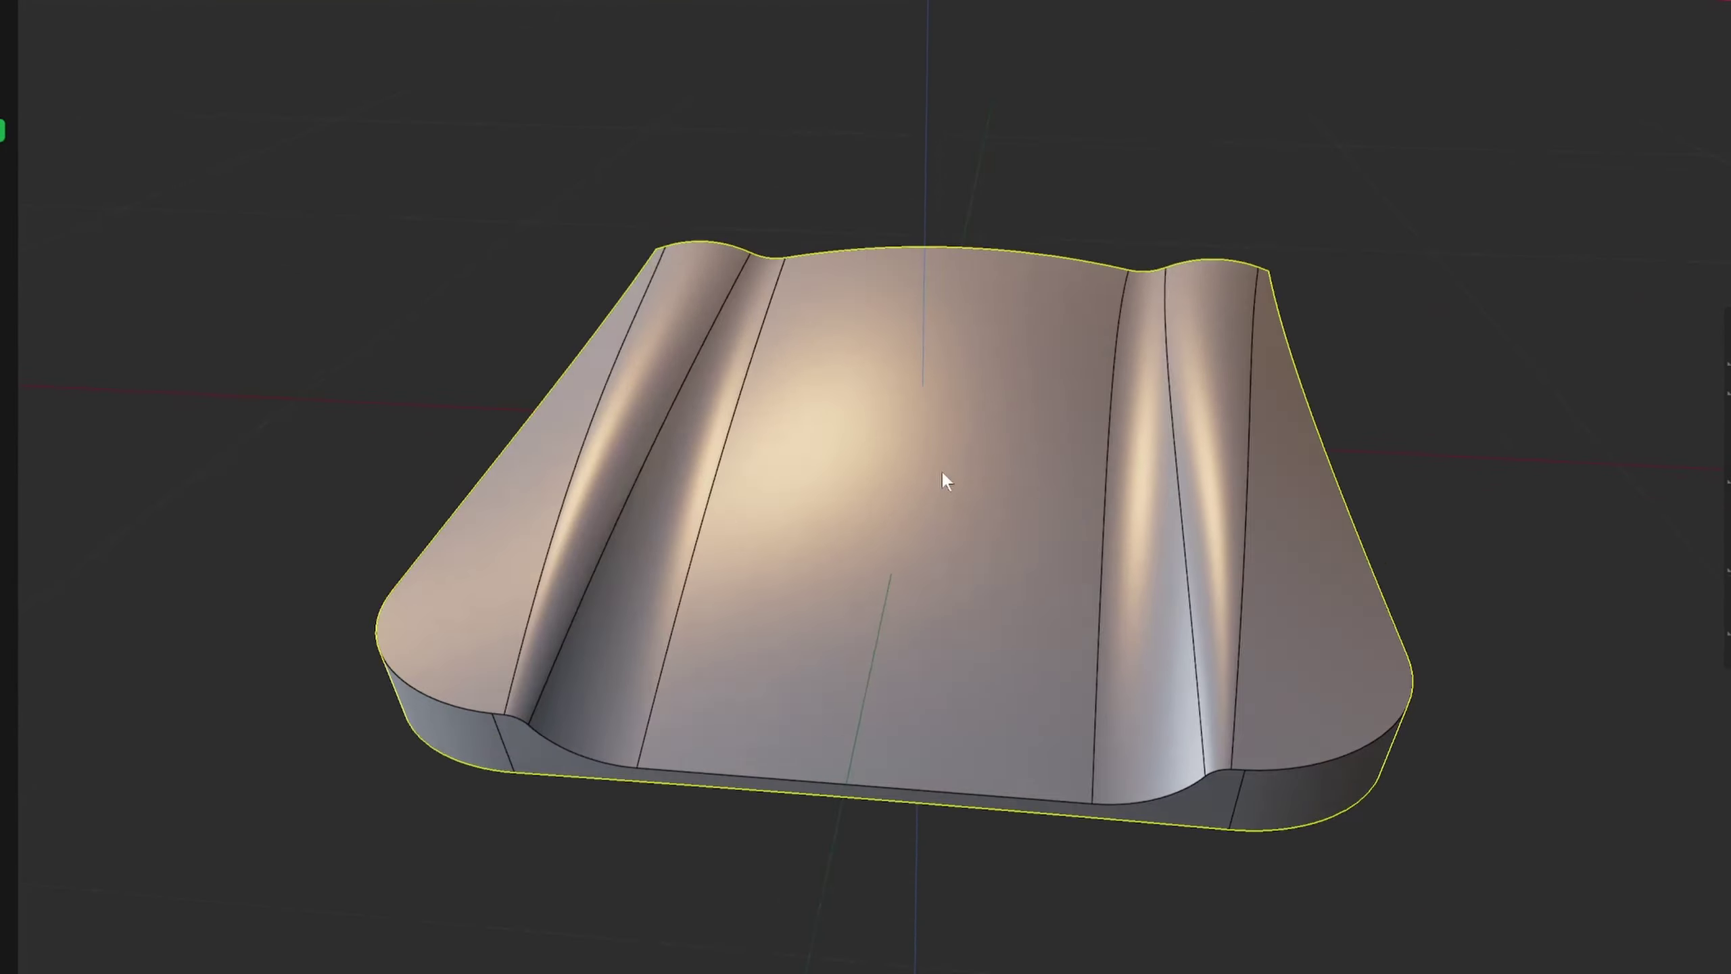
Step: Draw a square centred on the vertical centreline of the panel's middle face, in the top view
middle_drag(941, 472, 841, 291)
key(KP_7)
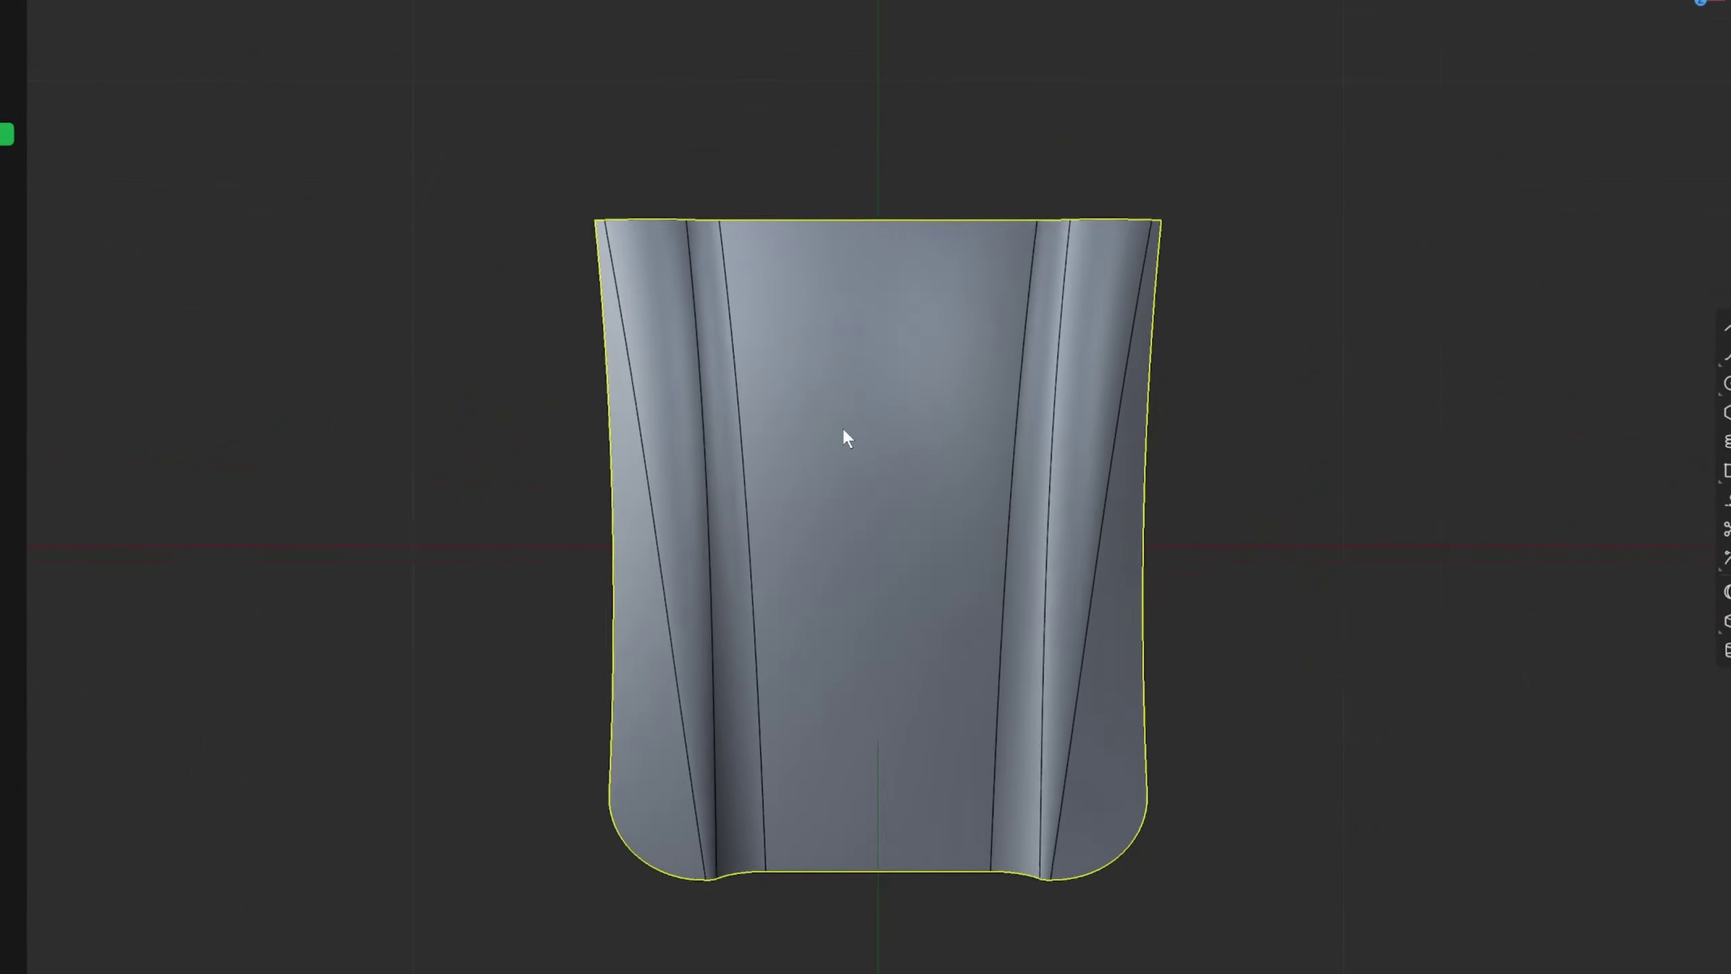
key(shift+r)
key(c)
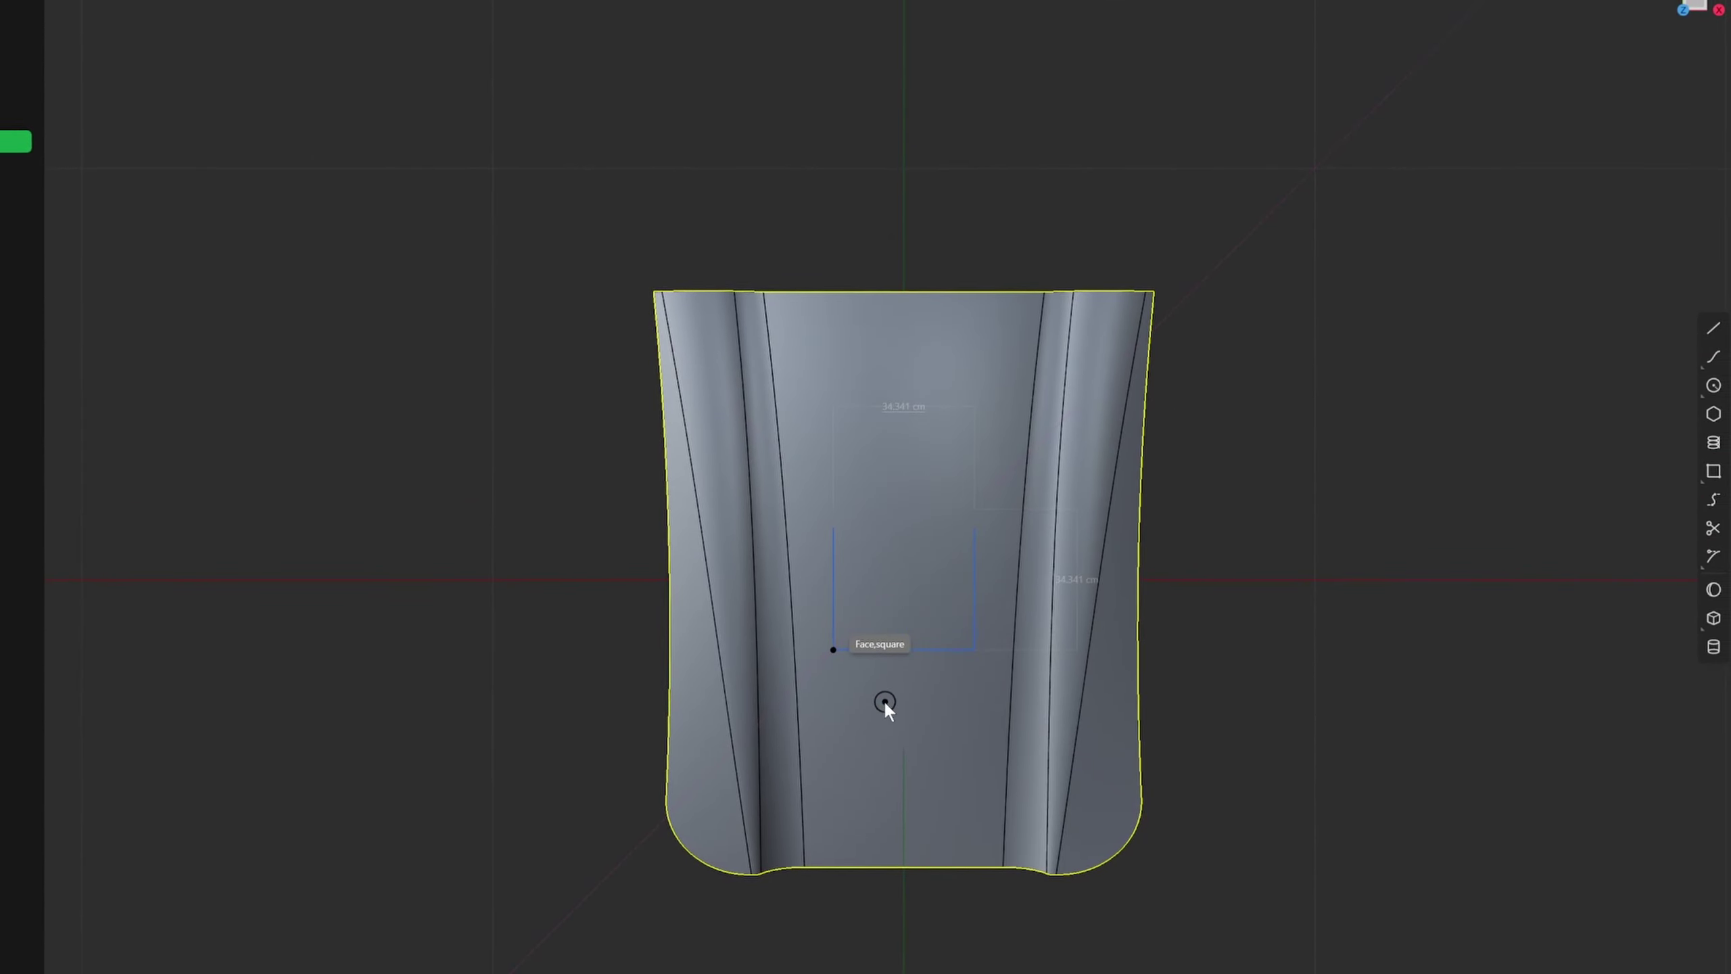
shift+click(876, 700)
drag(840, 409, 840, 385)
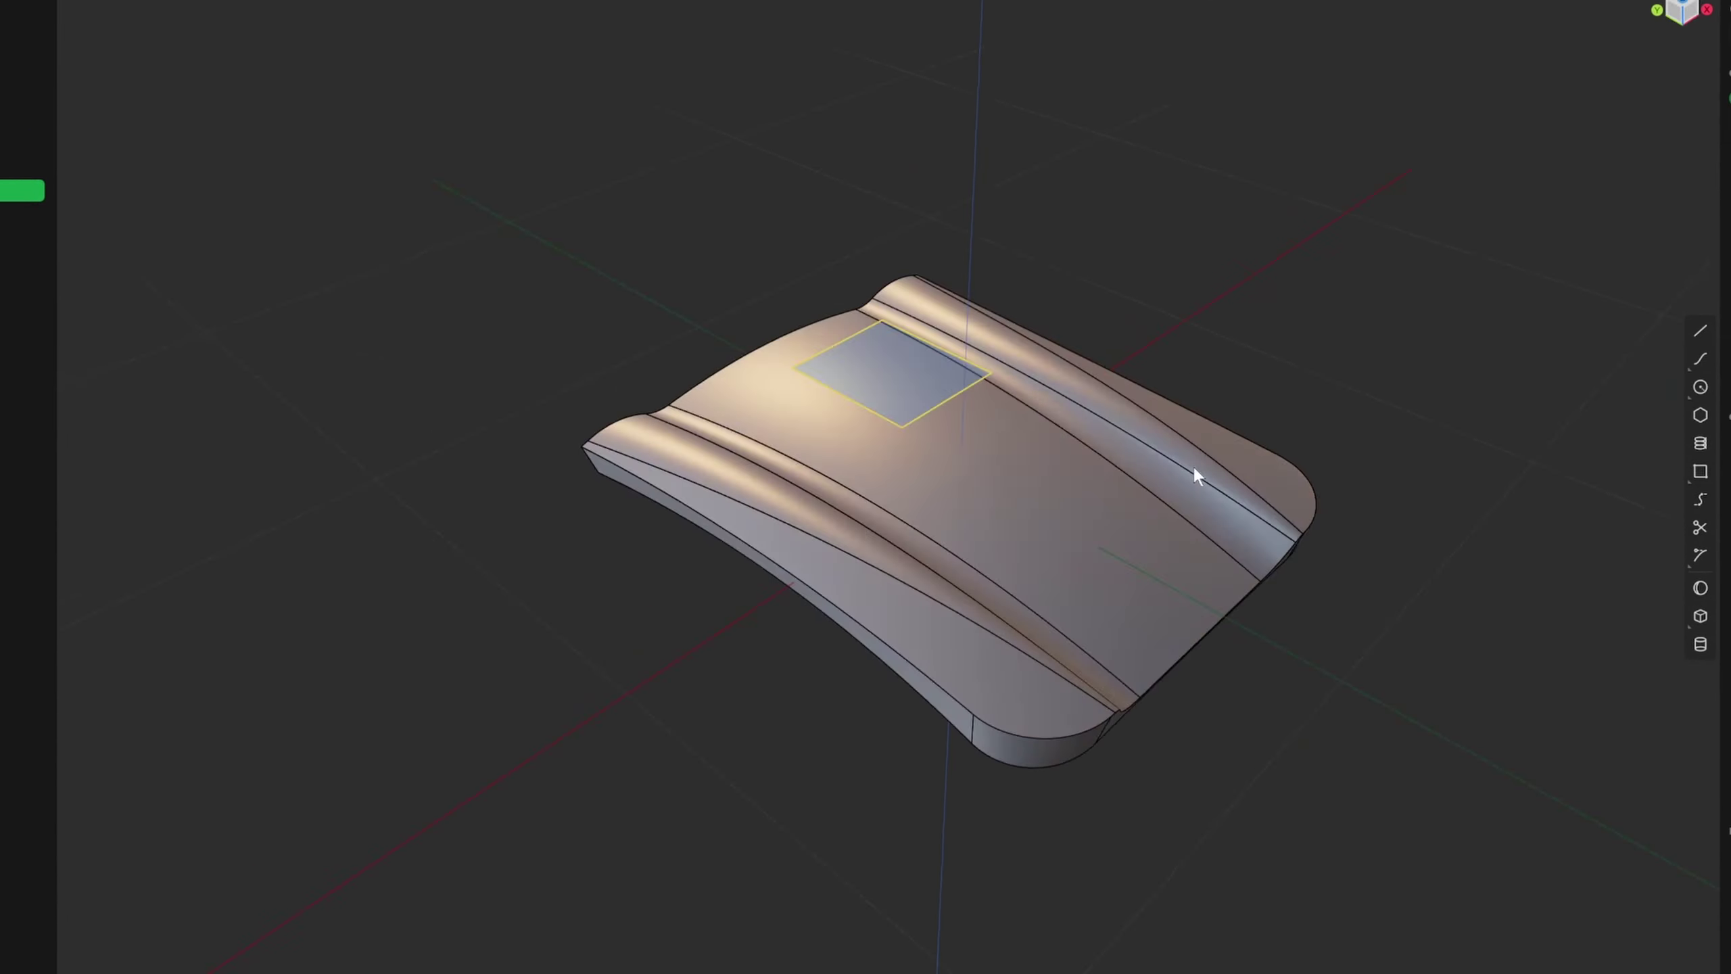
middle_drag(1193, 465, 998, 438)
scroll(998, 438, up, 3)
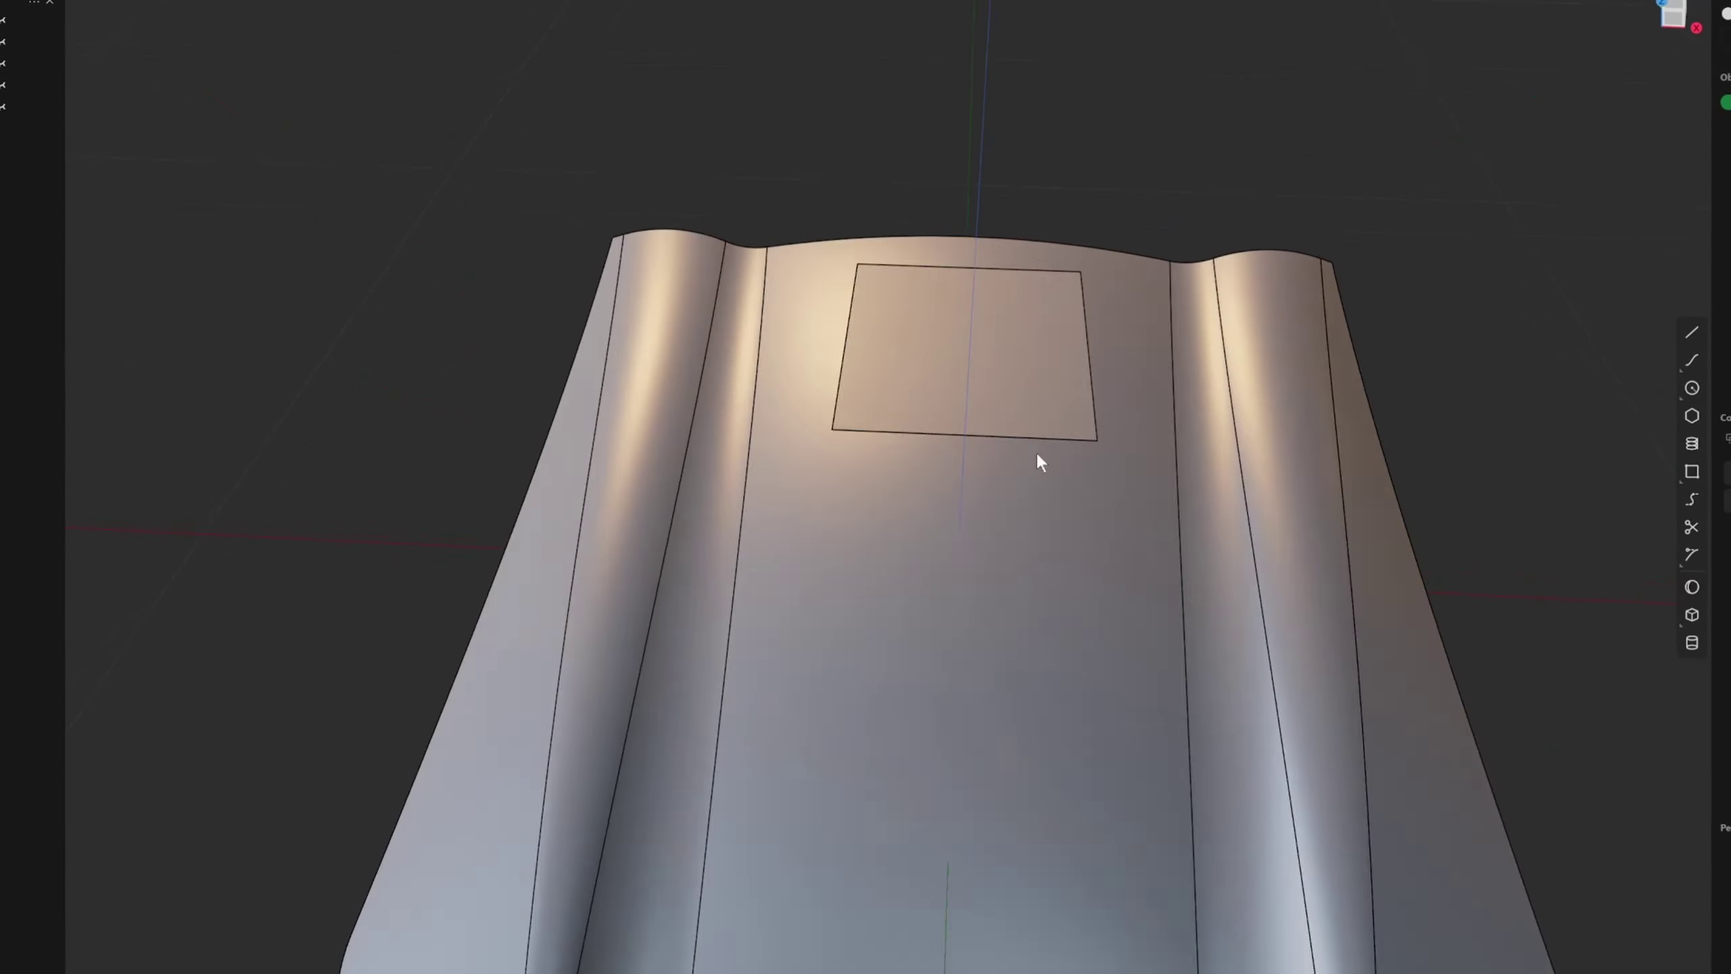
click(1014, 432)
key(o)
mouse_move(1035, 453)
middle_down()
mouse_move(1014, 432)
mouse_move(1037, 427)
middle_up()
scroll(1012, 434, down, 3)
key(Escape)
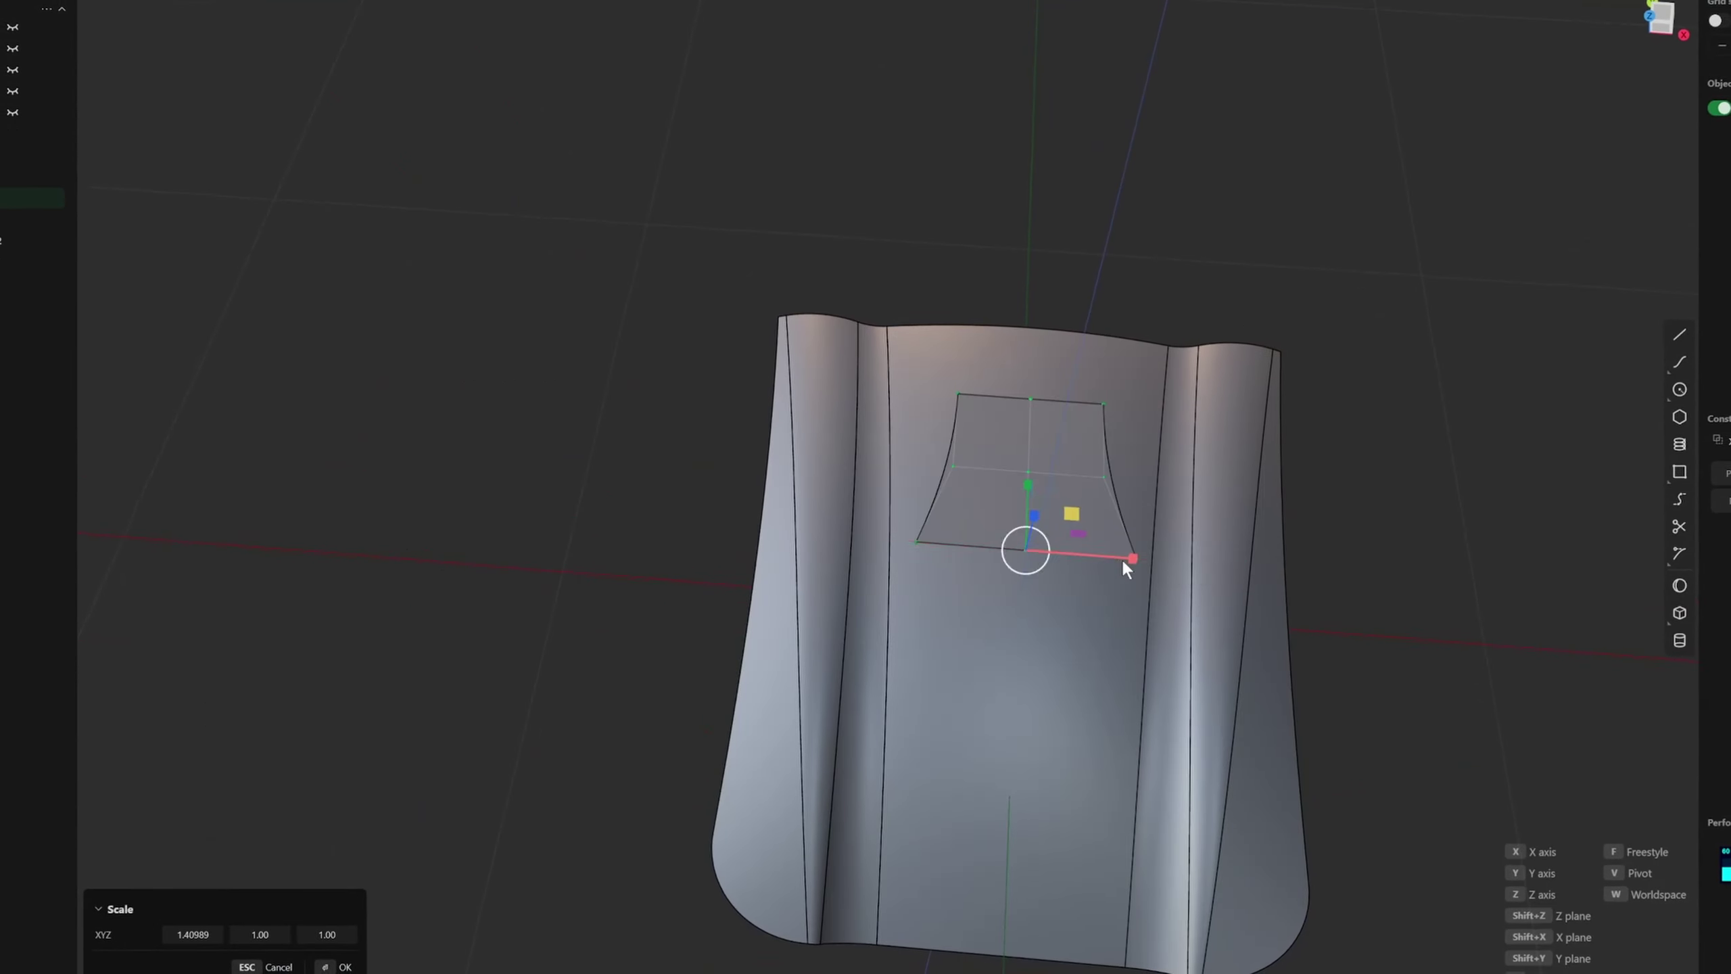
Step: Scale the square's lower corner points wider and its upper corner points narrower along the X axis to form a trapezoid
drag(1121, 557, 1110, 574)
drag(931, 401, 1103, 452)
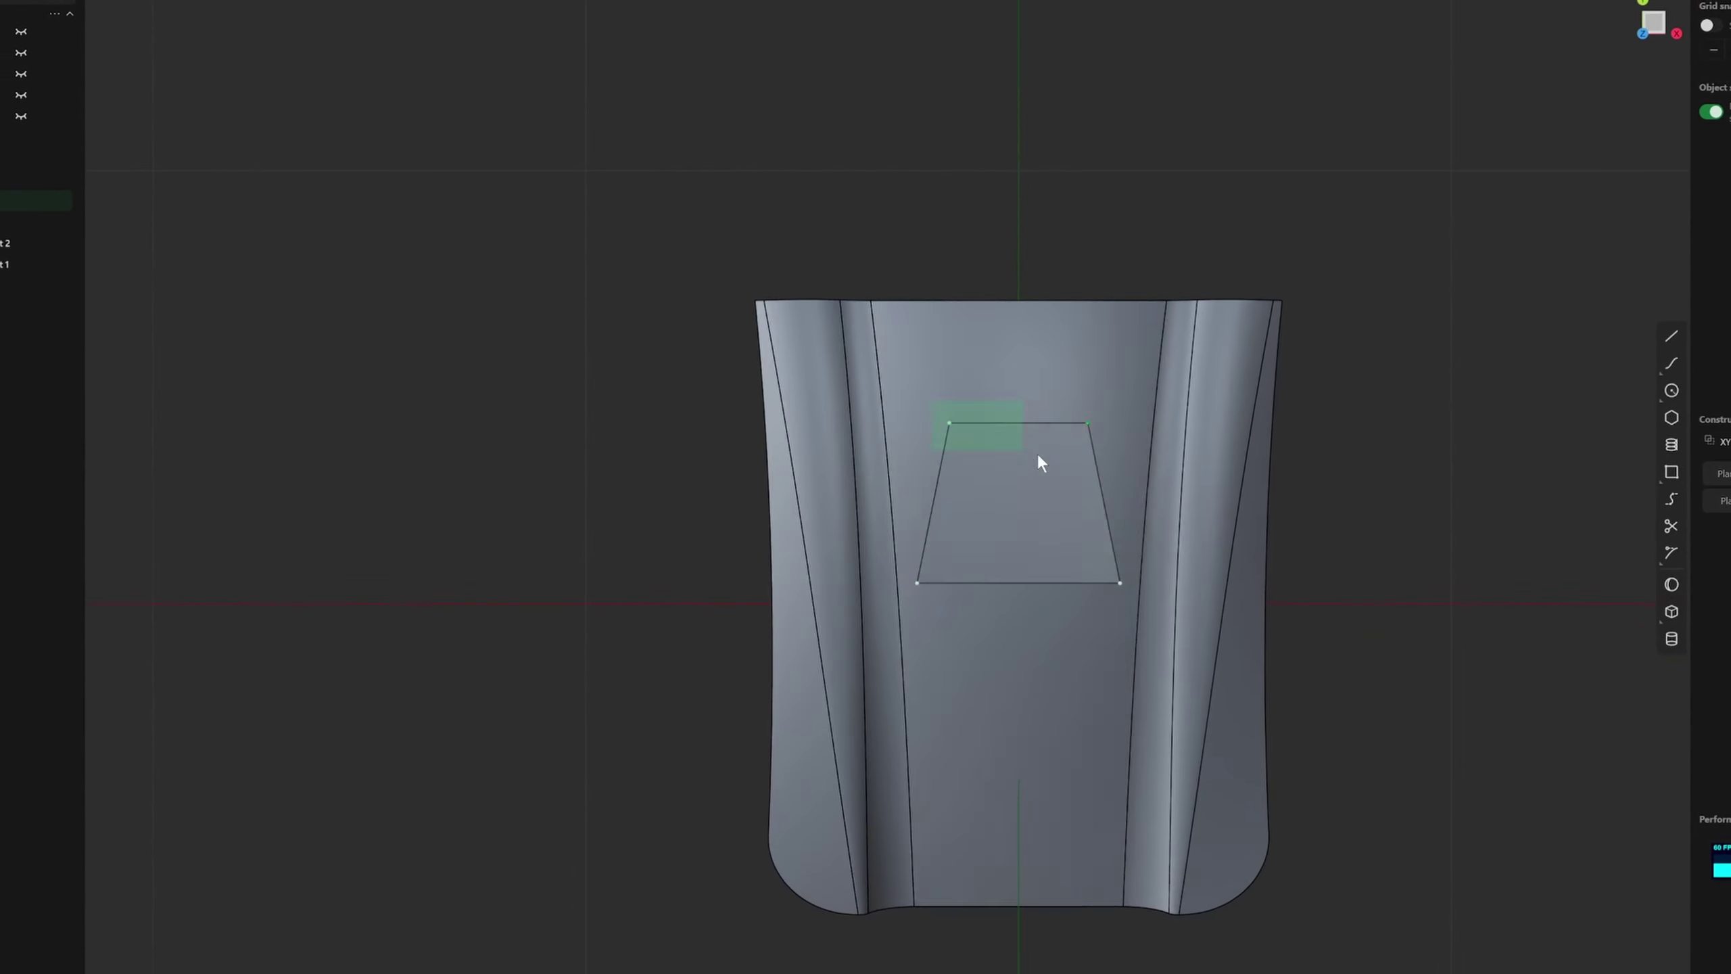
key(s)
key(s)
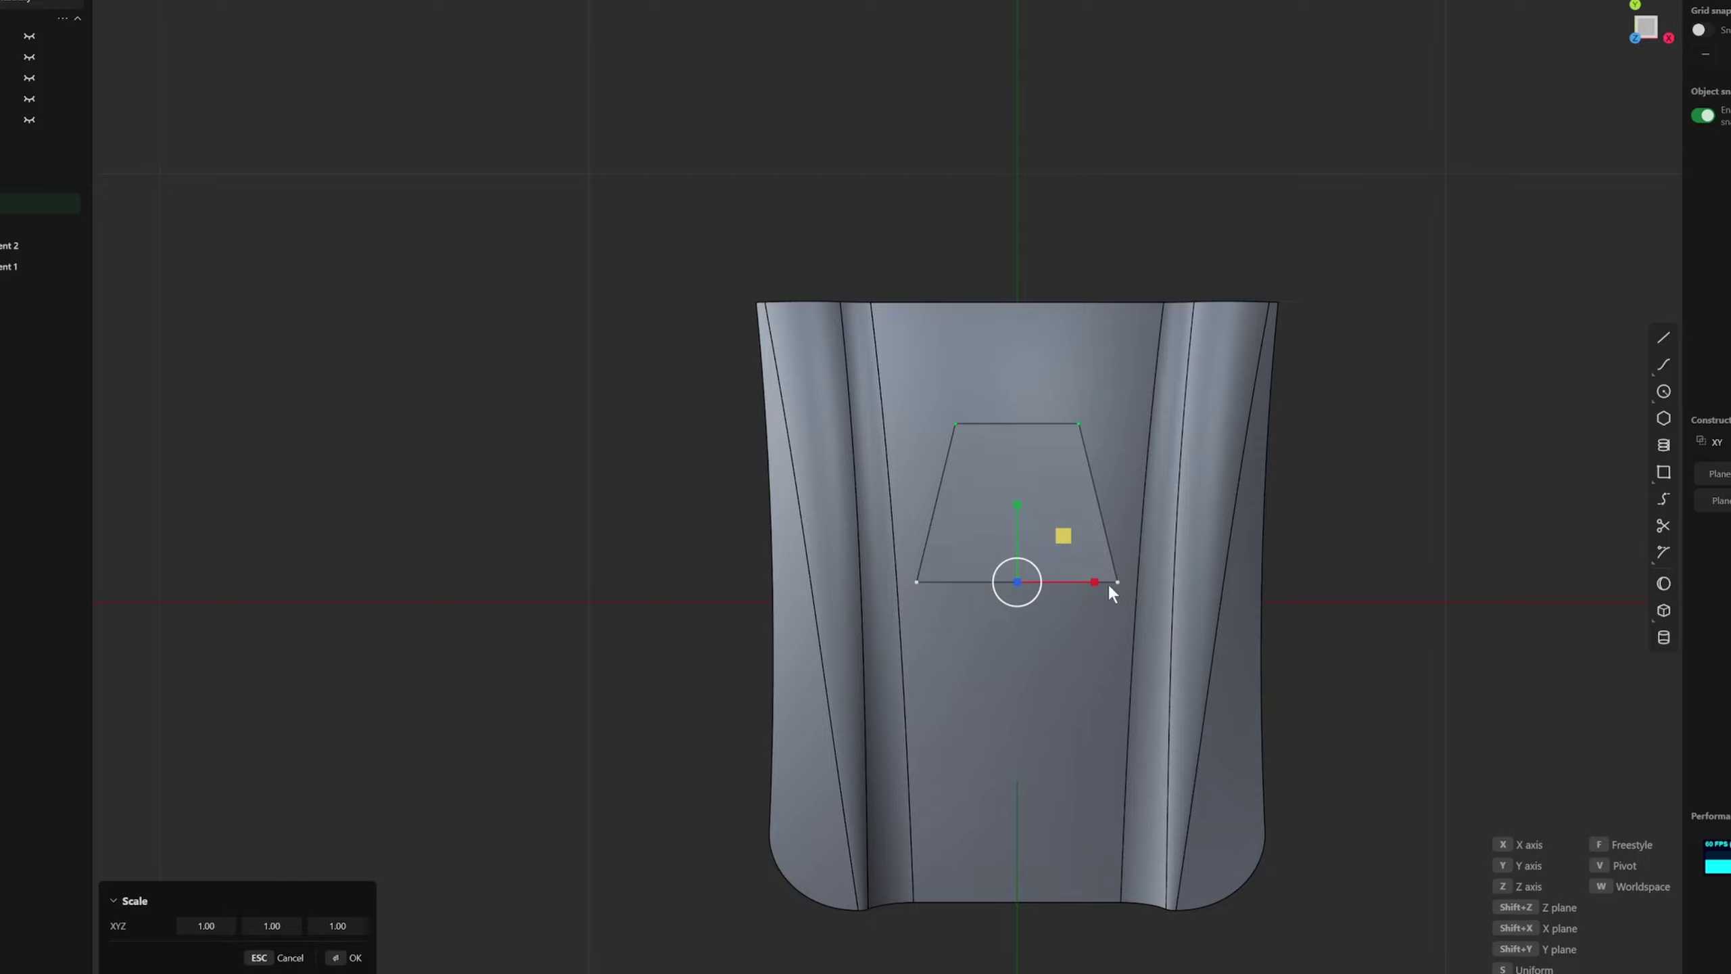
drag(1110, 582, 1121, 583)
Step: Extrude the trapezoidal region on the panel into a separate solid and isolate it
click(1074, 429)
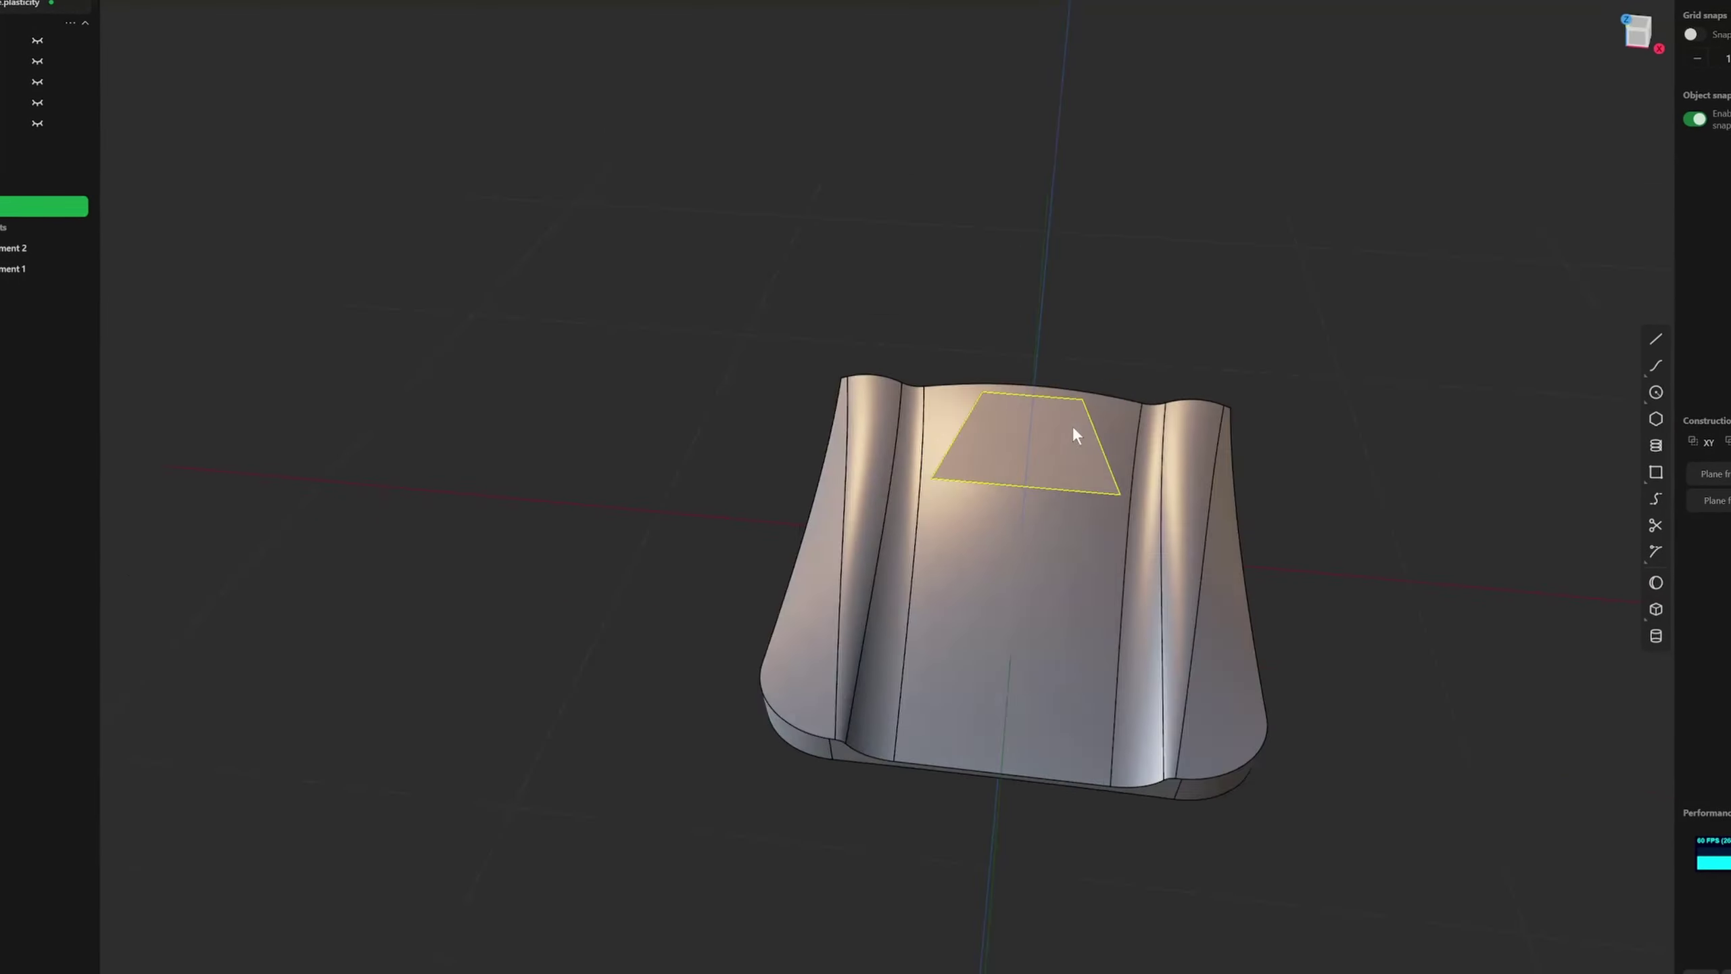
middle_drag(1075, 430, 1043, 457)
key(e)
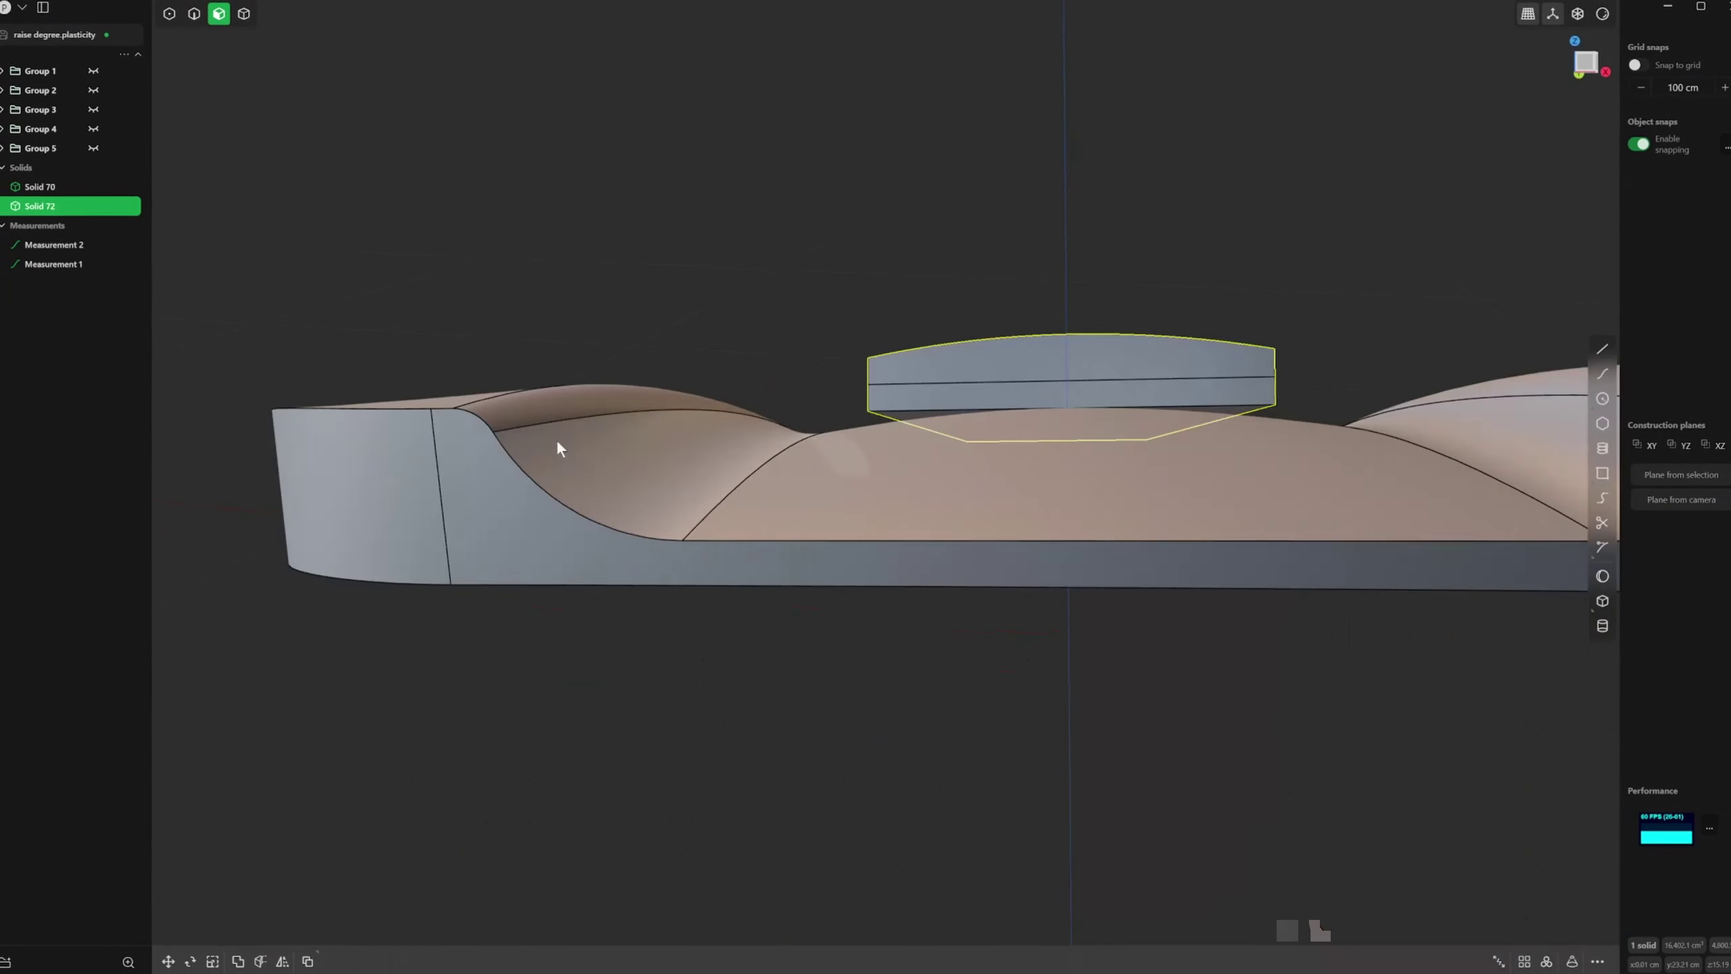
key(slash)
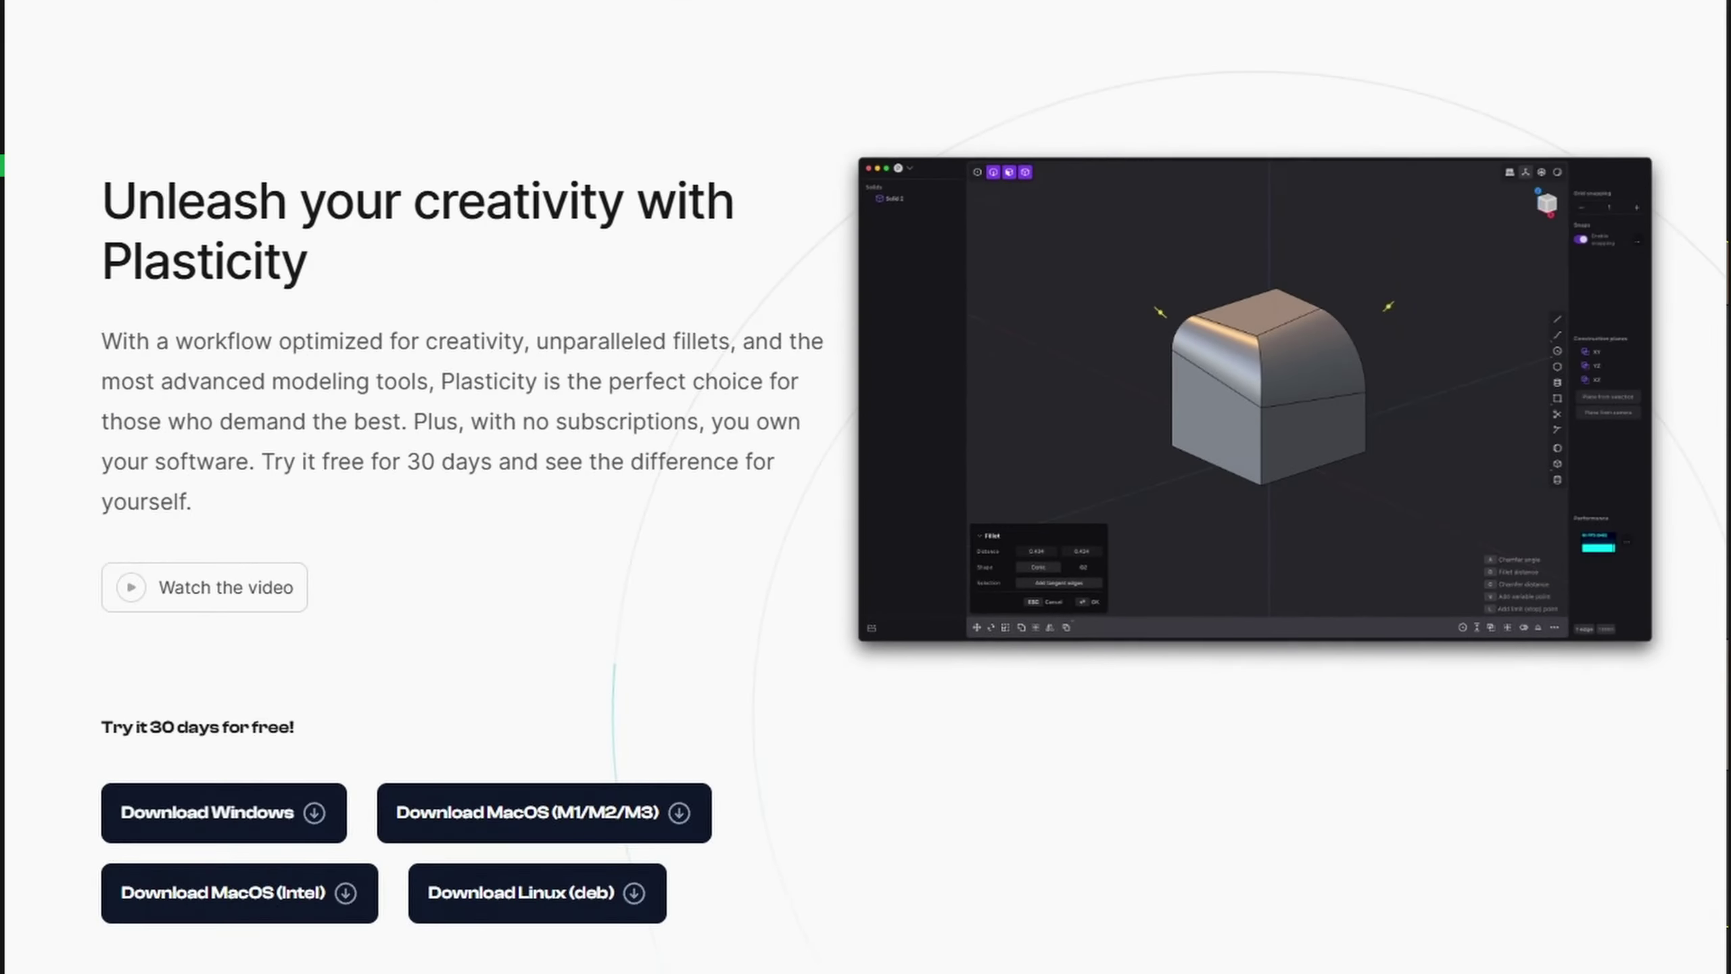
Step: Look through the Plasticity website's download options and feature descriptions
scroll(865, 487, down, 5)
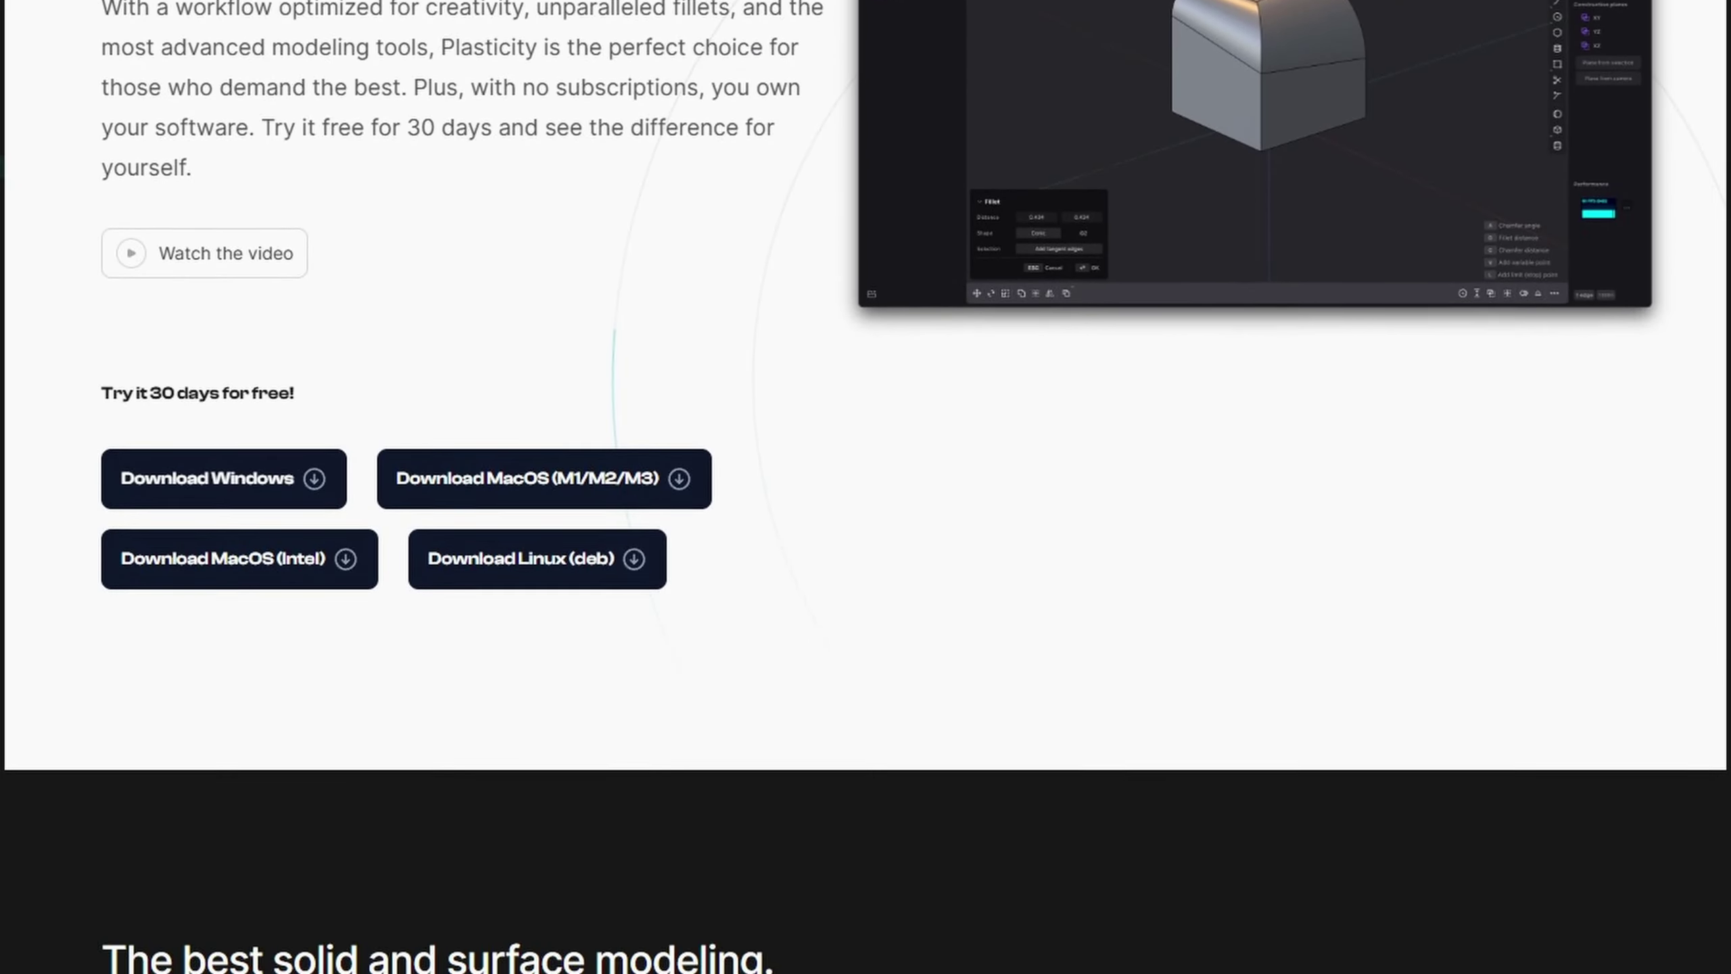
scroll(865, 487, down, 8)
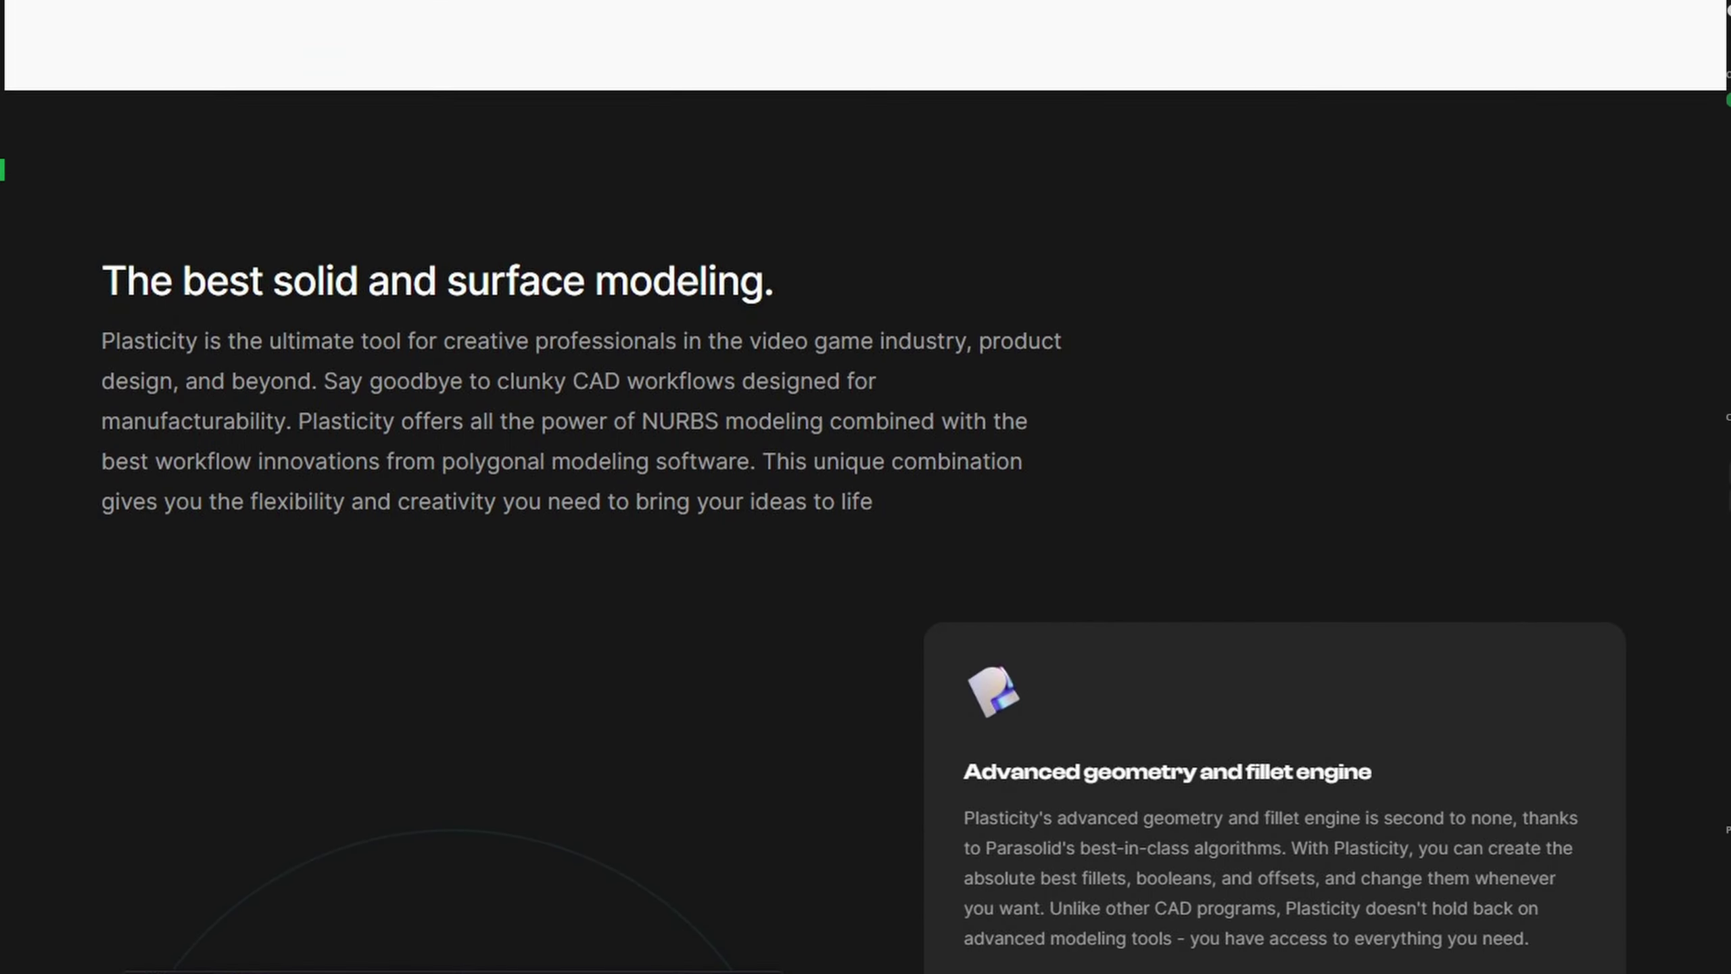
scroll(866, 487, down, 10)
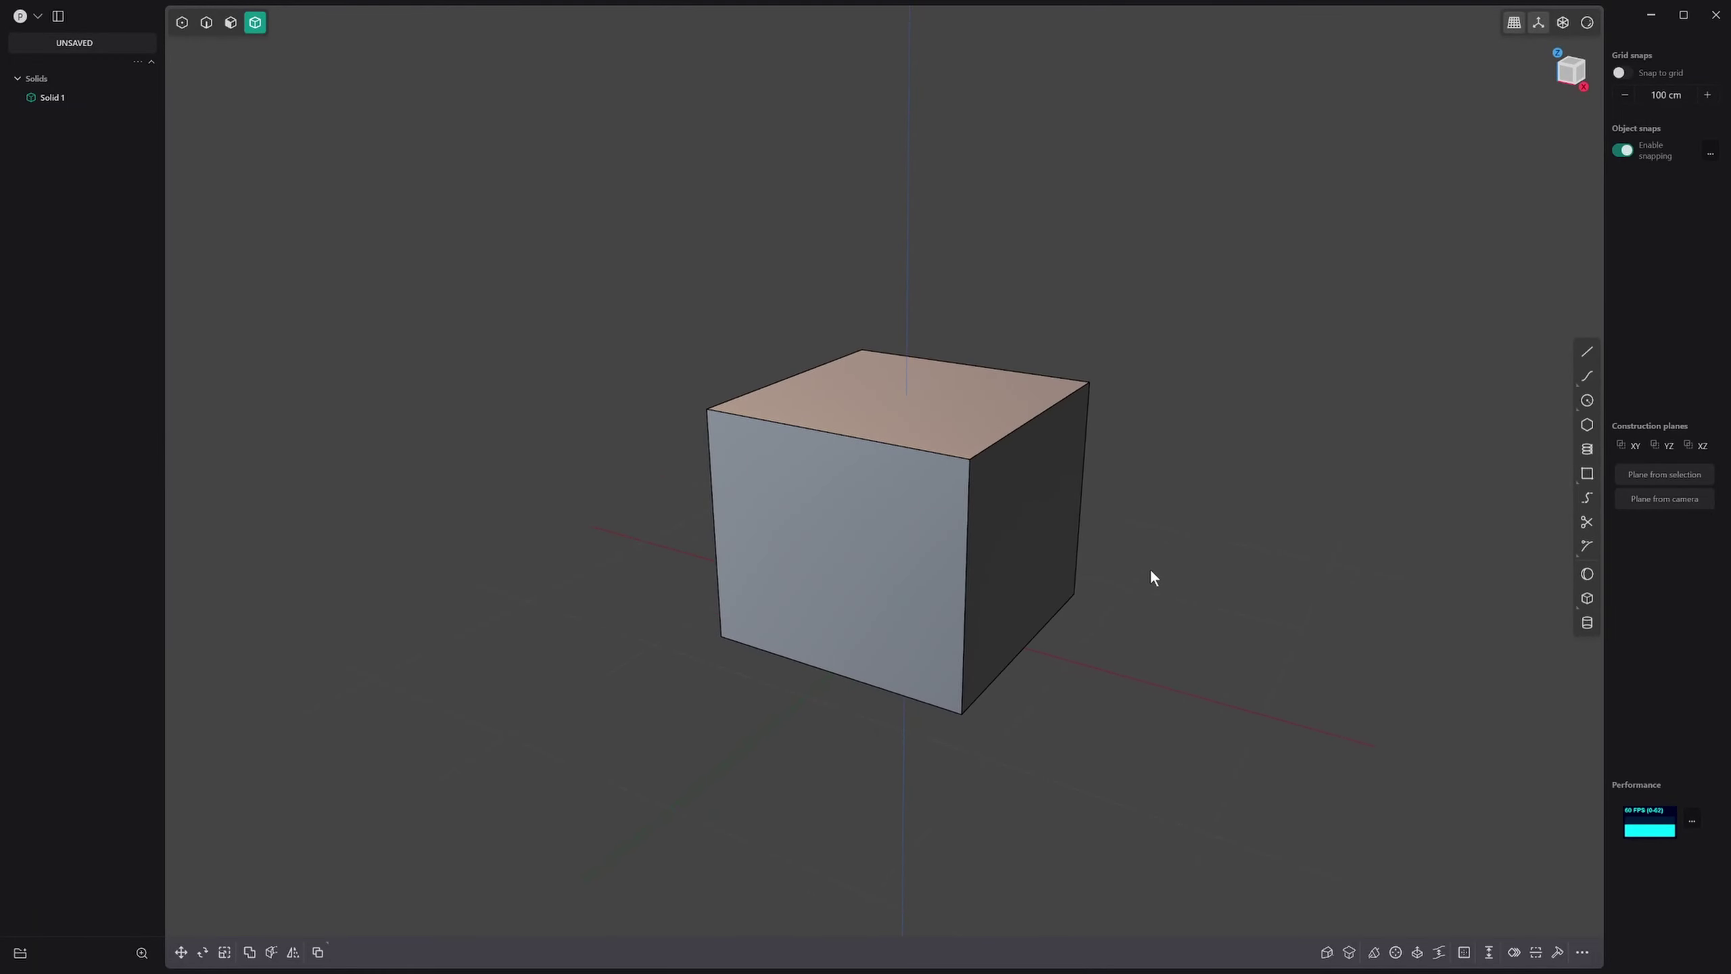
Step: Delete the default cube and draw an upright rectangle, about twice as tall as wide, centred on the origin in the front view
middle_drag(1159, 583, 989, 491)
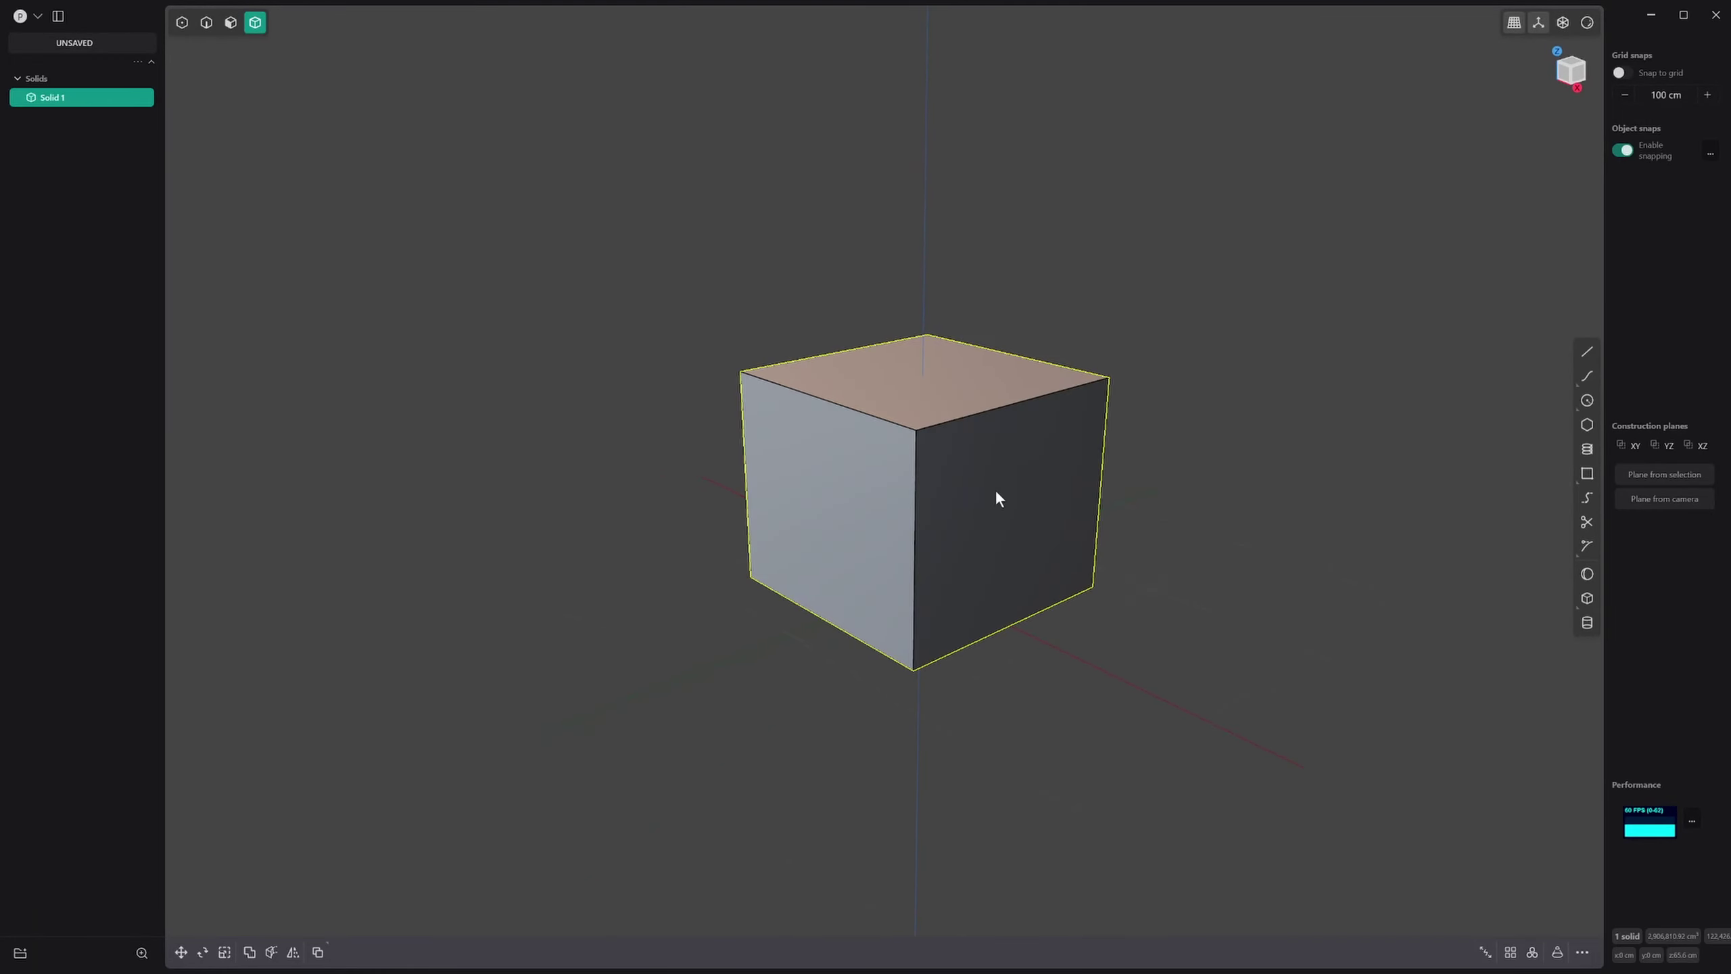
key(Delete)
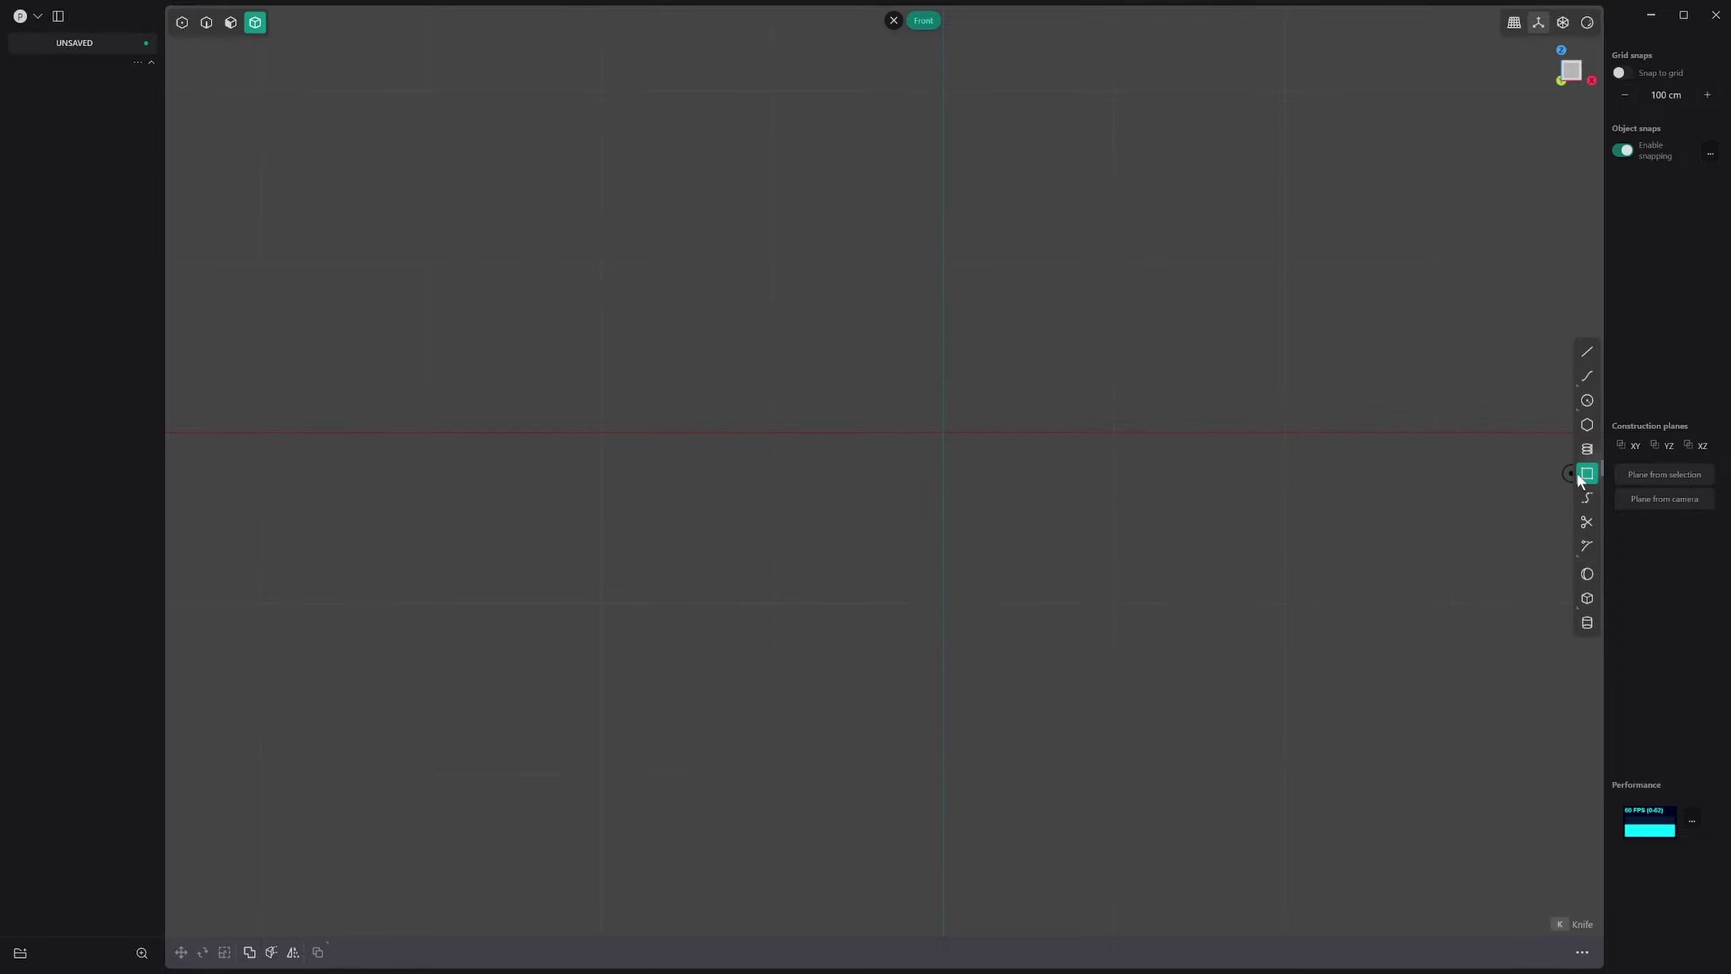
click(942, 432)
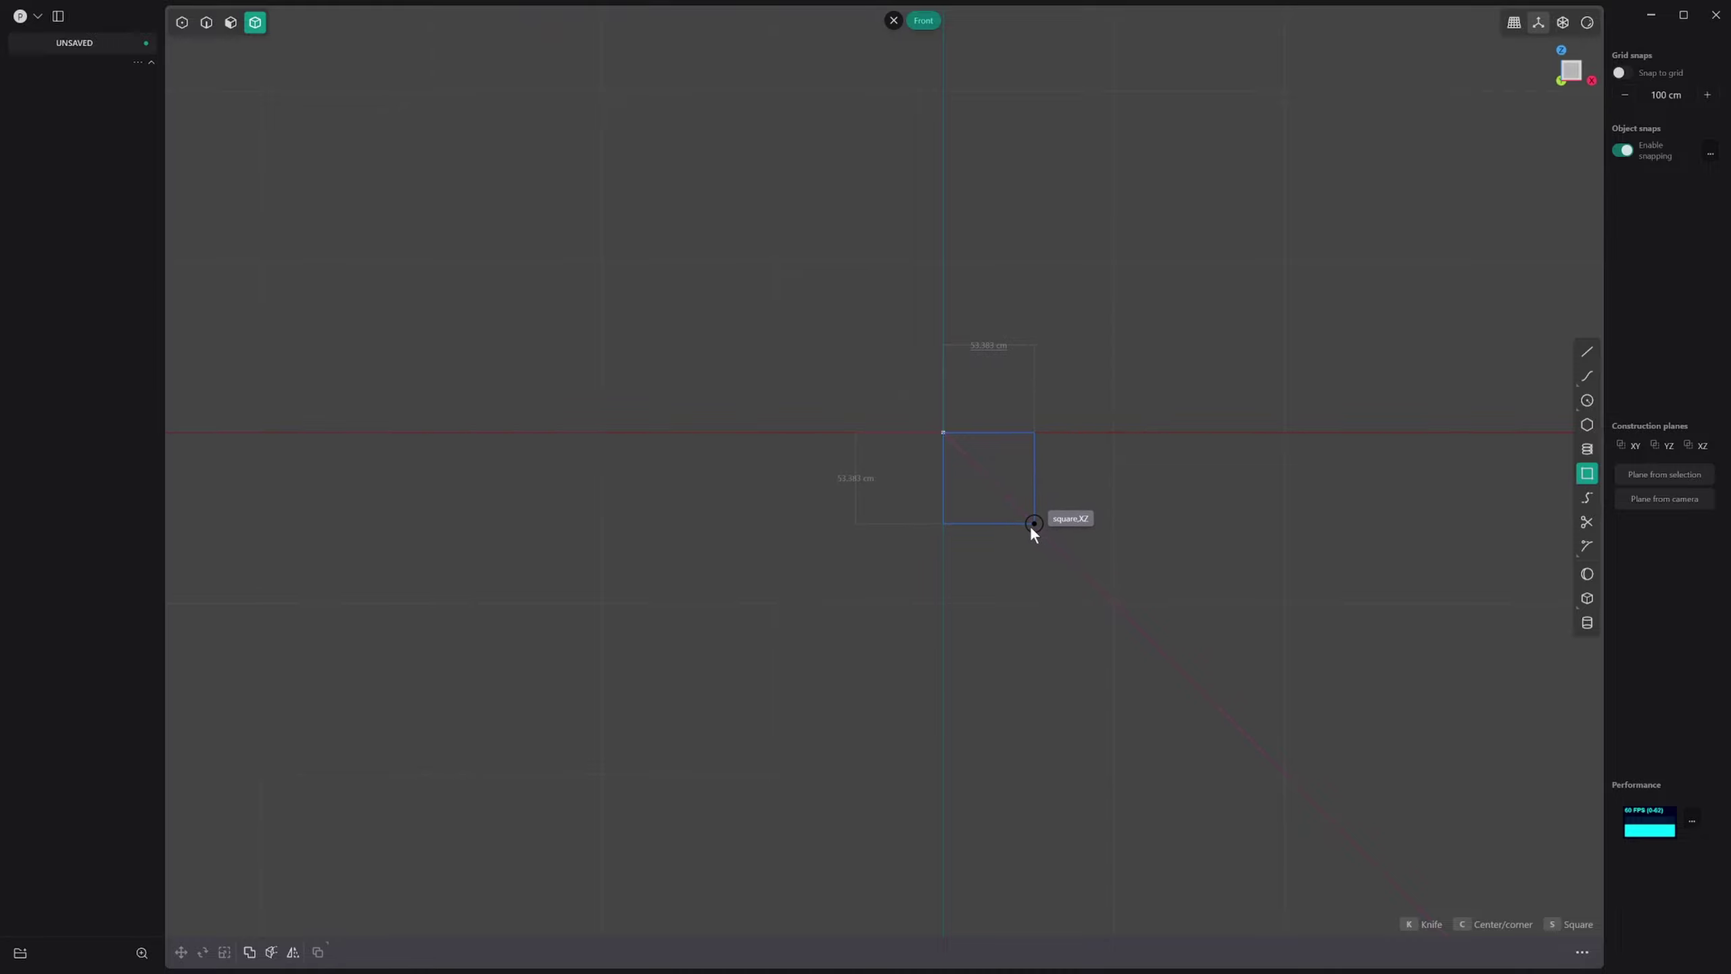
key(c)
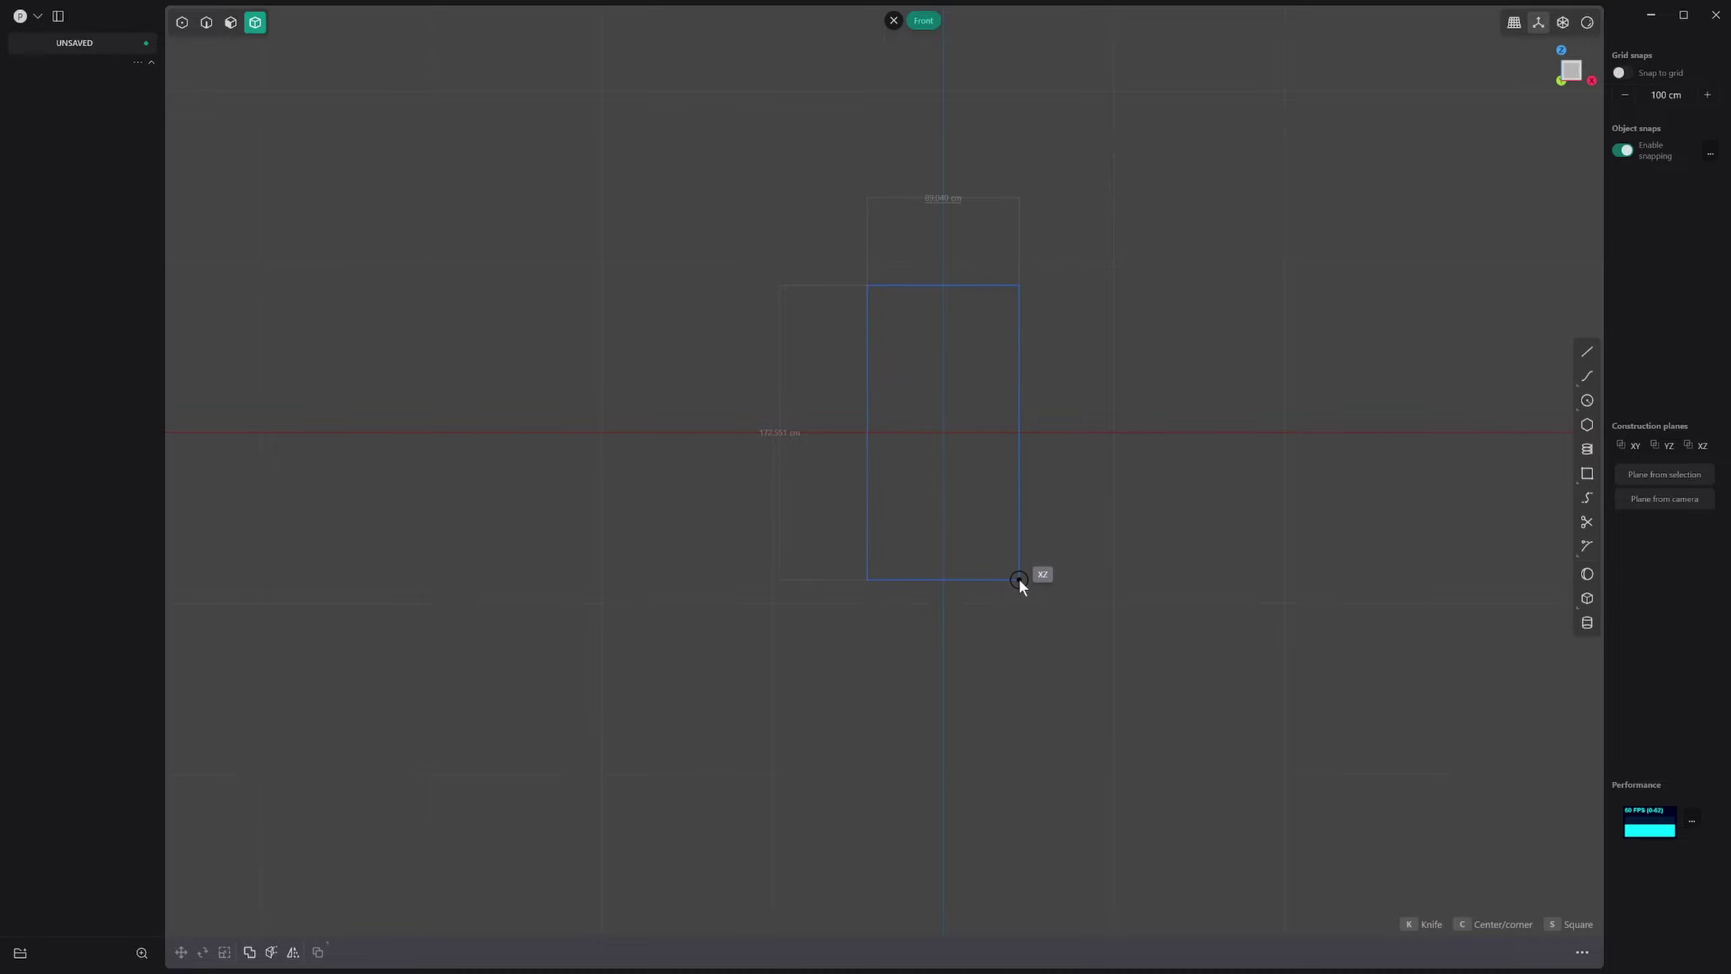
click(1017, 571)
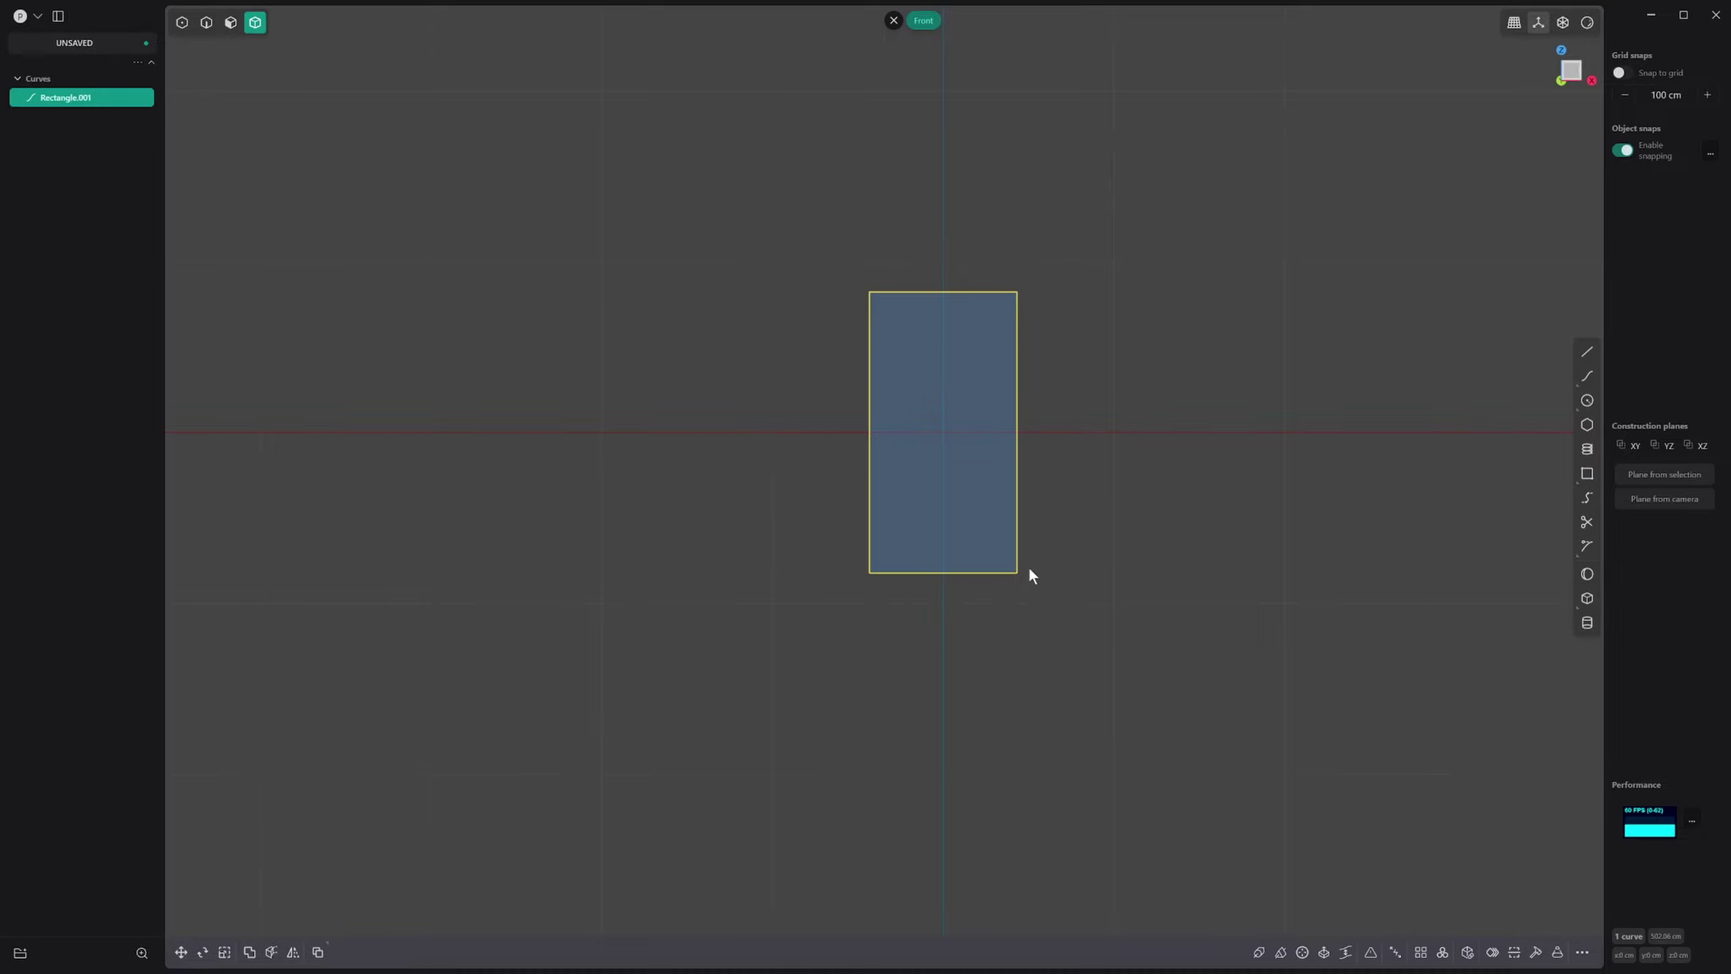
Step: Isolate the rectangle and scale it uniformly by 0.1
key(s)
key(slash)
key(F4)
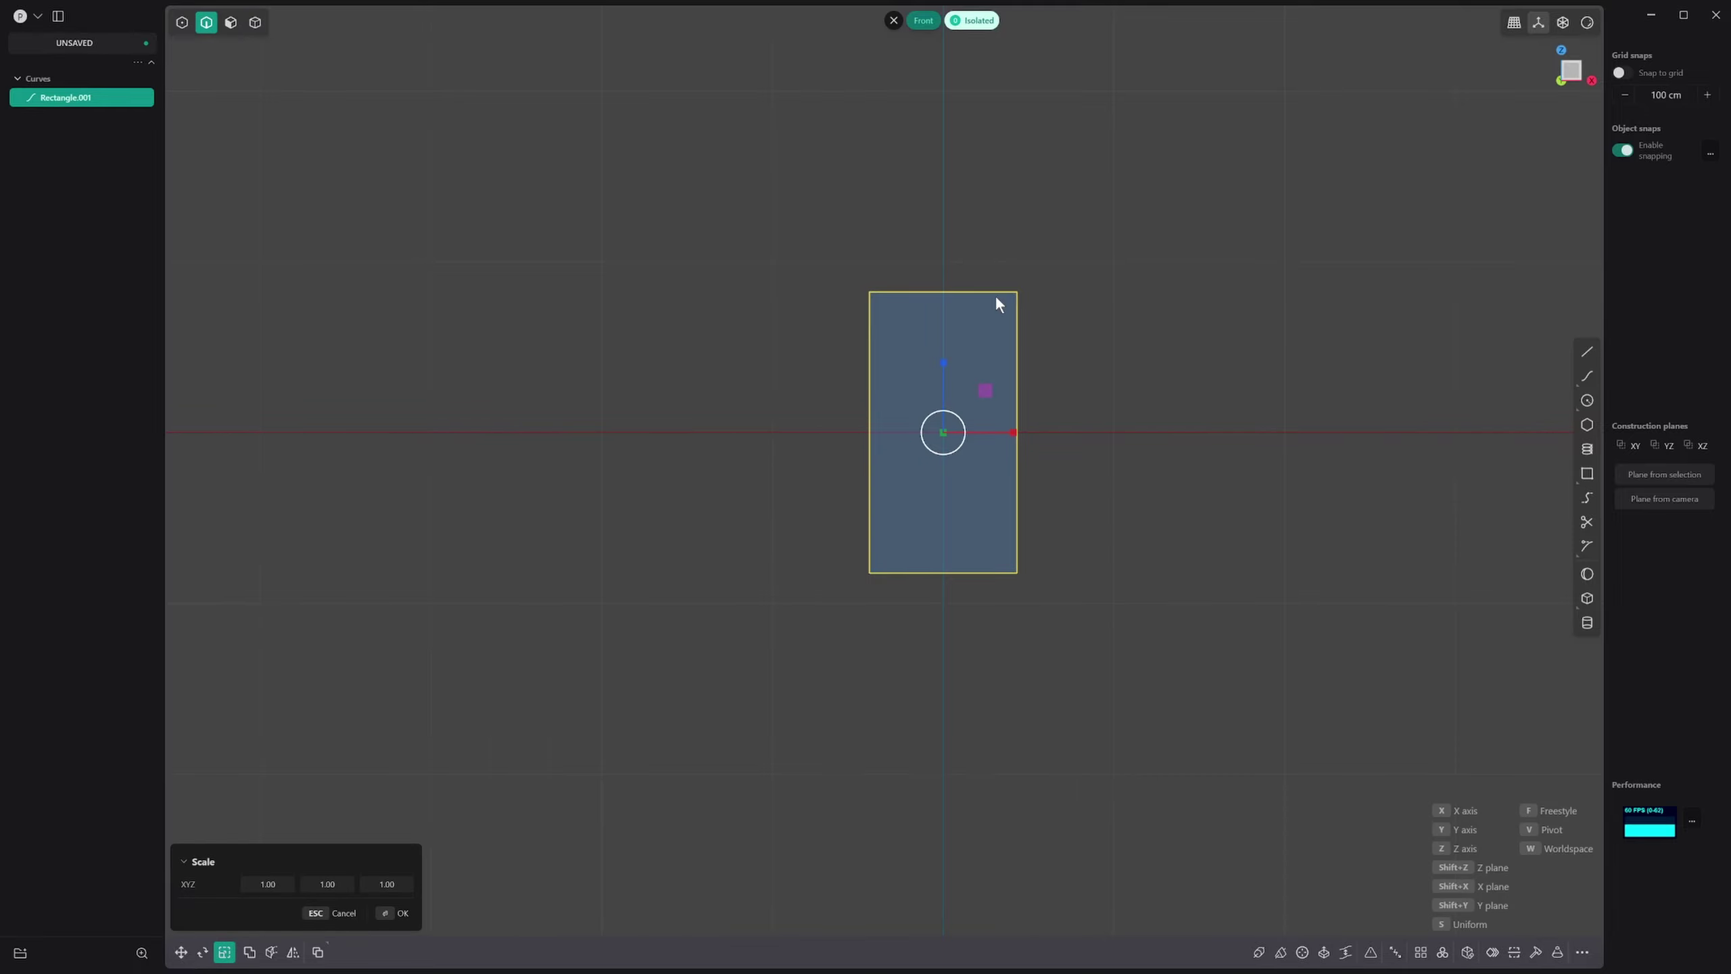
text(0.1)
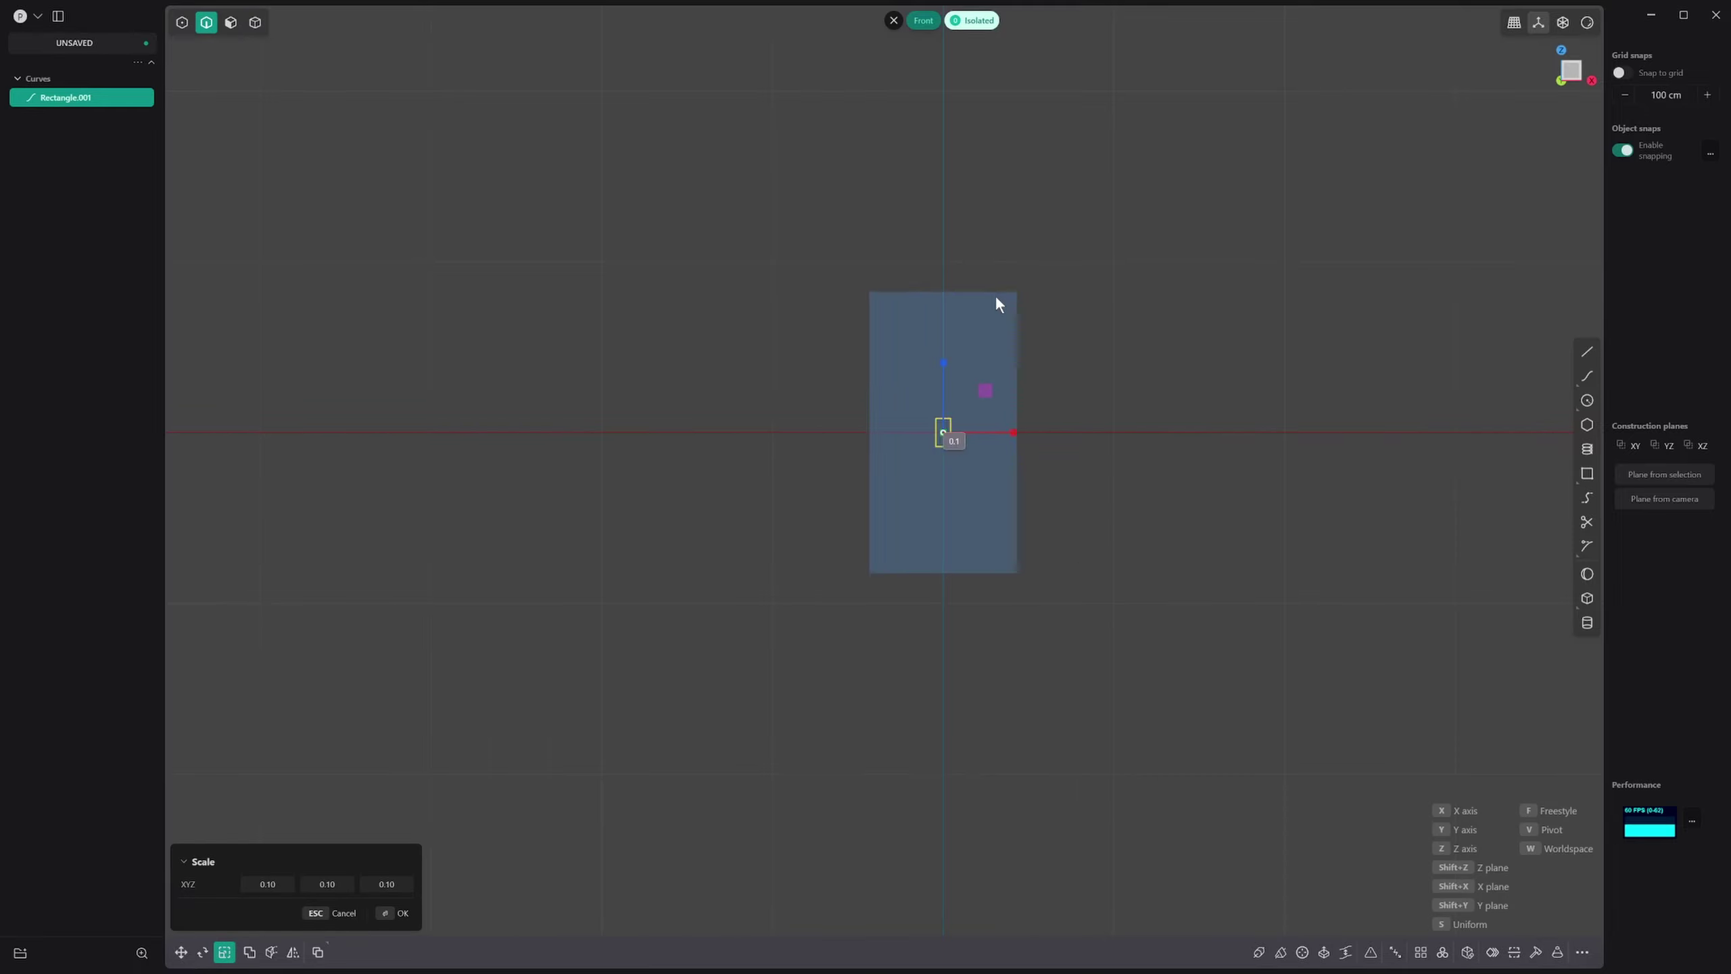
key(Return)
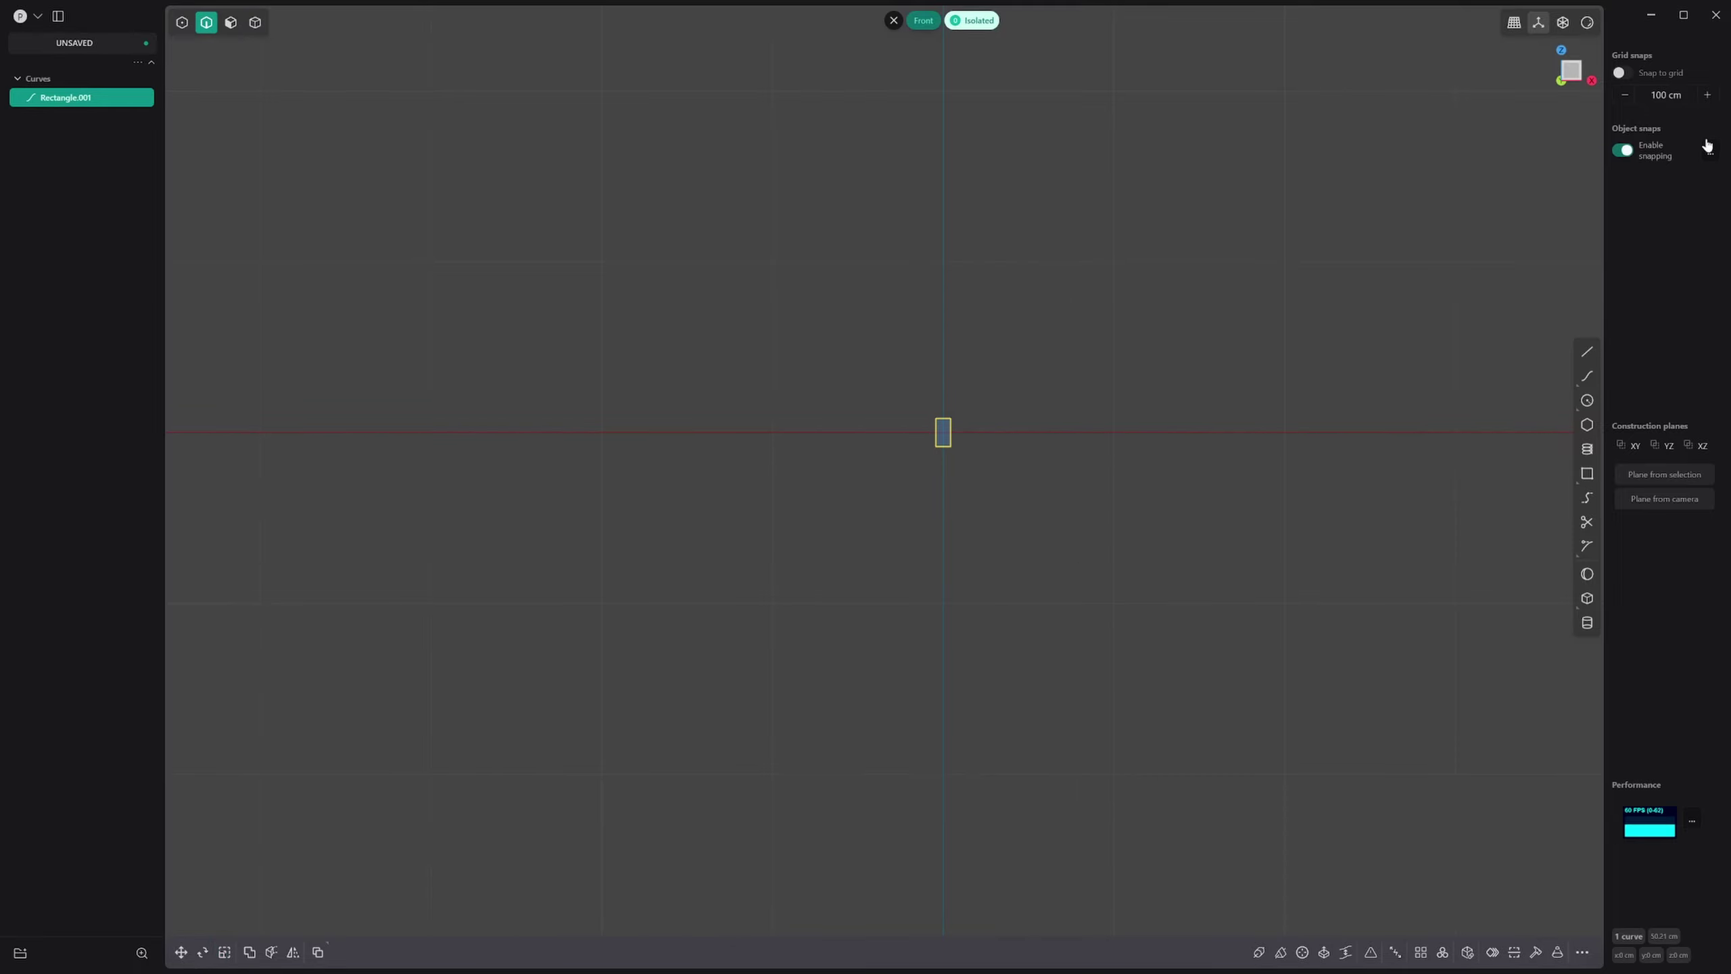
Step: Set the grid spacing to 5 cm
click(1624, 95)
click(1709, 94)
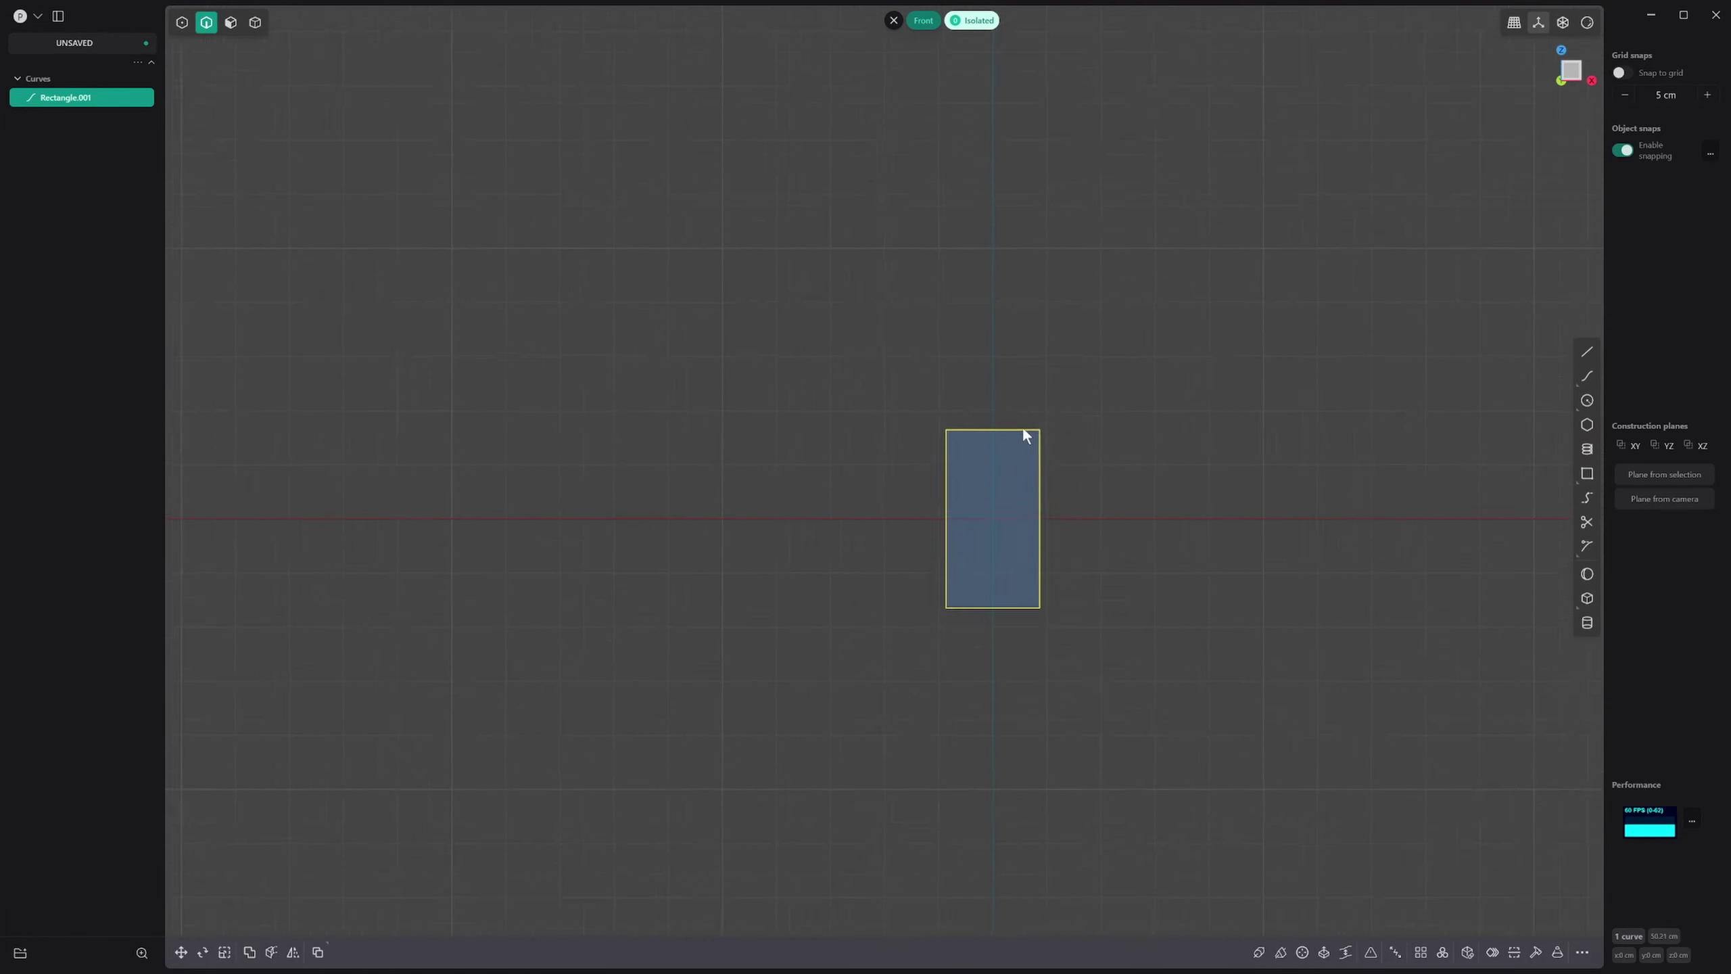
scroll(1018, 453, up, 3)
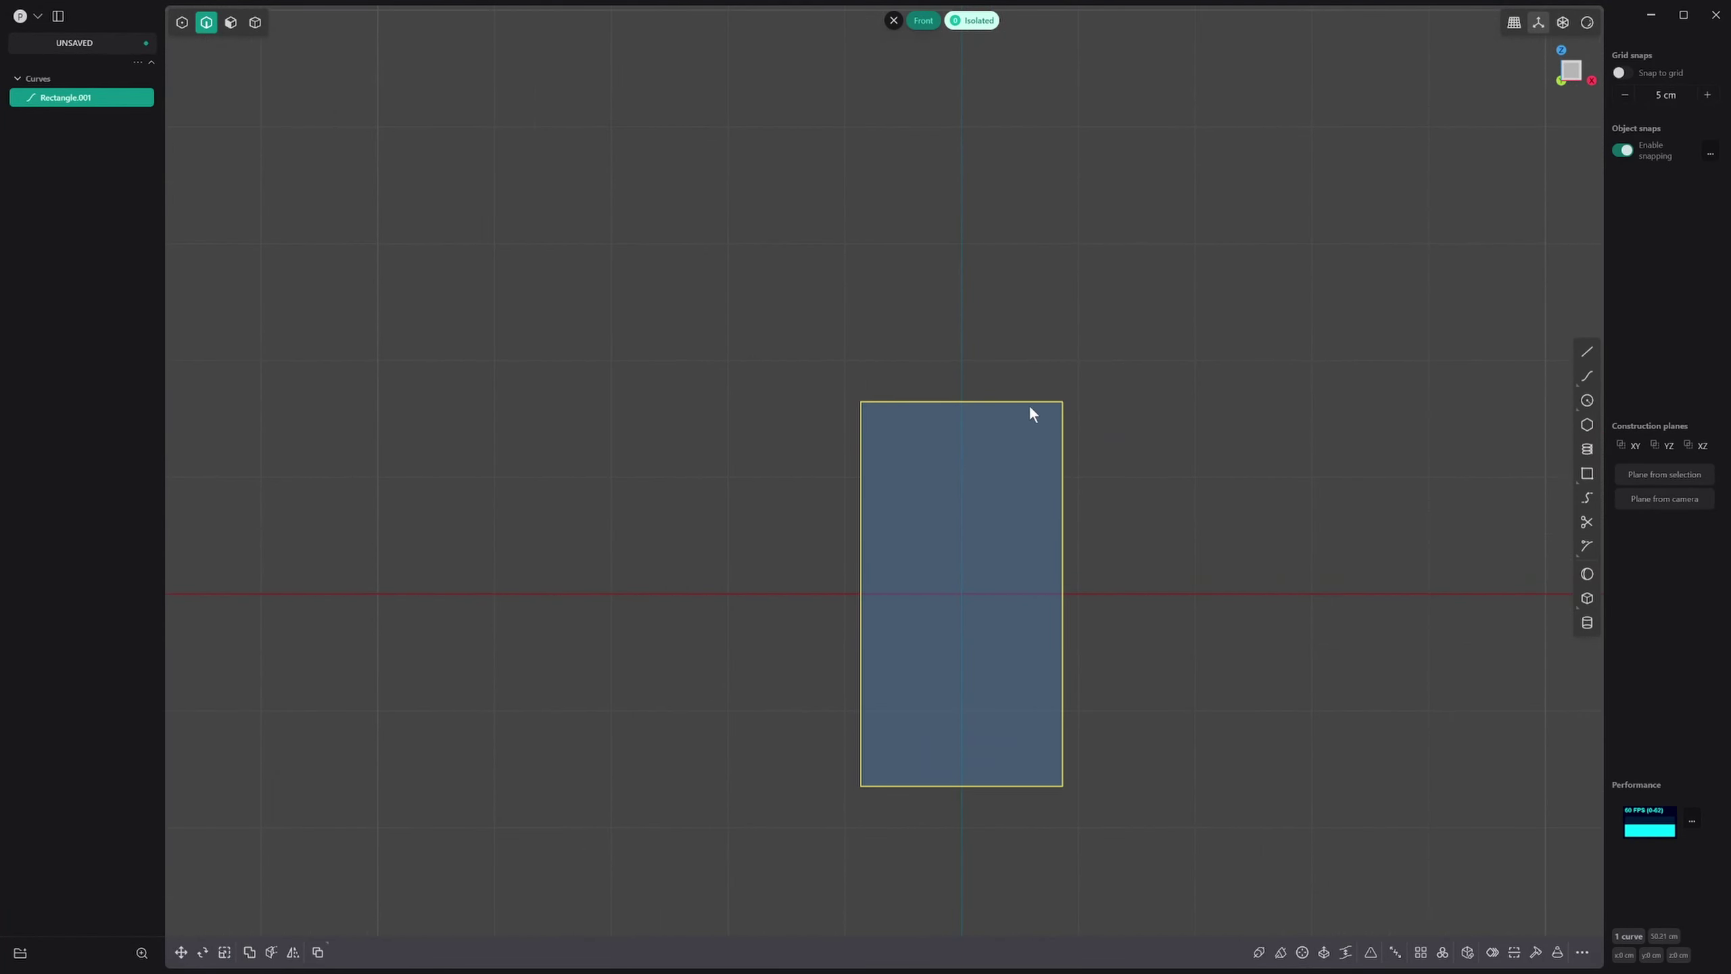
key(s)
key(Escape)
Step: Fillet all four corner points of the rectangle with a distance of about 2 cm
scroll(1104, 494, down, 1)
shift+middle_drag(1111, 522, 1078, 347)
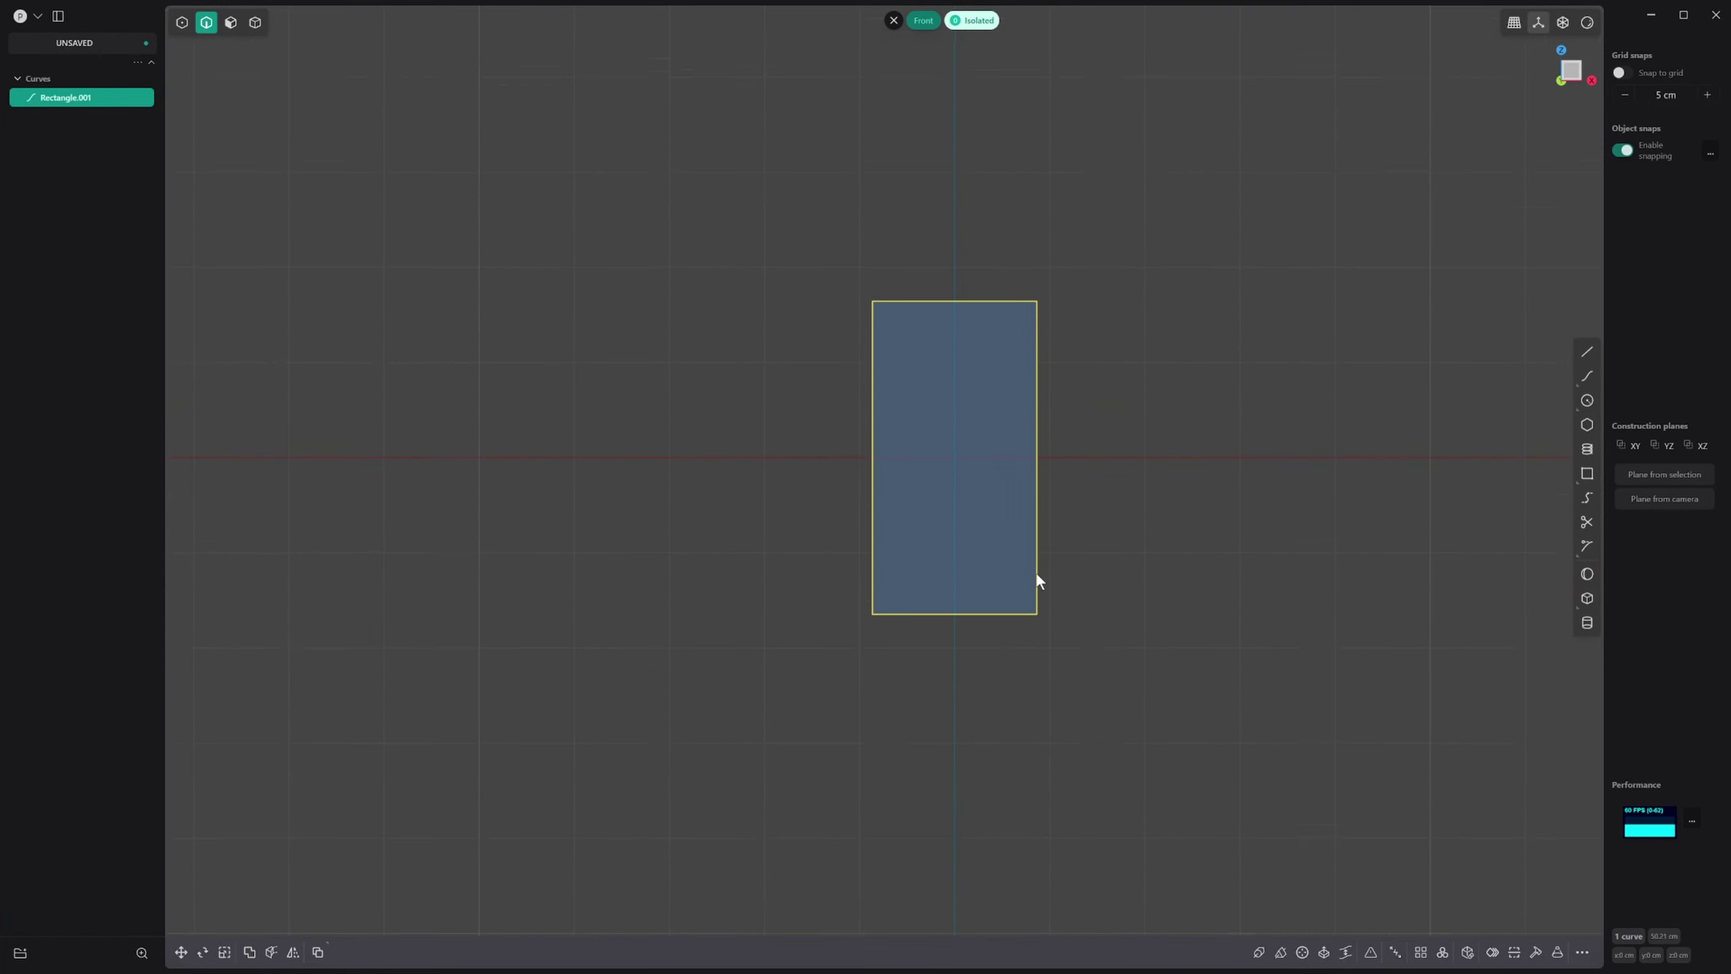
drag(824, 225, 1125, 665)
key(f)
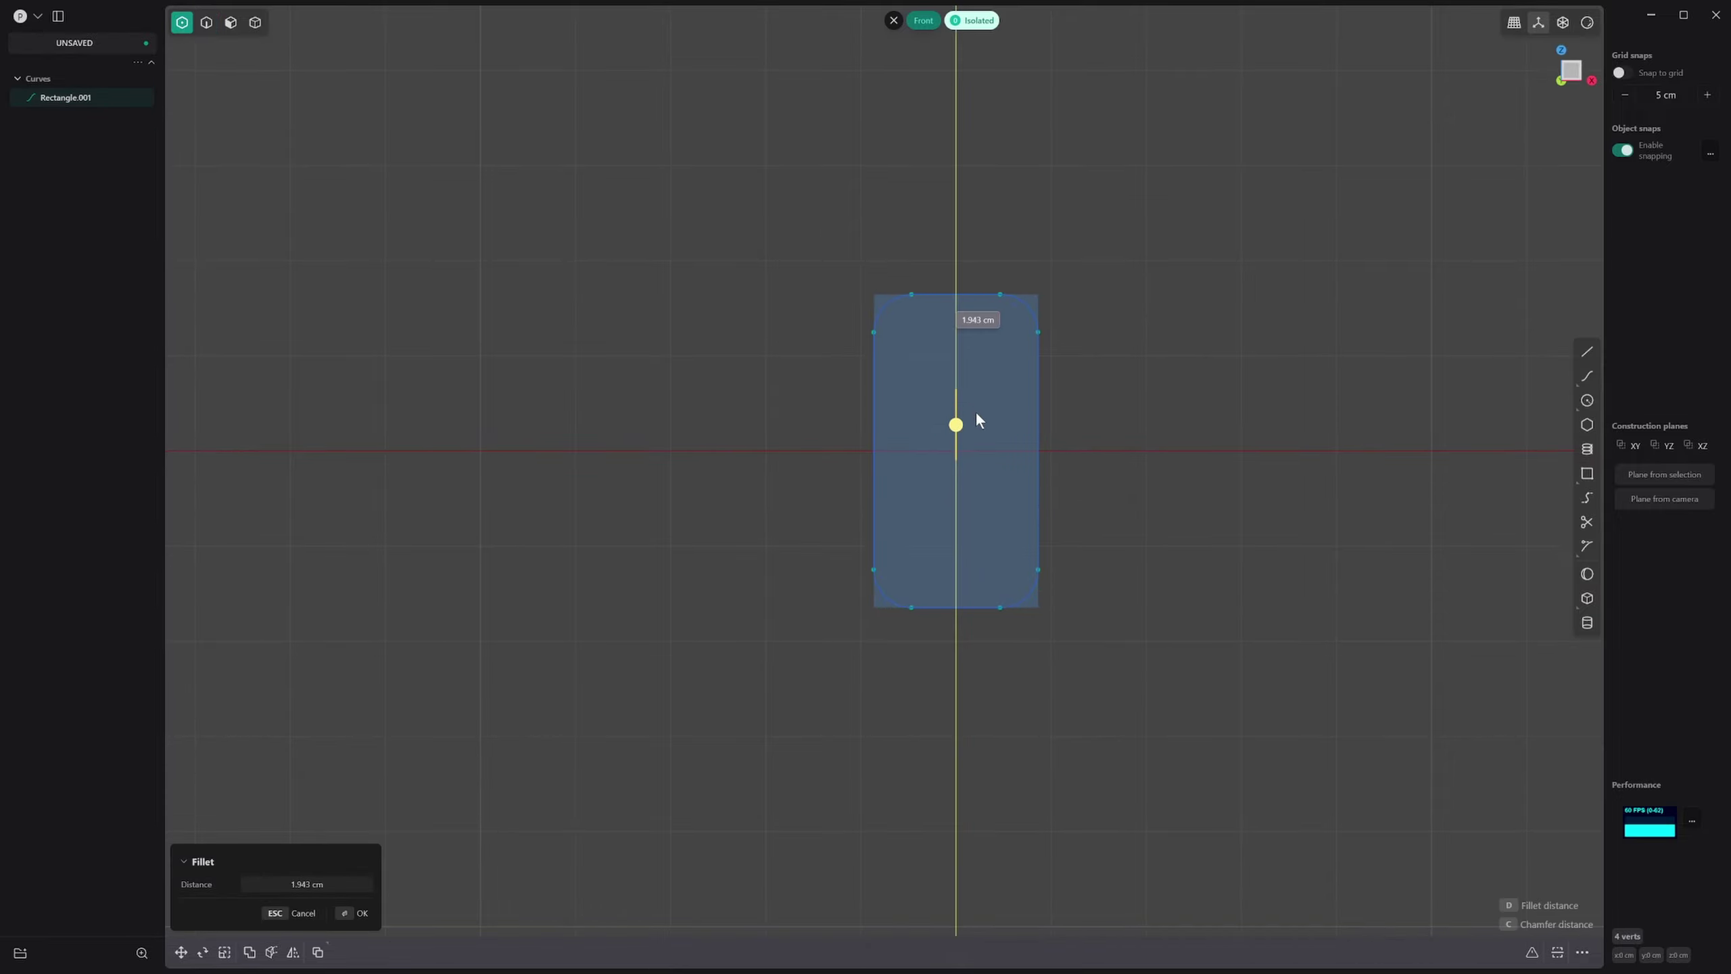
drag(976, 414, 977, 413)
scroll(1039, 516, up, 1)
mouse_move(1041, 524)
middle_down()
mouse_move(1035, 583)
mouse_move(1053, 537)
middle_up()
key(Return)
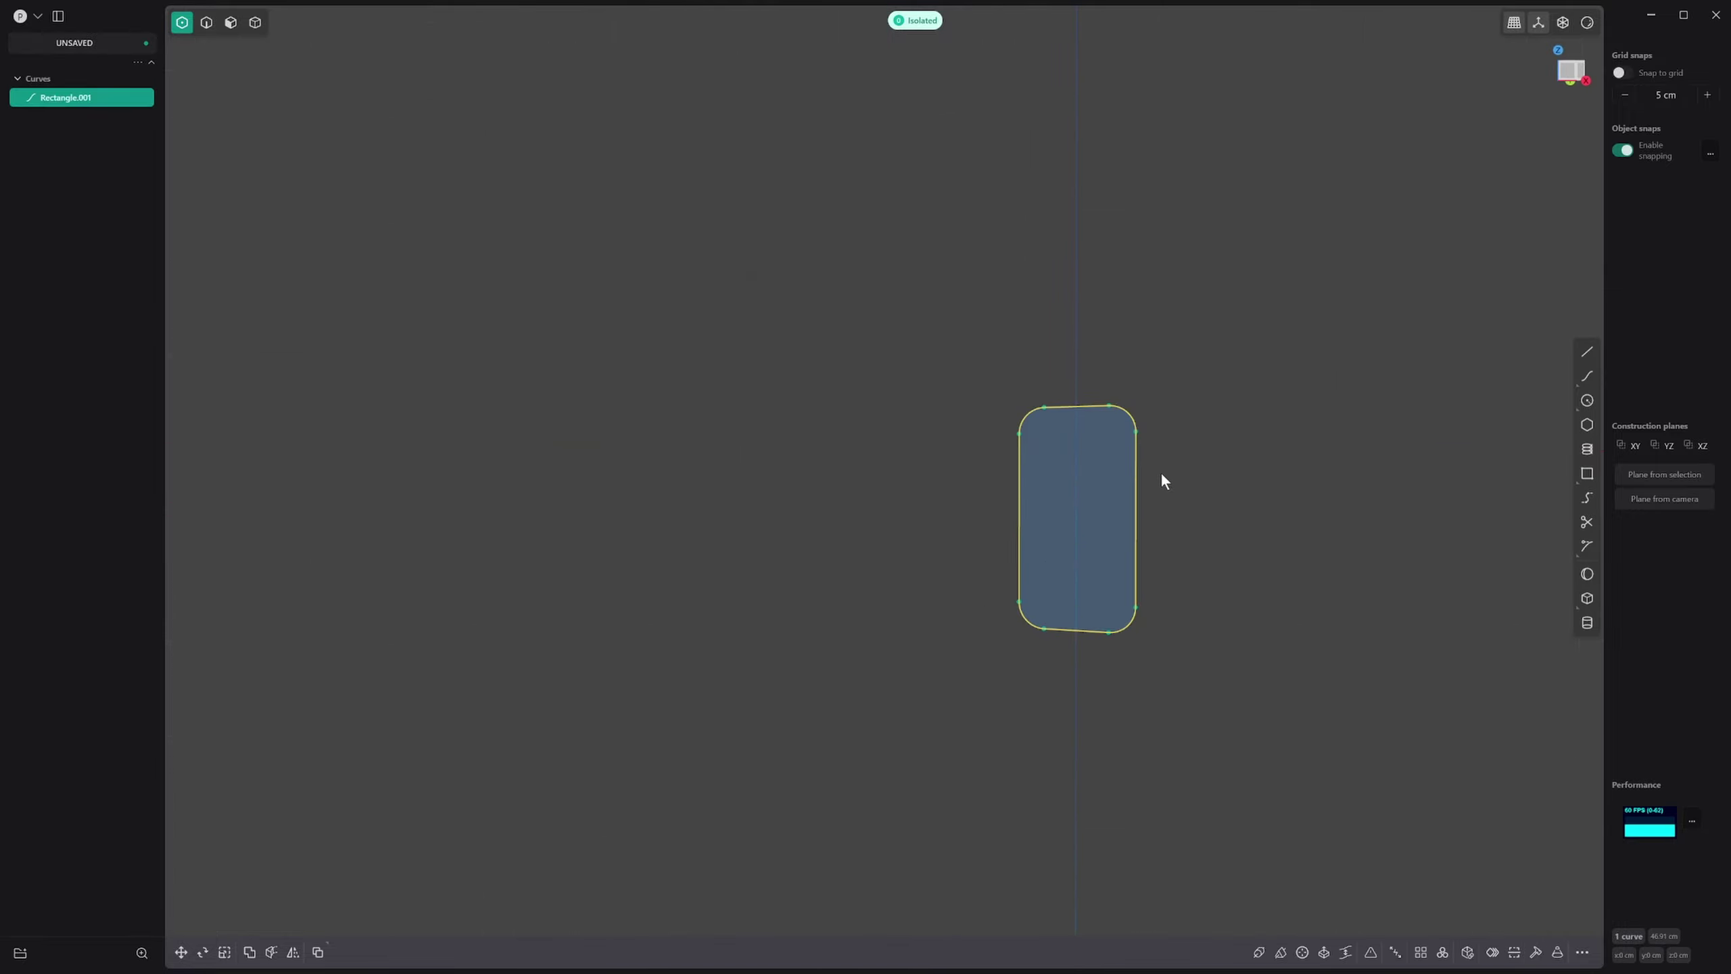
Step: Extrude the rounded rectangle symmetrically about 1.5 cm to each side as a new solid
middle_drag(1158, 479, 1066, 518)
click(1302, 368)
key(e)
middle_drag(1358, 348, 1157, 403)
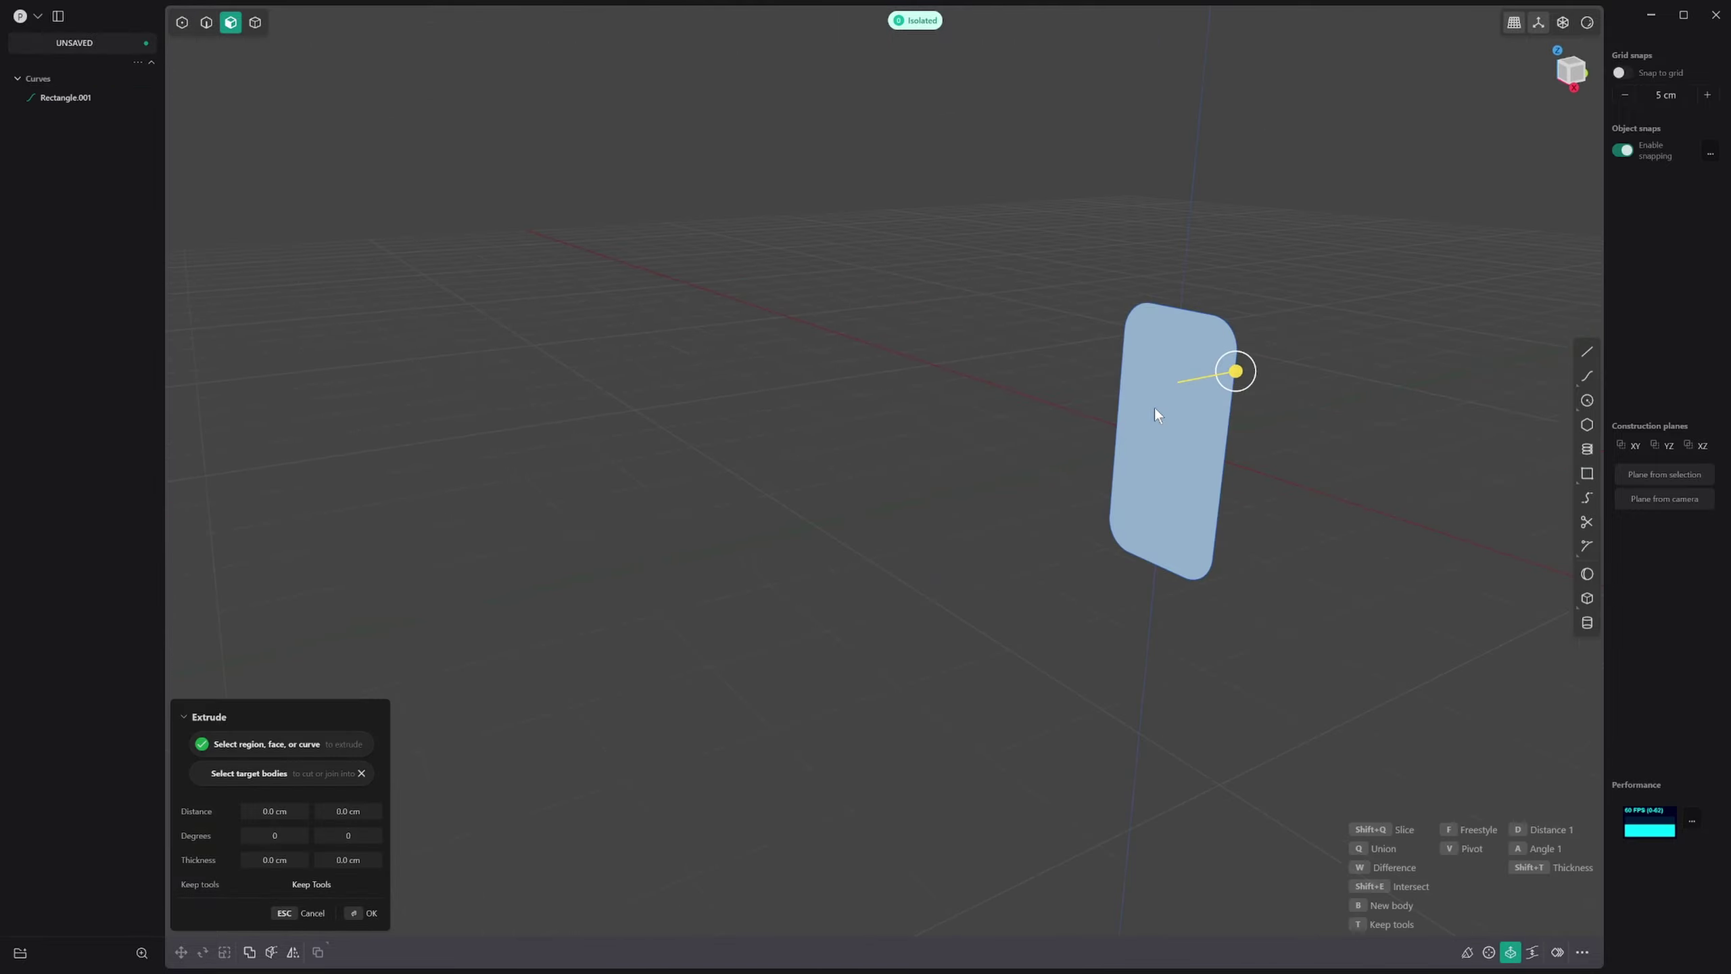
key(Tab)
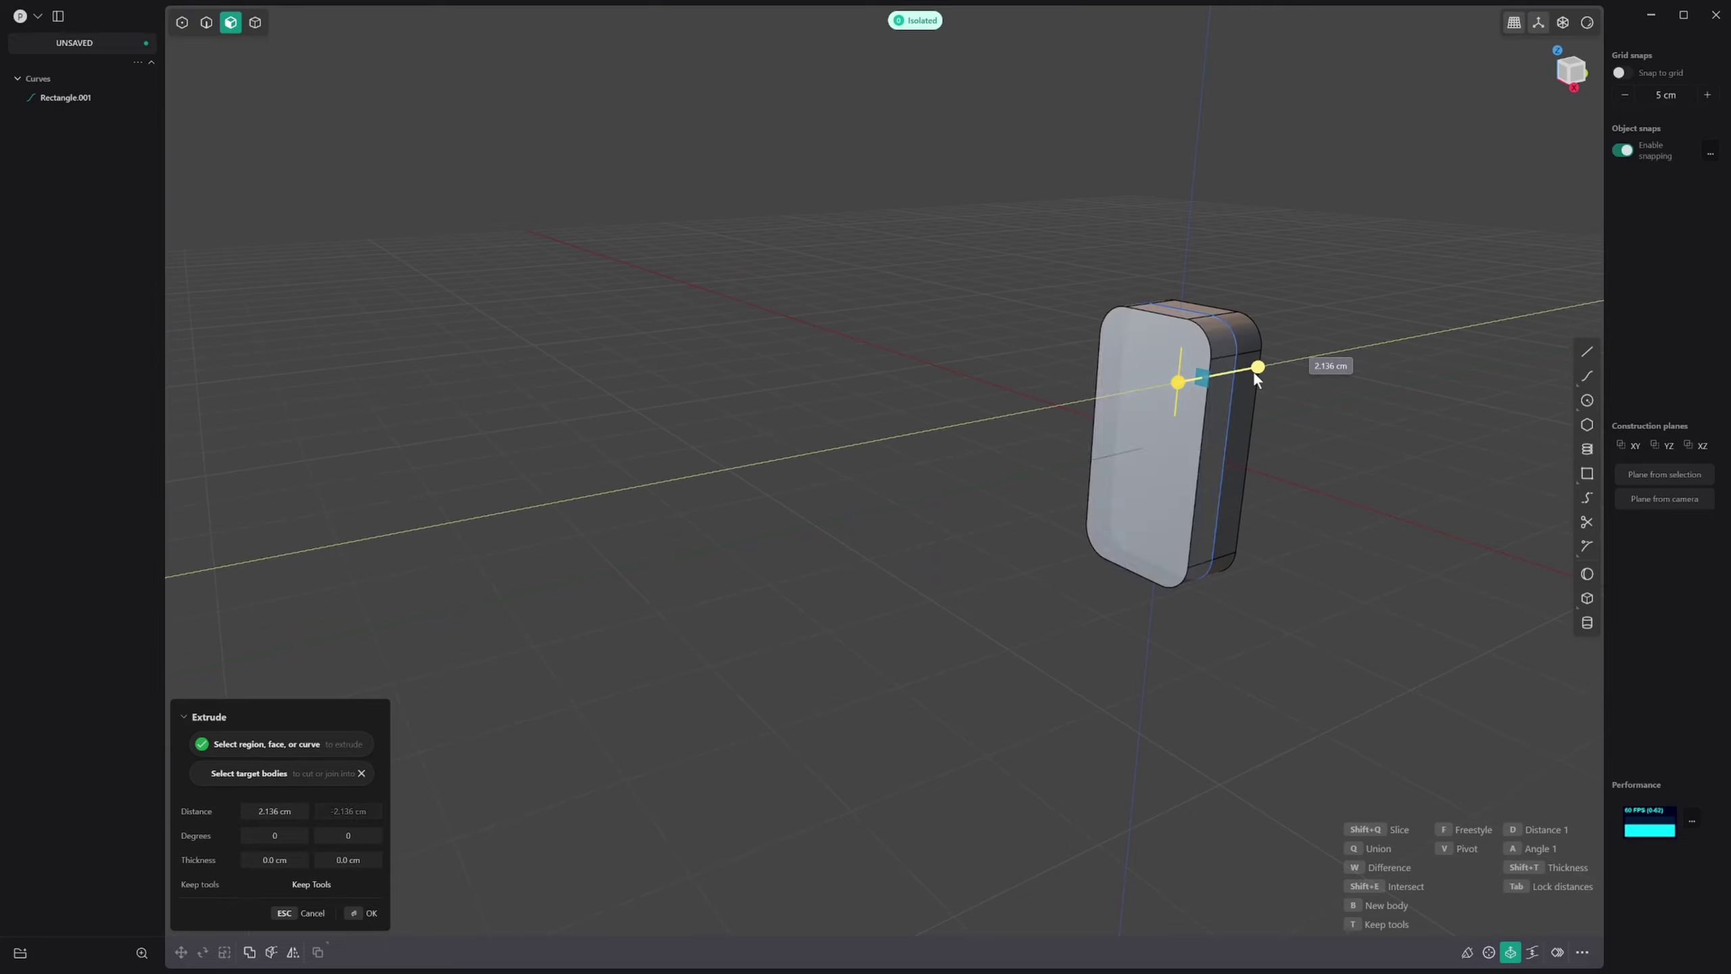
drag(1253, 373, 1246, 374)
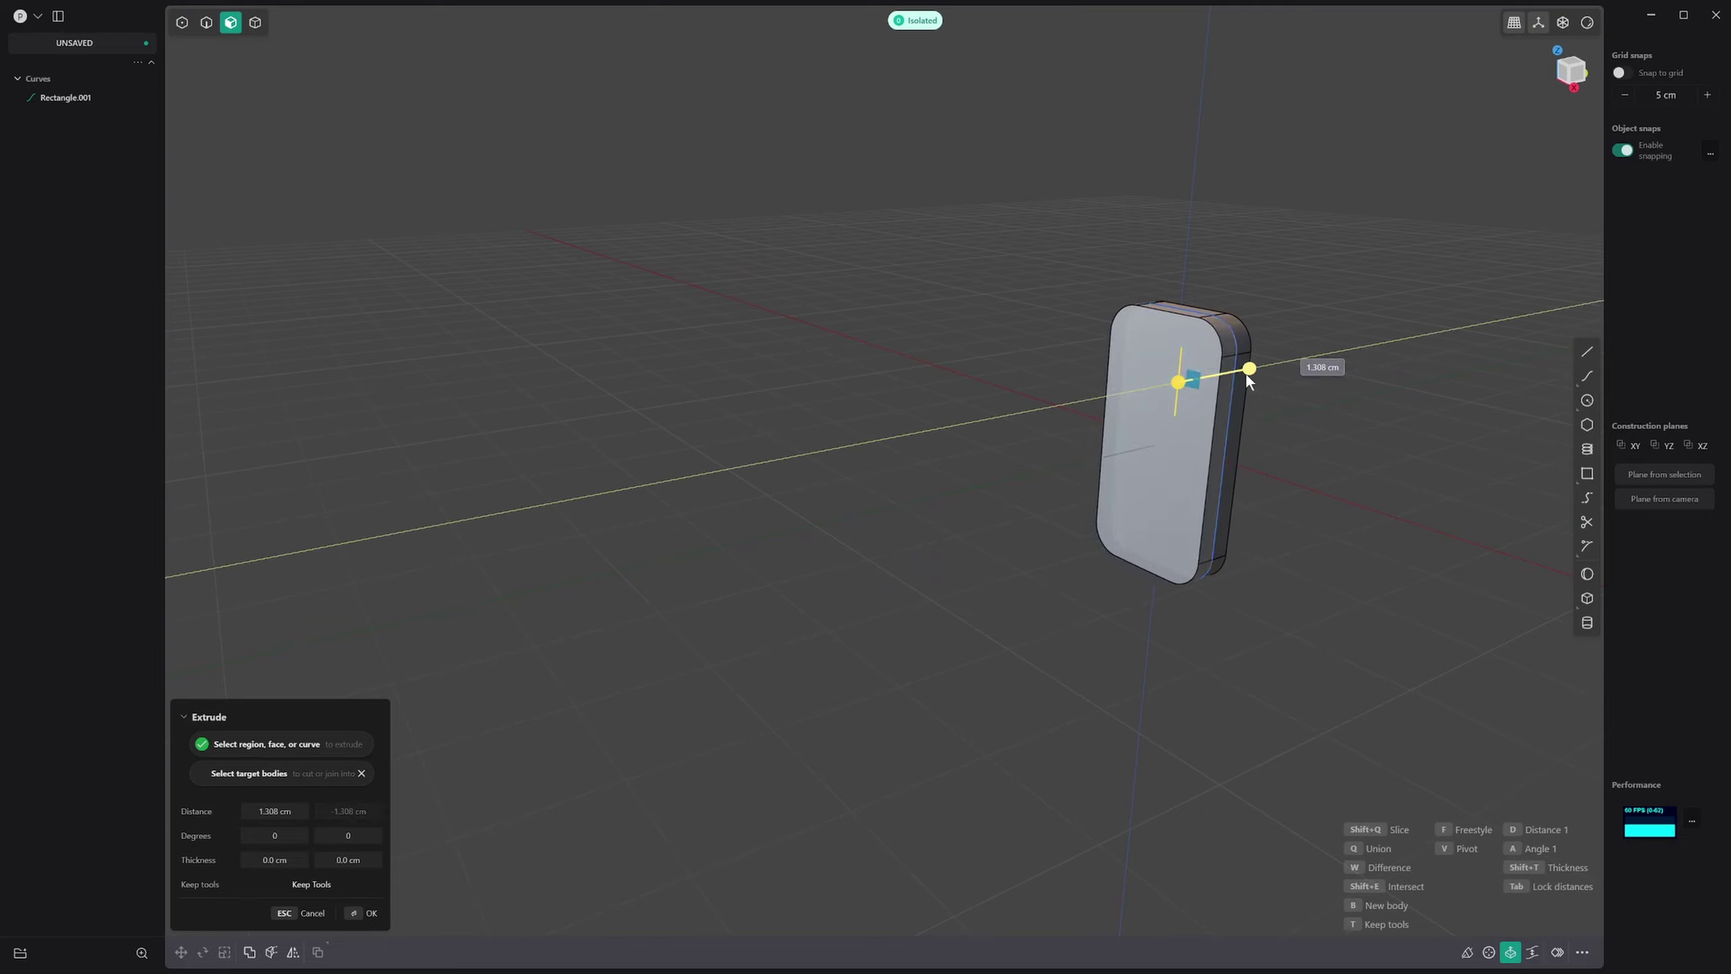
key(Return)
Step: Delete the original rectangle curve, keeping the extruded solid
key(2)
click(1236, 336)
key(x)
middle_drag(1179, 414, 1085, 444)
click(1144, 451)
Step: Raise the degree of the block's front face to 5 x 5 and show its control points
scroll(954, 436, up, 5)
middle_drag(976, 450, 931, 362)
key(3)
click(1029, 443)
key(o)
middle_drag(1050, 434, 1054, 397)
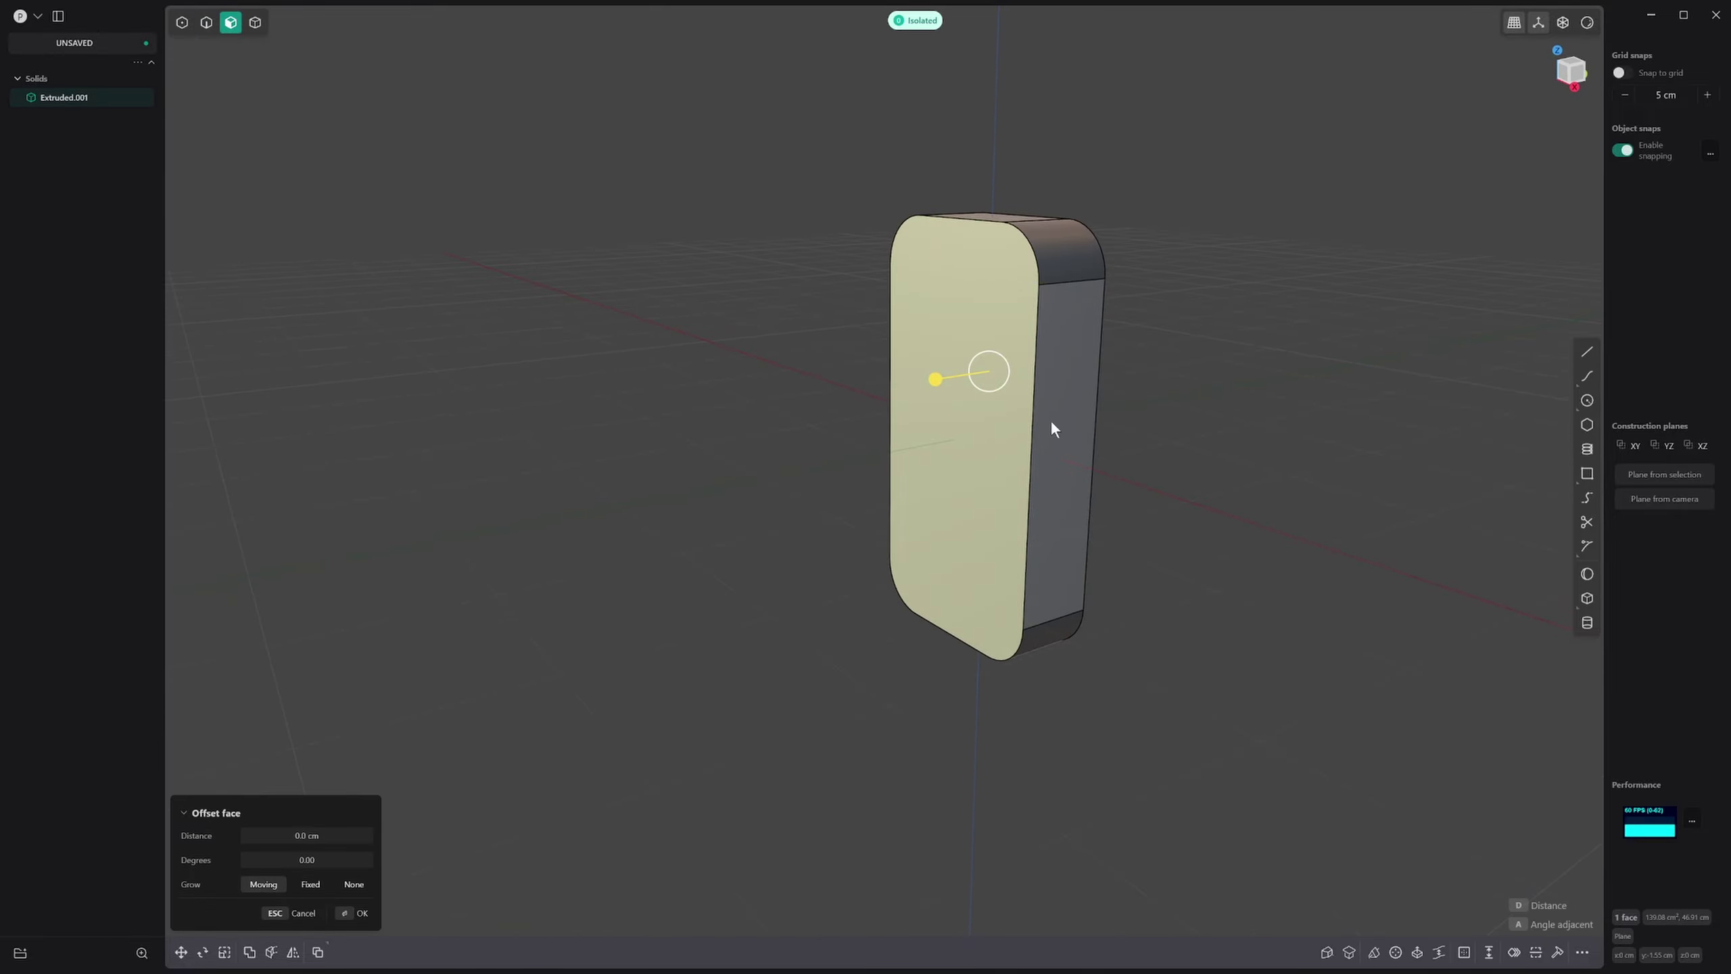
key(1)
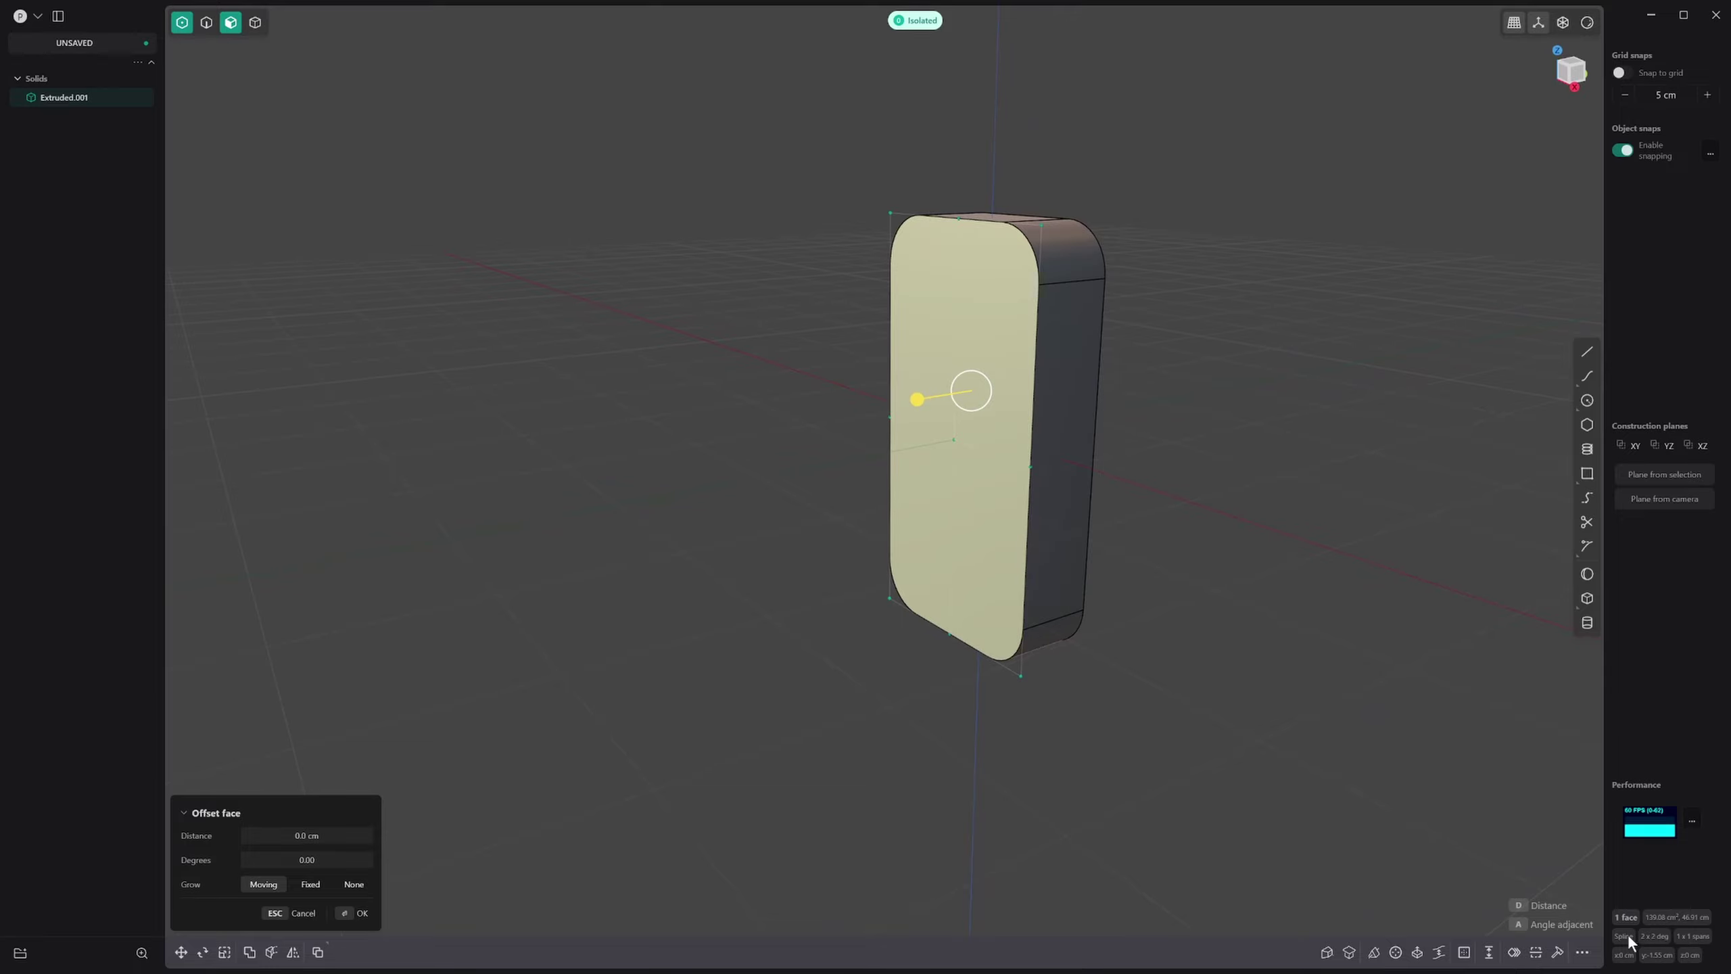
middle_drag(1226, 626, 1201, 636)
Step: Select the upper half of the front face's control points and move them outward along the Y axis
middle_drag(982, 408, 883, 249)
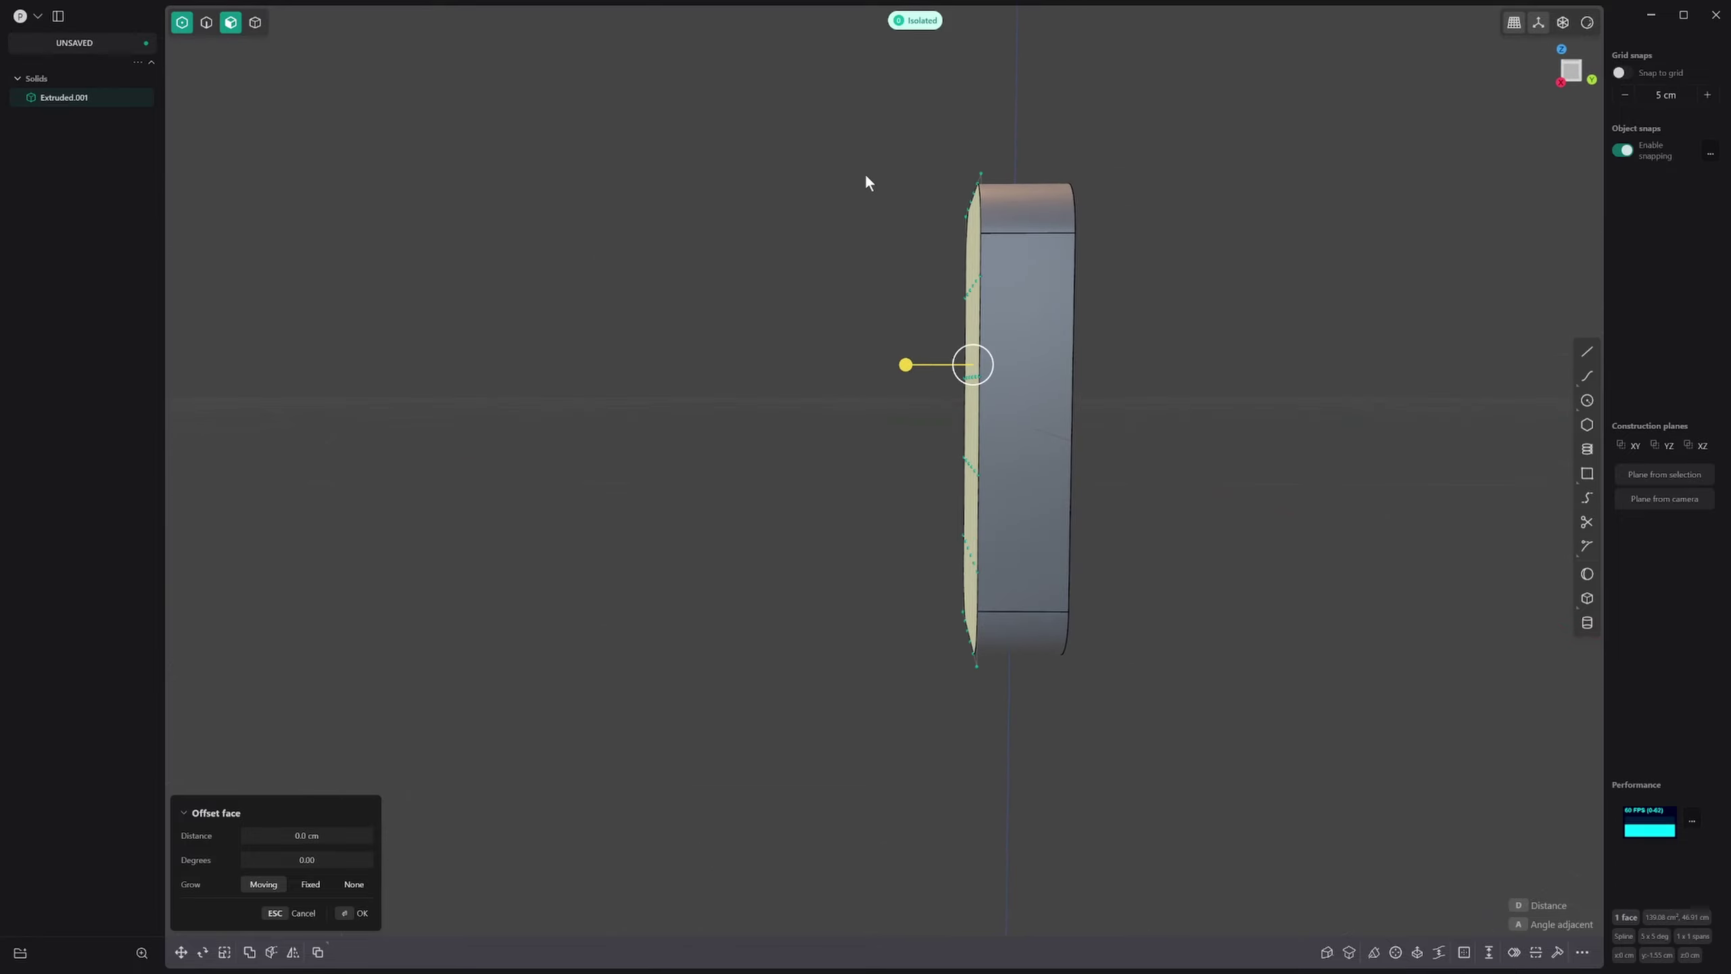
drag(868, 138, 1075, 386)
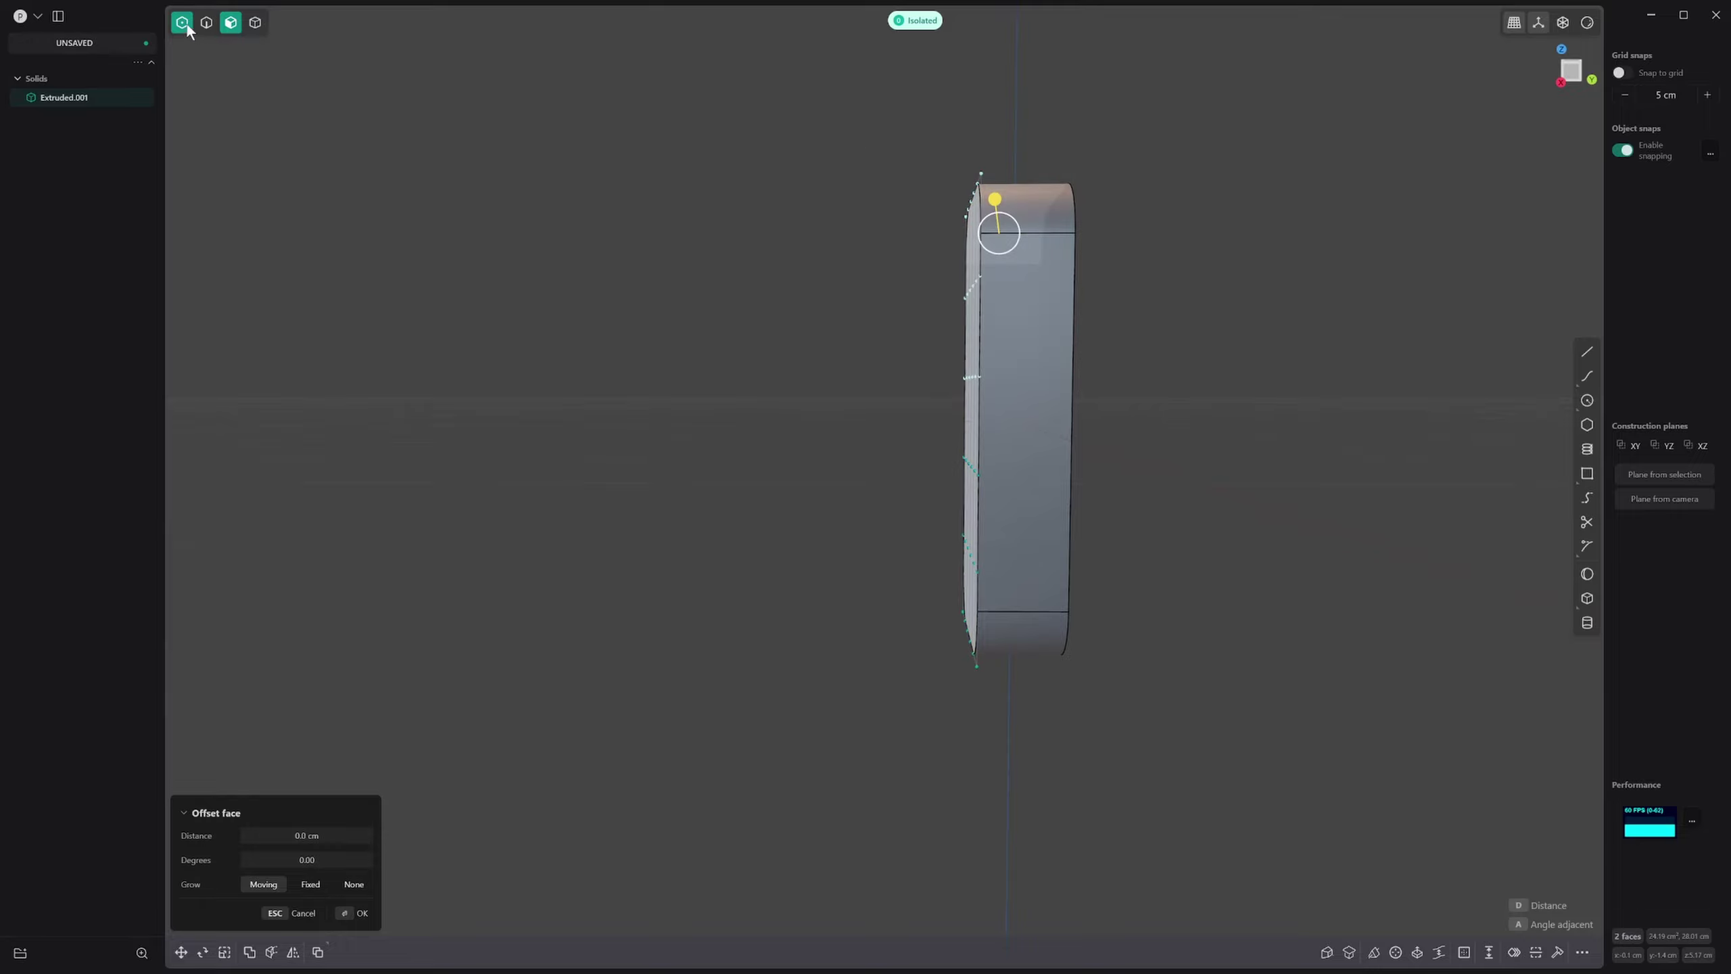
drag(852, 75, 1058, 394)
key(g)
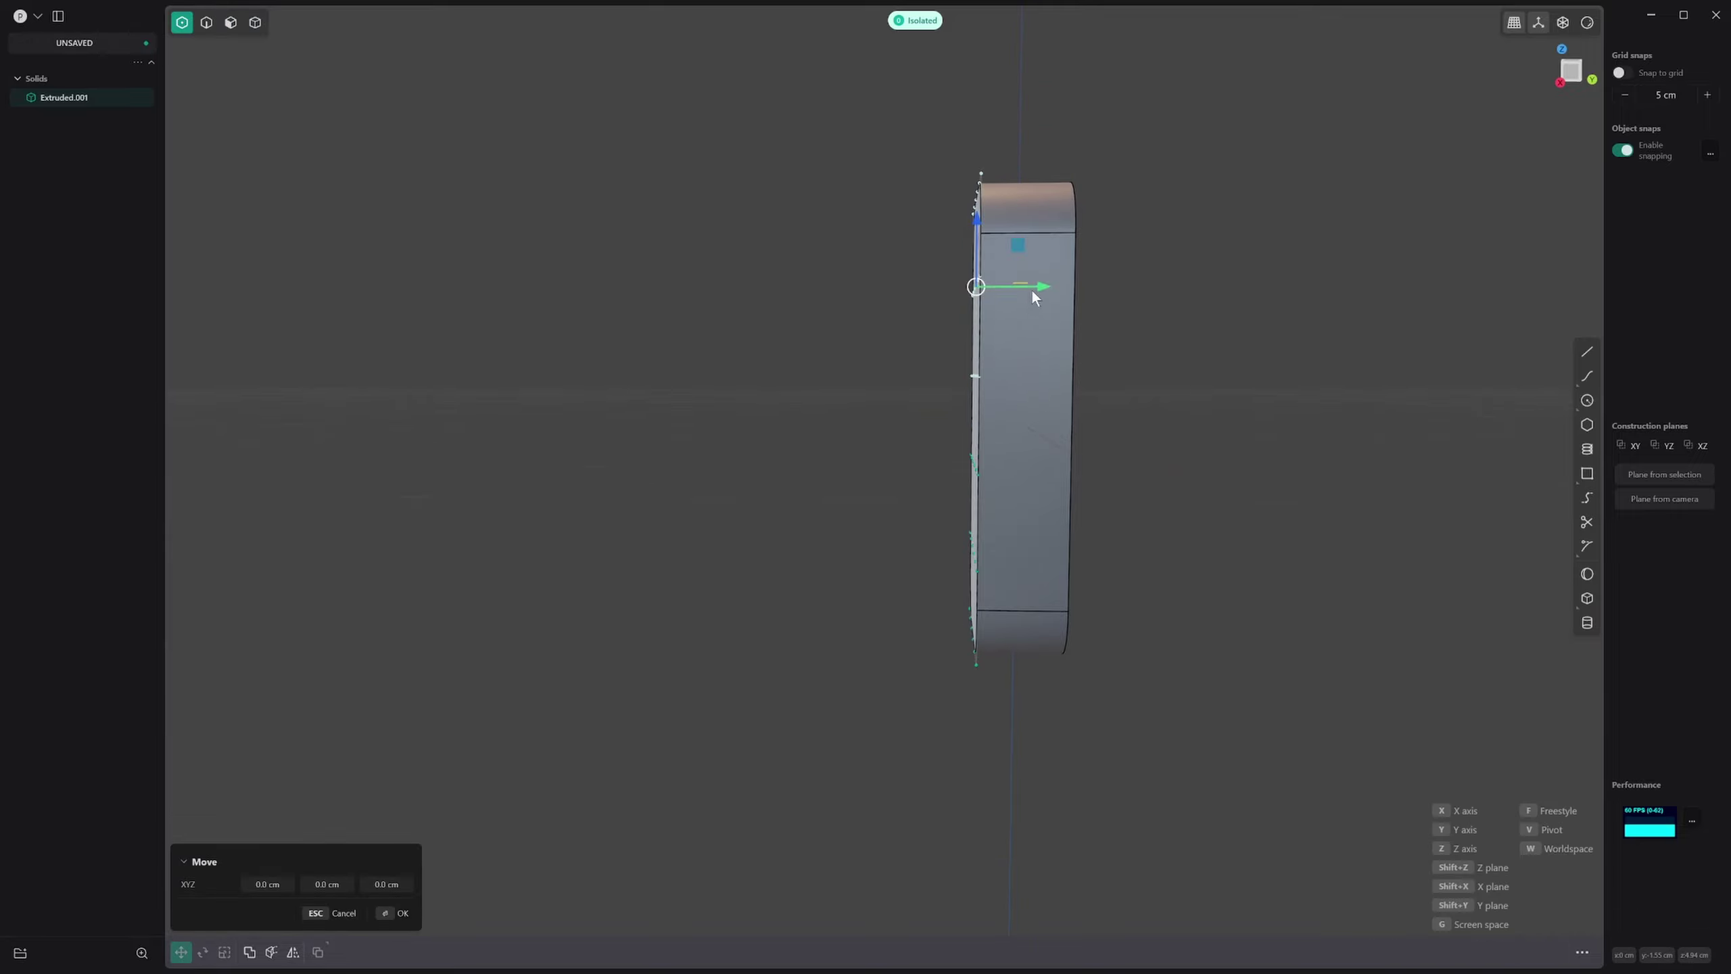
click(1010, 288)
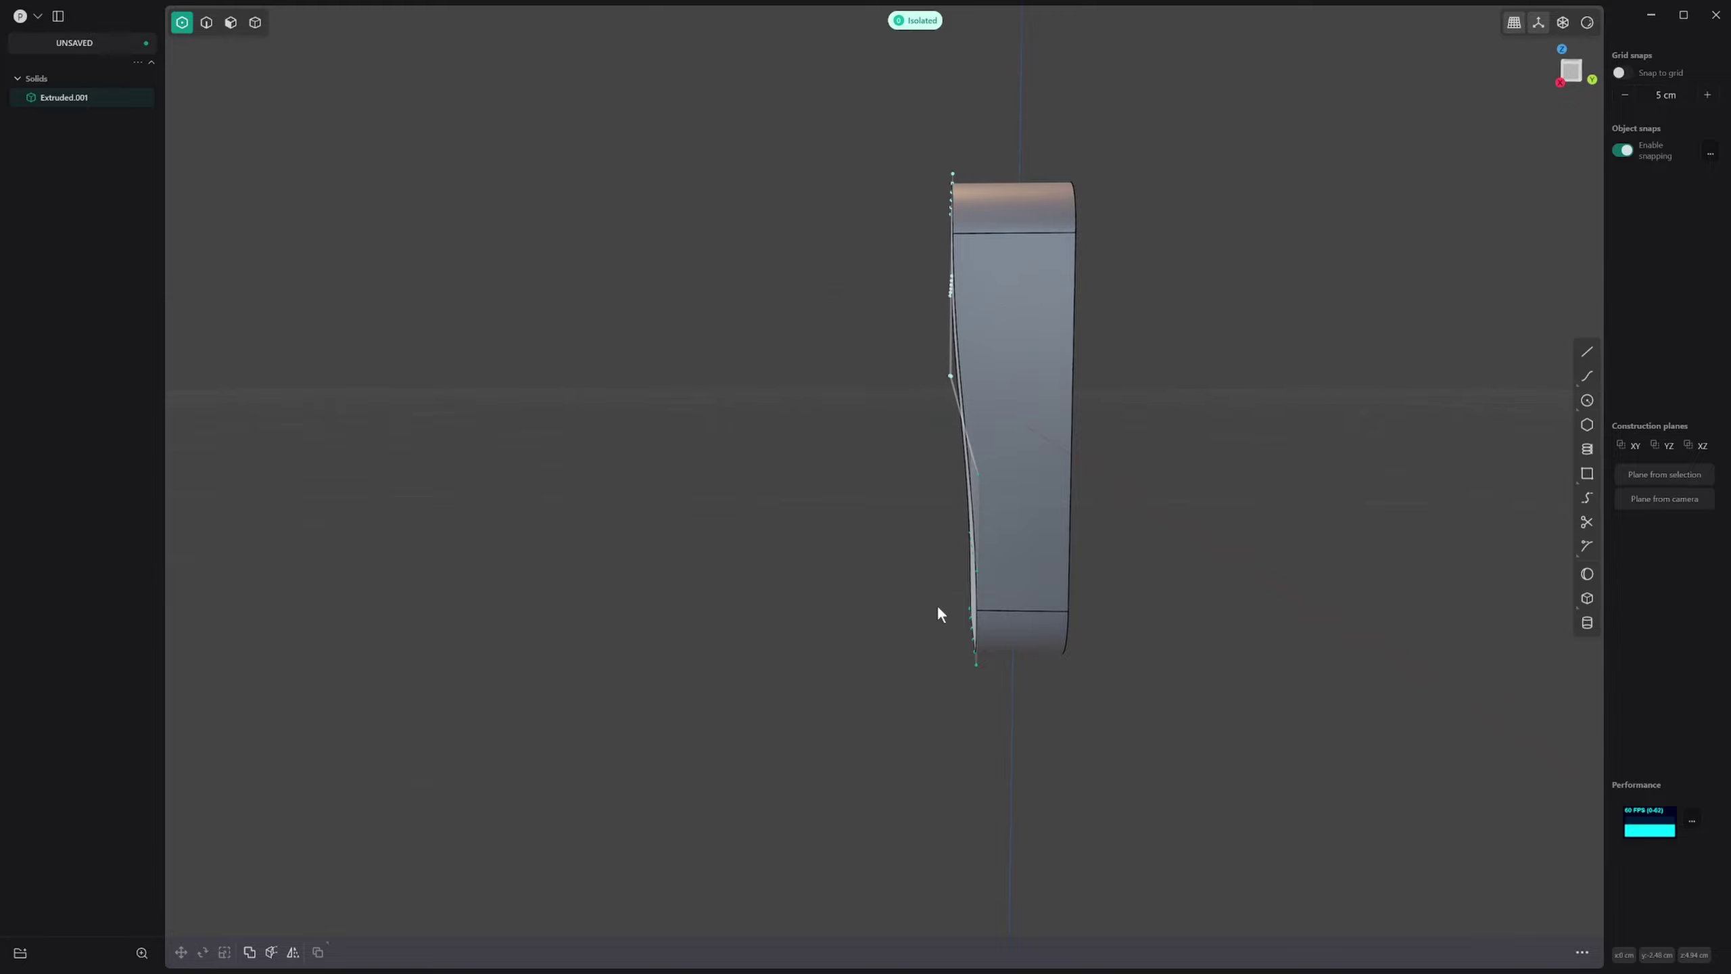
Step: Select the front face's lower control points and move them inward along the Y axis
drag(991, 697, 991, 697)
key(g)
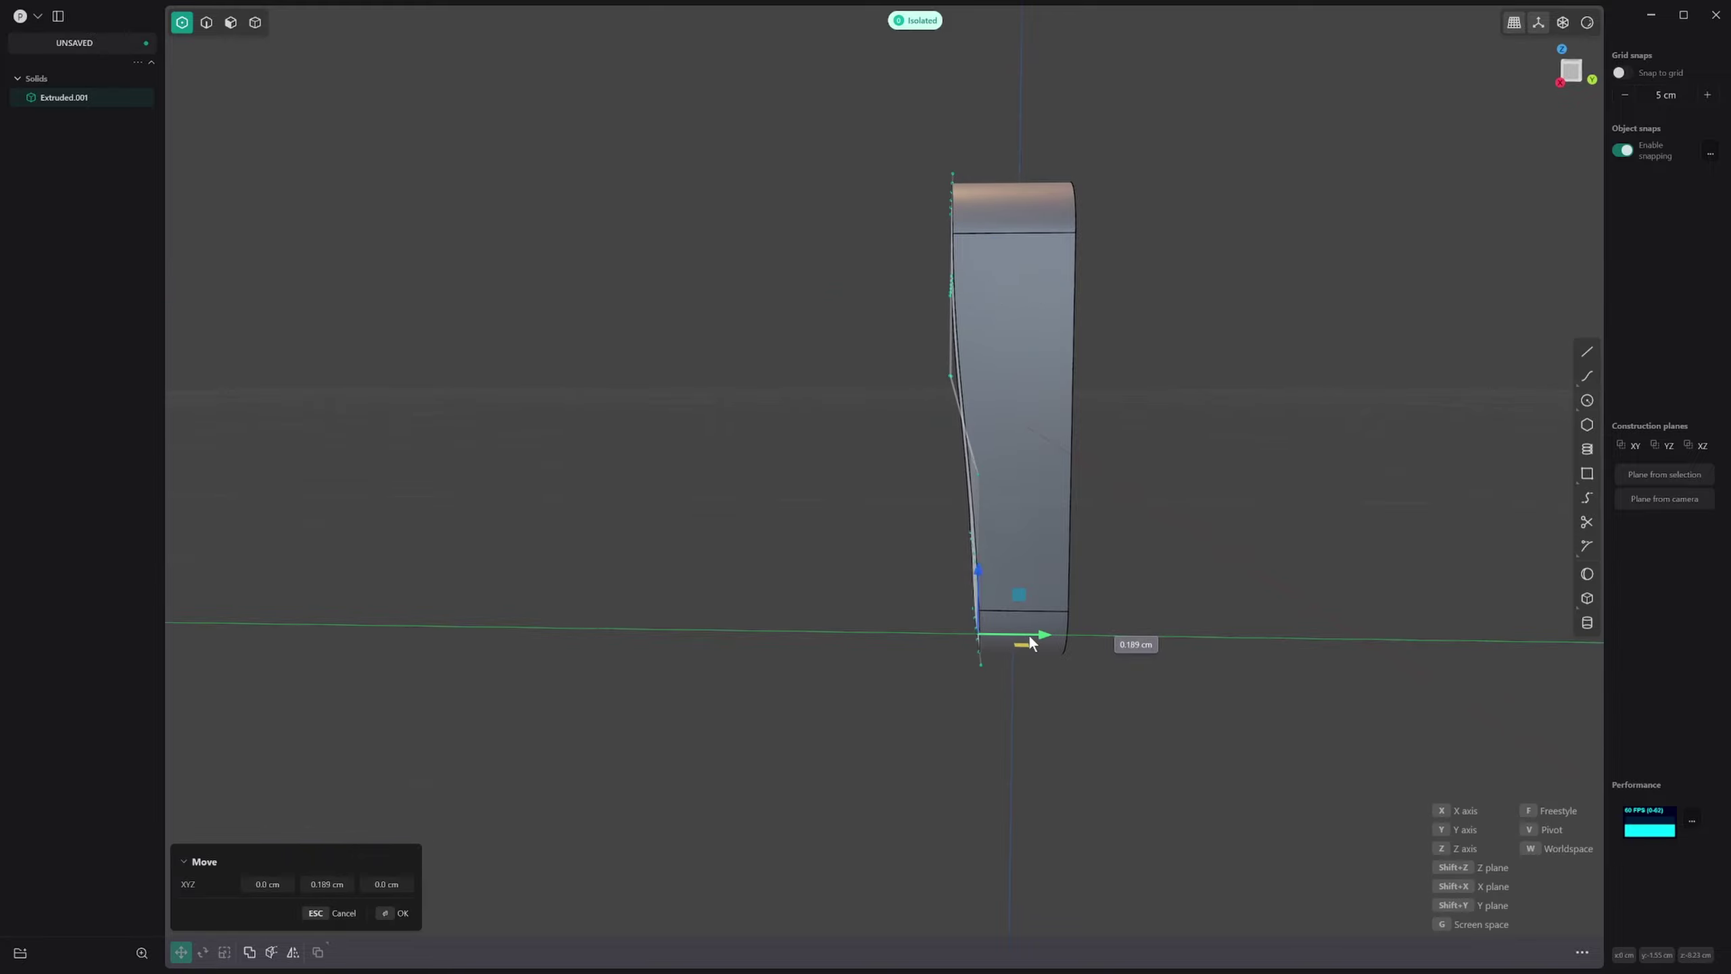
click(1011, 620)
middle_drag(1011, 620, 1162, 607)
middle_drag(839, 451, 704, 382)
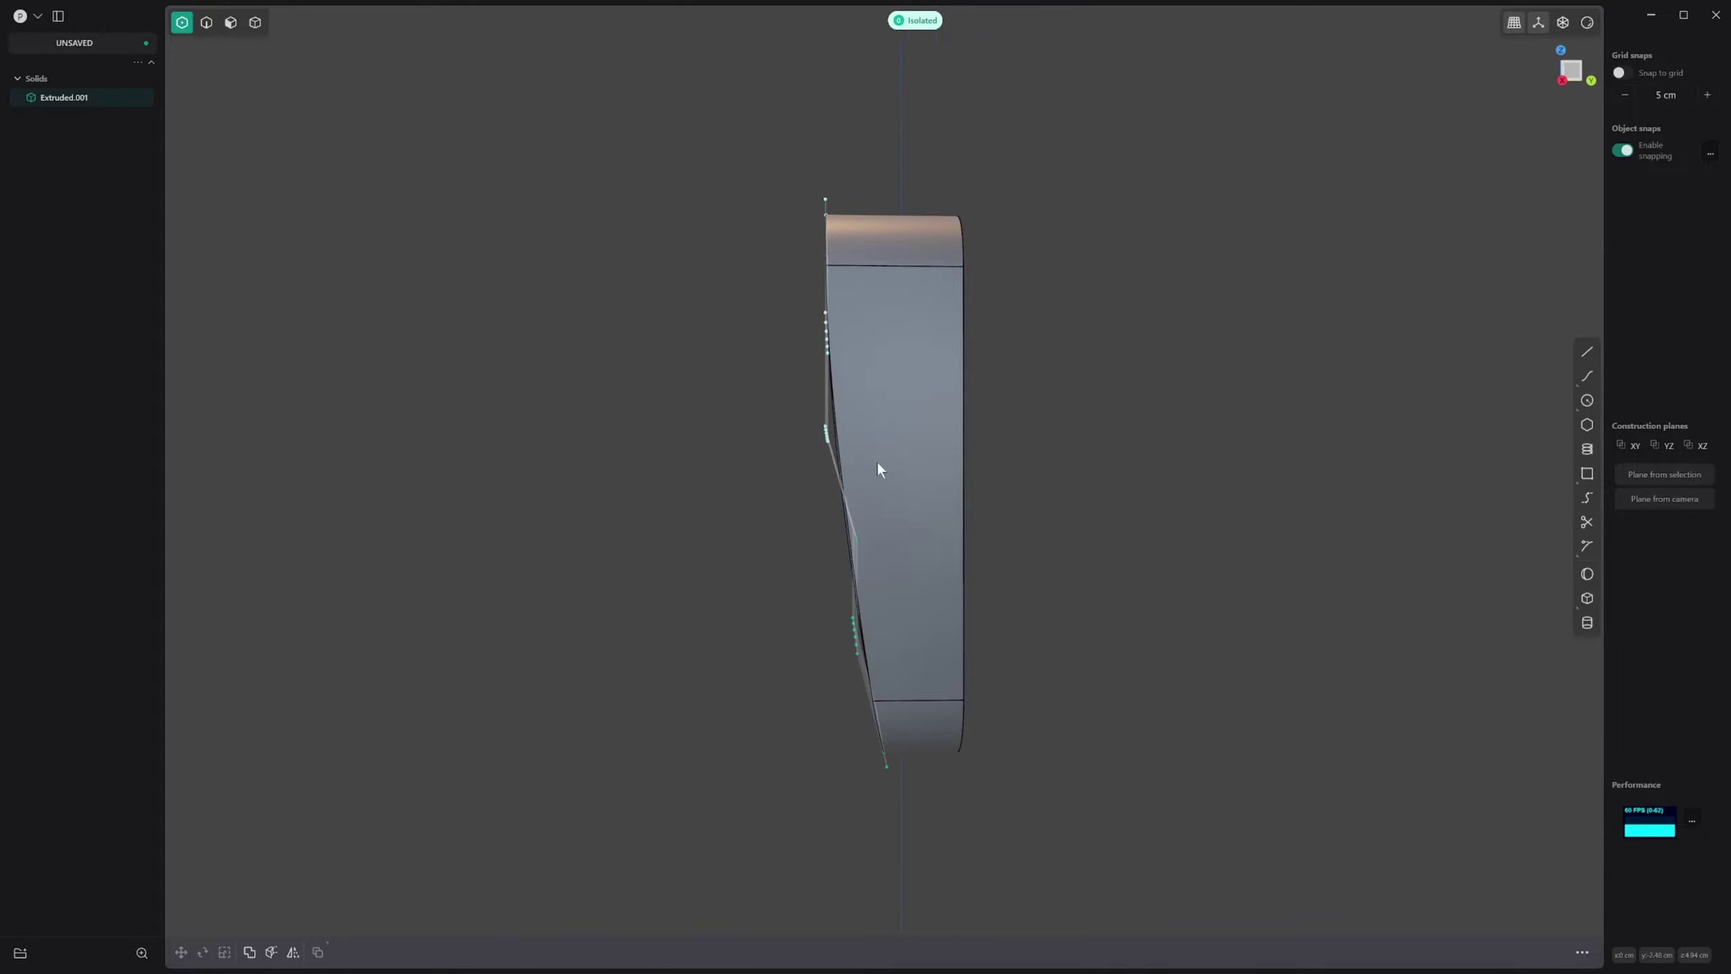
Step: Search the commands for Toggle Points and hide the front face's control points
key(f)
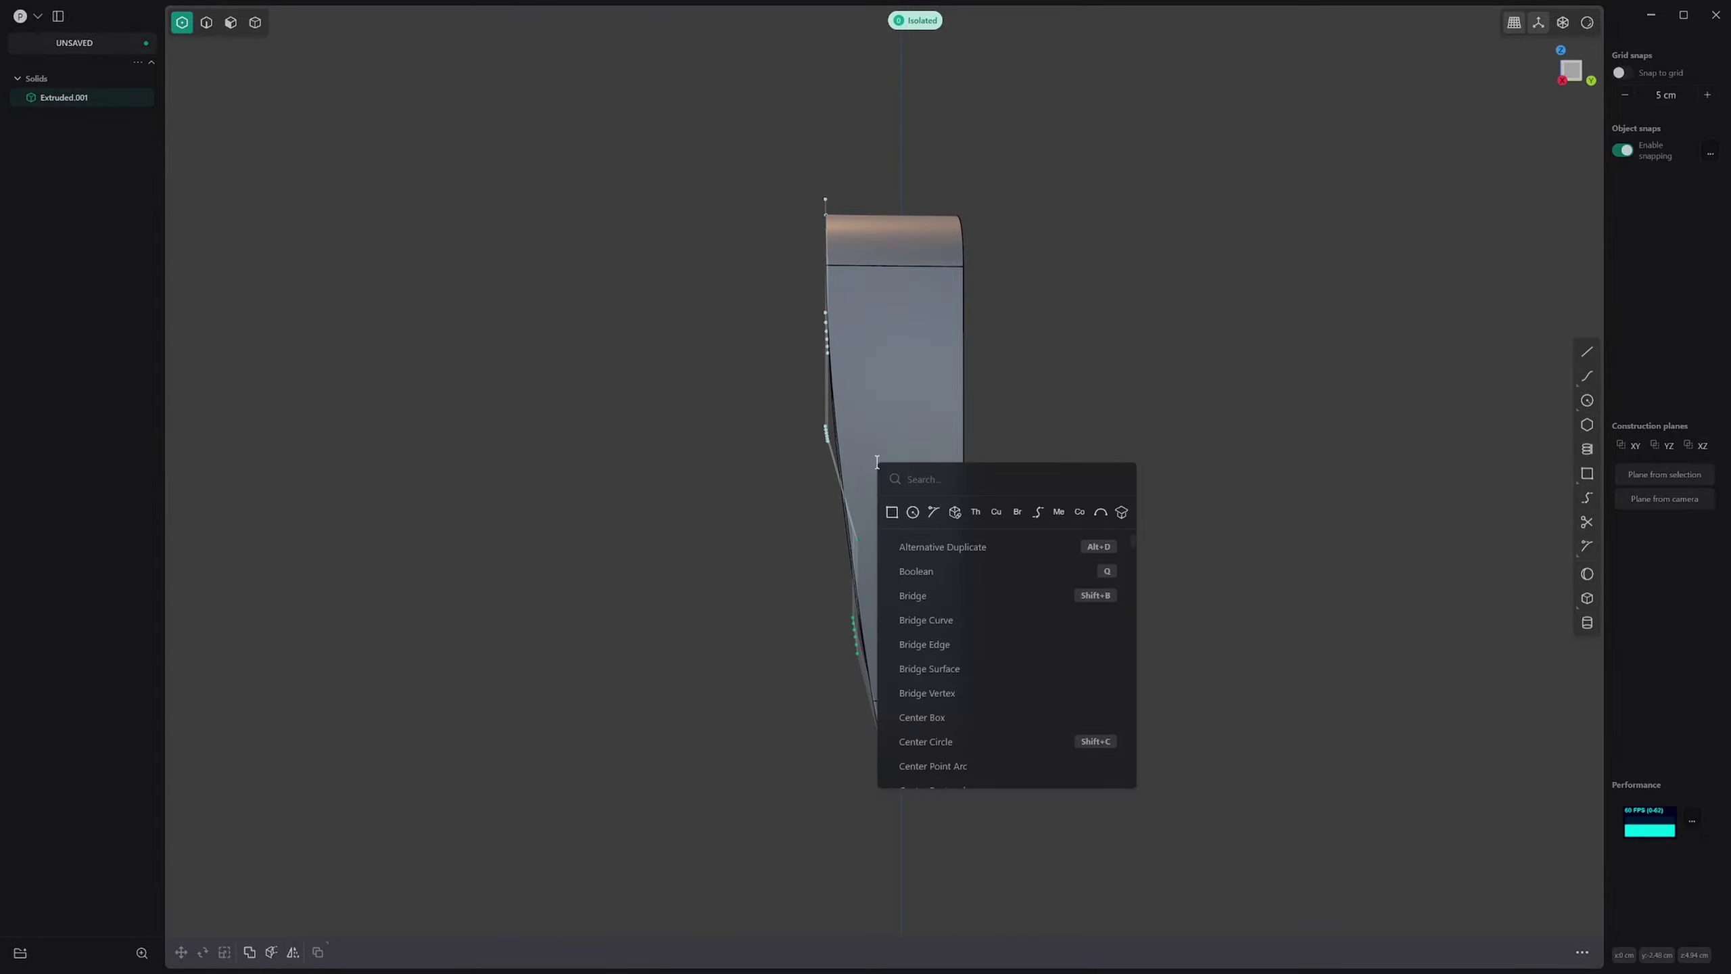
text(togg)
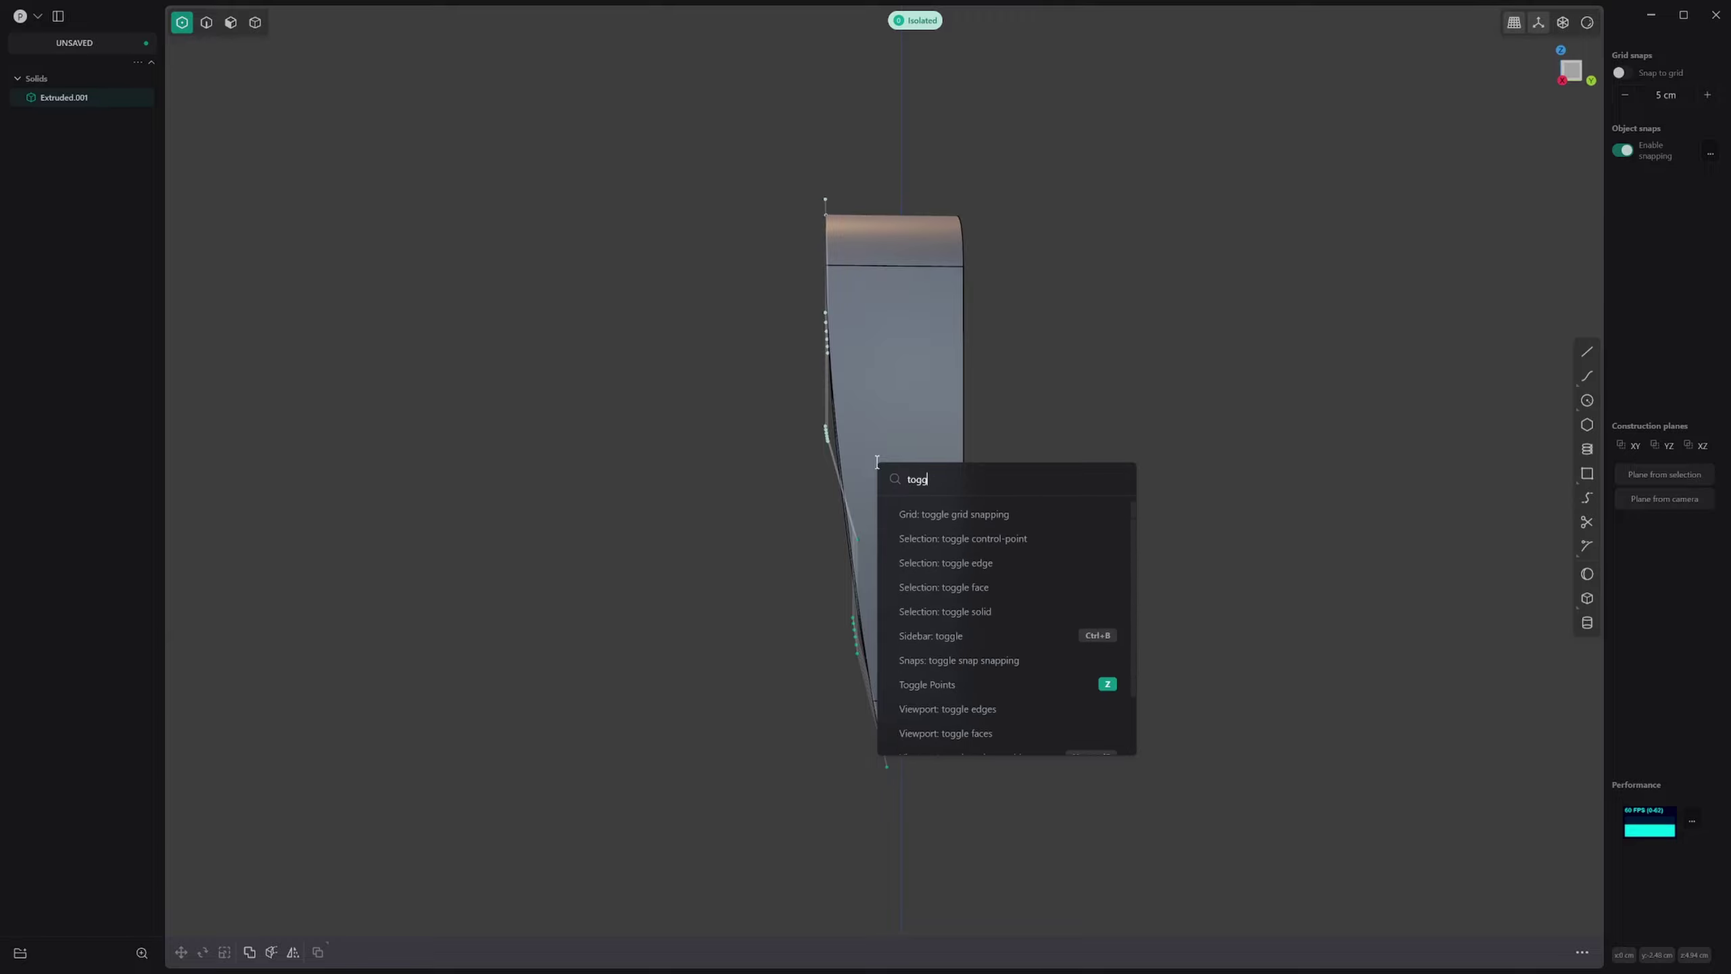
right_click(1006, 685)
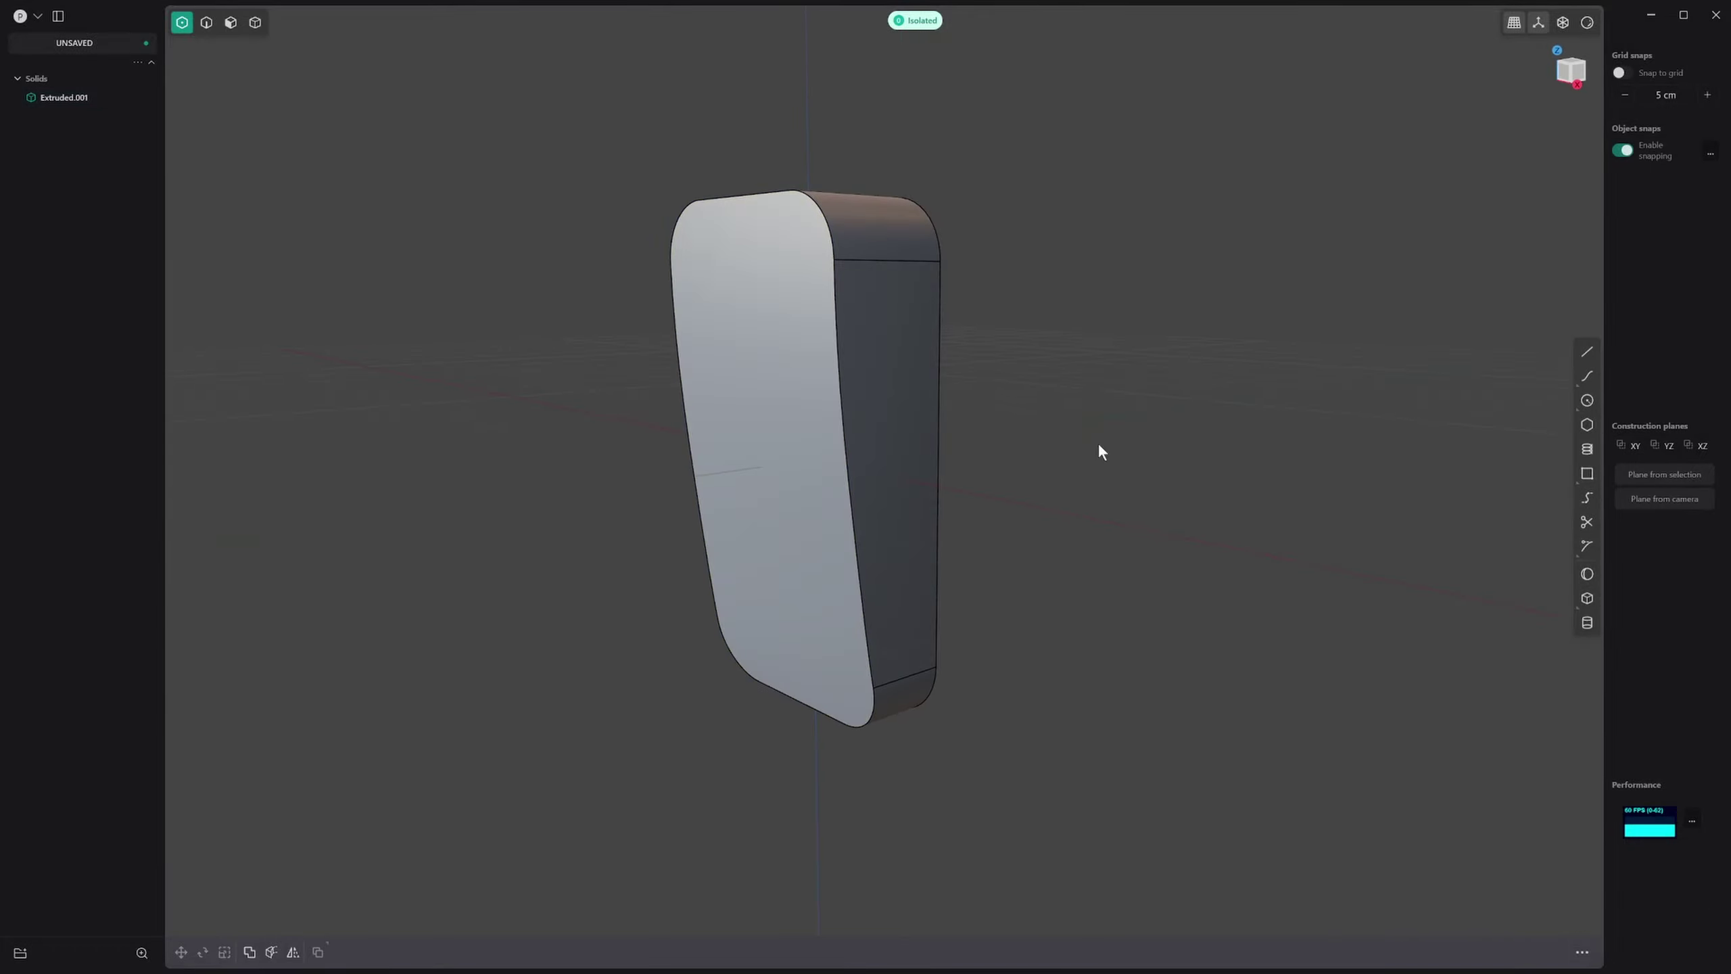
middle_drag(1098, 453, 1055, 322)
click(1016, 494)
middle_drag(1092, 519, 1032, 579)
key(KP_1)
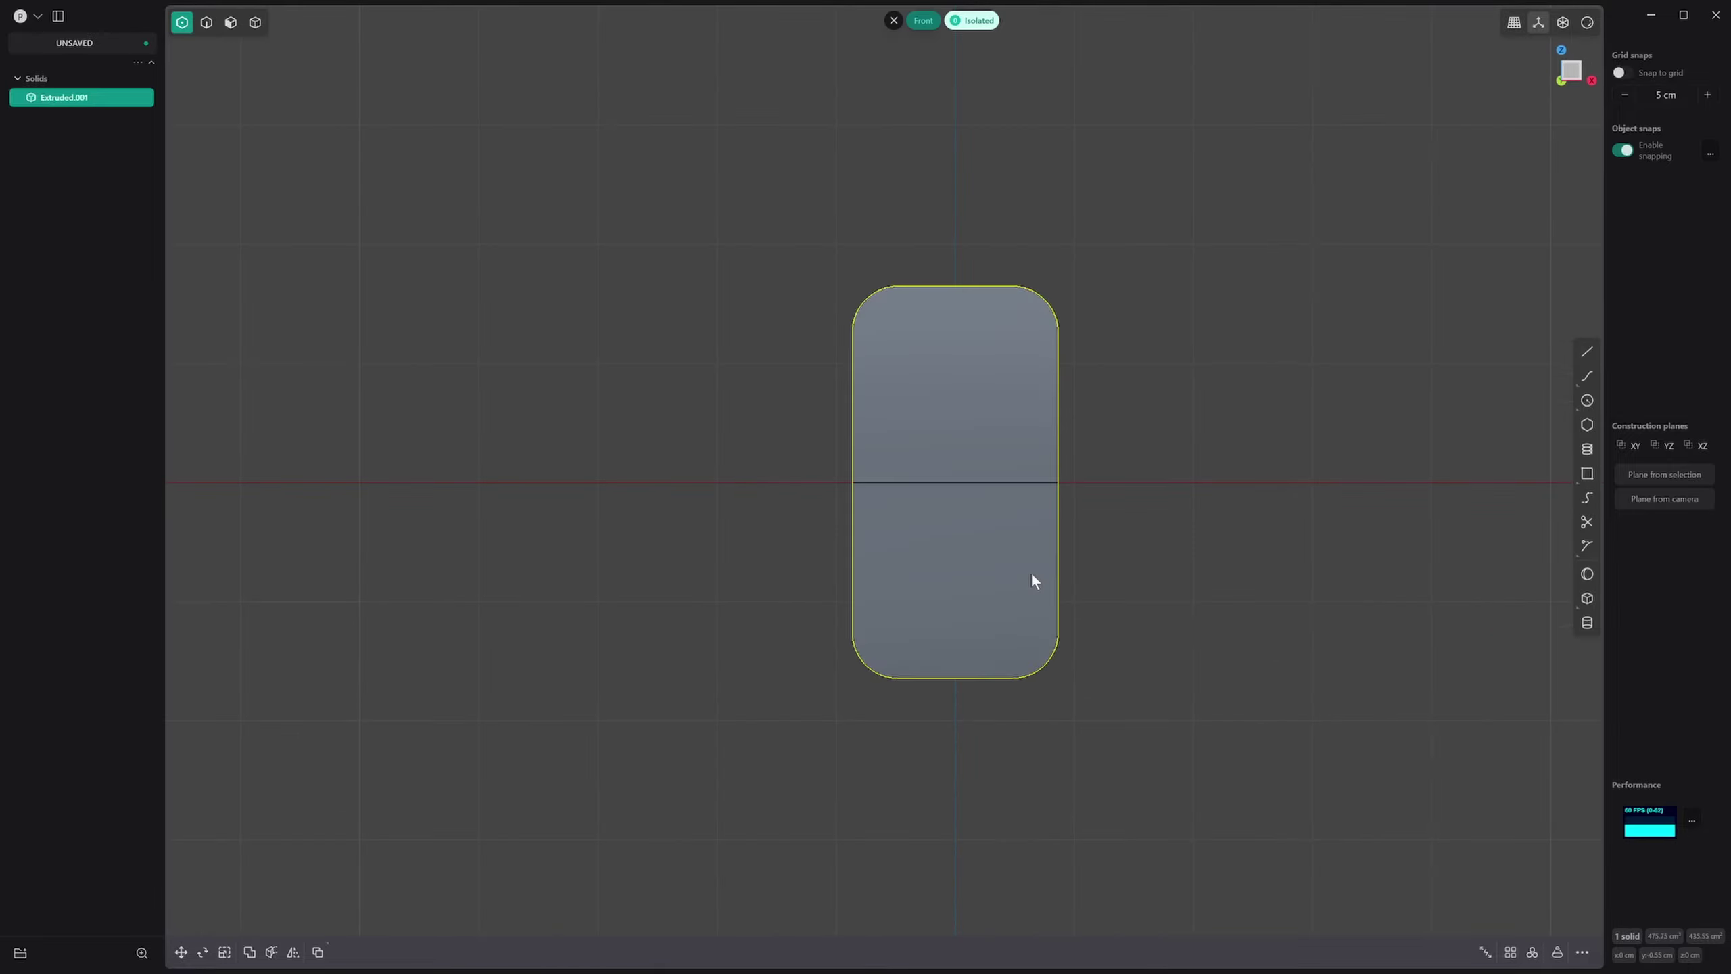
scroll(1030, 576, up, 5)
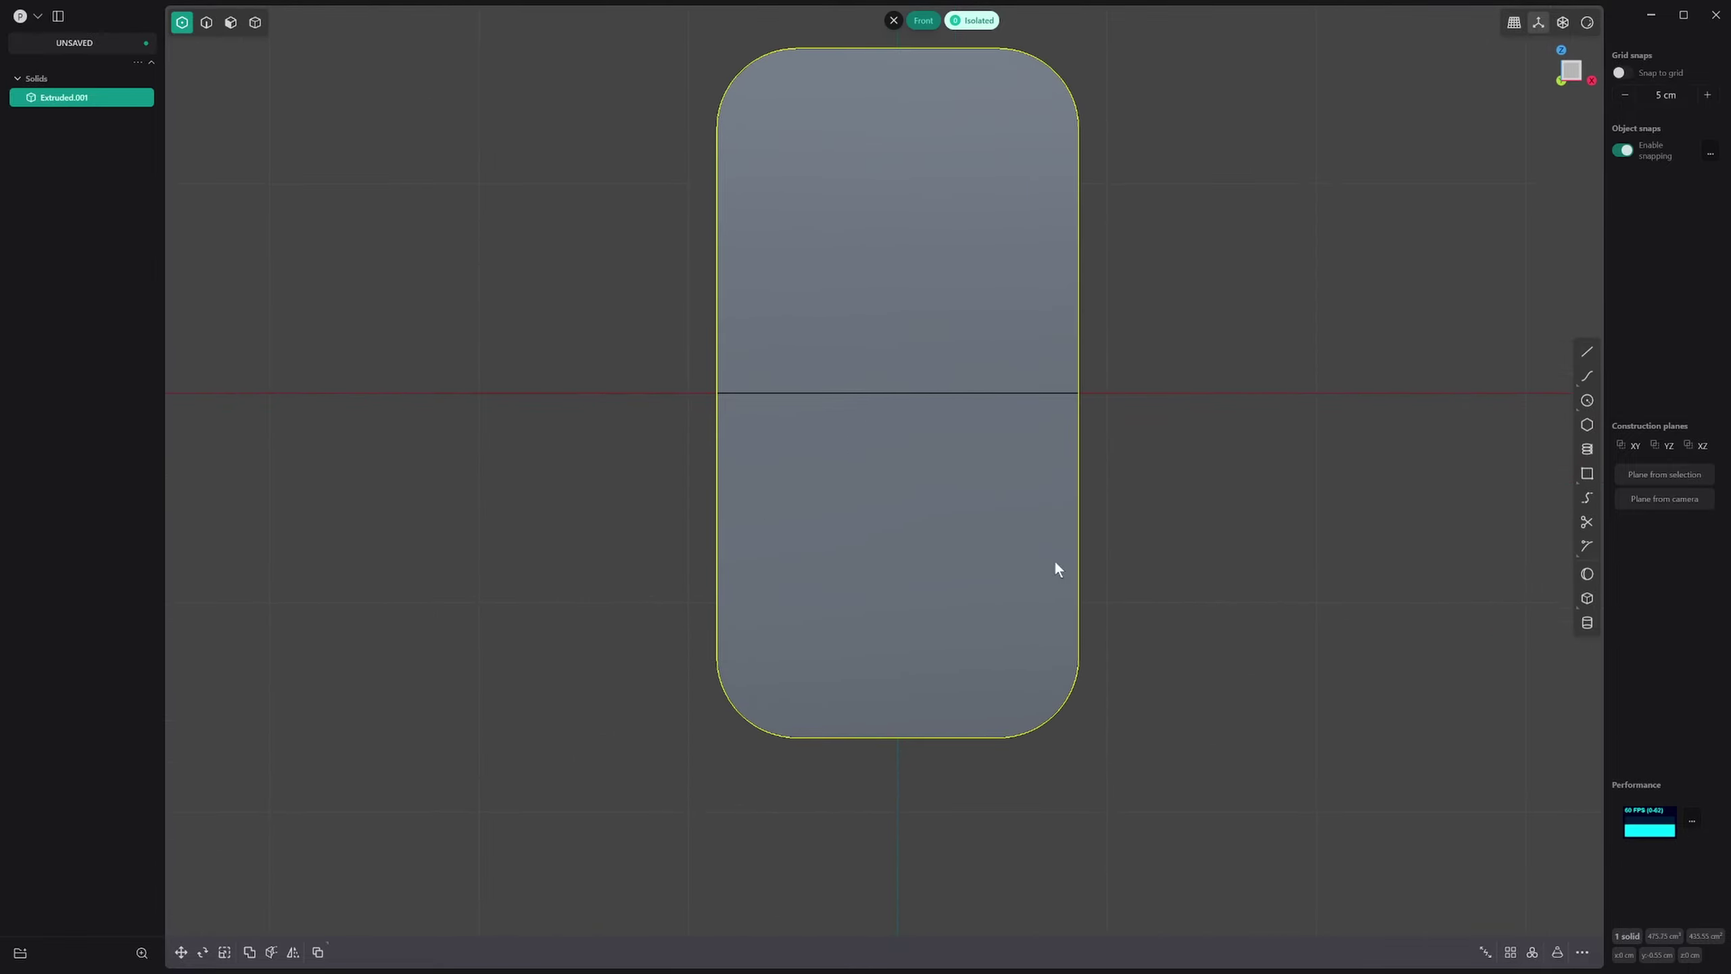
click(1587, 473)
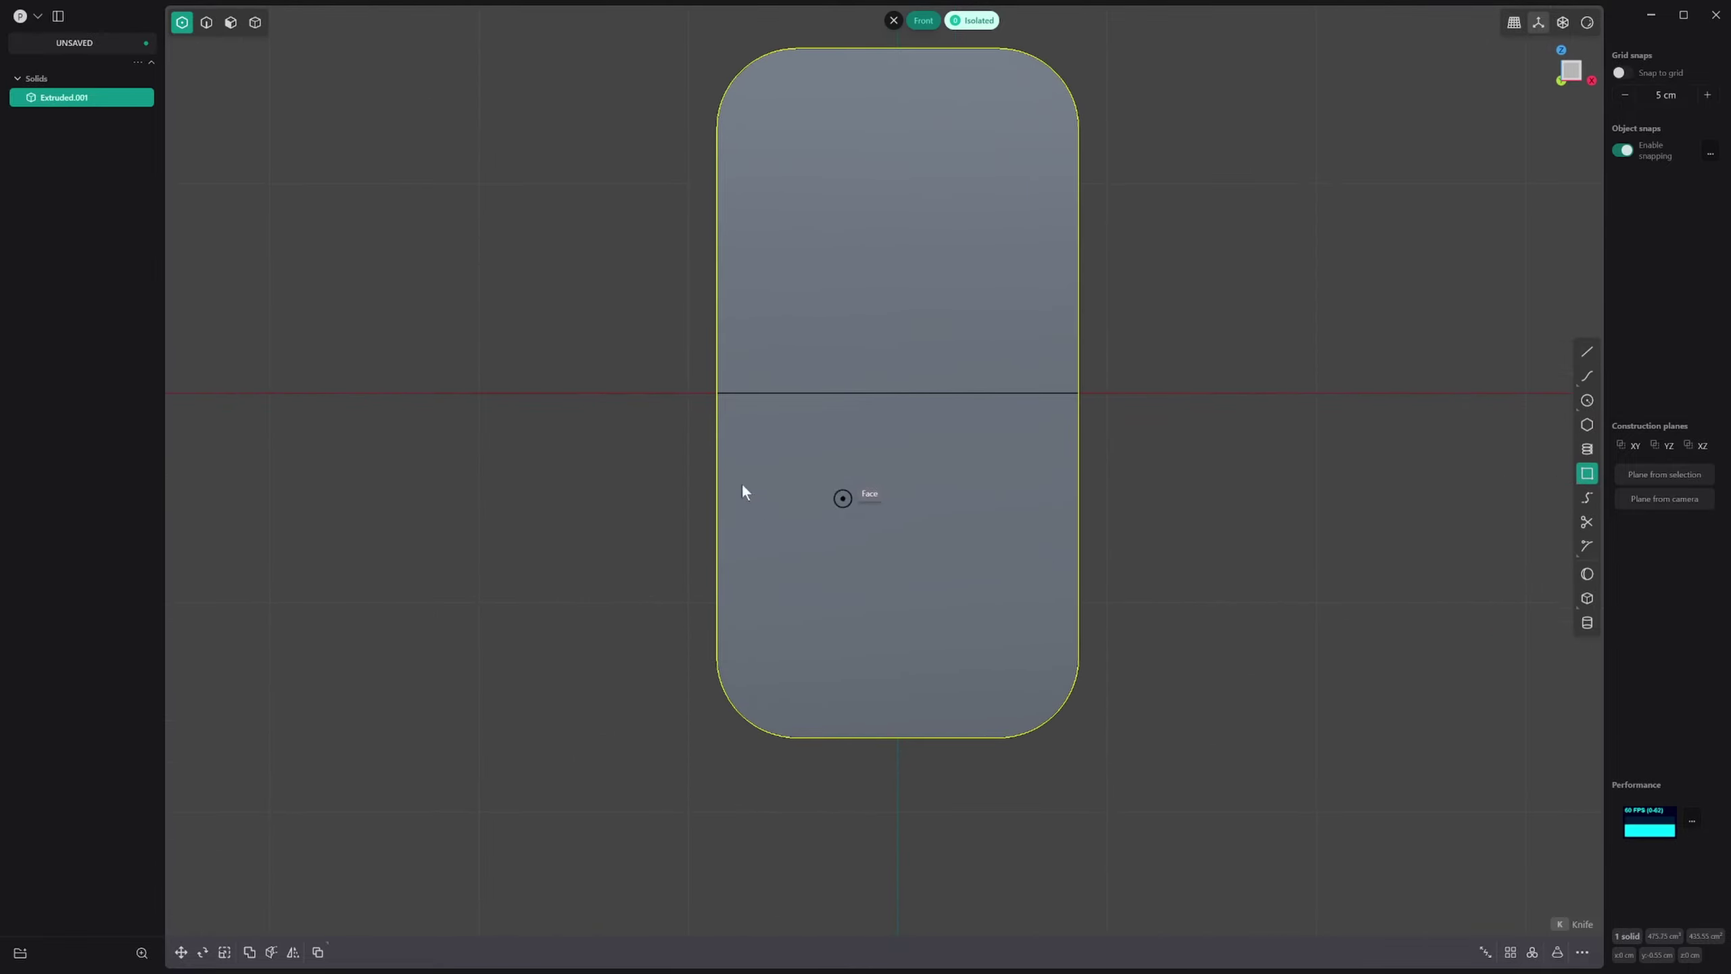
click(804, 461)
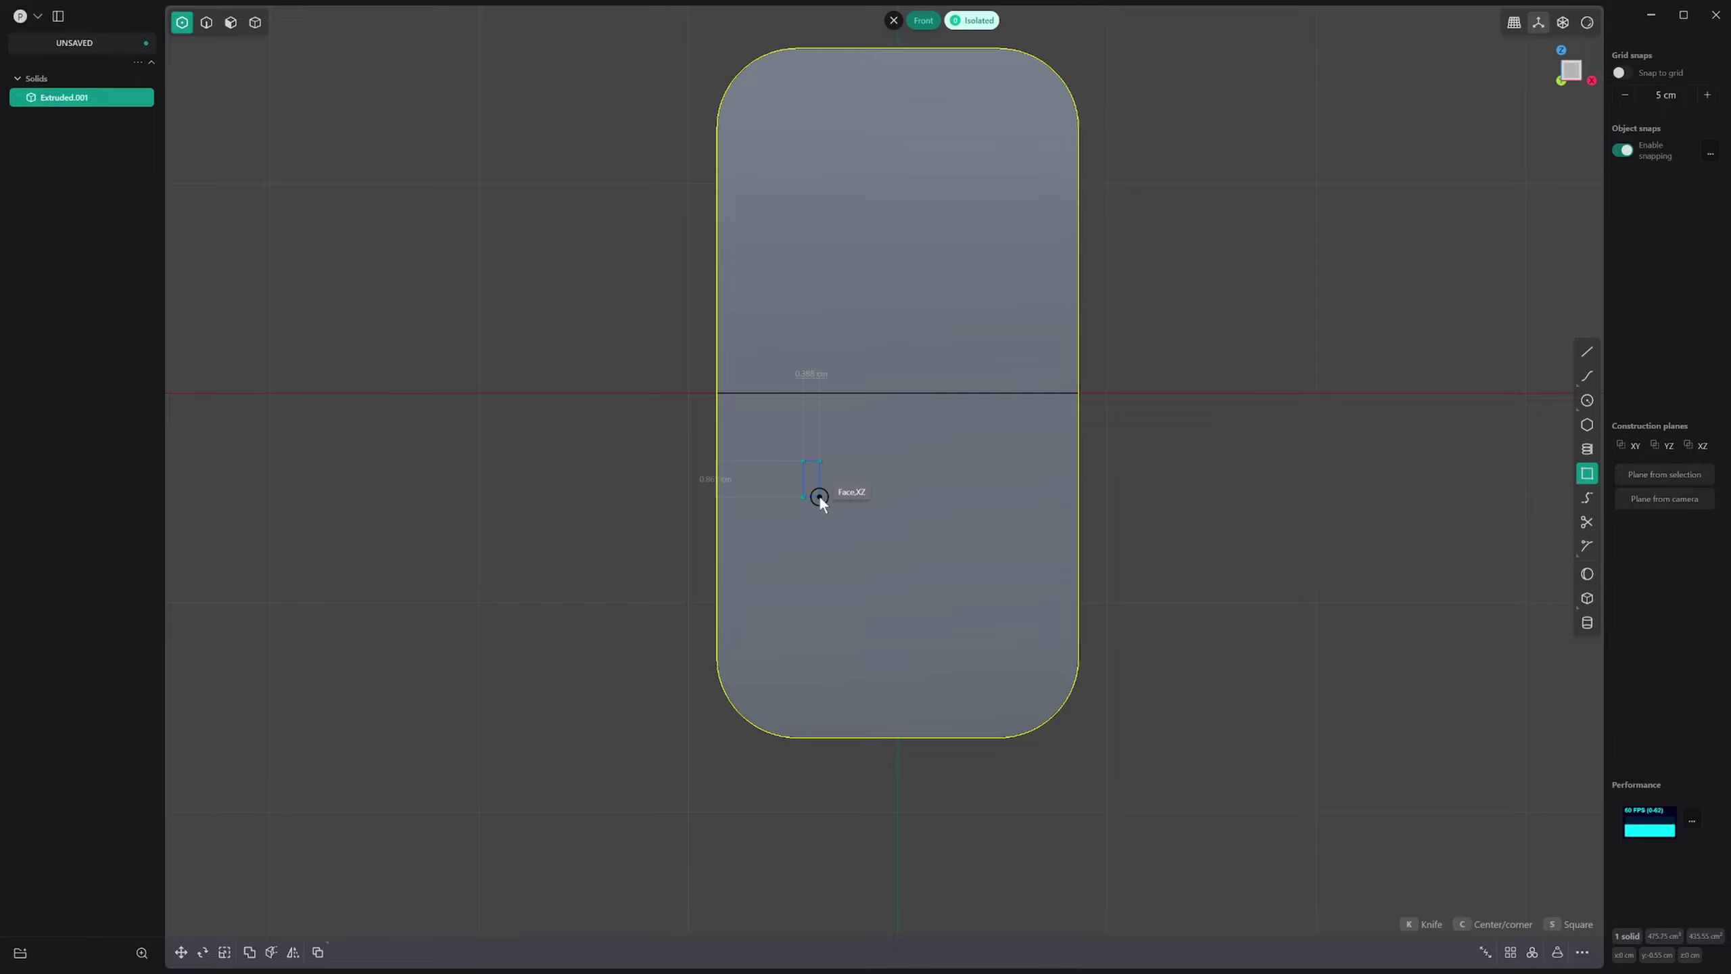
key(Escape)
Step: Make a construction plane from the lower front face, save it as a custom plane and align the view to it
key(3)
drag(852, 519, 848, 513)
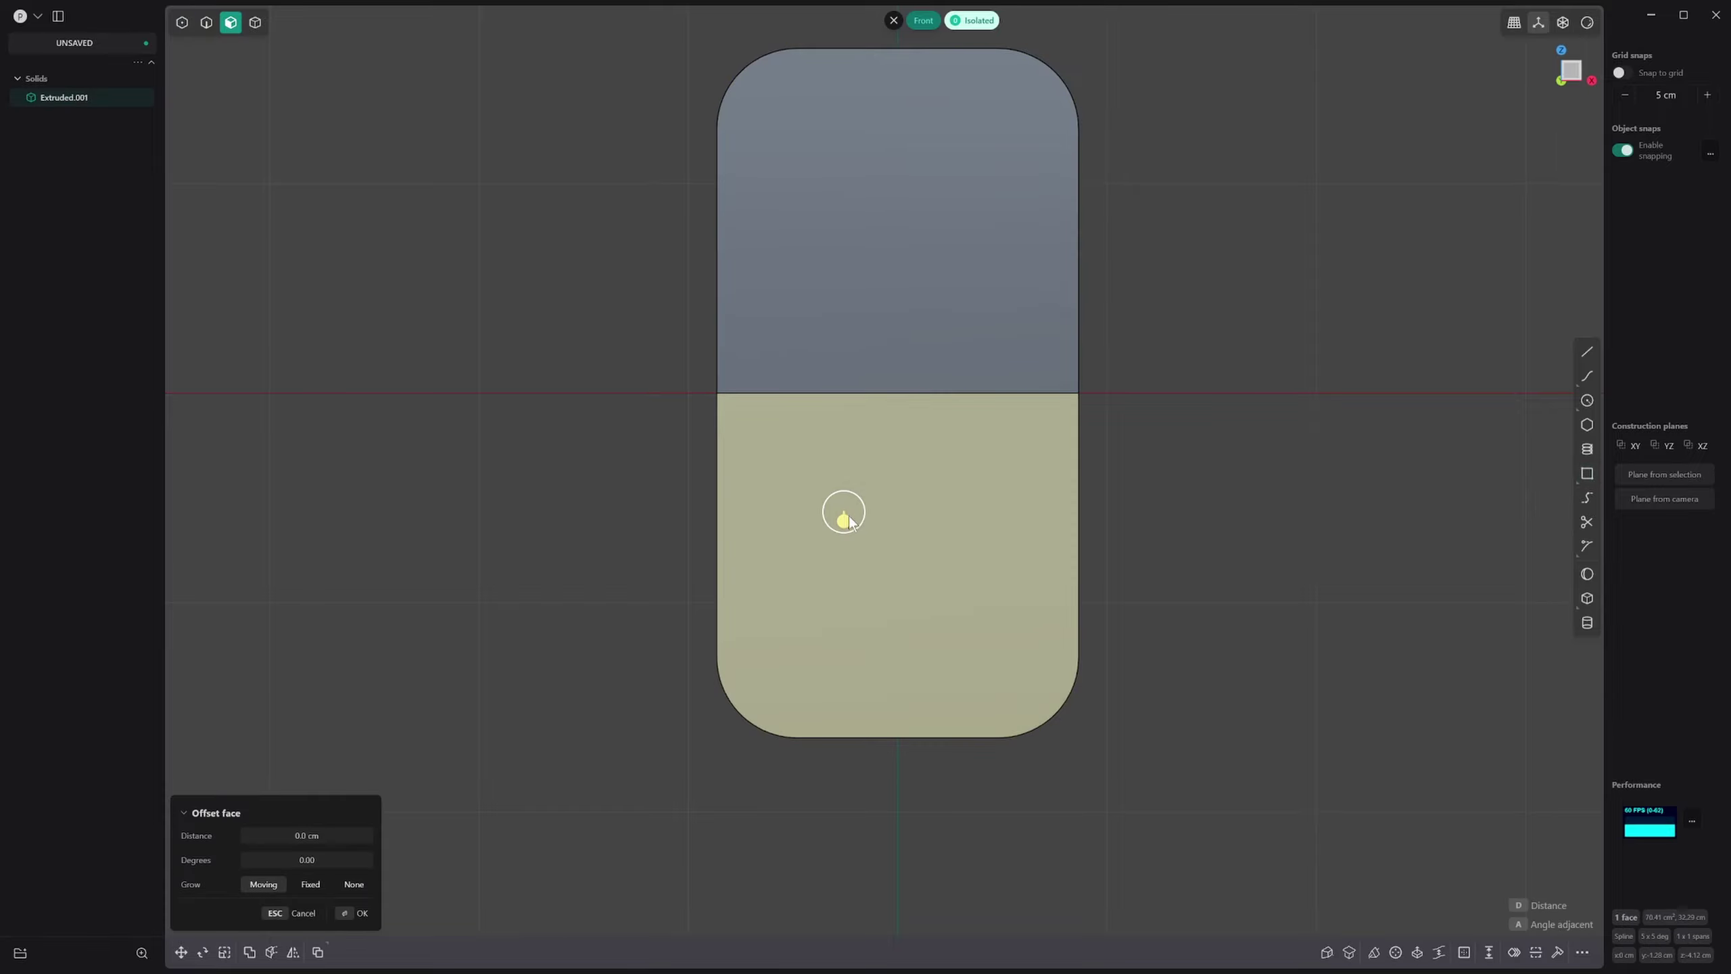
key(space)
click(1079, 28)
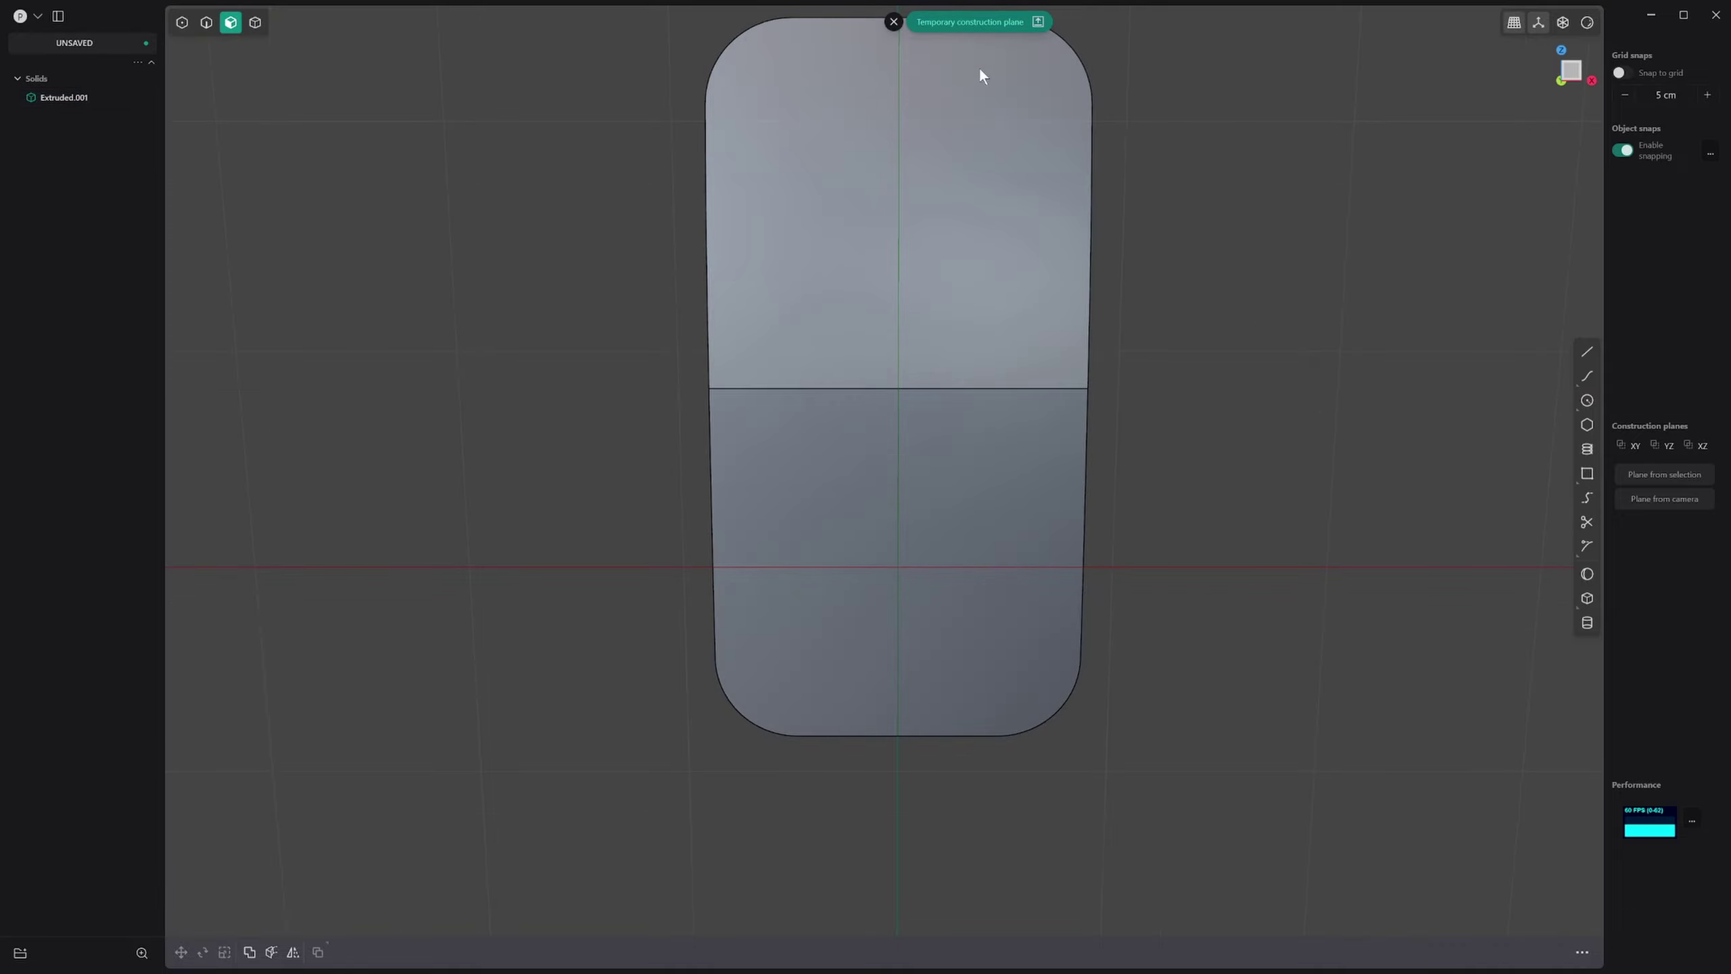
click(997, 31)
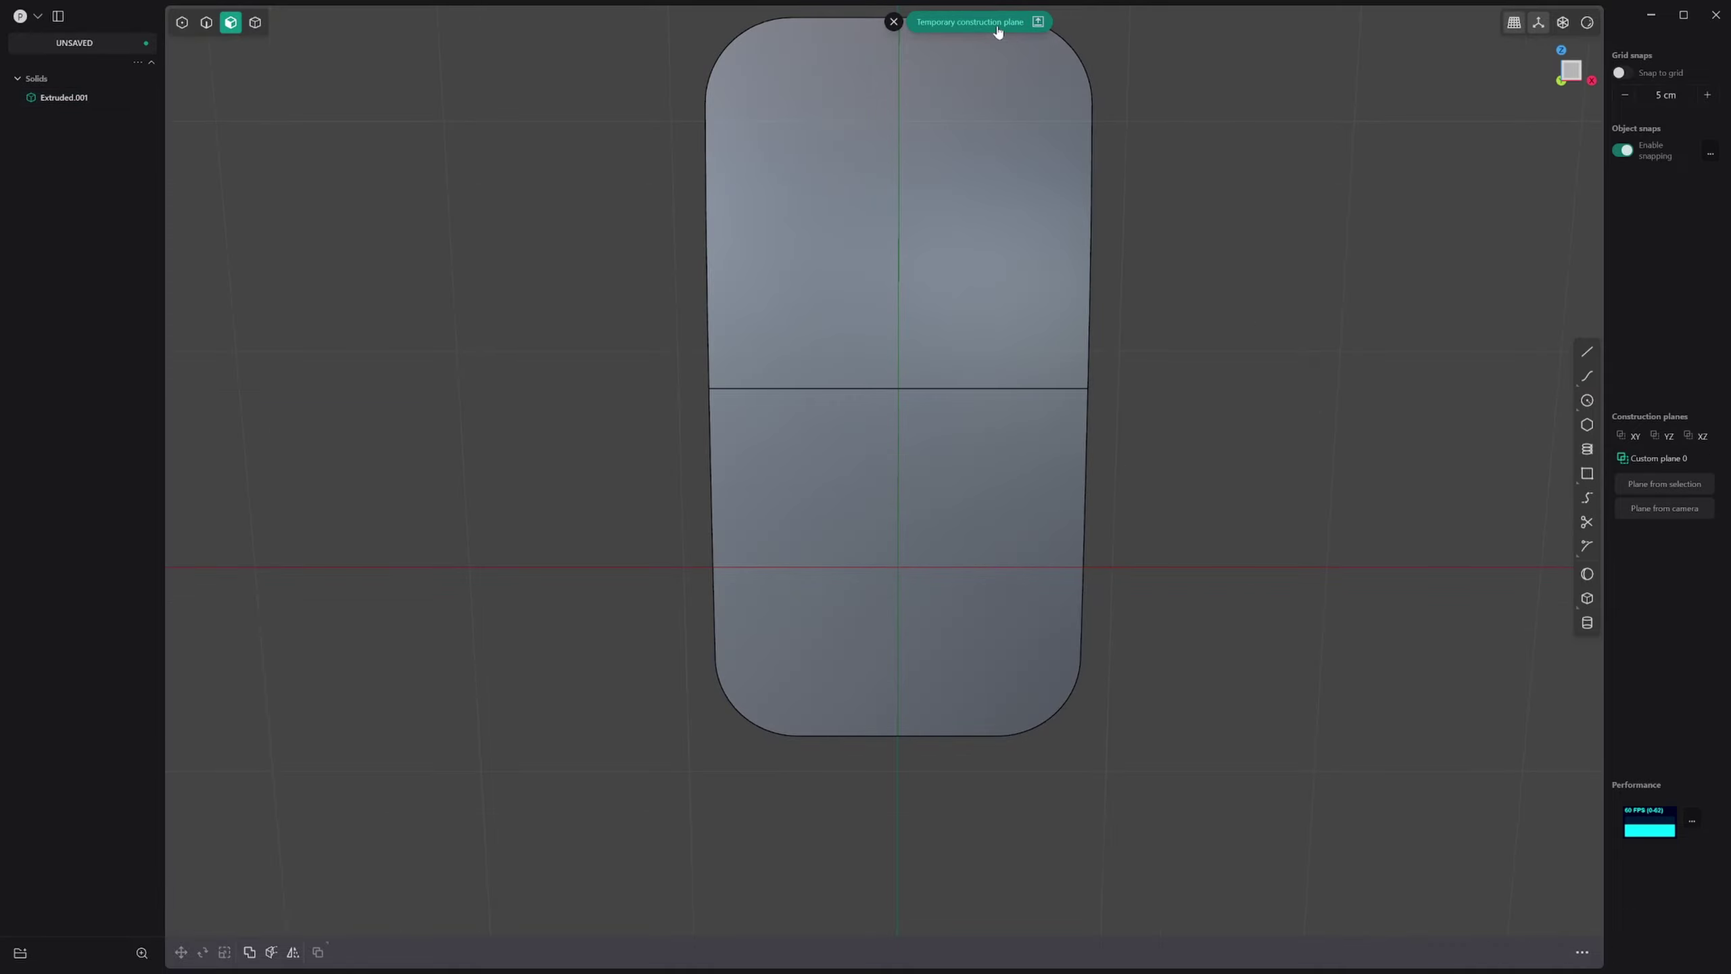
click(1647, 459)
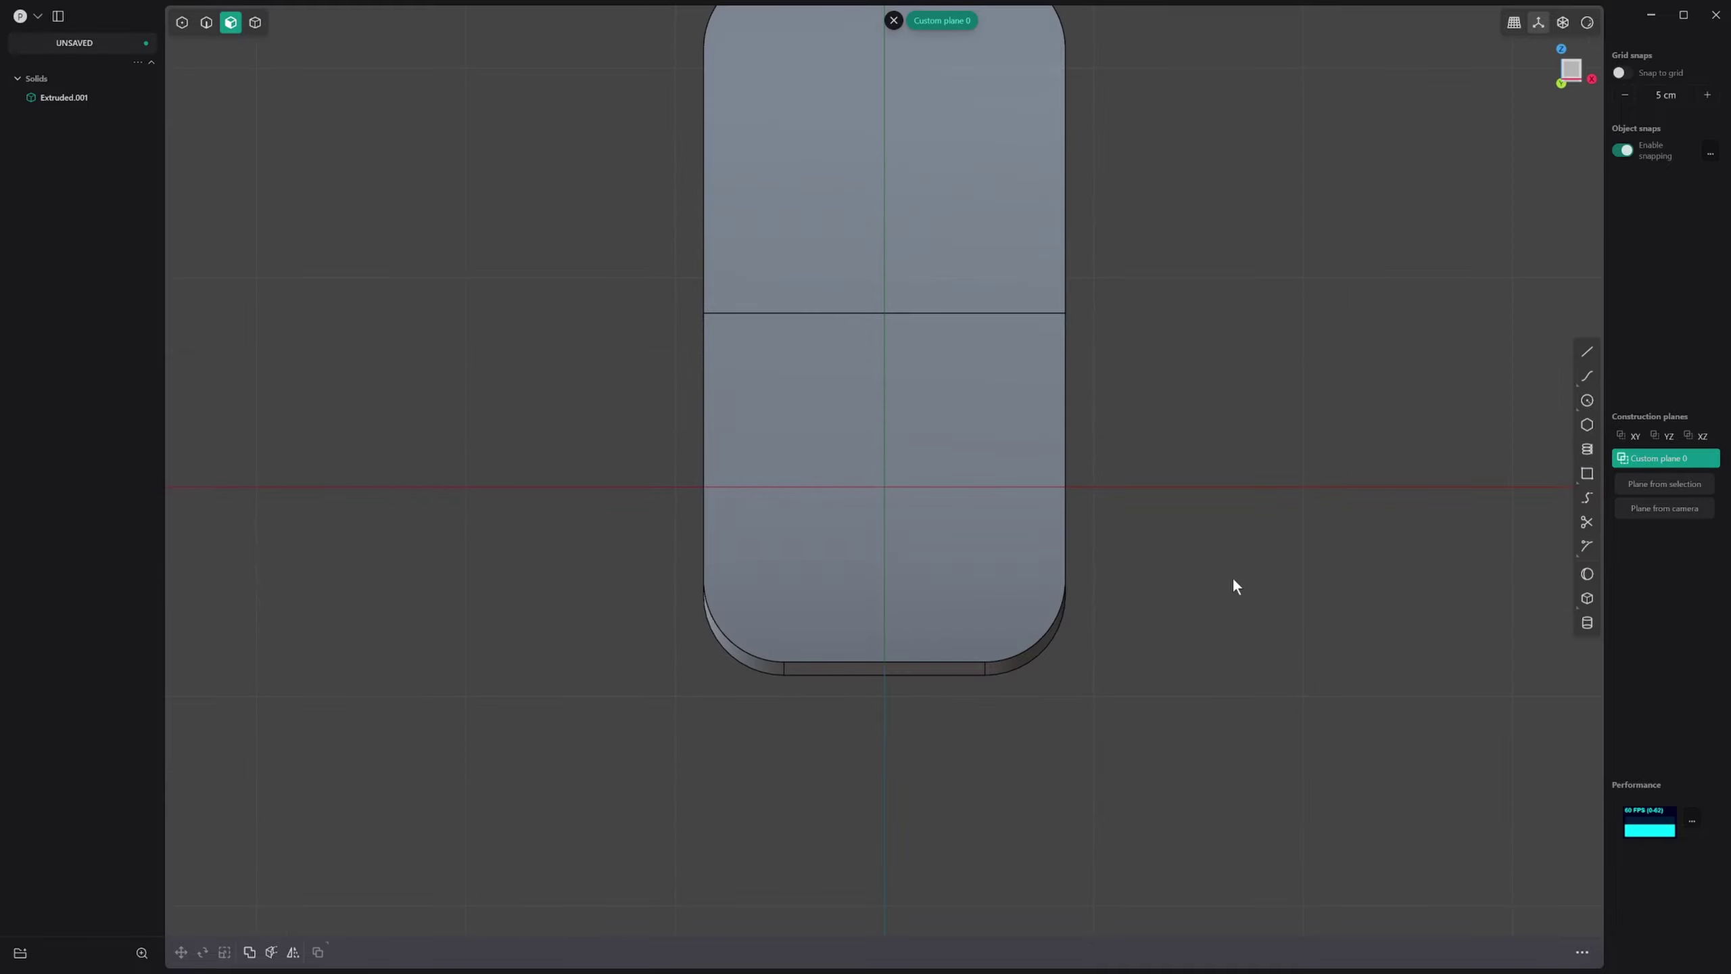
Step: Draw a small square on the custom plane at the left side of the lower front face and nudge it up and left
click(1587, 476)
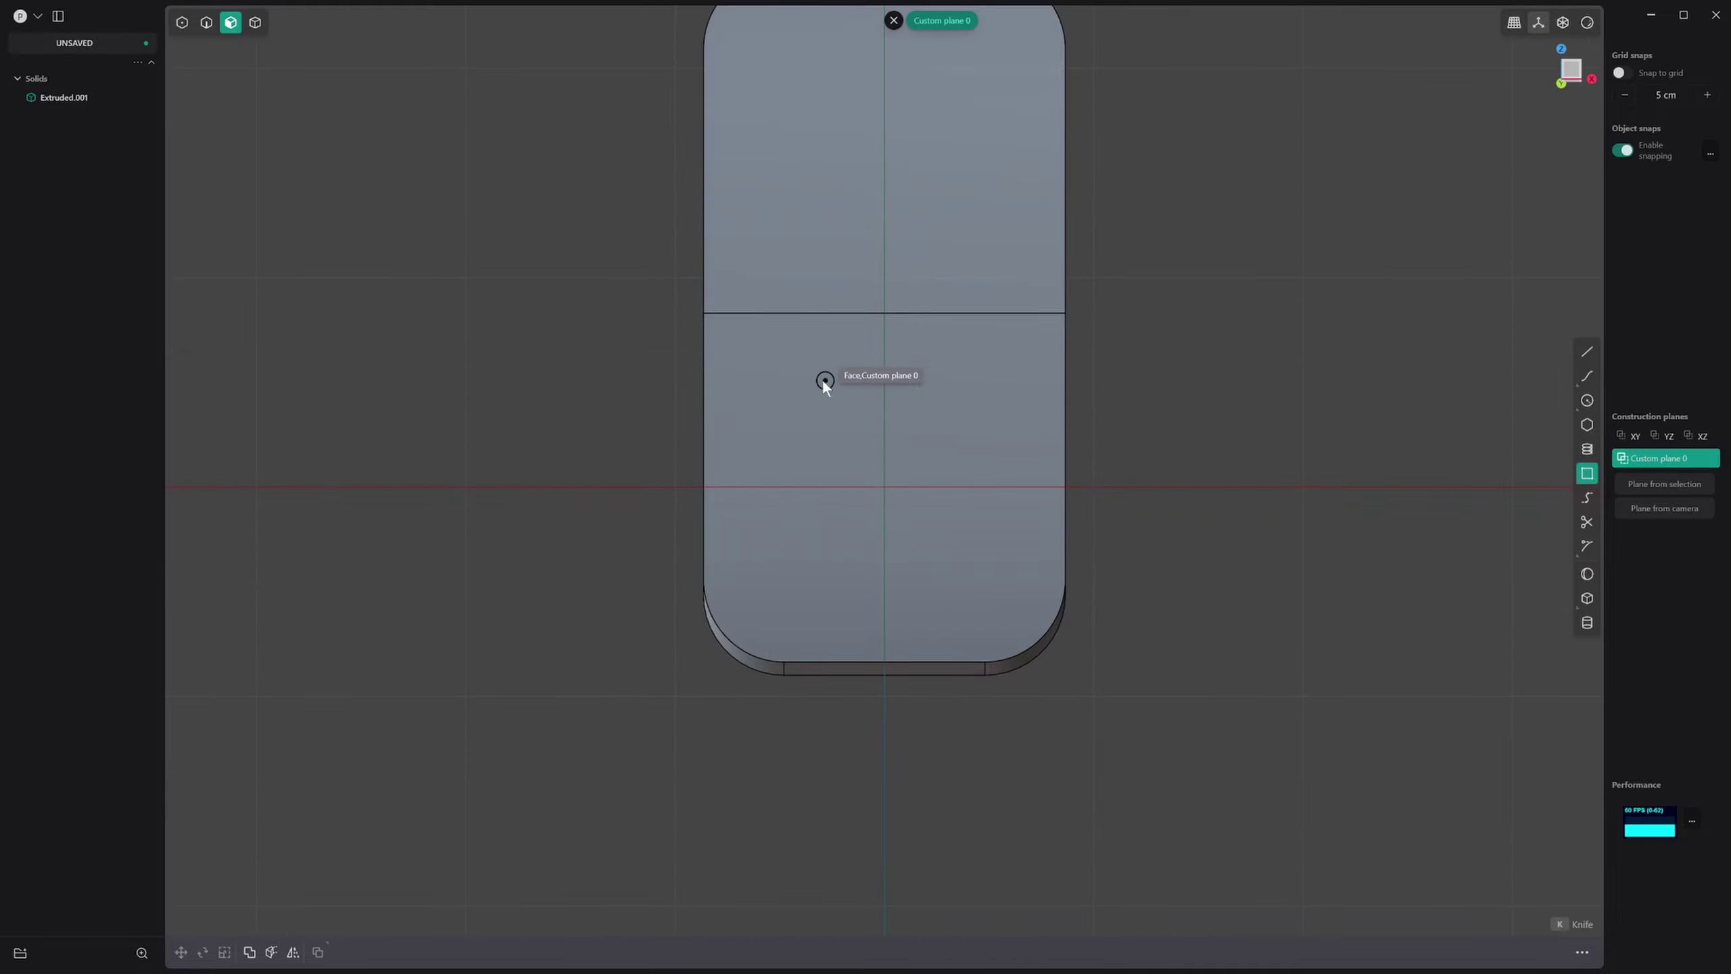
click(783, 372)
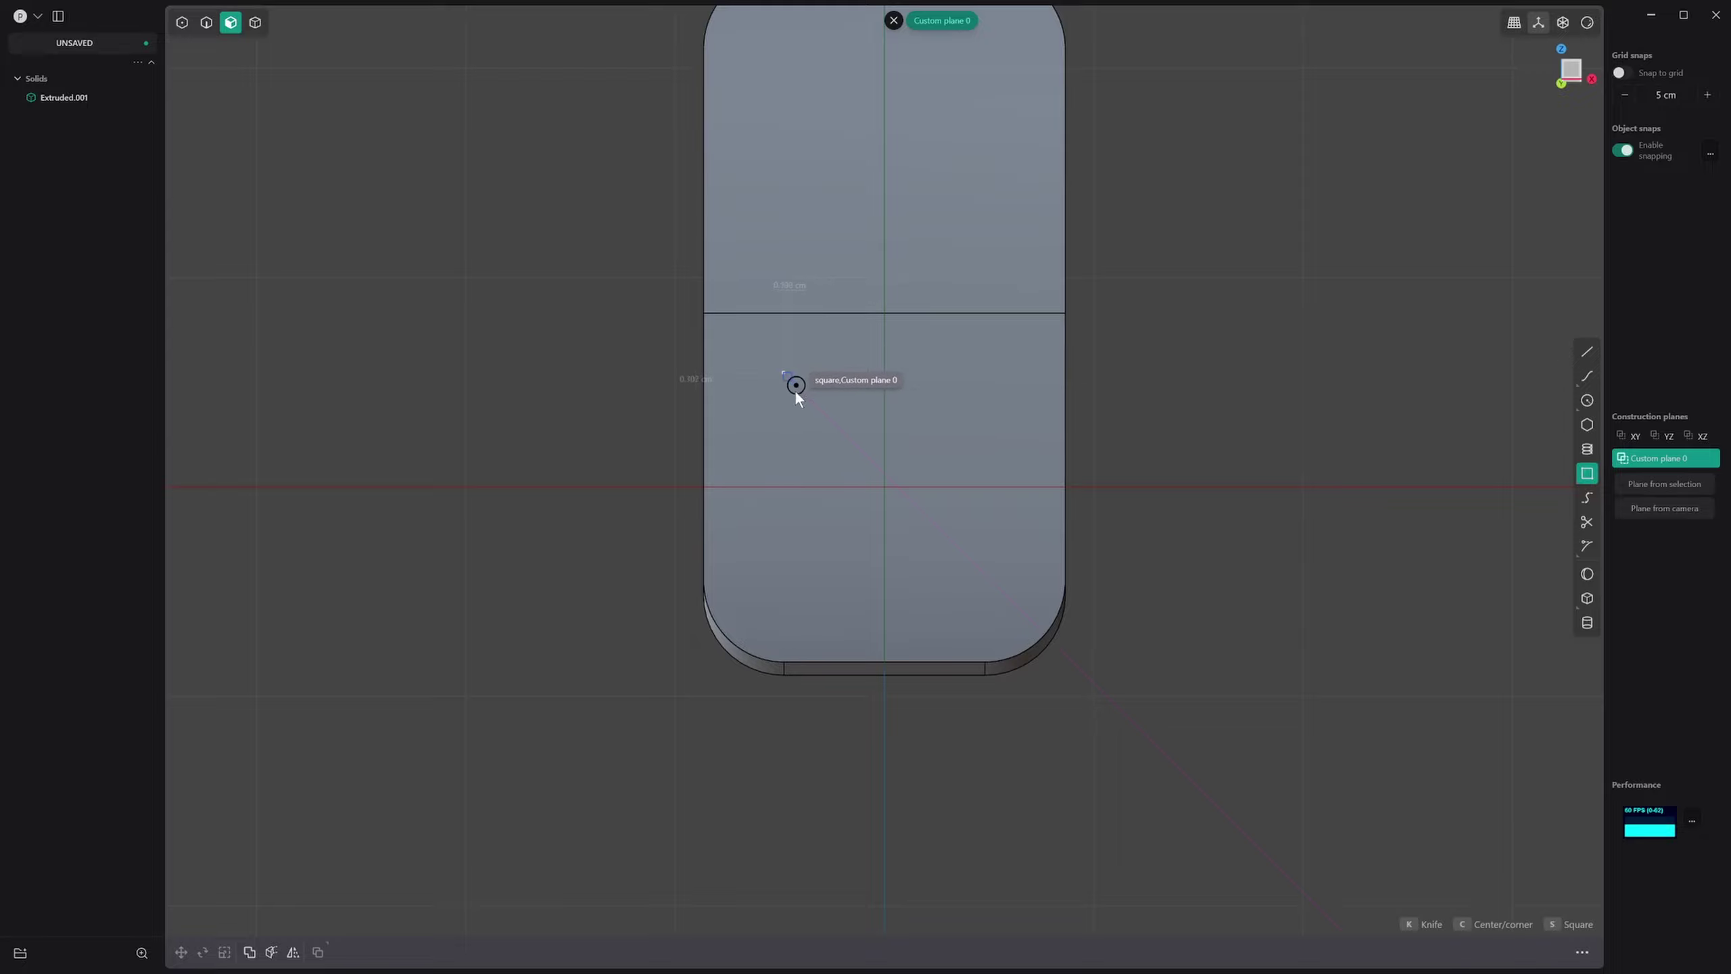
click(849, 438)
key(g)
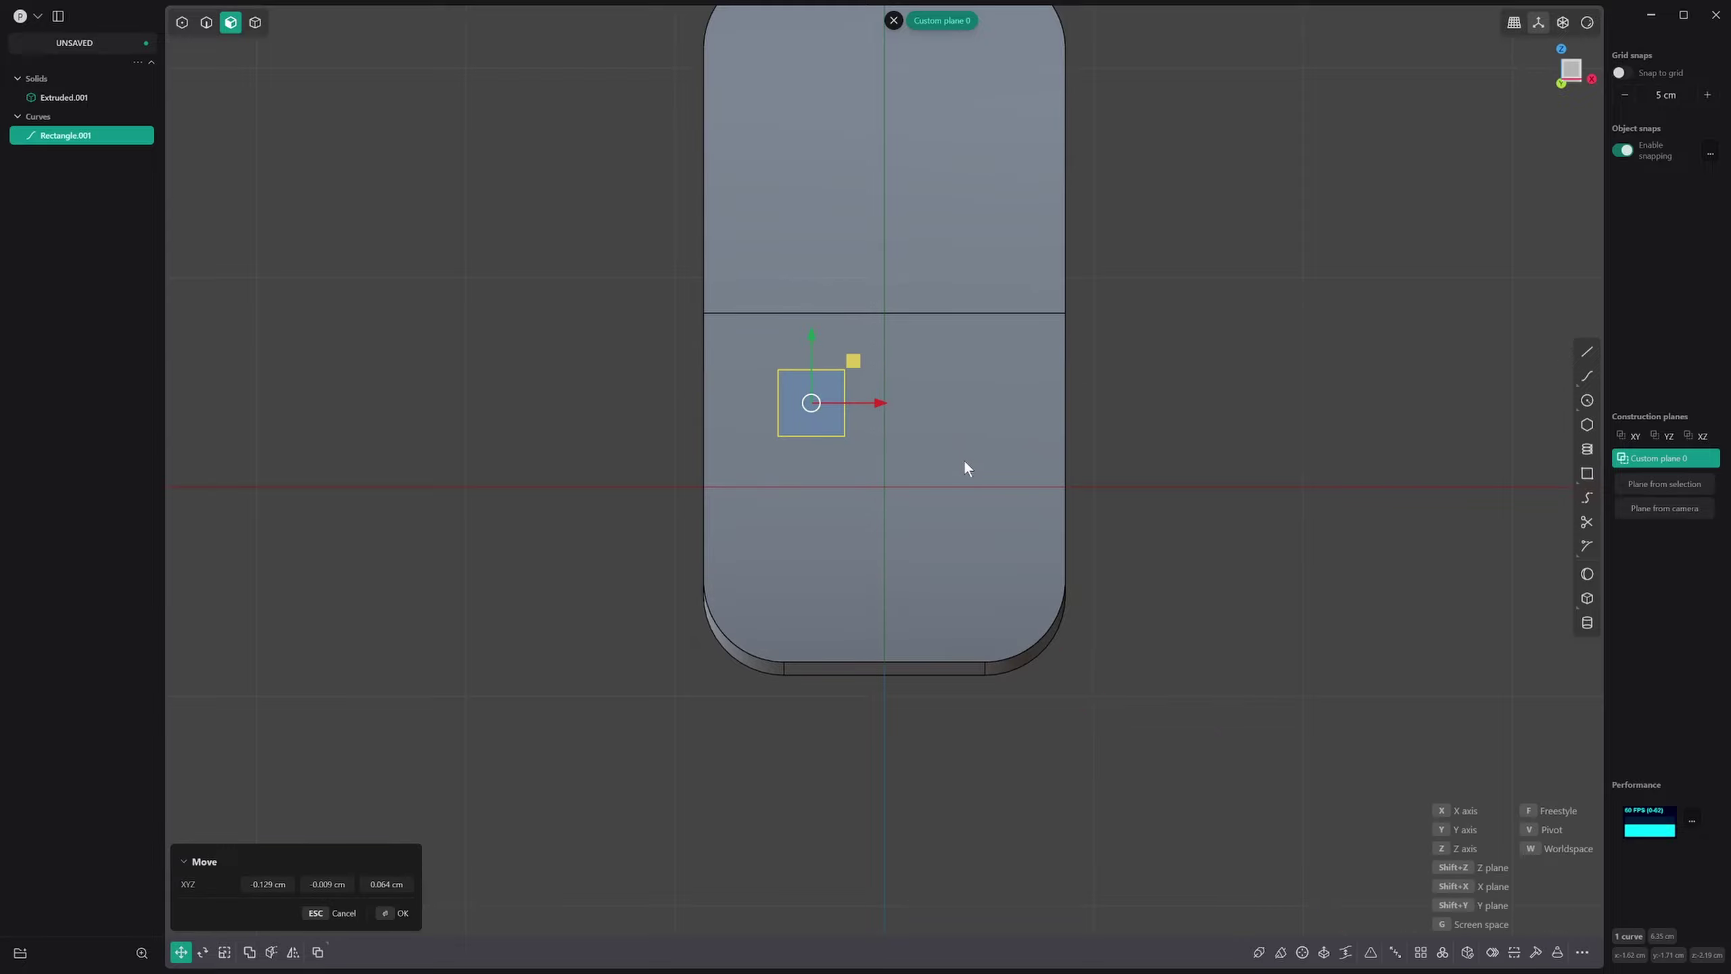
click(960, 455)
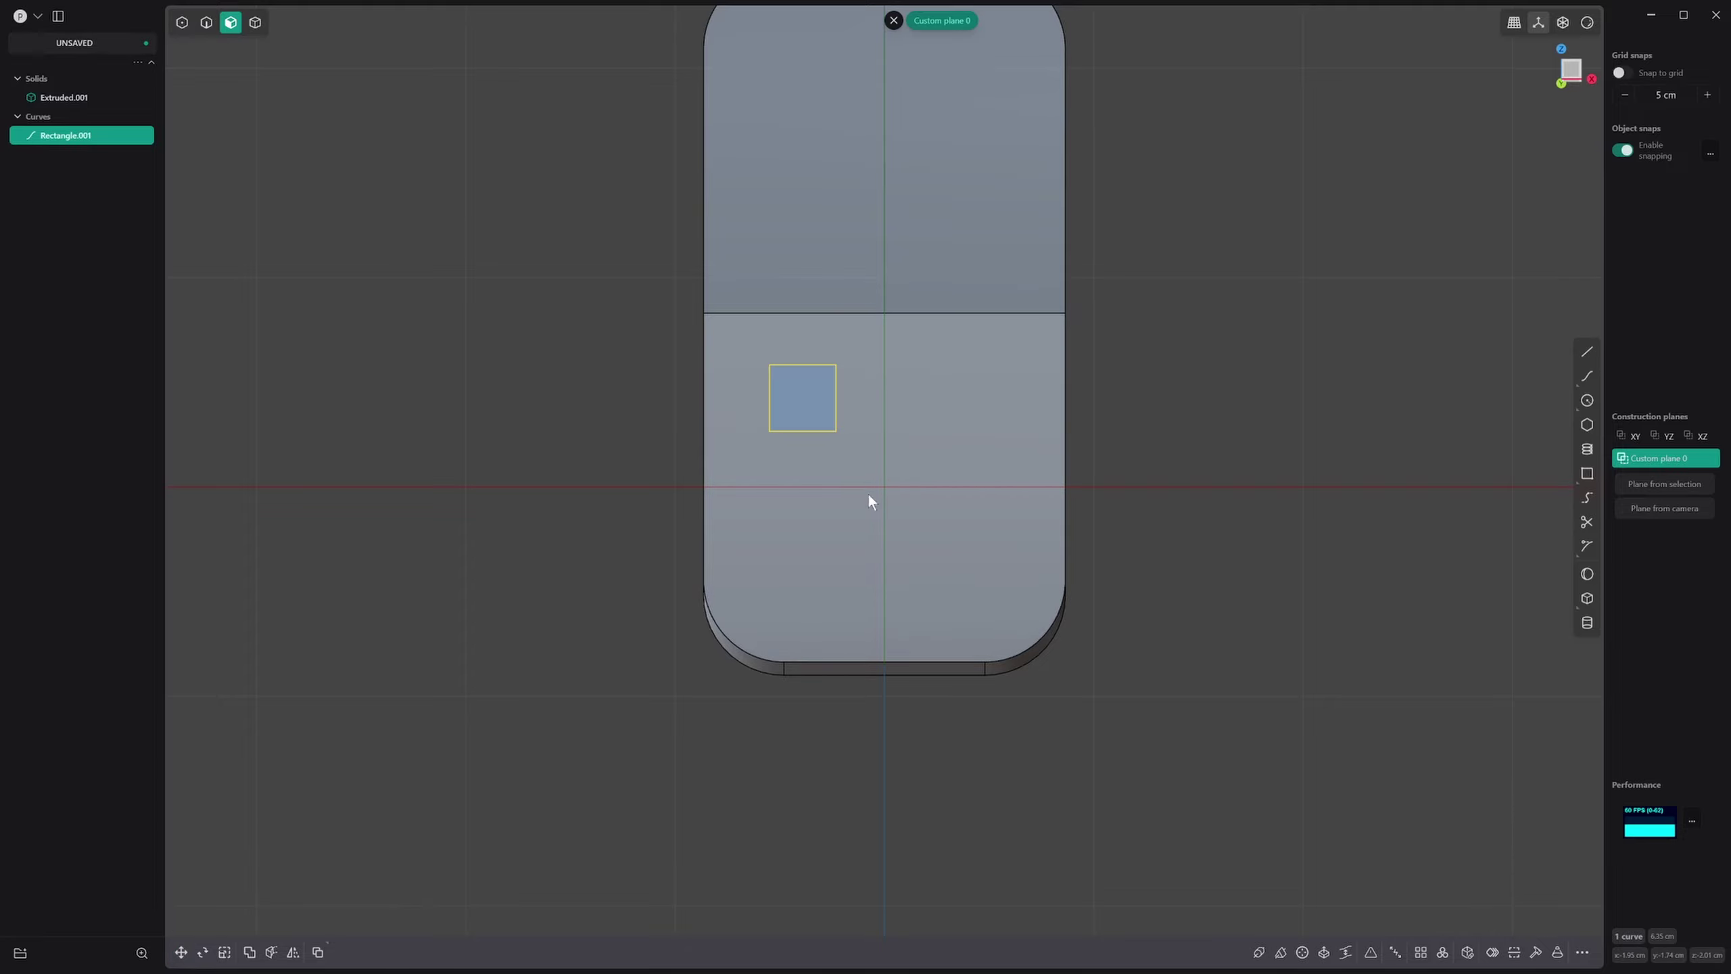
Step: Extrude the square region through the lower front face as a separate solid block
click(825, 419)
key(e)
middle_drag(849, 399, 707, 472)
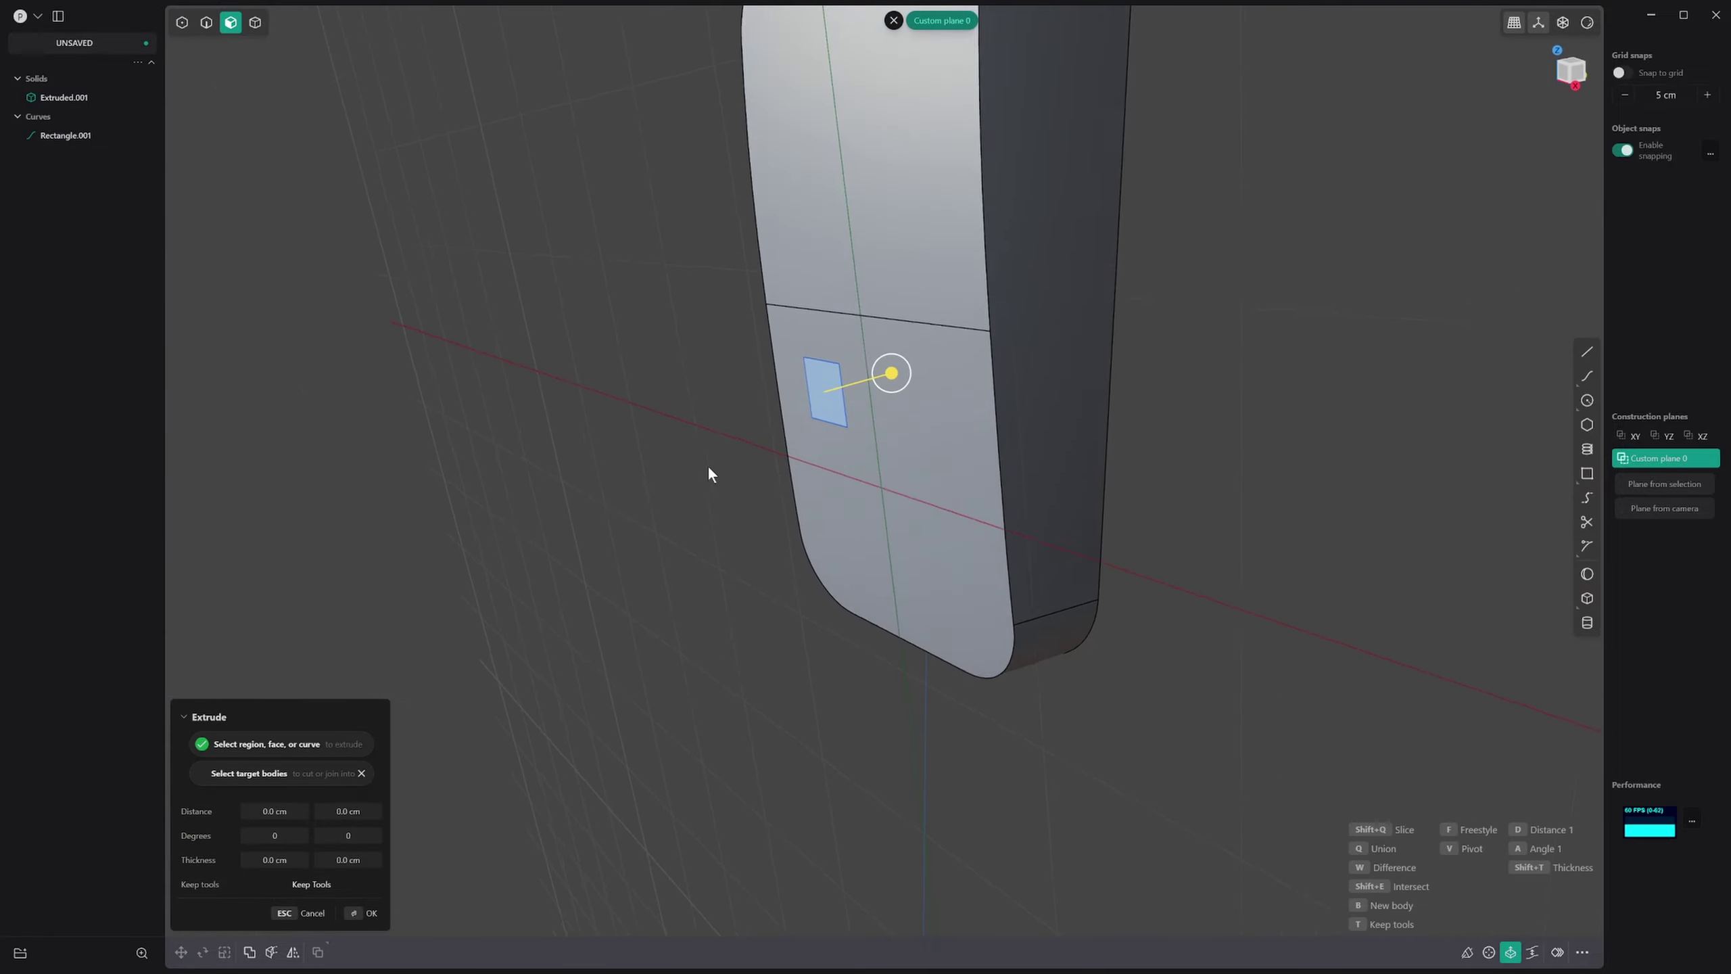
drag(913, 368, 927, 377)
key(Return)
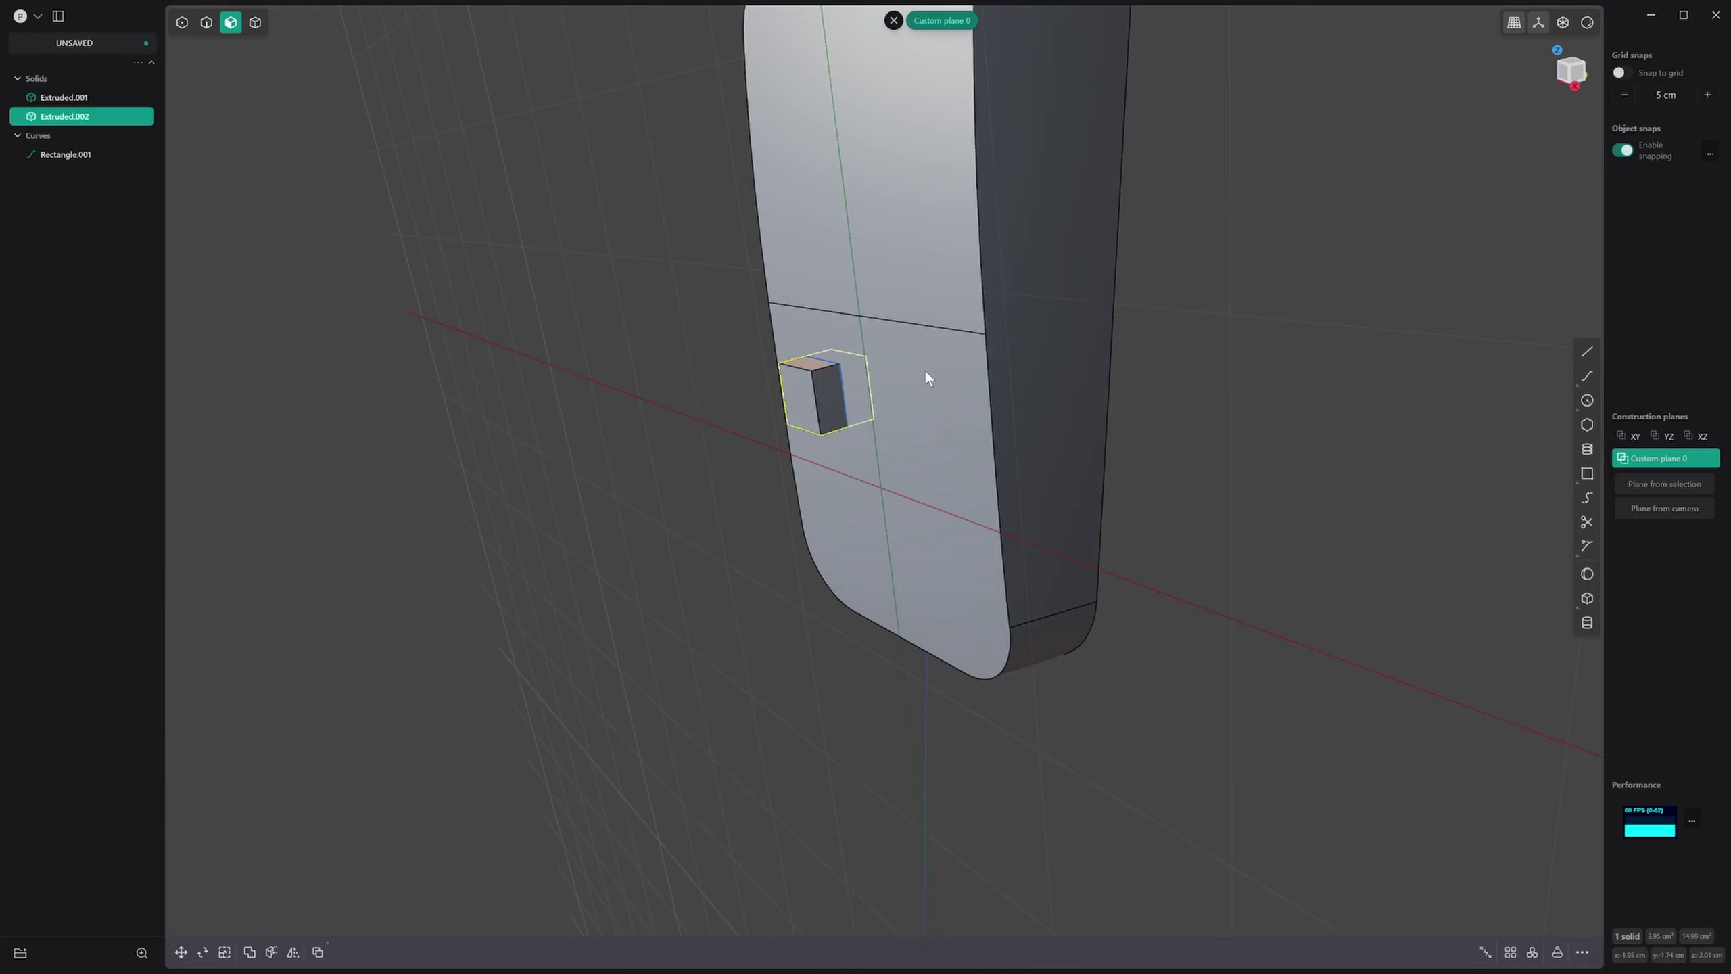
Step: Try mirroring the small block along the custom plane's Y axis, and undo the mirror
click(1650, 465)
middle_drag(815, 426, 873, 432)
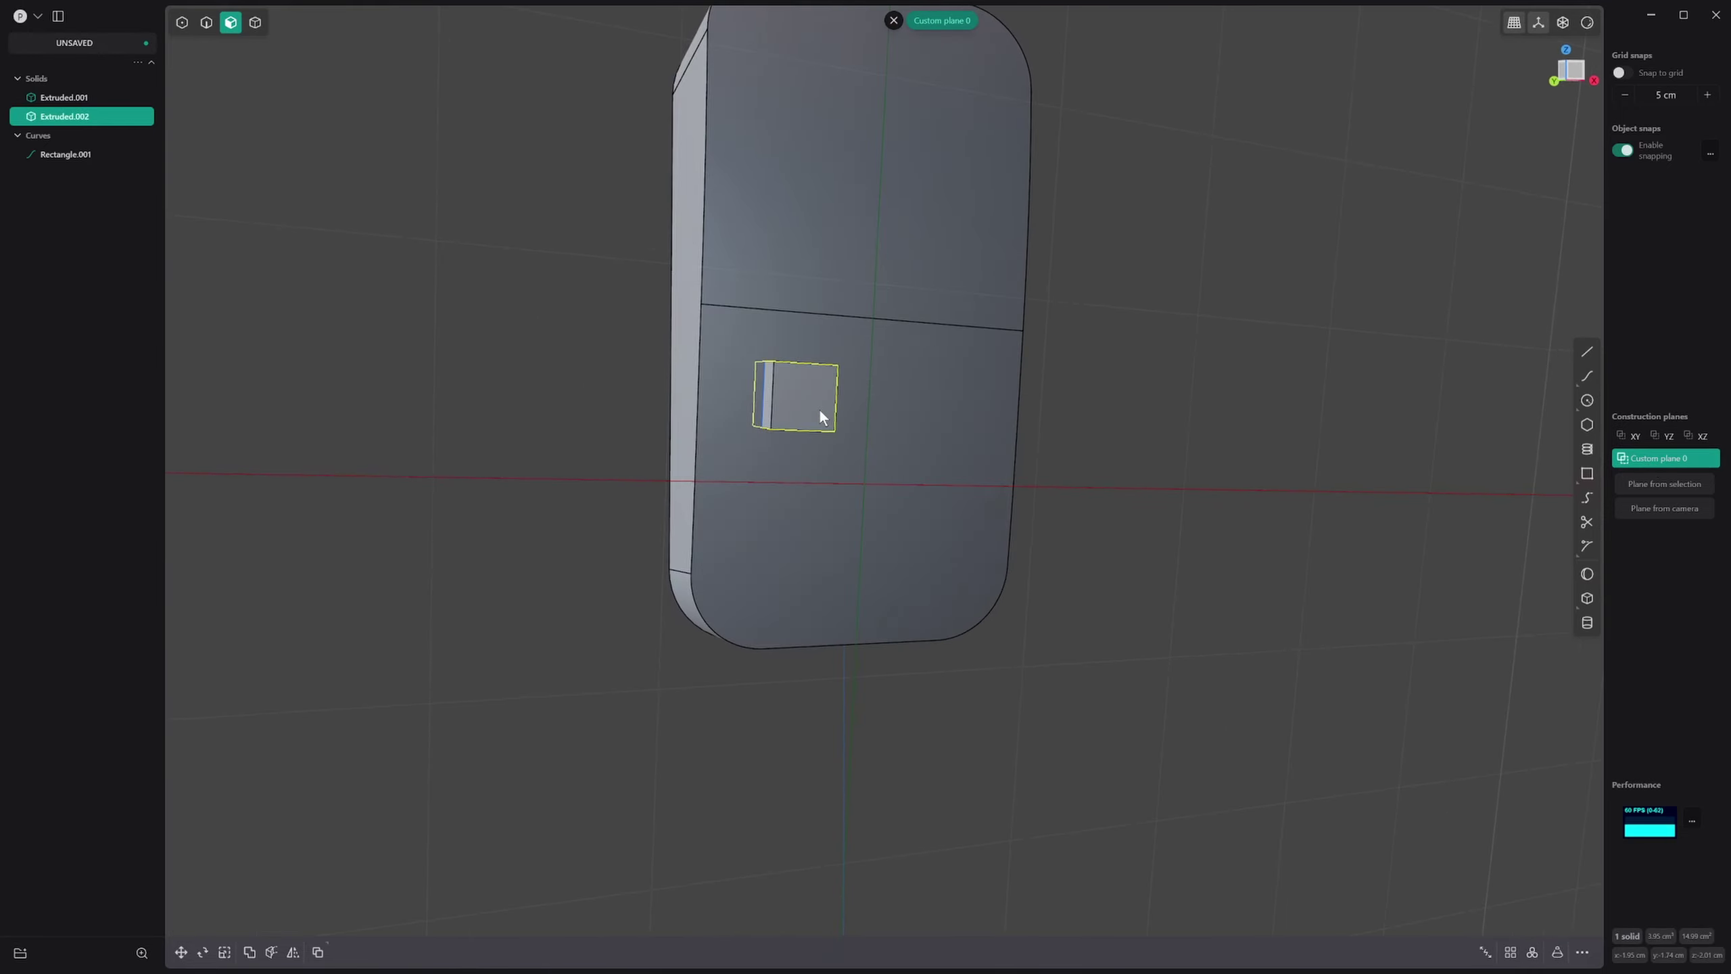
click(1648, 462)
key(alt+x)
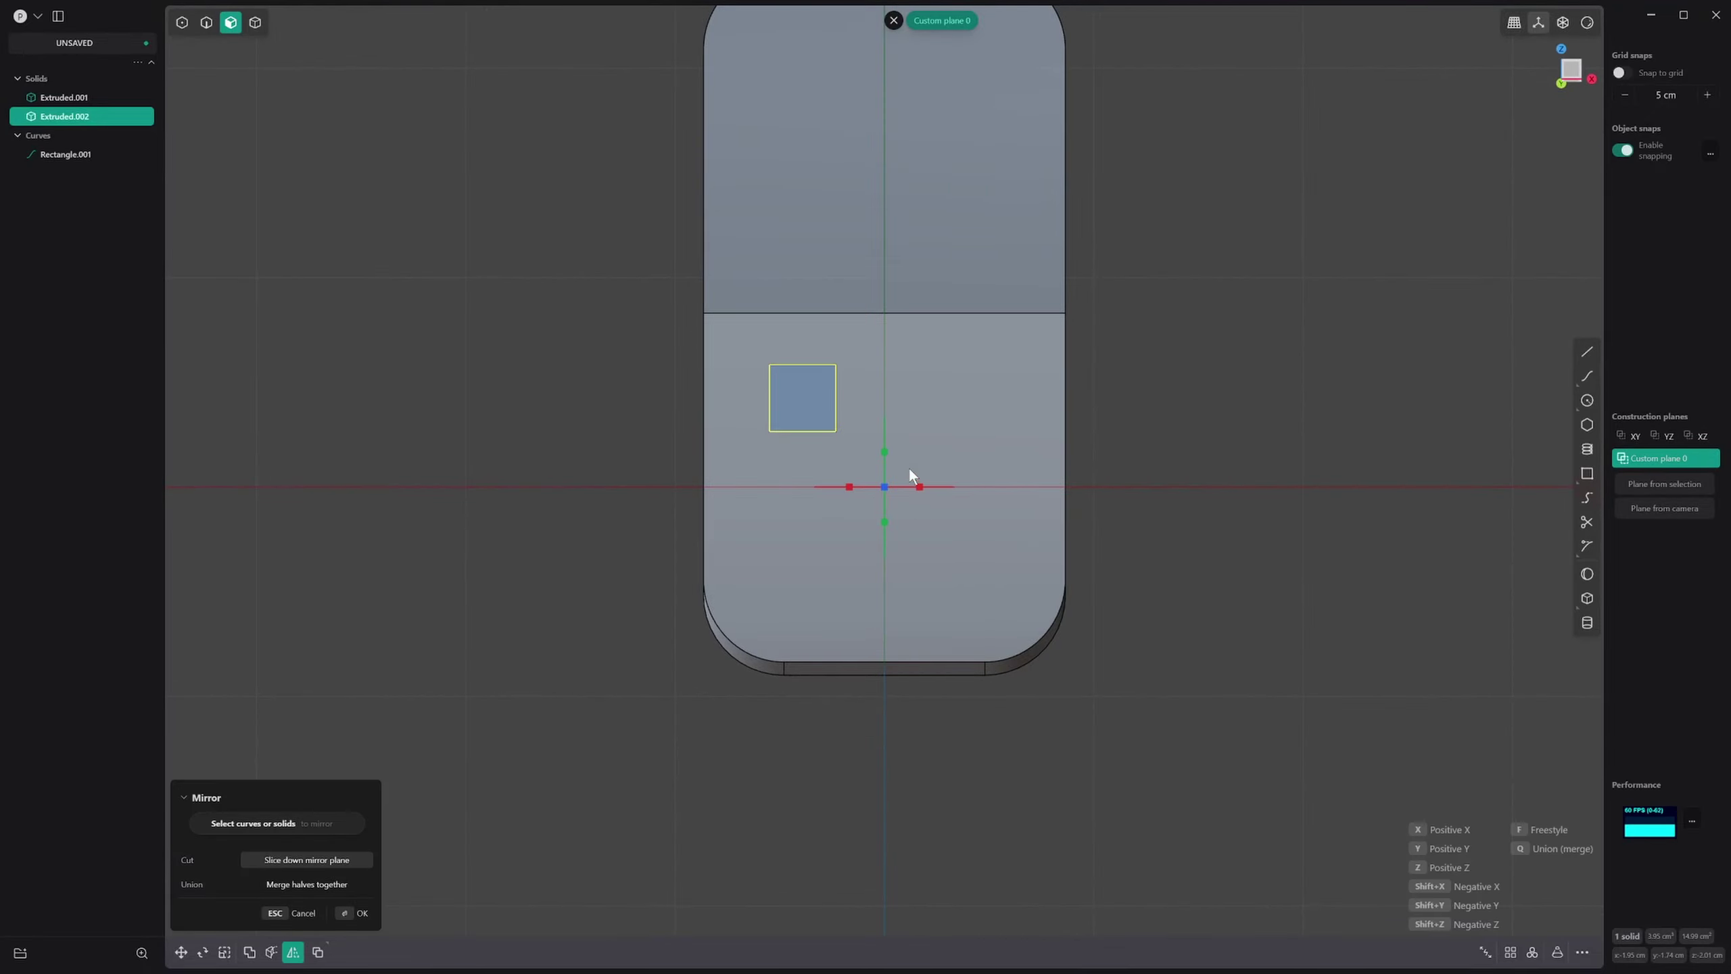
click(883, 452)
key(Return)
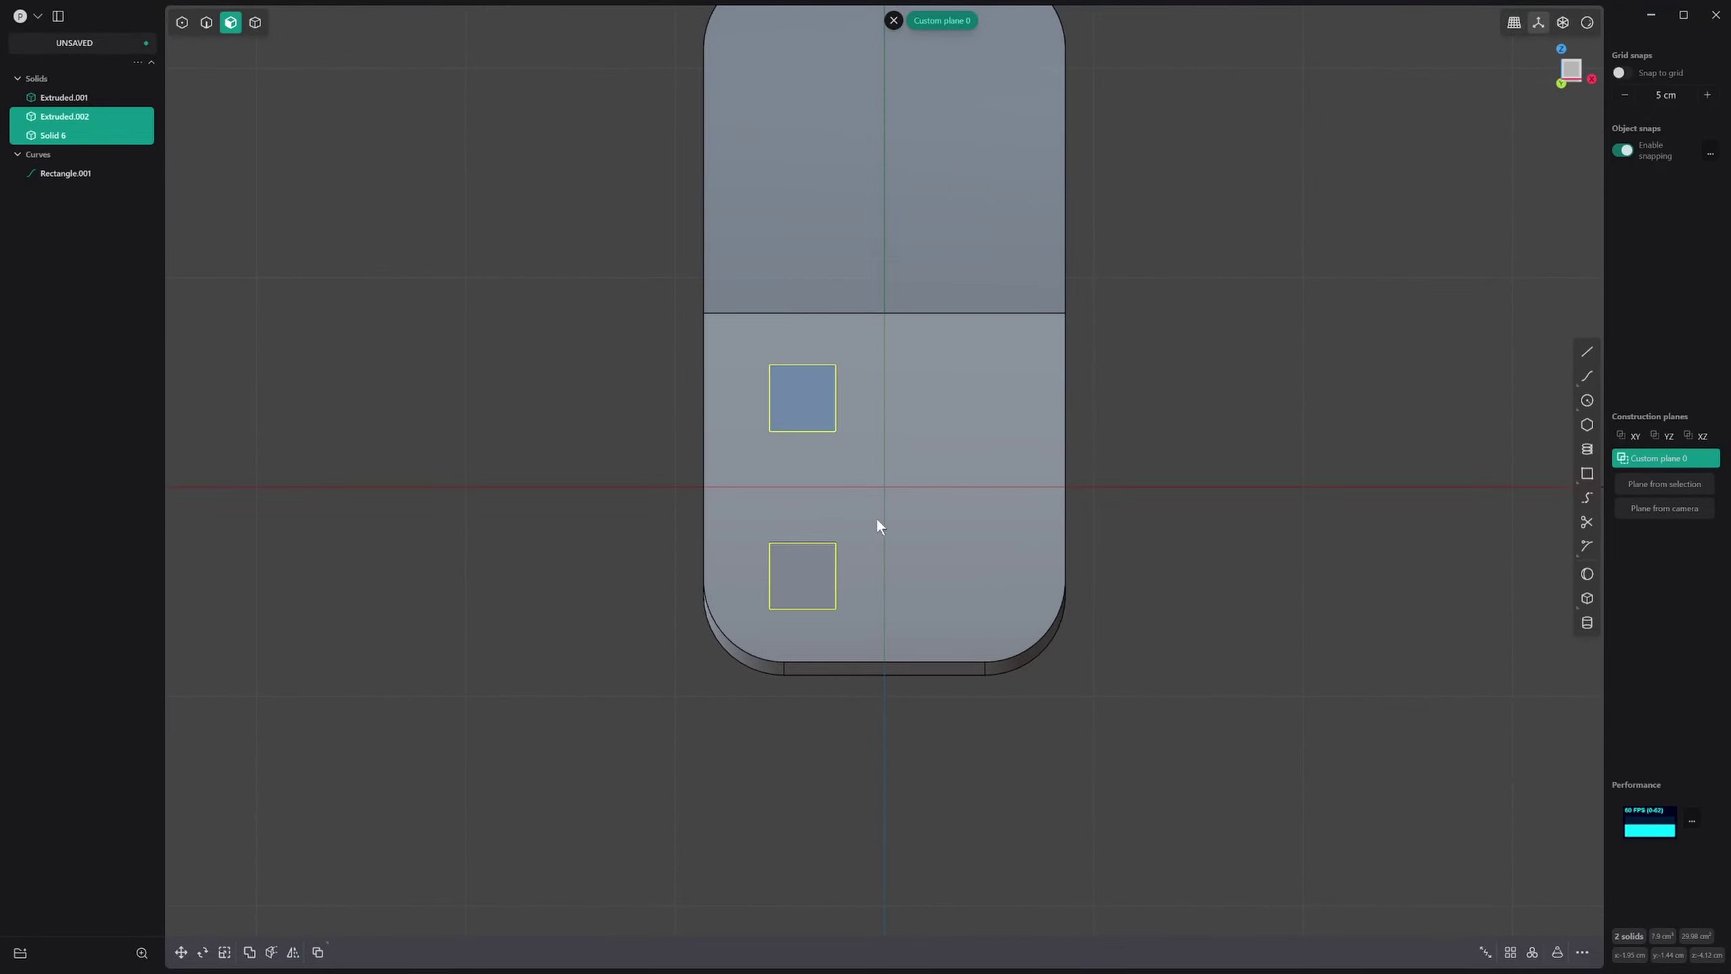
key(ctrl+3)
key(Escape)
key(ctrl+z)
key(ctrl+z)
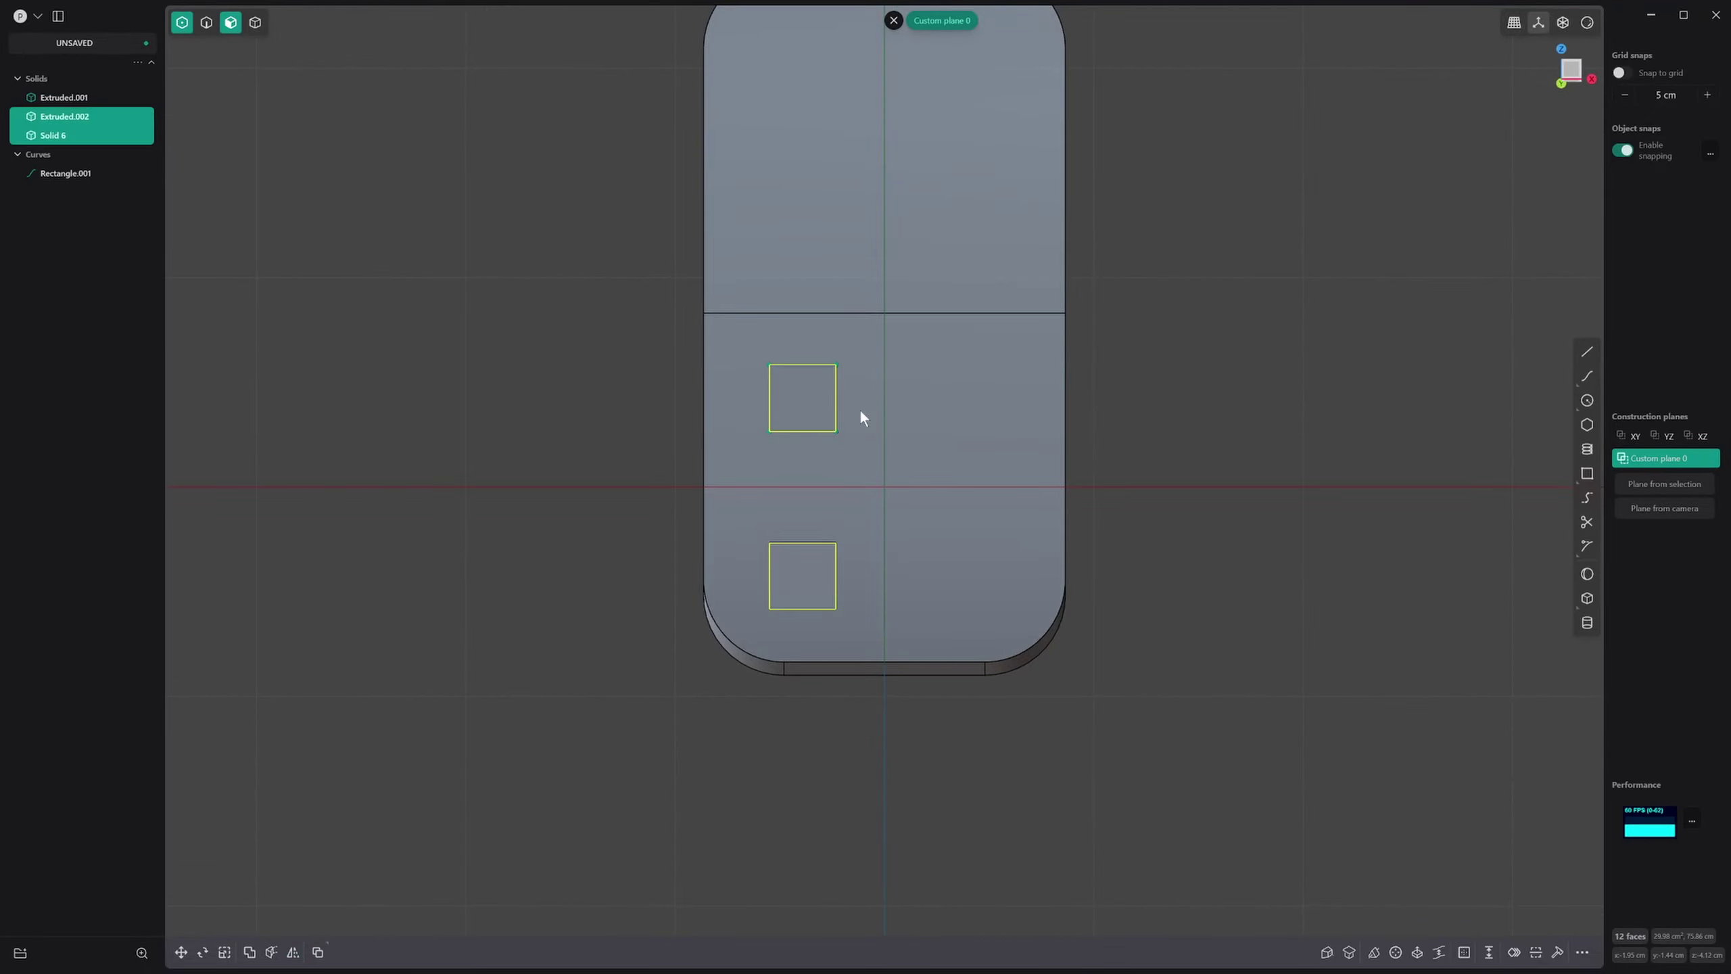
Step: Try moving the small block down along the custom plane's Y axis, and undo the move
key(g)
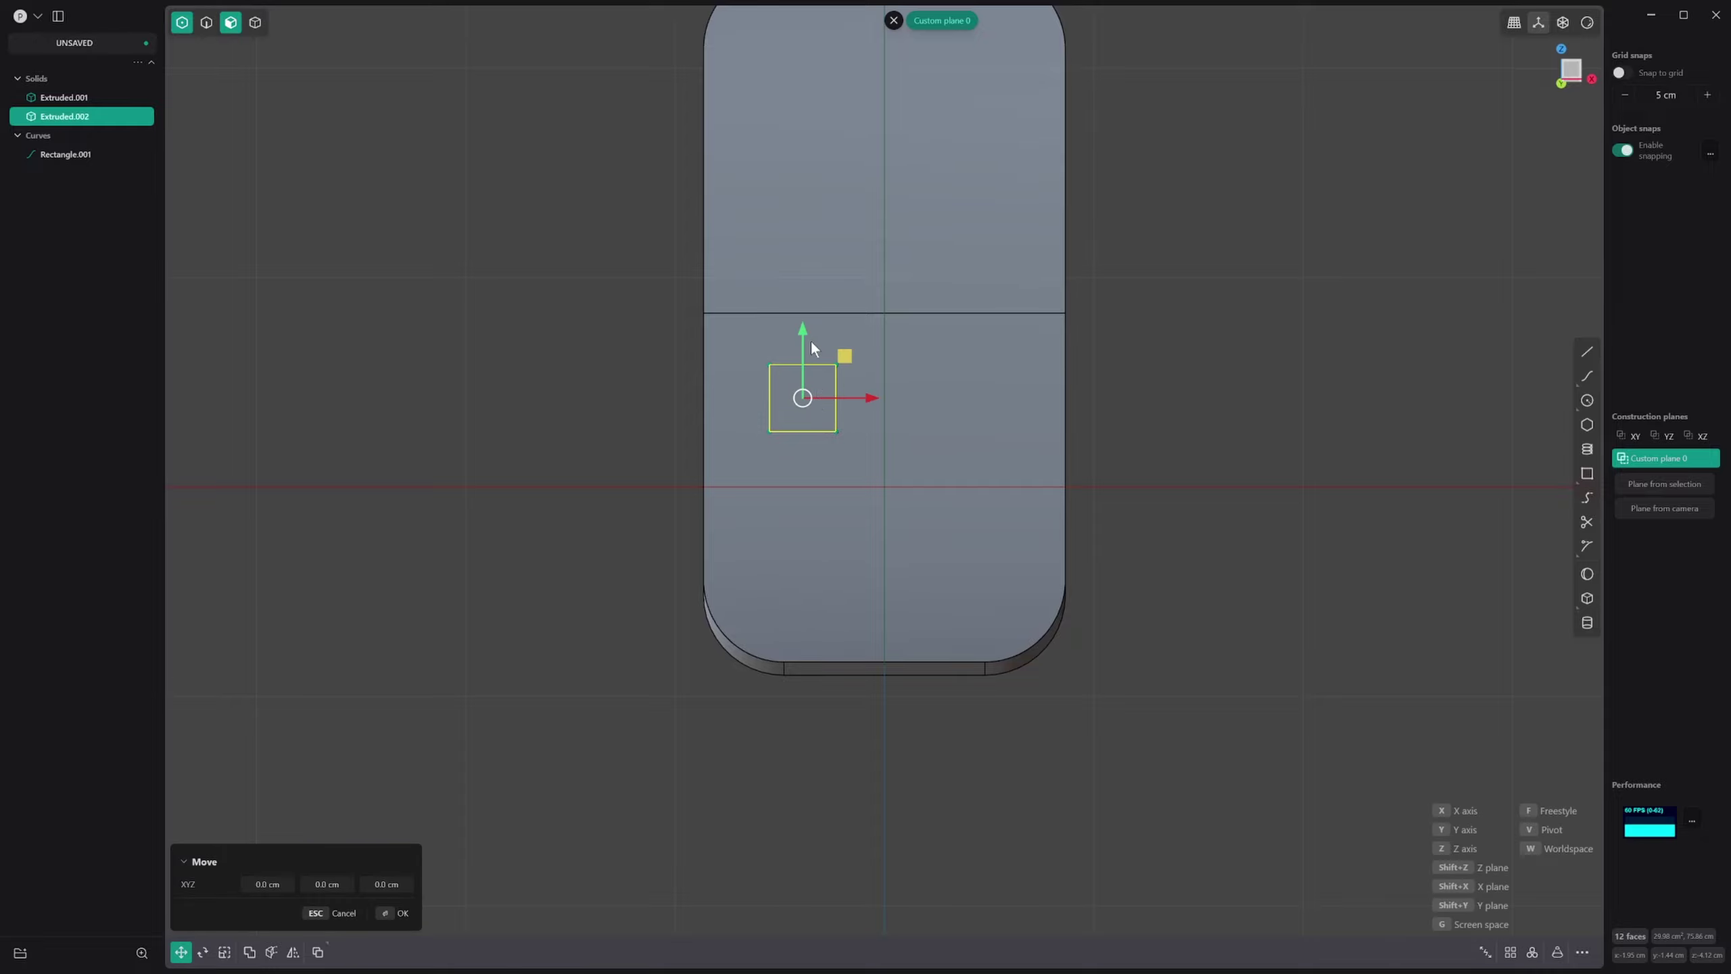
click(809, 495)
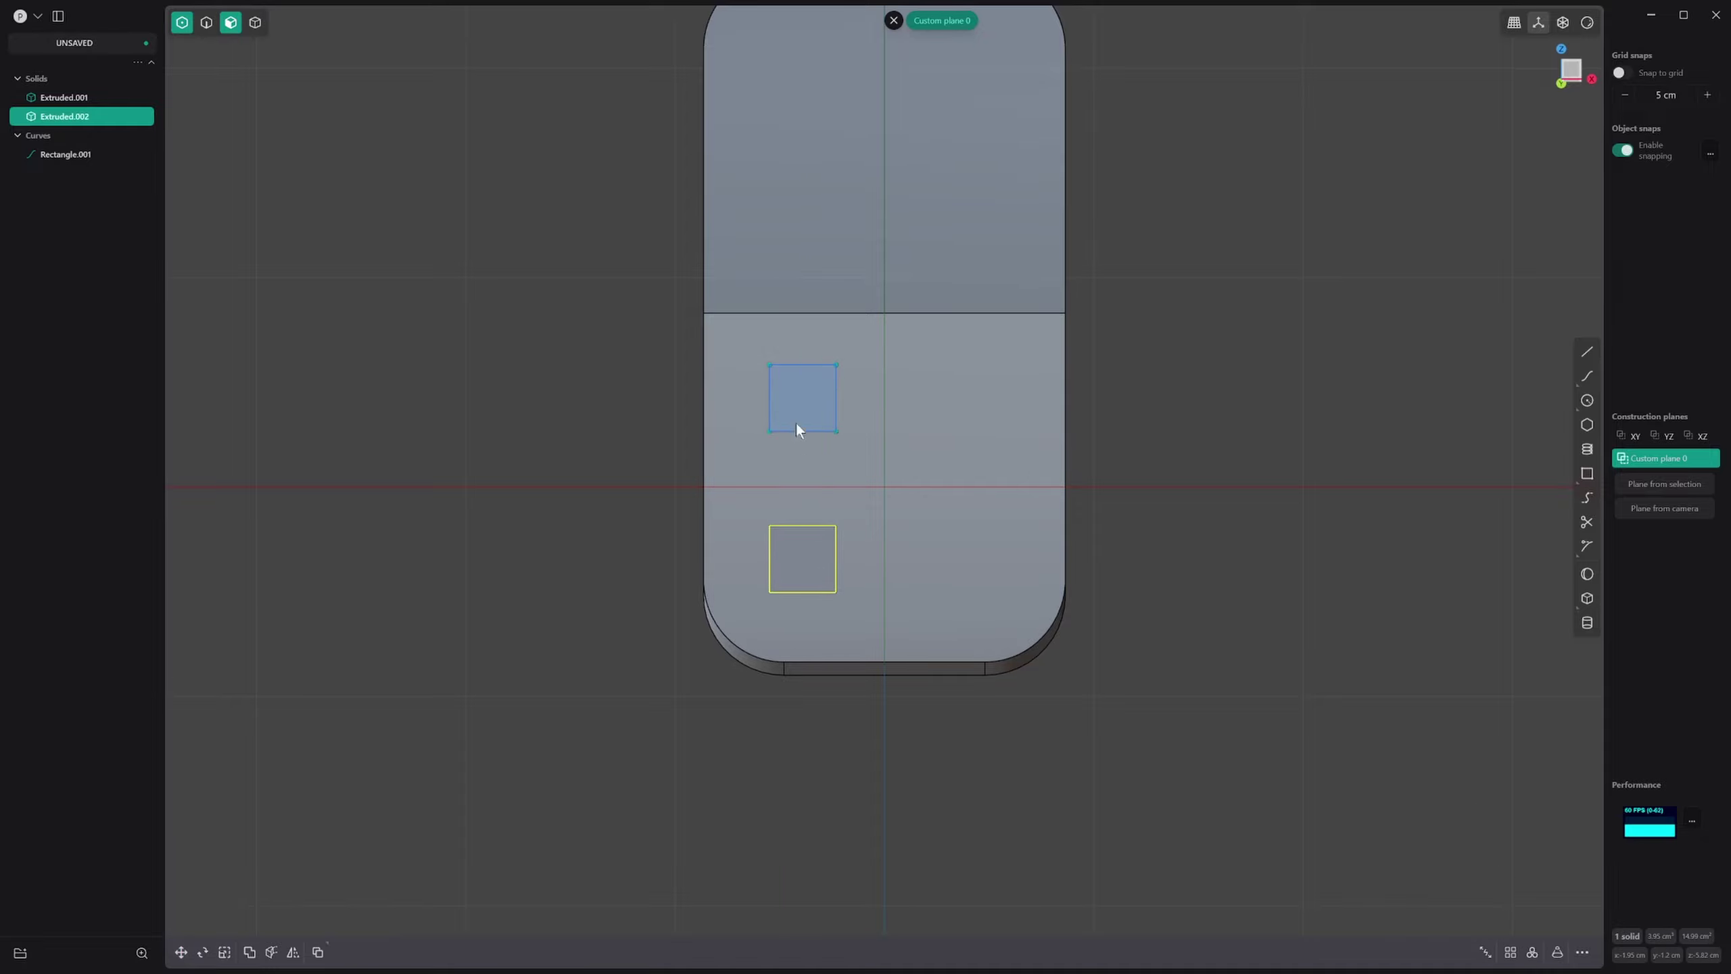
middle_drag(806, 452, 901, 501)
key(ctrl+z)
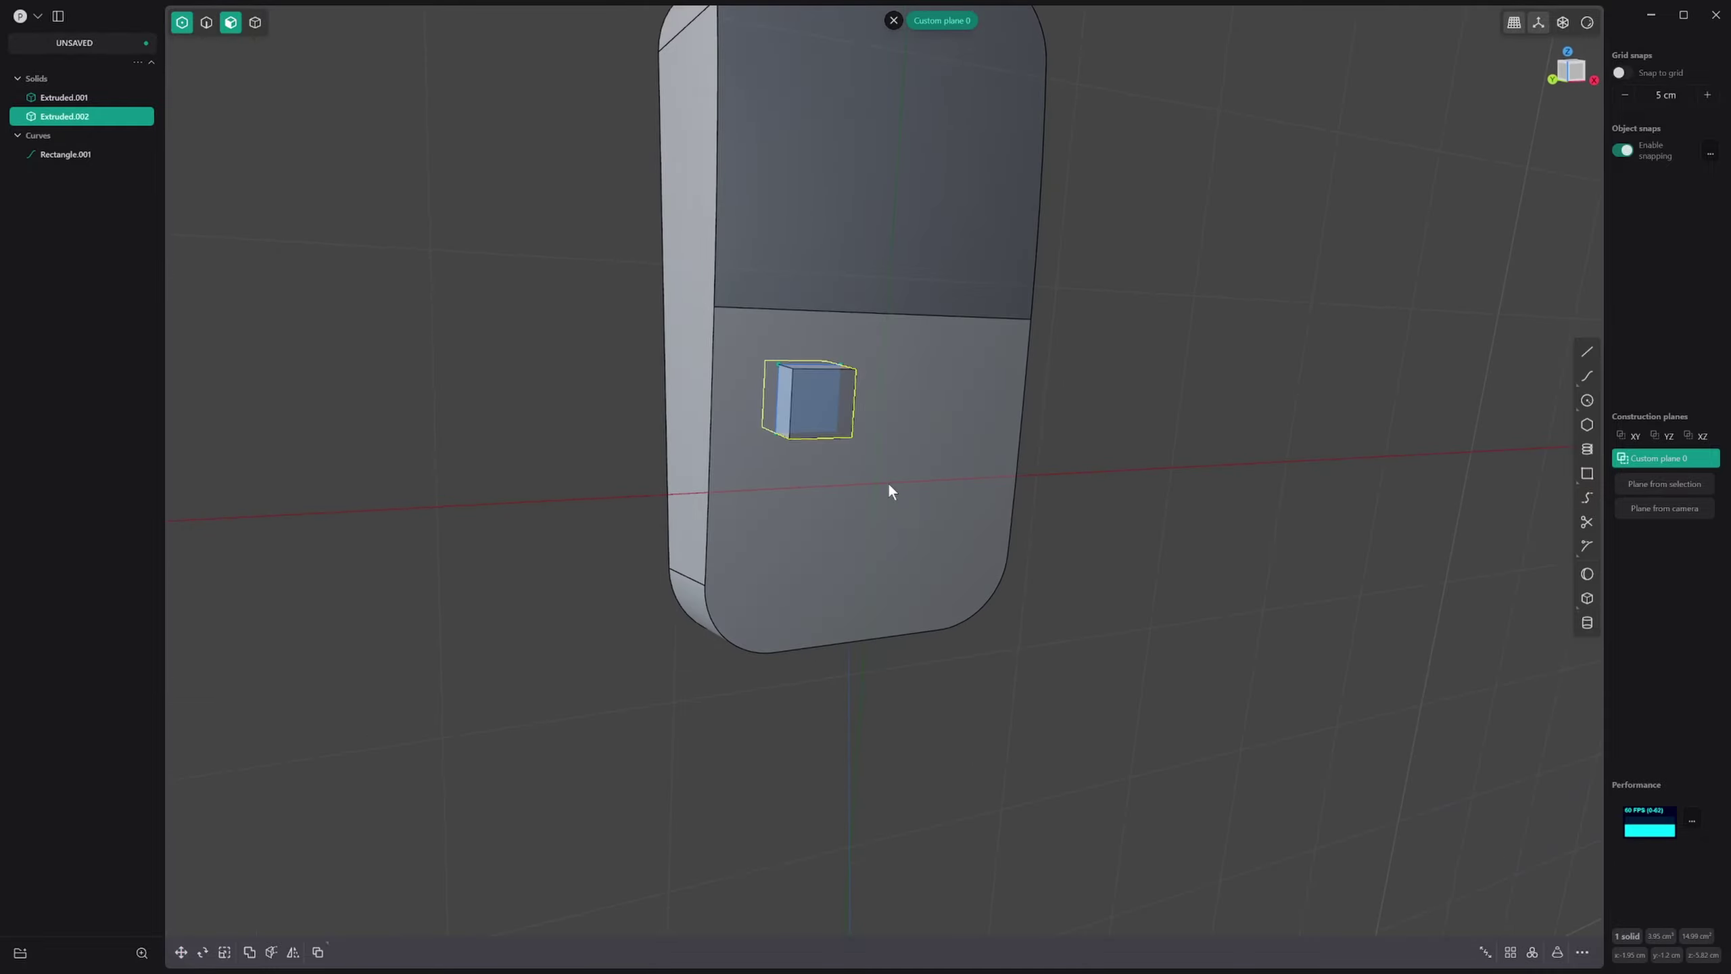
Step: Duplicate the small block below itself along the plane's Y axis and mirror both blocks across the plane's X direction
key(ctrl+d)
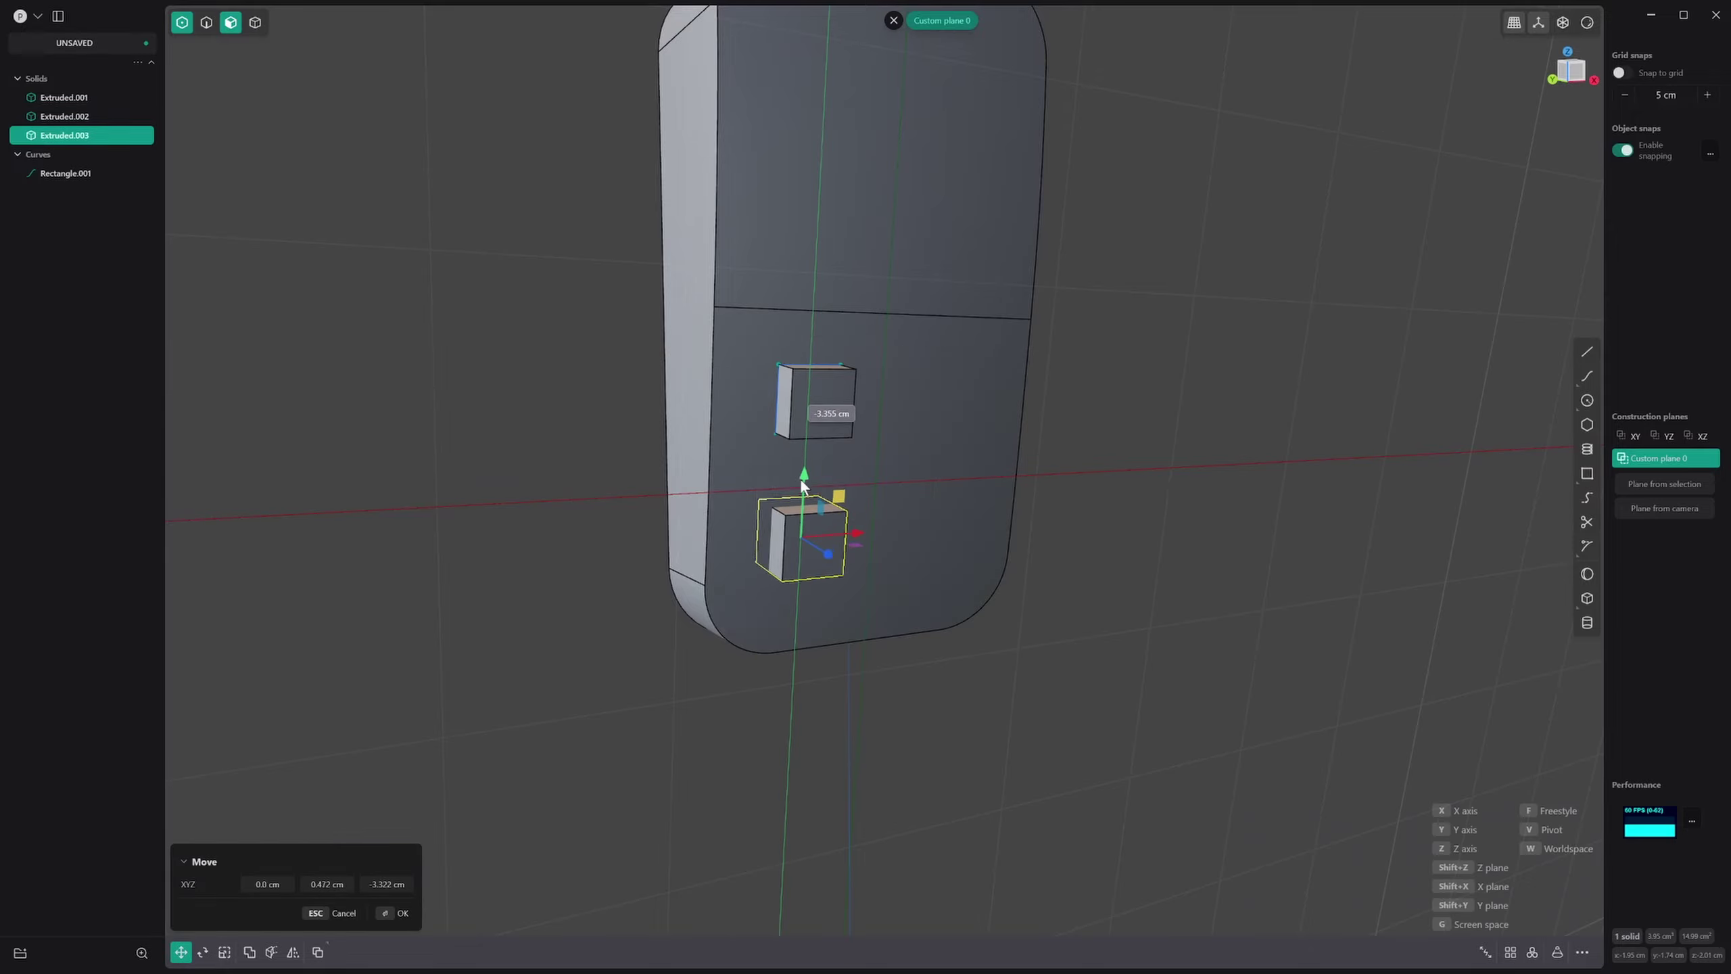
click(798, 484)
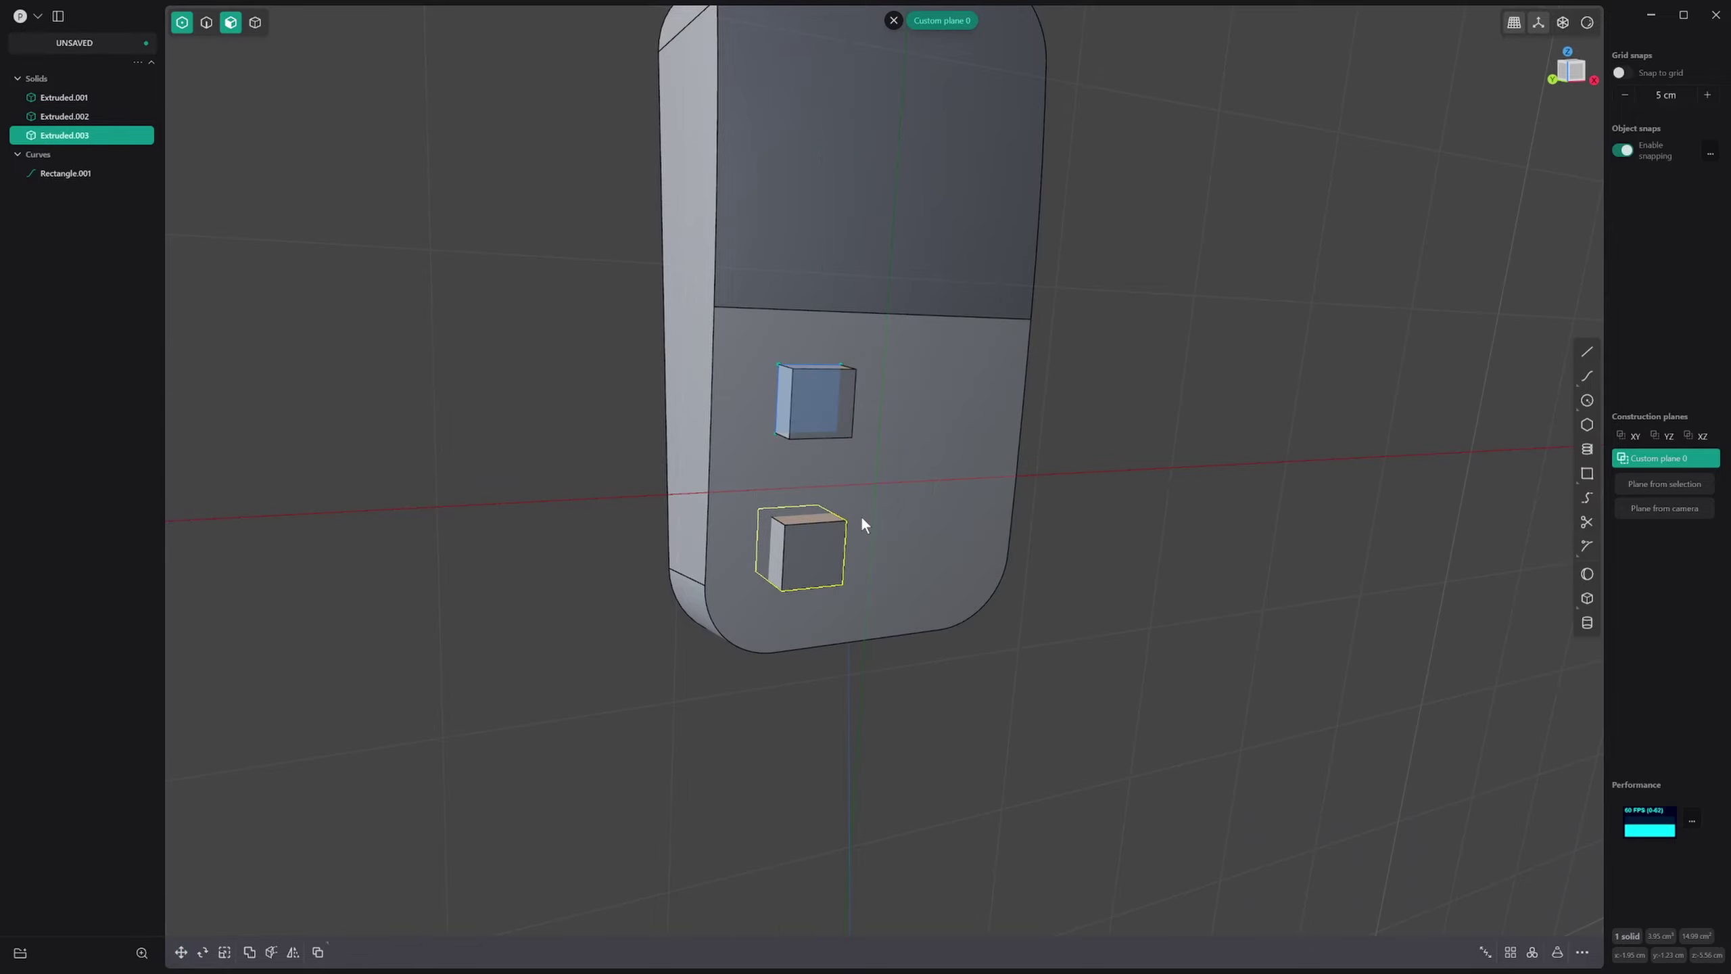
key(4)
shift+click(852, 398)
key(alt+x)
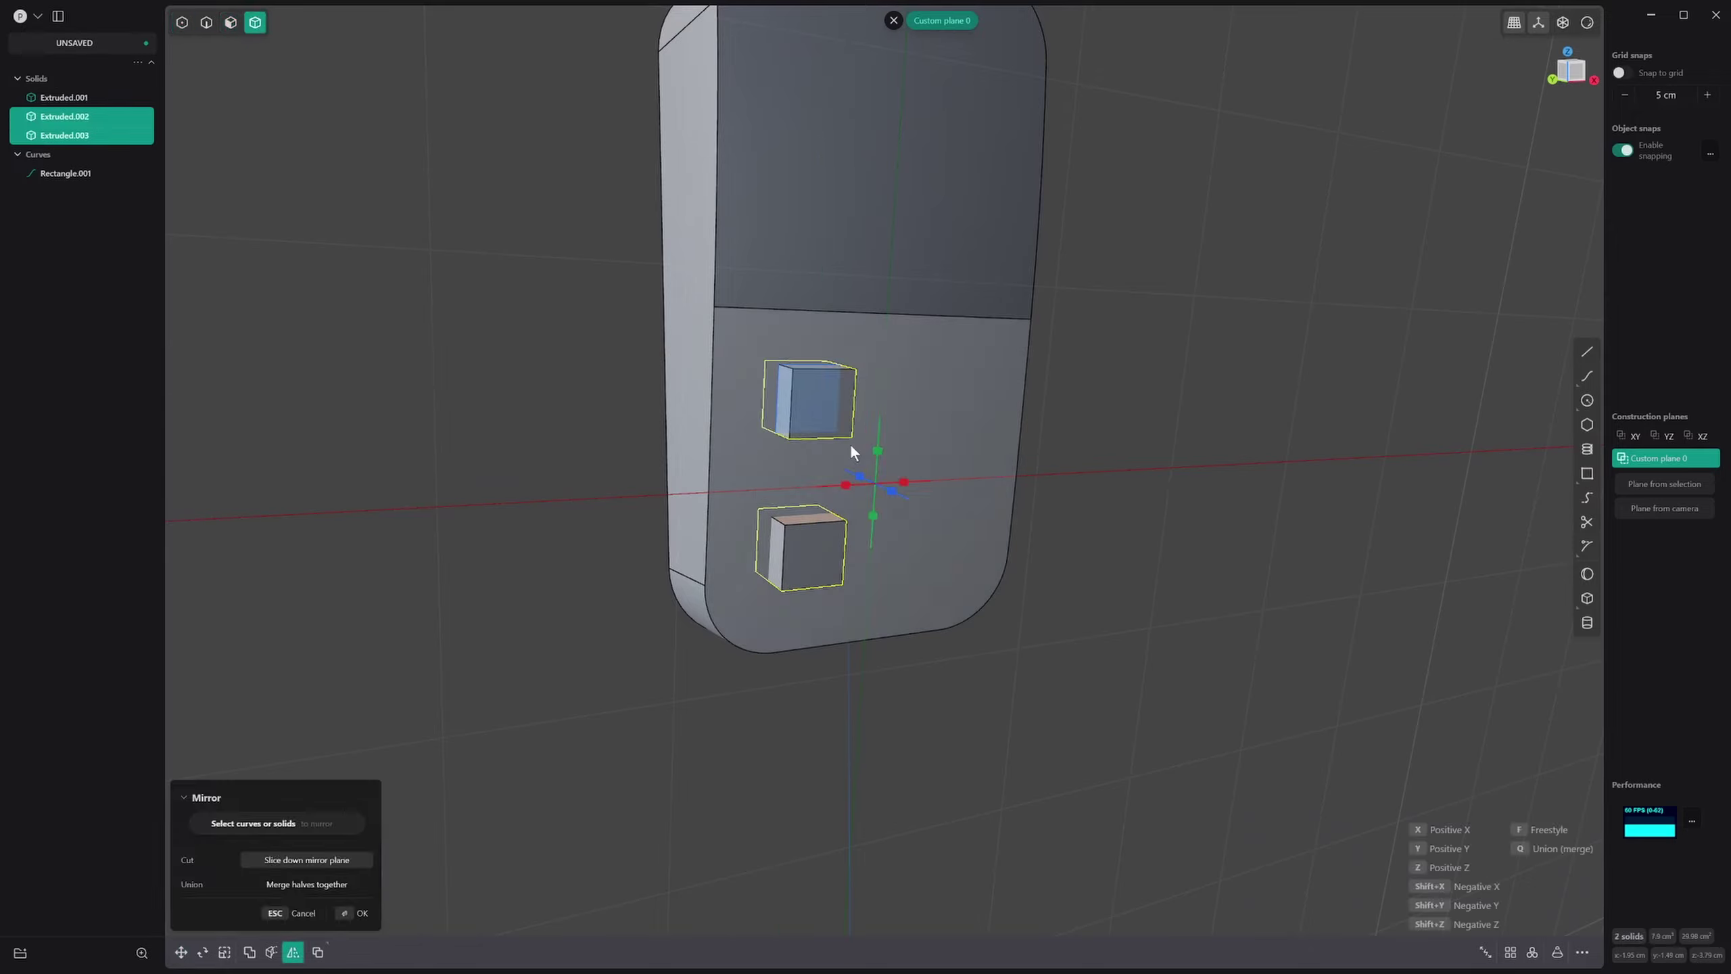
click(852, 487)
Step: Remove the mirrored and duplicated blocks, keeping only the original small block
middle_drag(1017, 512, 957, 528)
key(ctrl+z)
click(957, 528)
key(Delete)
Step: Fillet the small block's four depth edges with a distance of about 0.315 cm
key(2)
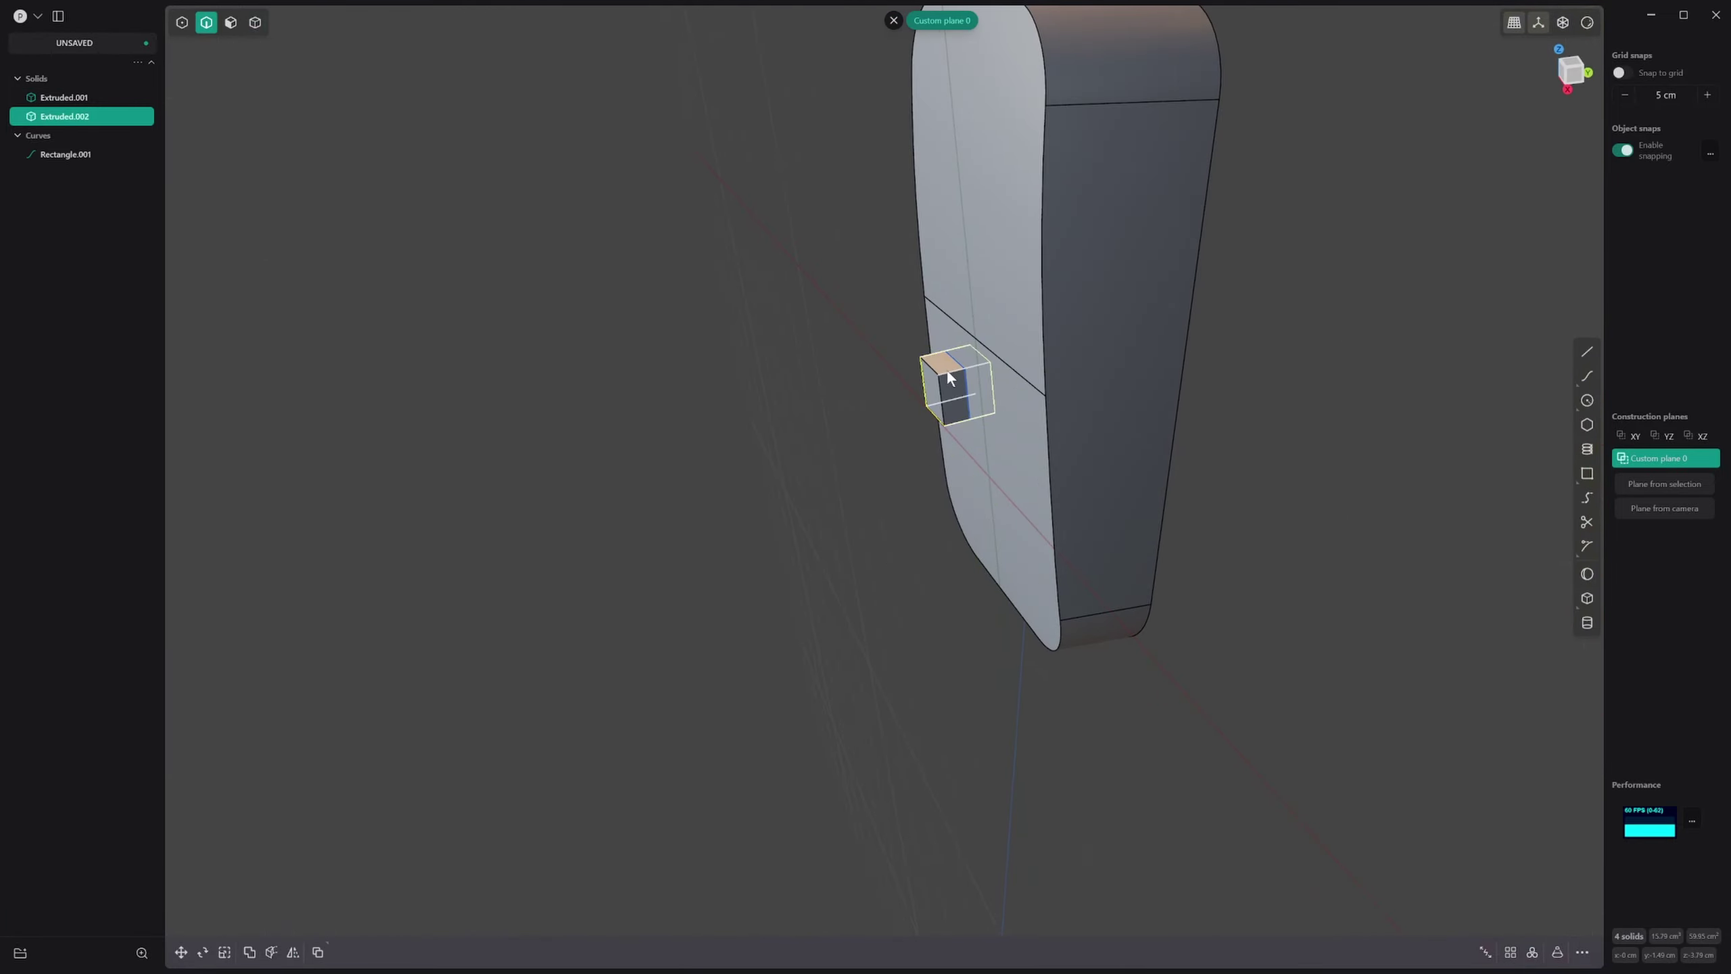
click(950, 379)
key(f)
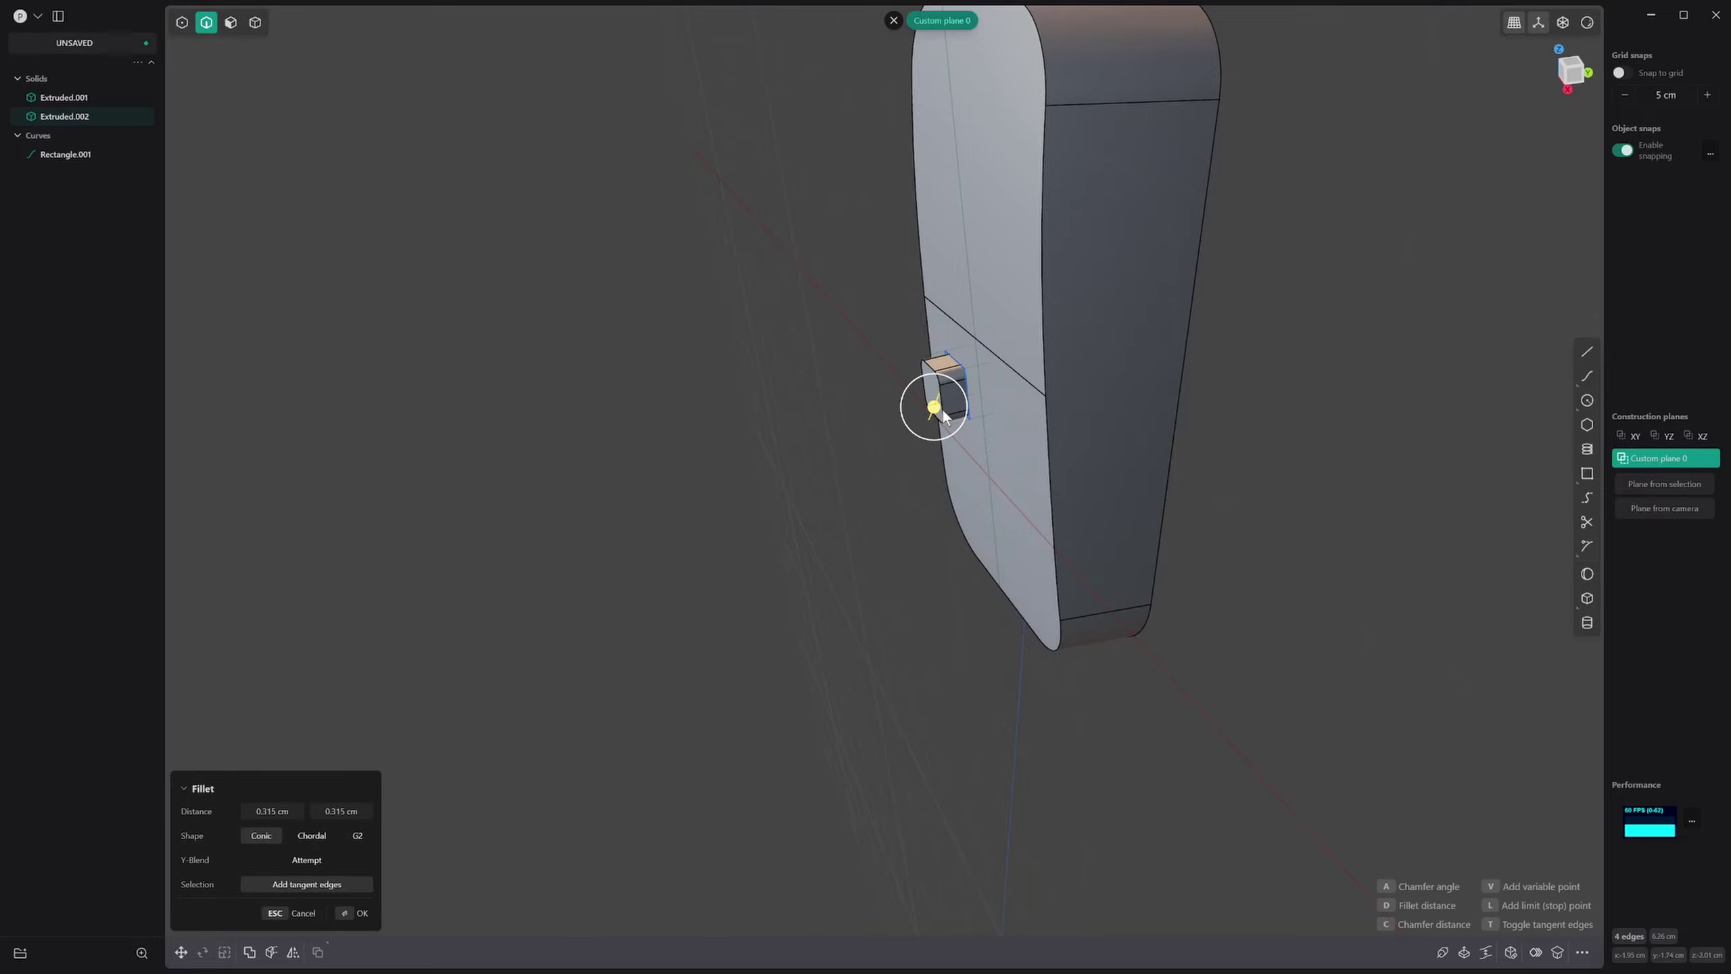
key(Return)
Step: Create a rectangular array of three rounded blocks running down the lower front face
middle_drag(1012, 464, 1172, 631)
middle_drag(1093, 531, 1007, 507)
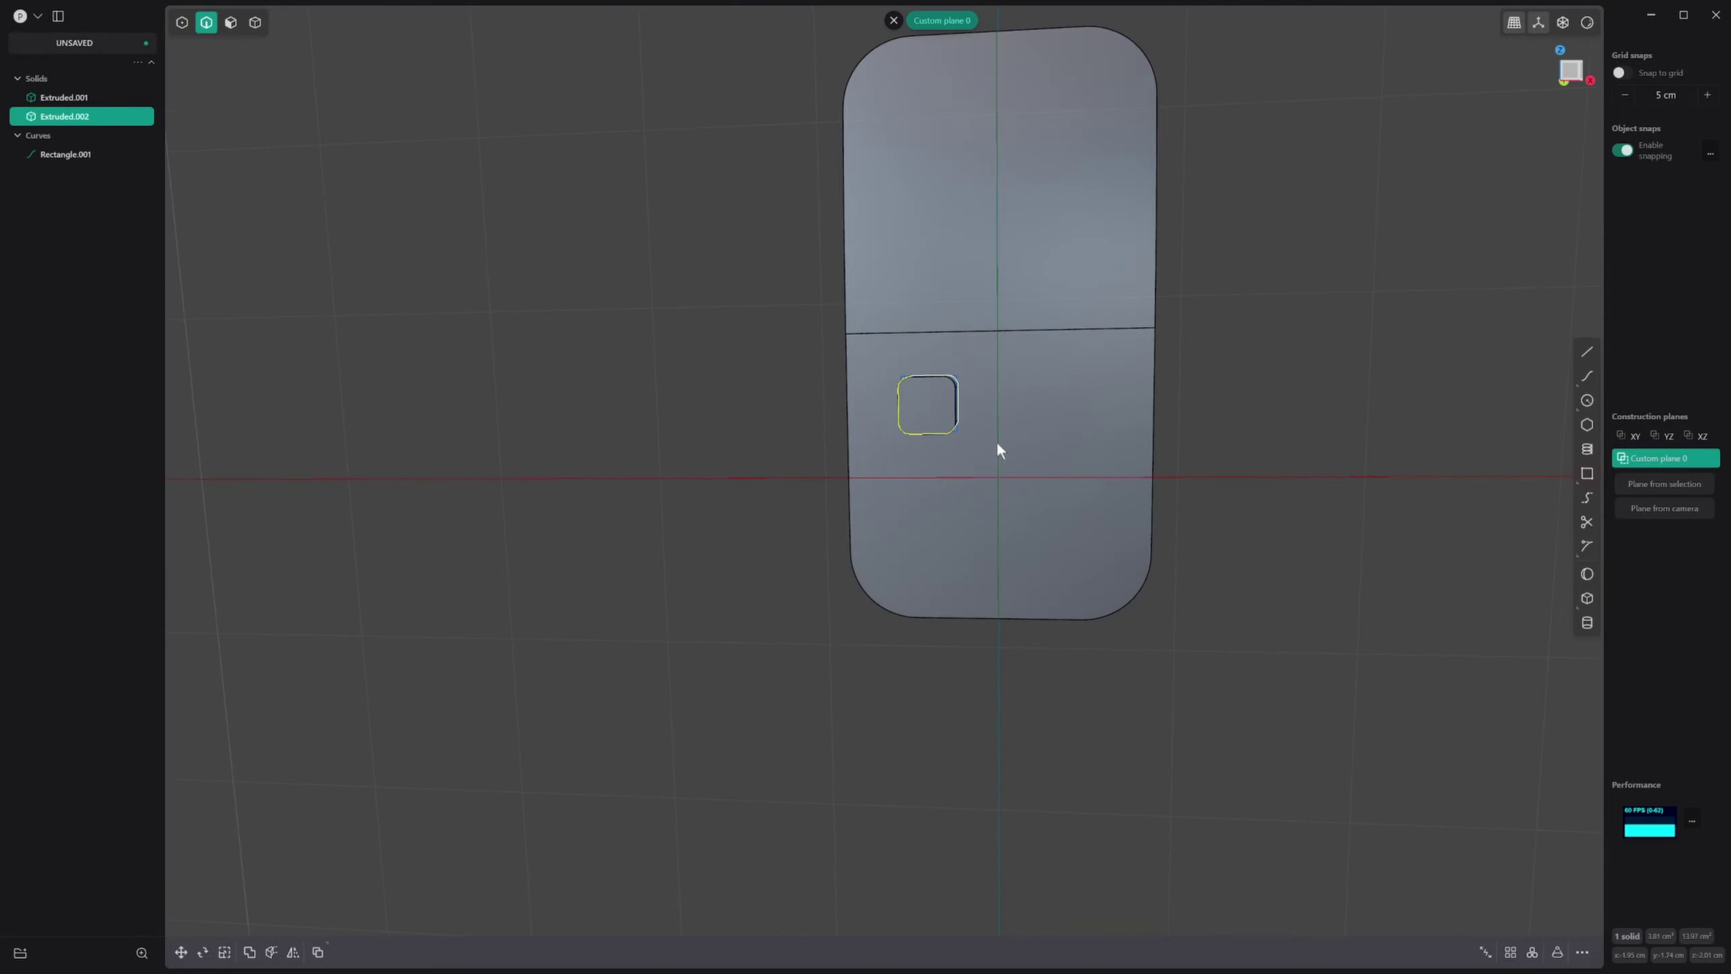
click(1510, 951)
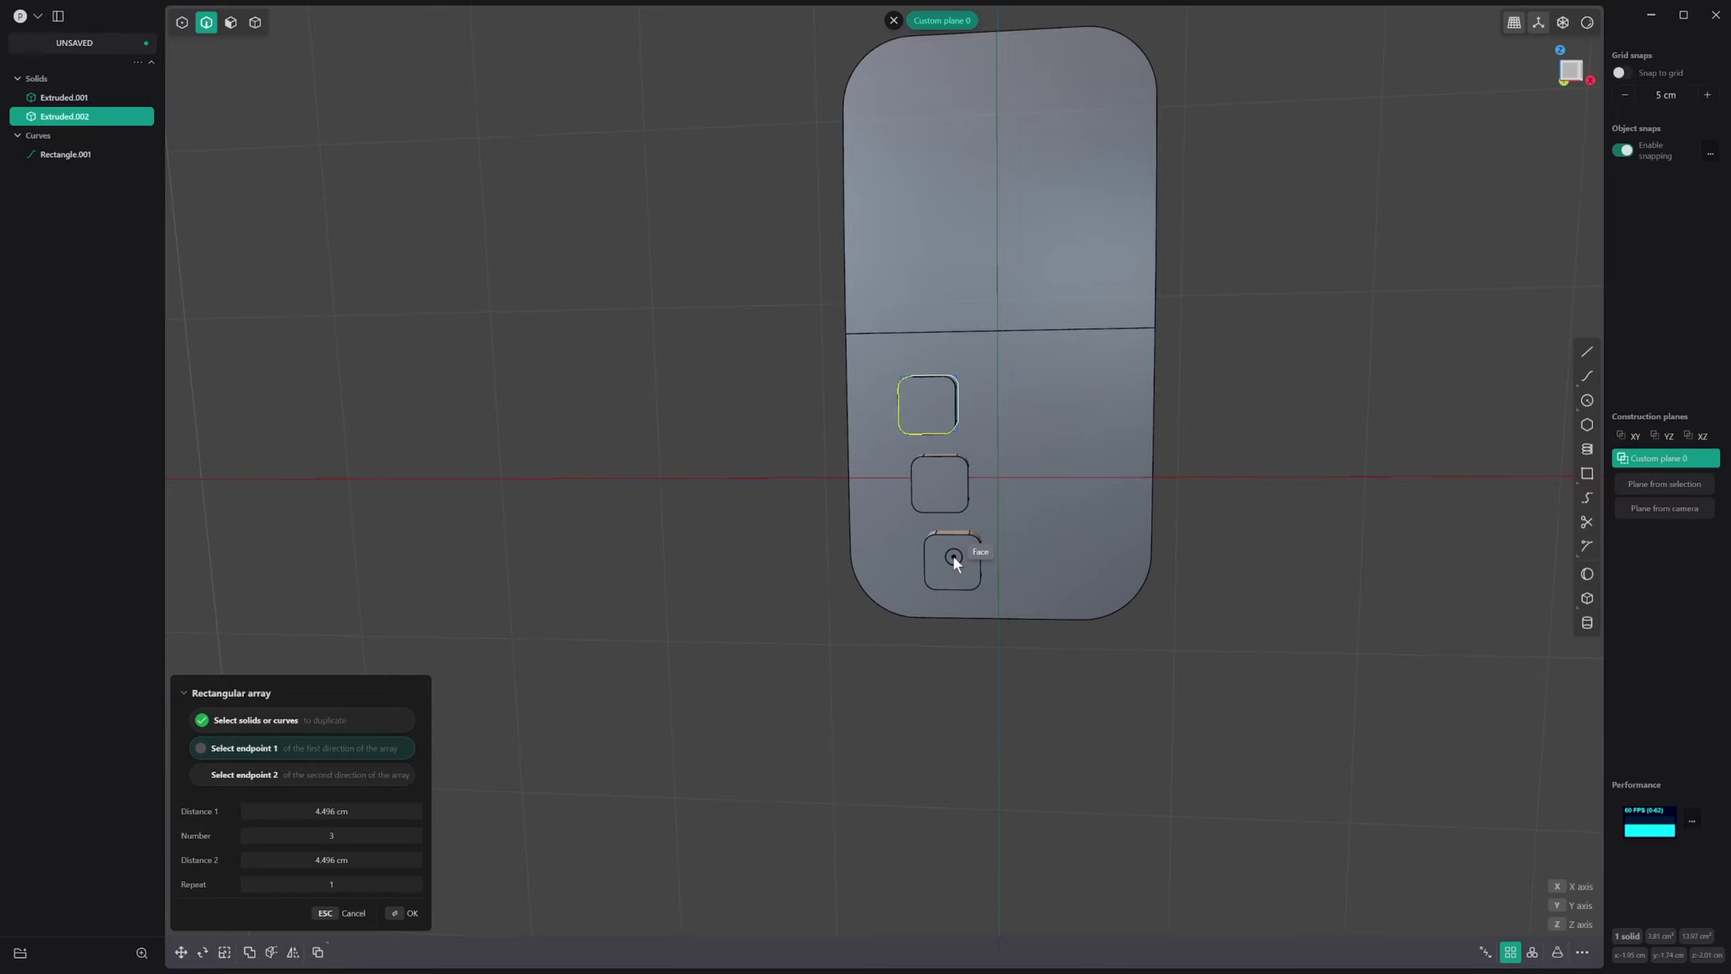
click(929, 555)
key(Return)
Step: Mirror the three rounded blocks along the custom plane's X axis to form a second column
key(alt+x)
click(968, 476)
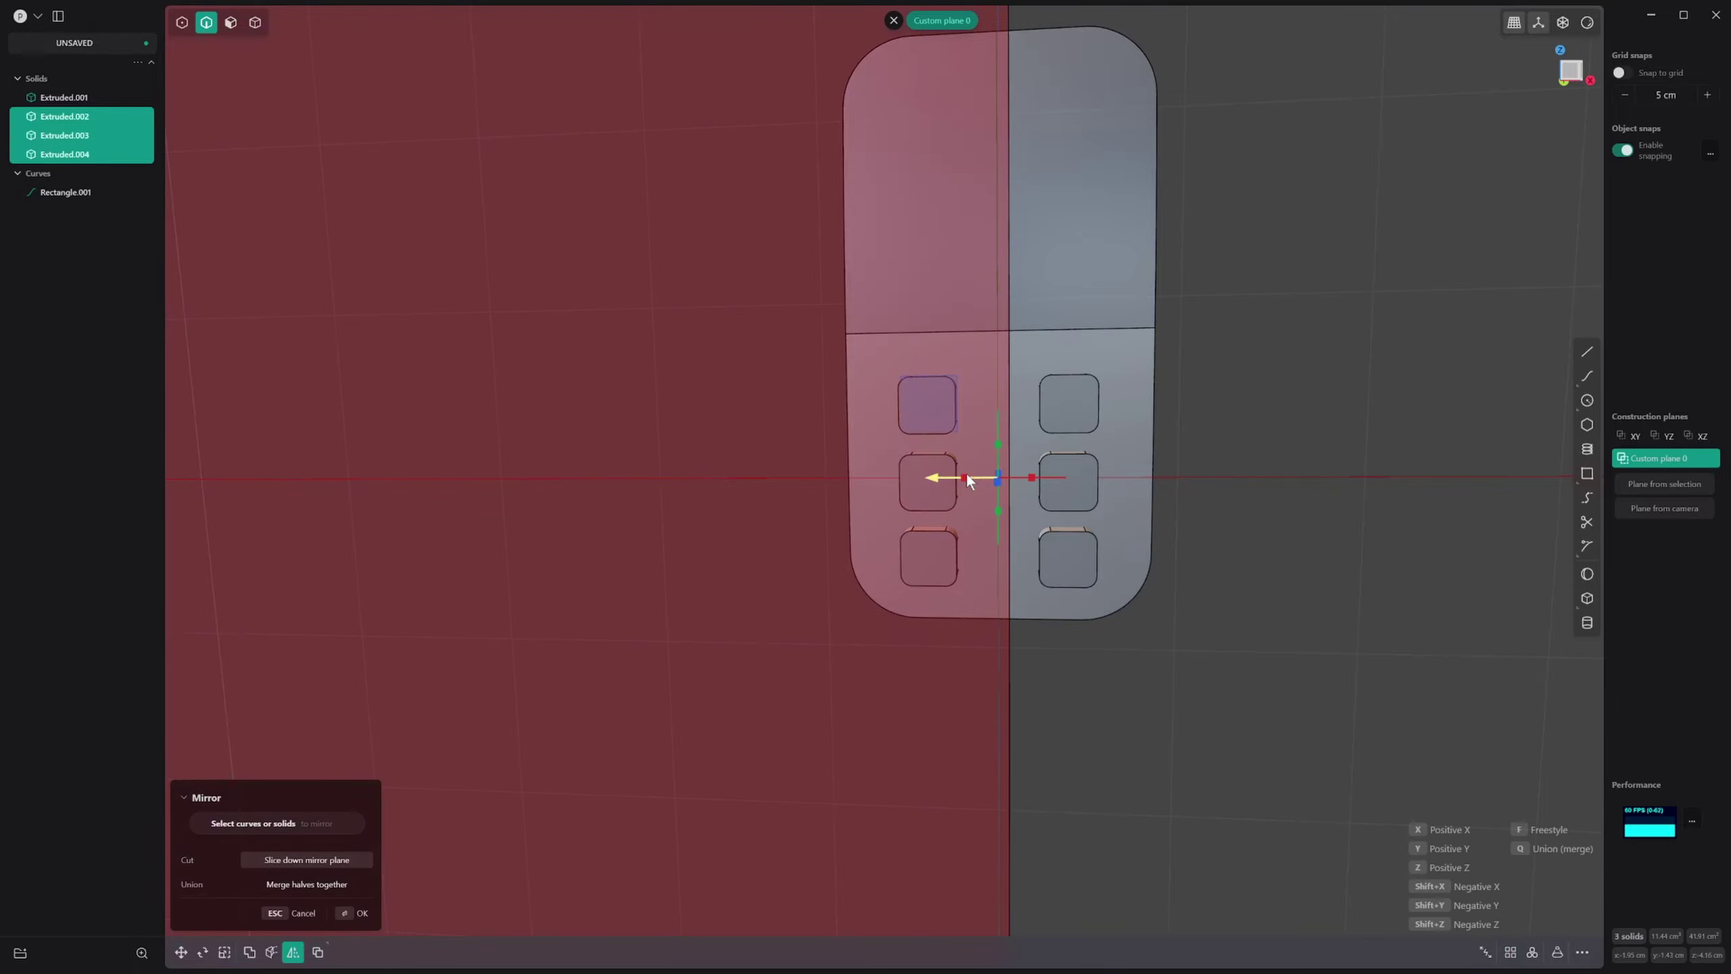
key(Return)
scroll(1047, 494, down, 1)
middle_drag(1199, 440, 958, 451)
middle_drag(1181, 455, 917, 100)
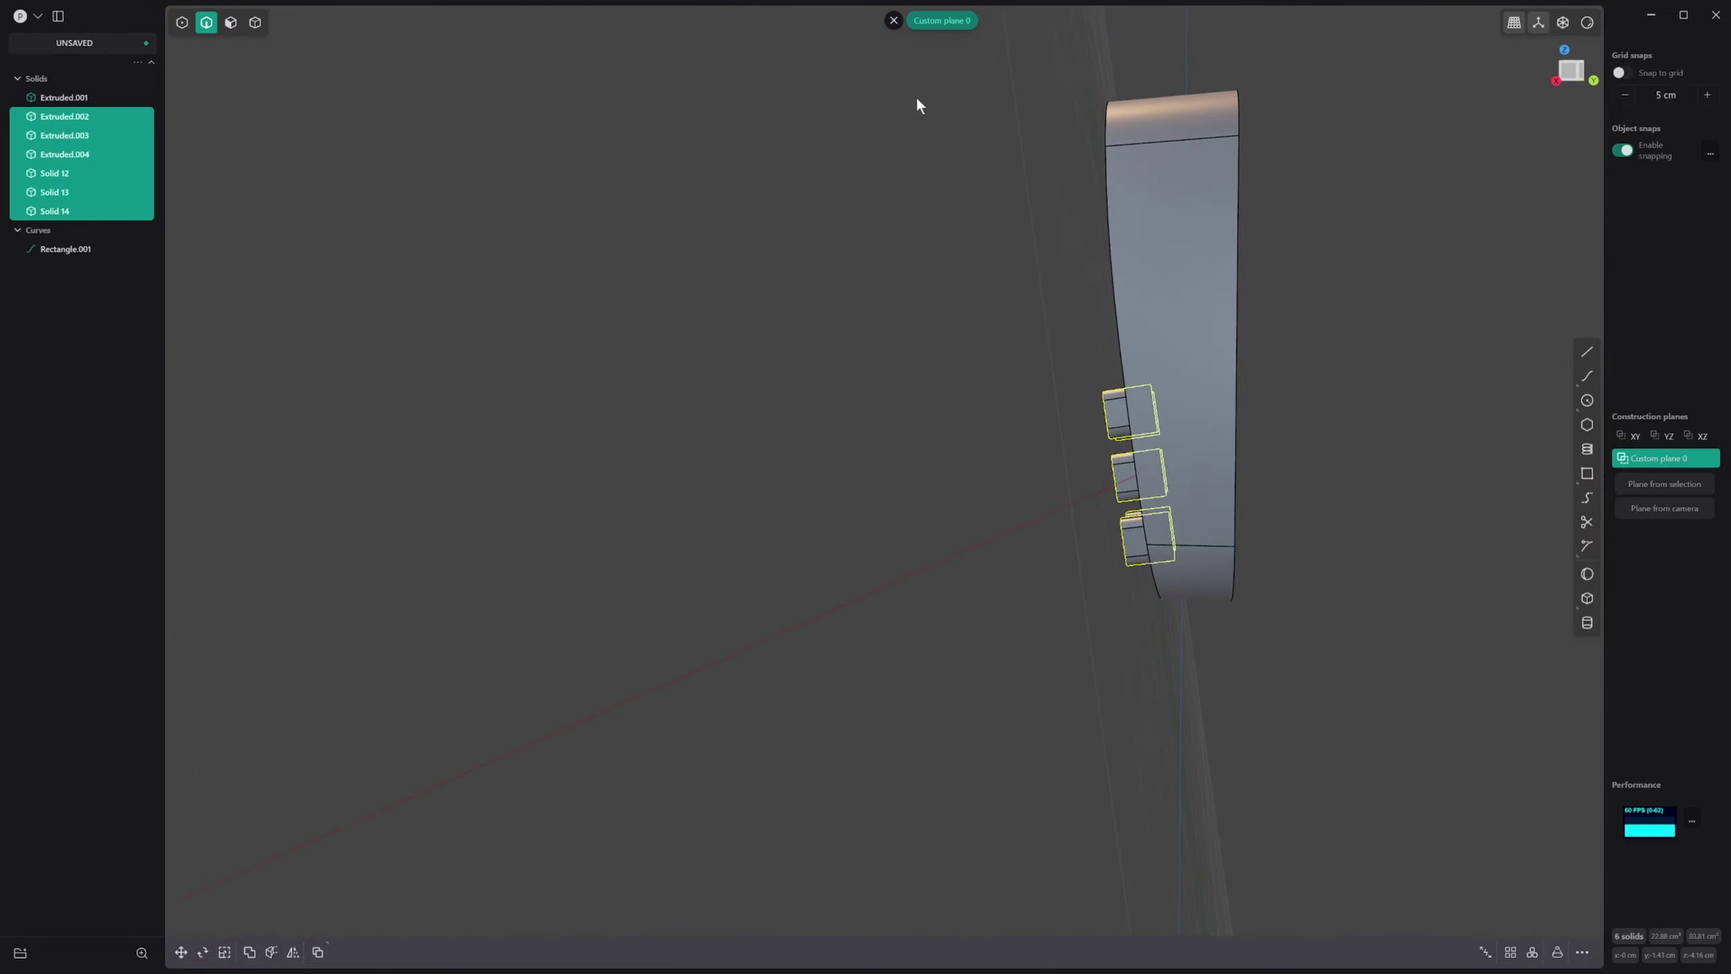
Step: Cut the six rounded blocks out of the main body with a boolean difference, leaving the custom plane
click(893, 21)
middle_drag(896, 78, 1027, 434)
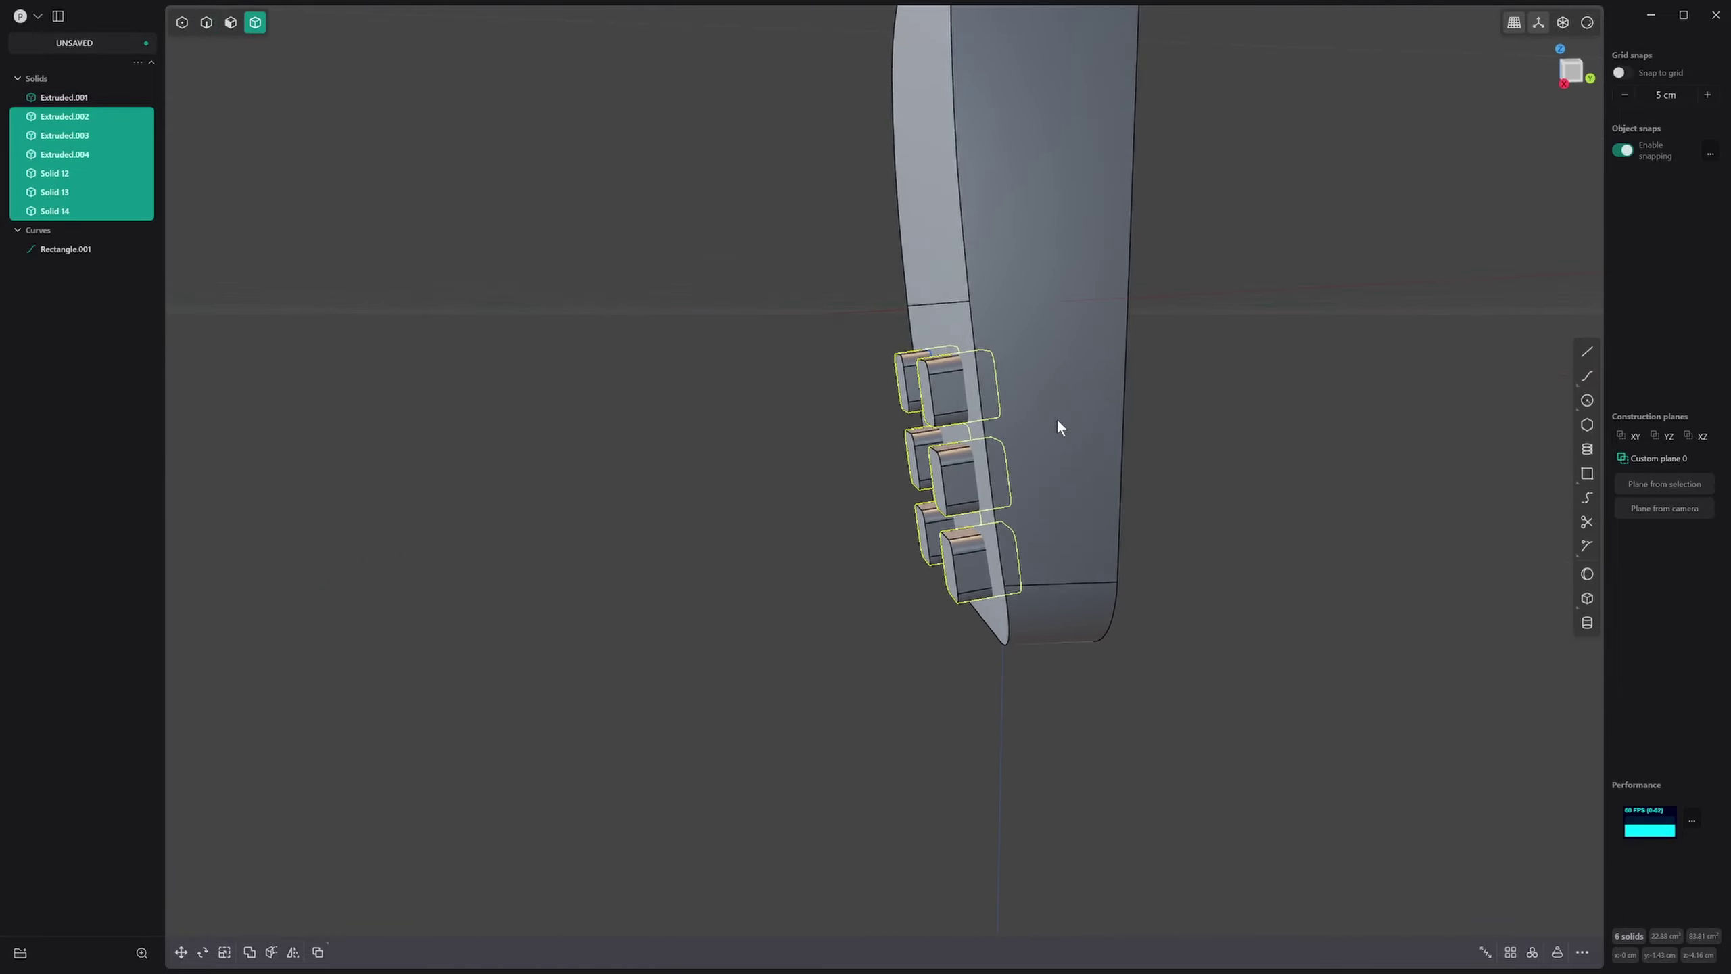
key(4)
click(1056, 422)
key(q)
drag(773, 206, 1251, 588)
right_click(1250, 588)
middle_drag(1234, 450, 1034, 592)
Step: Delete the leftover rectangle curve on the body's front
key(2)
click(611, 357)
key(x)
Step: Offset the outlines of all six pocket floor faces inward by about 0.188 cm
middle_drag(622, 356, 636, 410)
key(3)
click(621, 384)
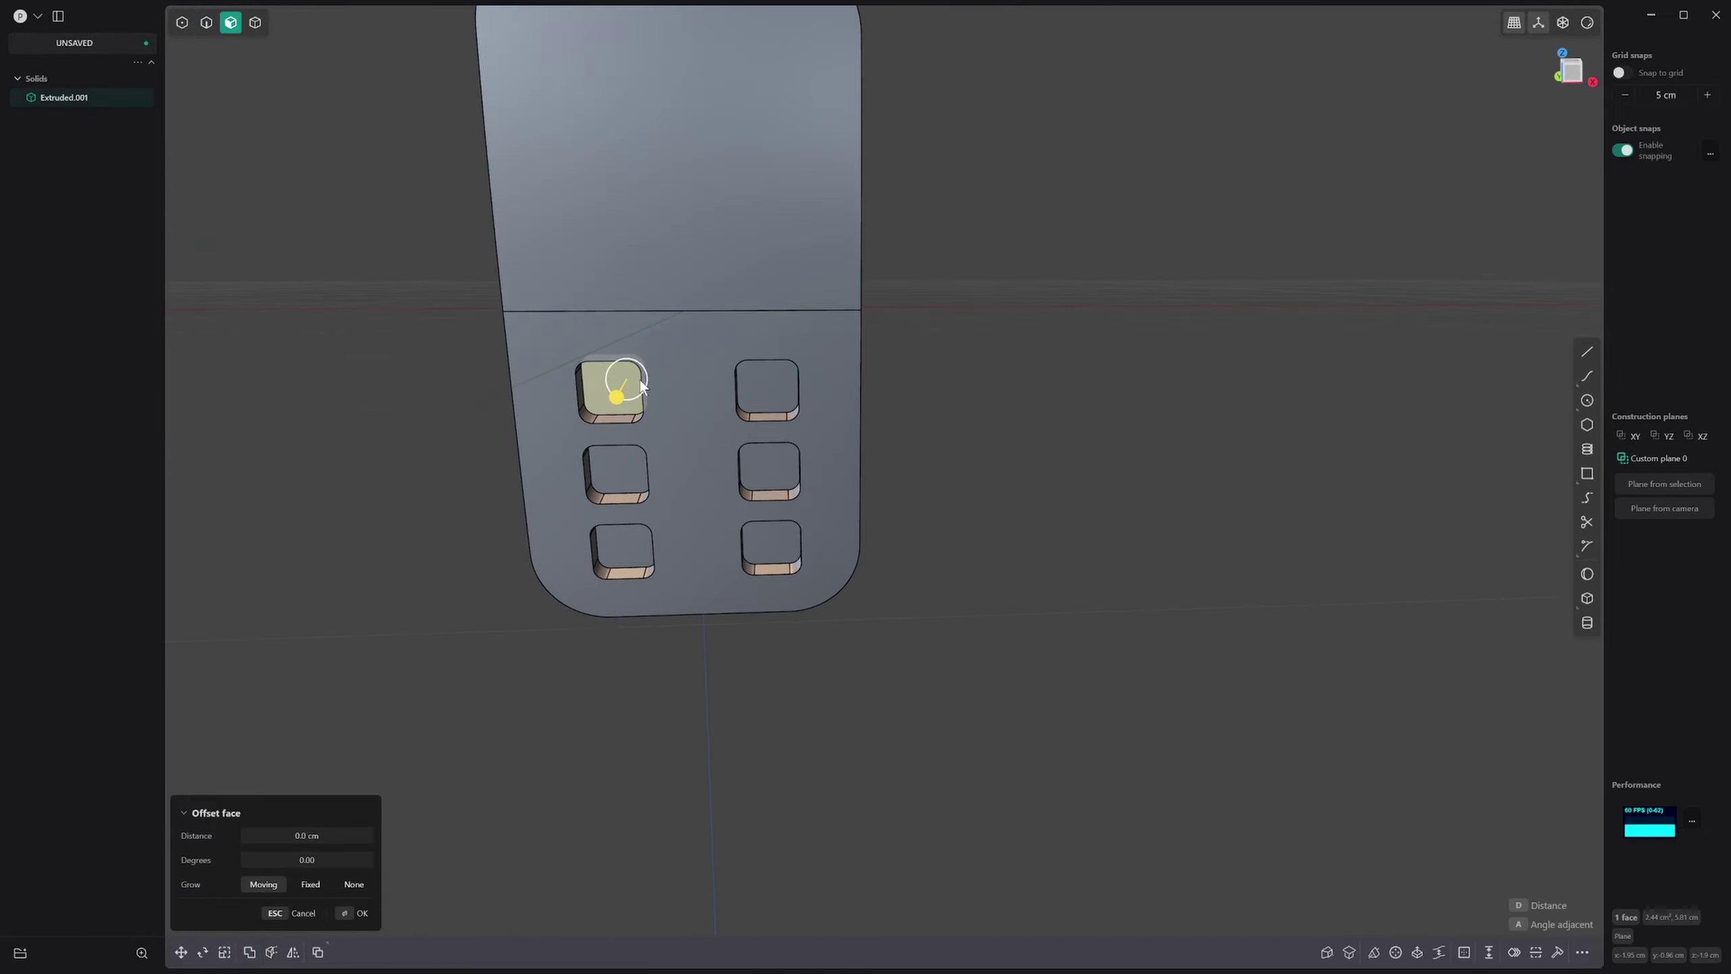
shift+click(777, 376)
click(627, 475)
click(769, 467)
click(622, 549)
click(795, 547)
middle_drag(790, 543, 783, 546)
key(o)
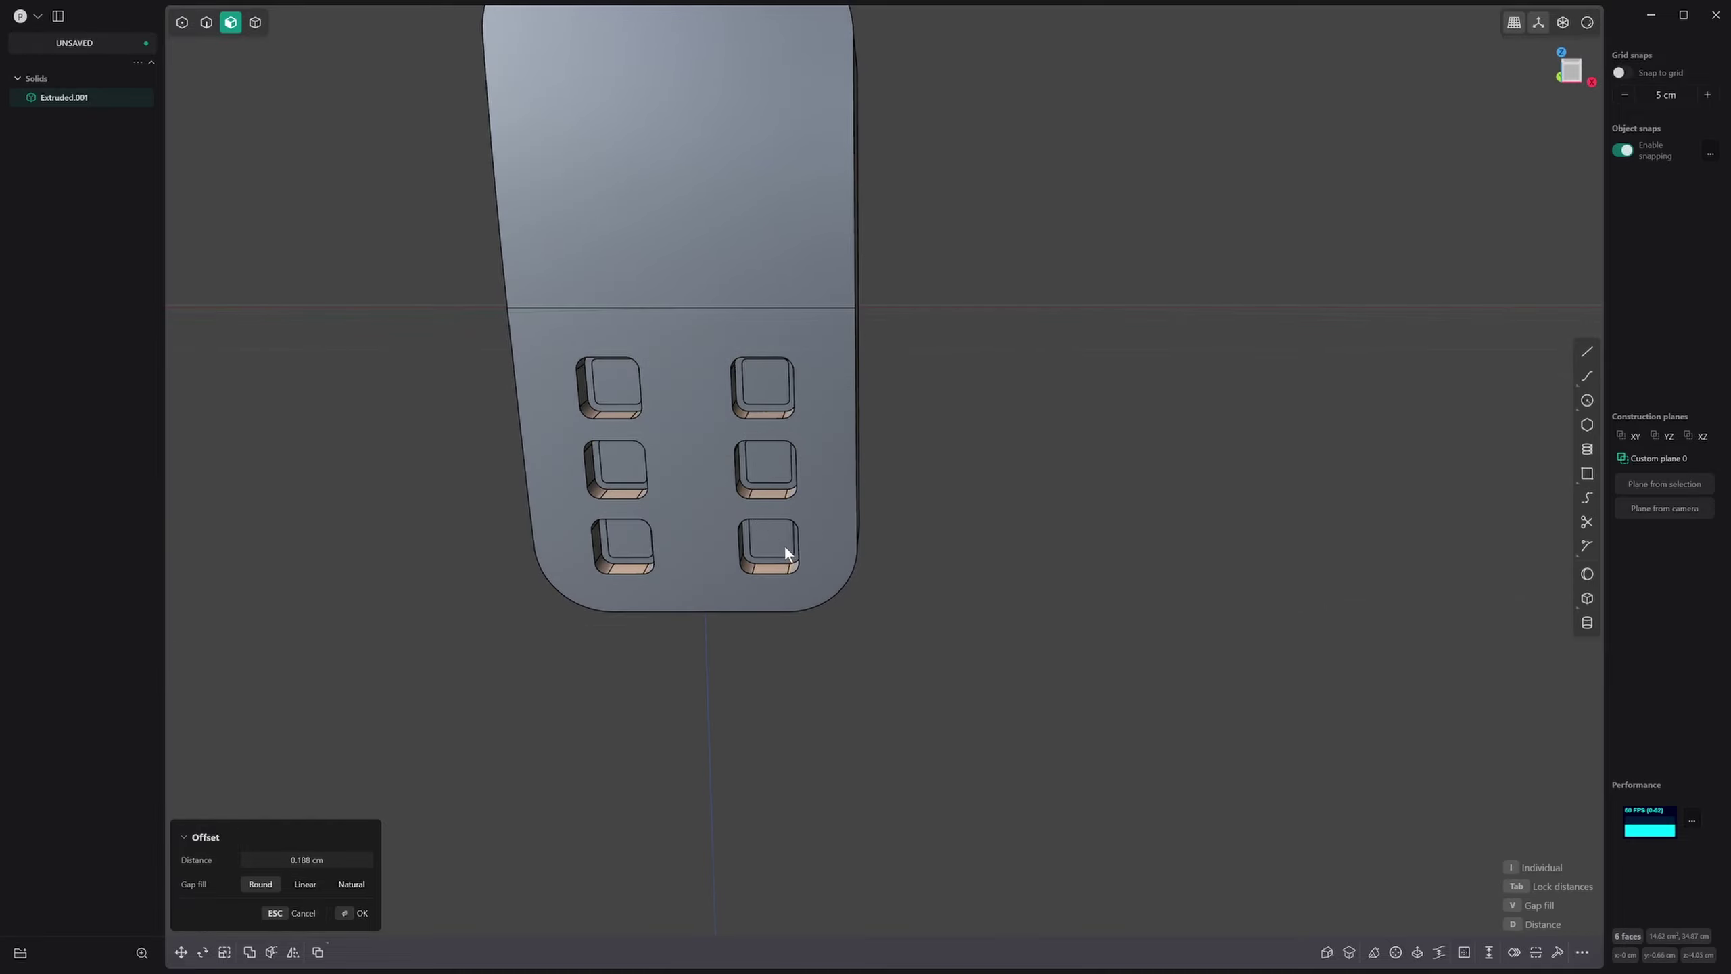
click(784, 547)
Step: Activate Custom plane 0 and duplicate the six inner pocket floor faces as separate sheets
click(1643, 458)
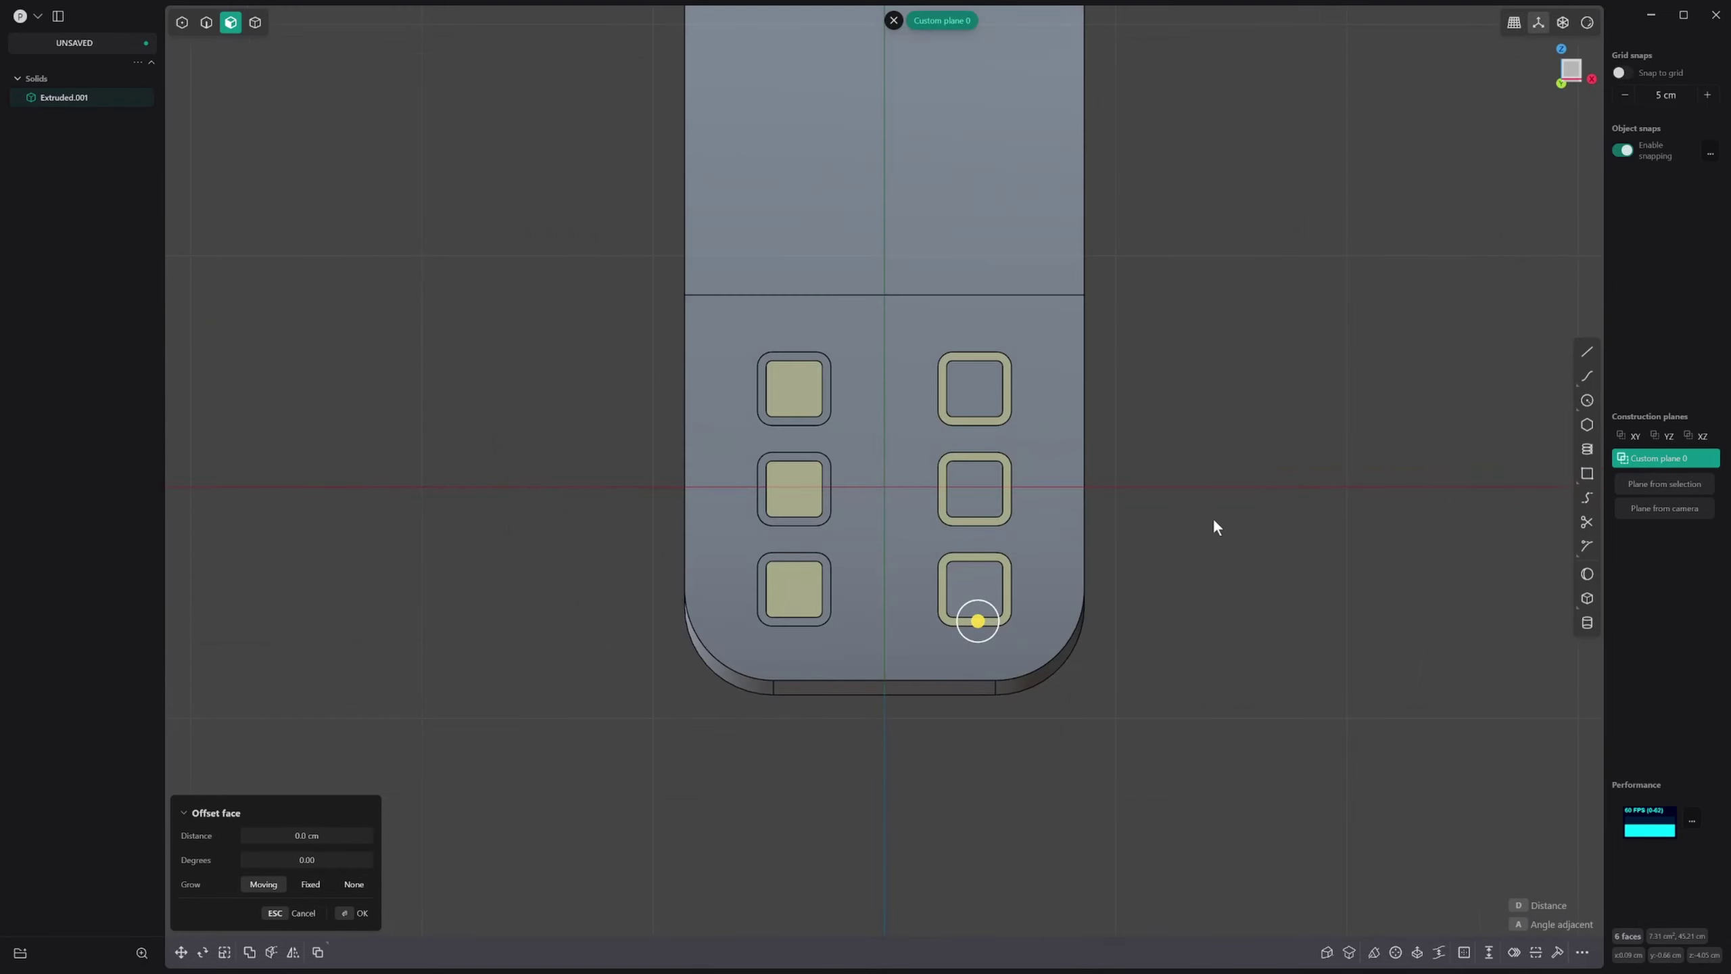
click(960, 430)
click(839, 434)
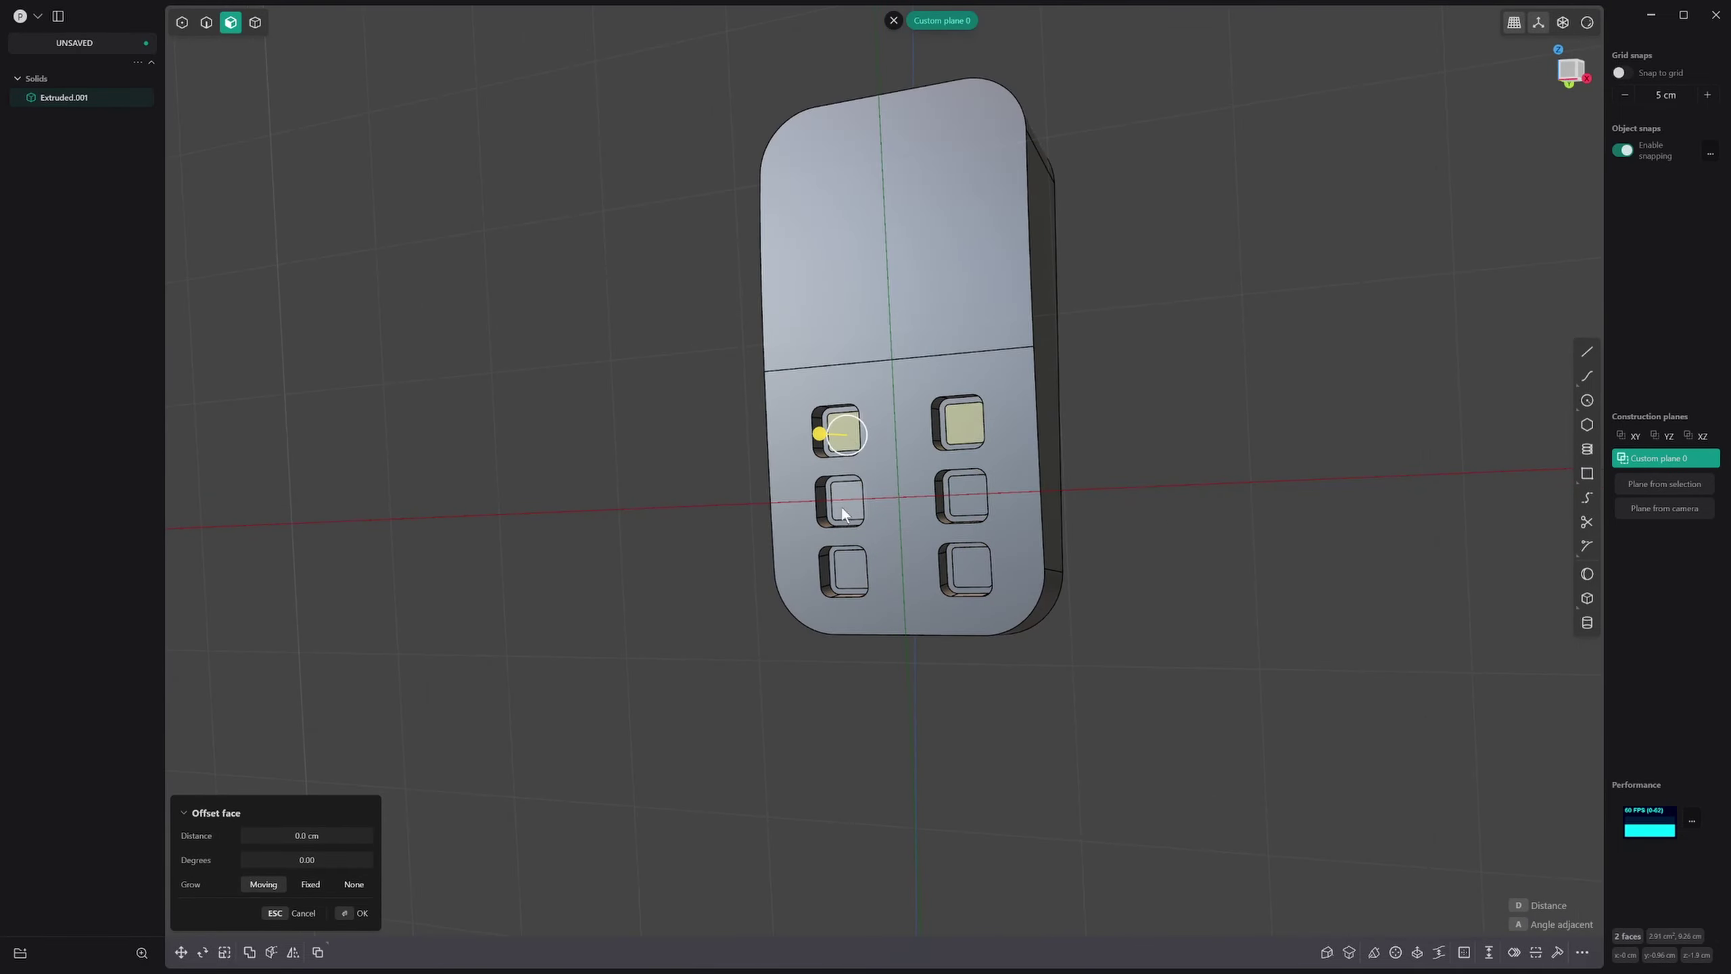
click(841, 497)
click(961, 491)
click(847, 570)
click(968, 570)
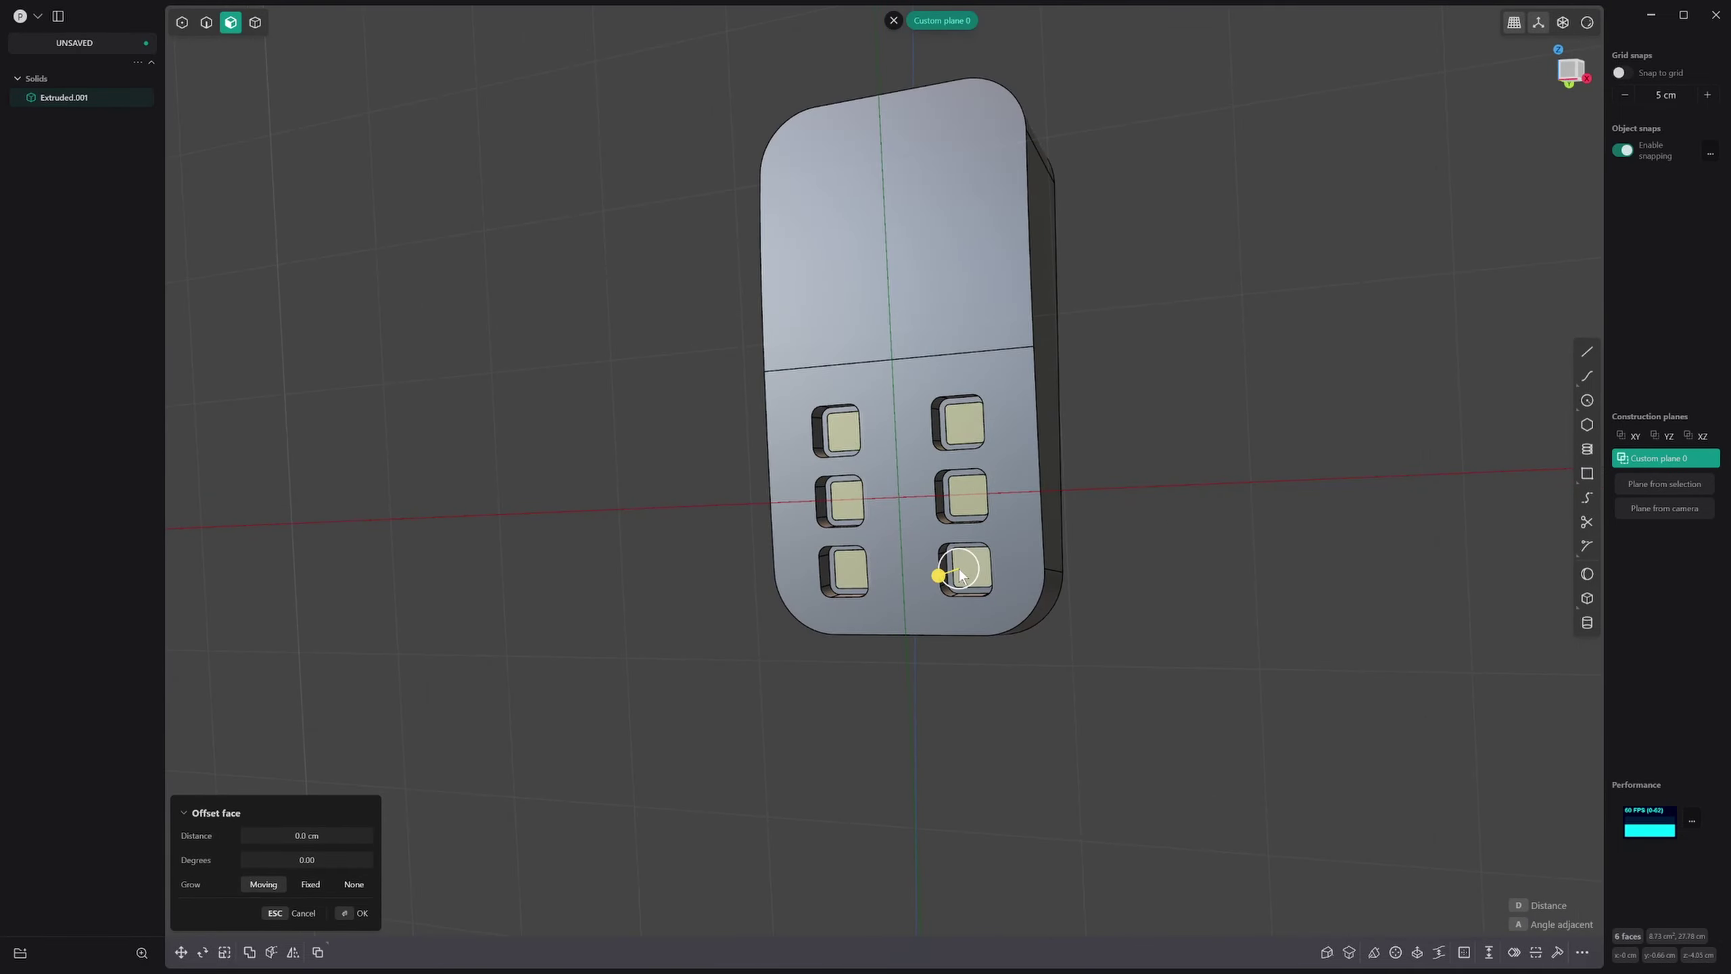
key(shift+d)
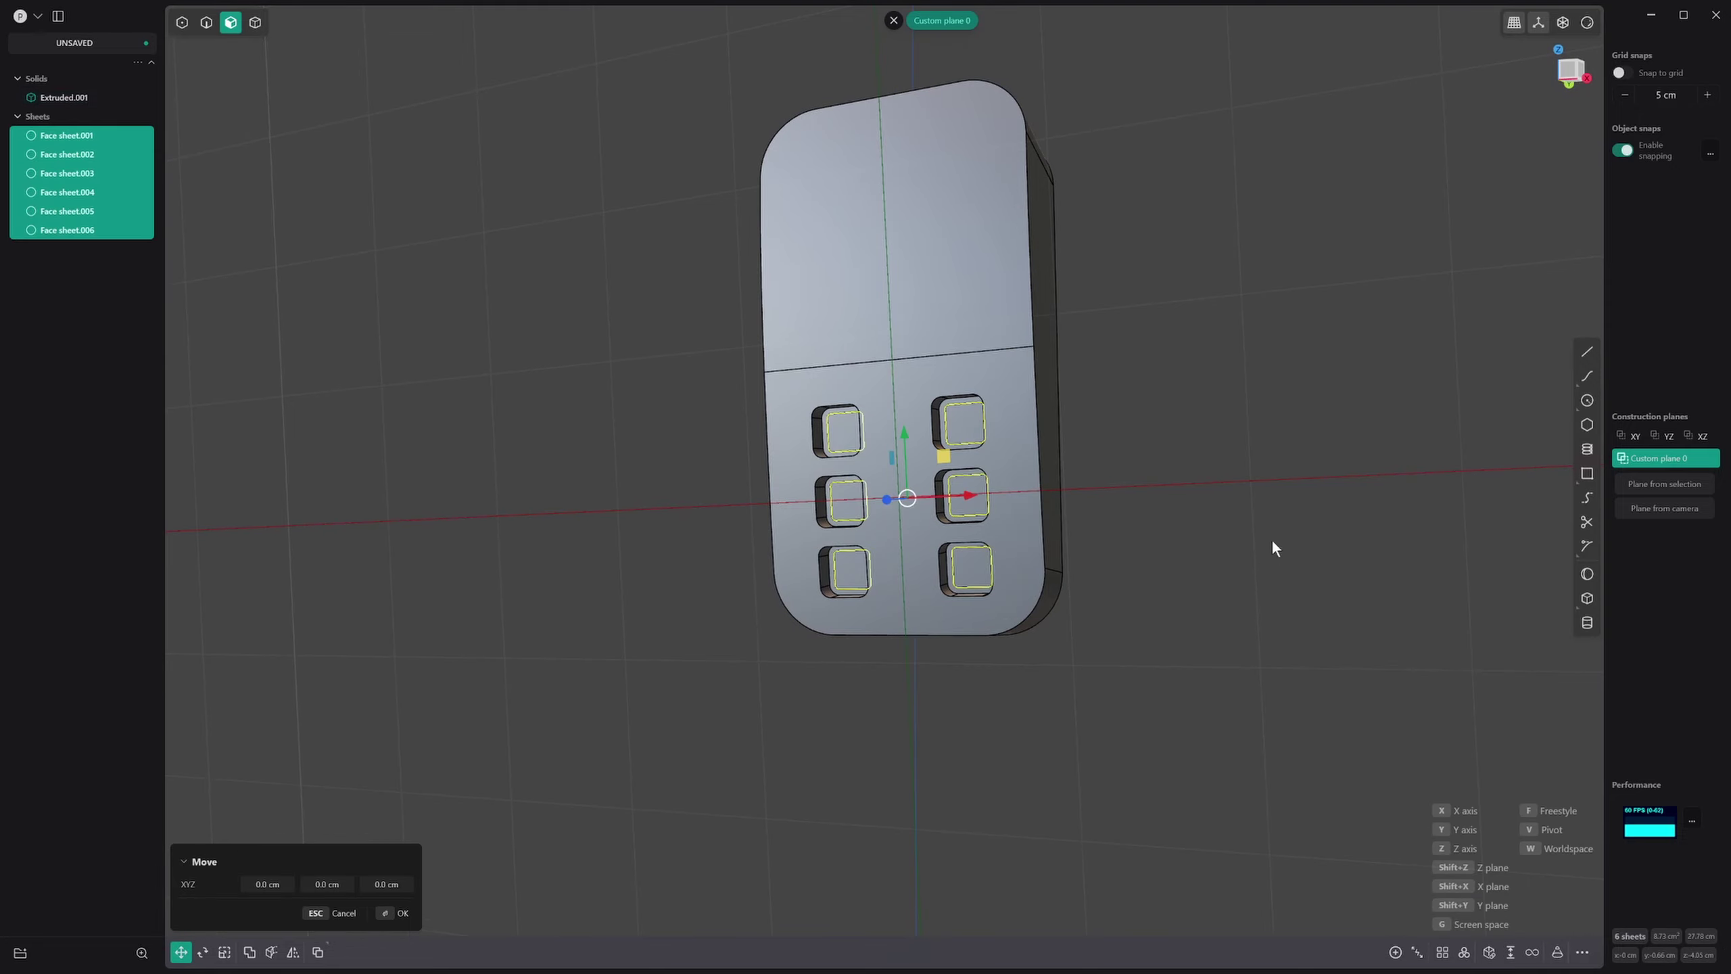
Step: Thicken the six duplicated sheets outward into solid buttons
click(1511, 952)
middle_drag(1314, 704, 1016, 558)
drag(882, 429, 858, 442)
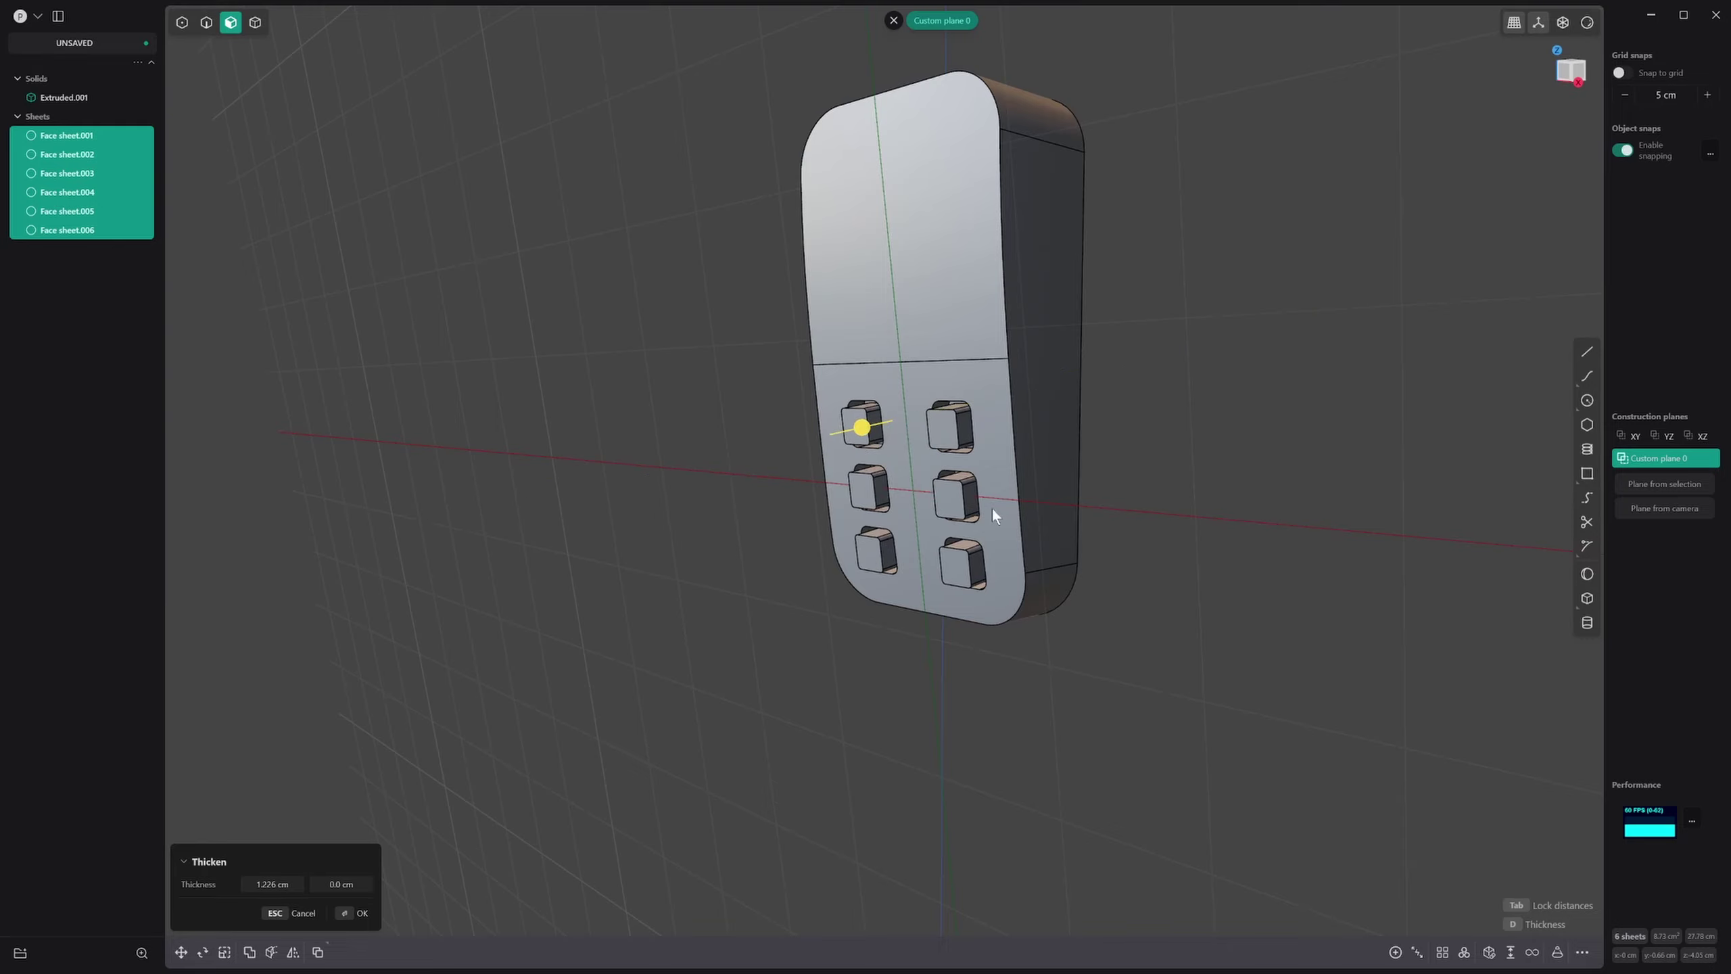
middle_drag(987, 509, 914, 468)
drag(960, 450, 952, 452)
key(Return)
middle_drag(952, 452, 971, 506)
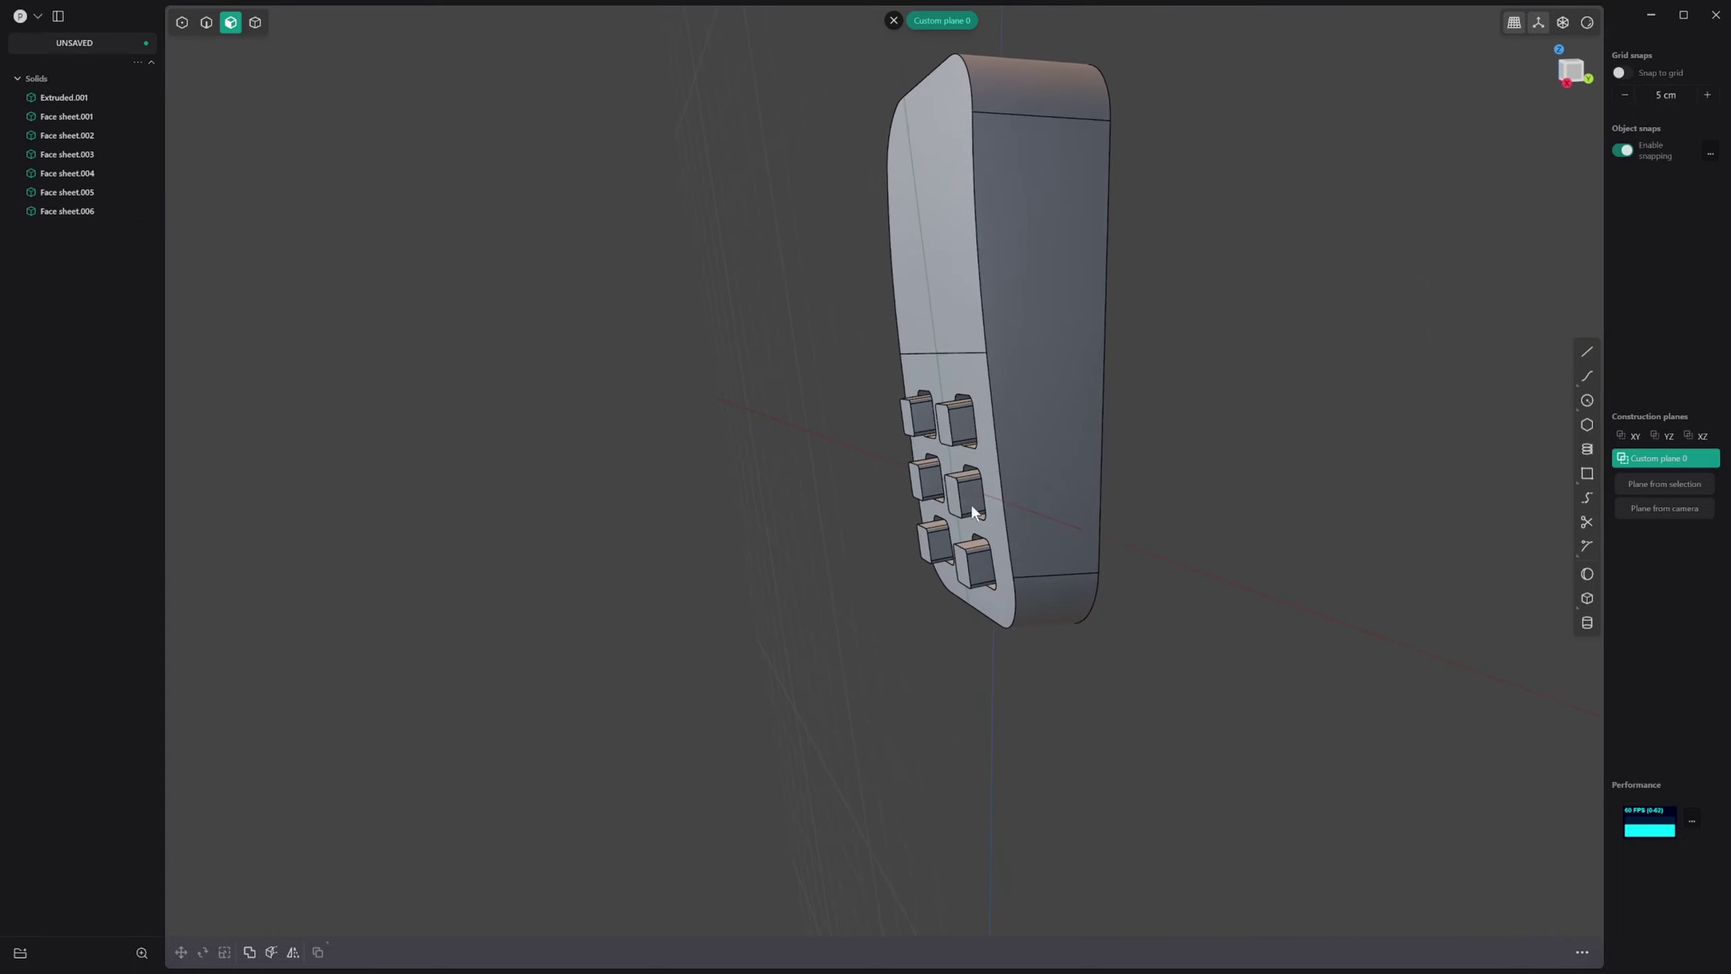
Step: Offset the front faces of all six buttons inward, toward the body's front surface
click(953, 429)
middle_drag(953, 430, 979, 455)
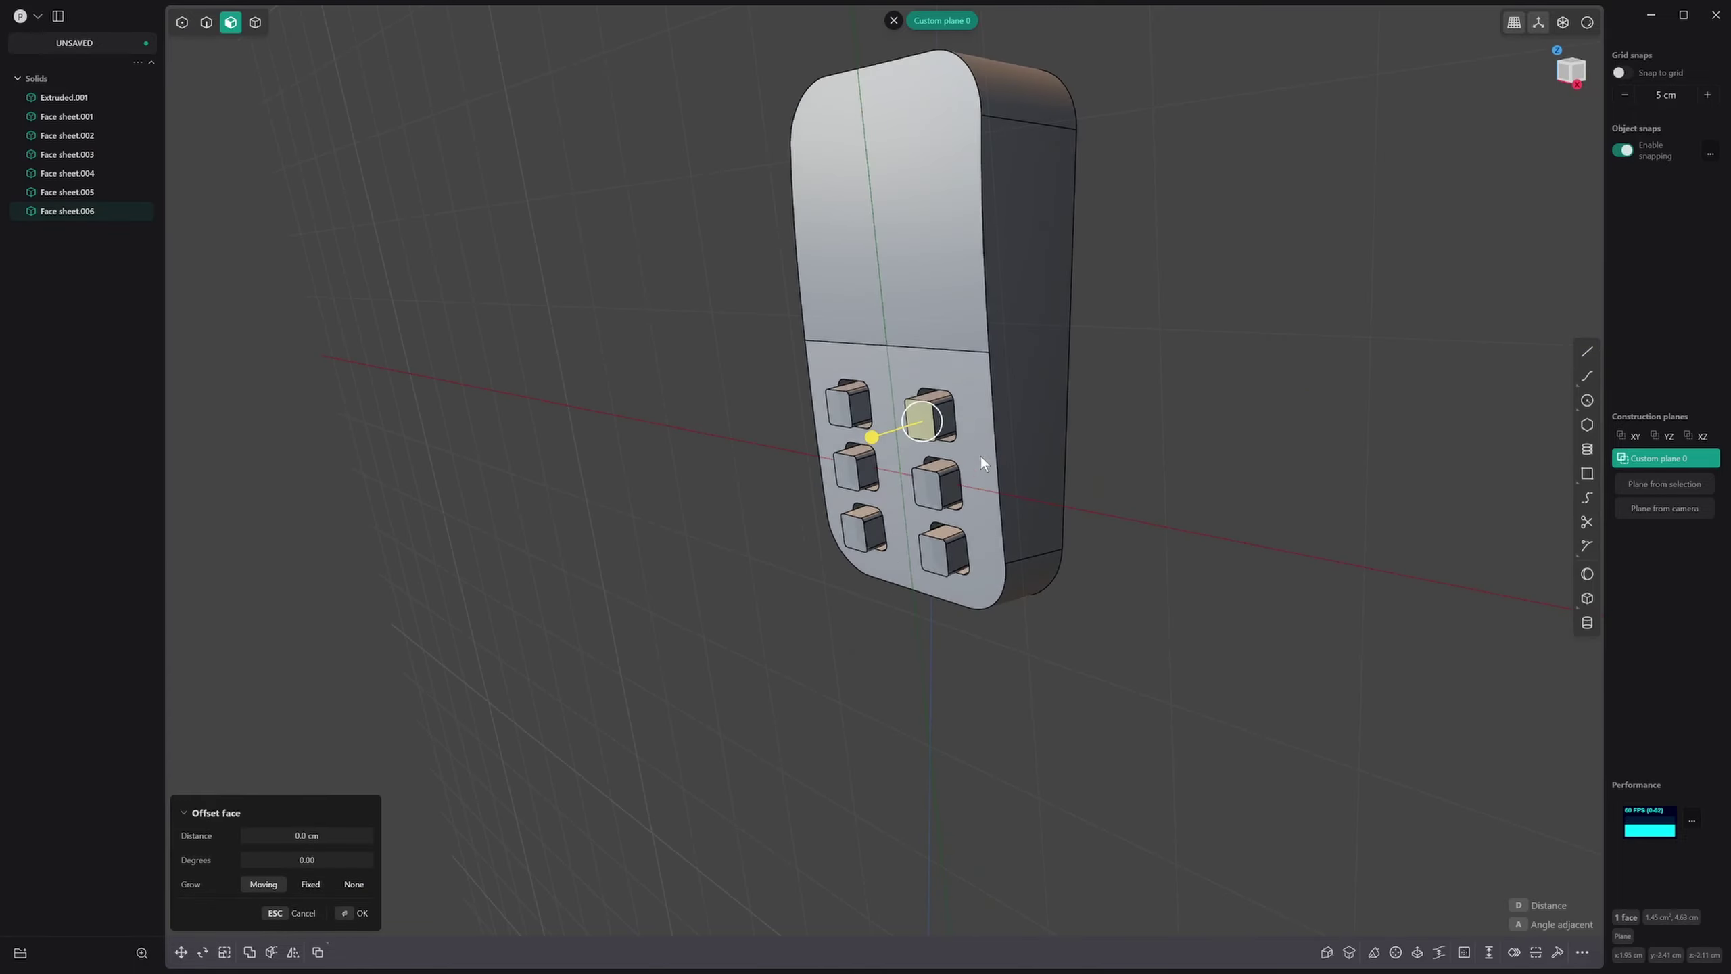
shift+click(849, 405)
shift+click(856, 469)
shift+click(860, 531)
shift+click(934, 549)
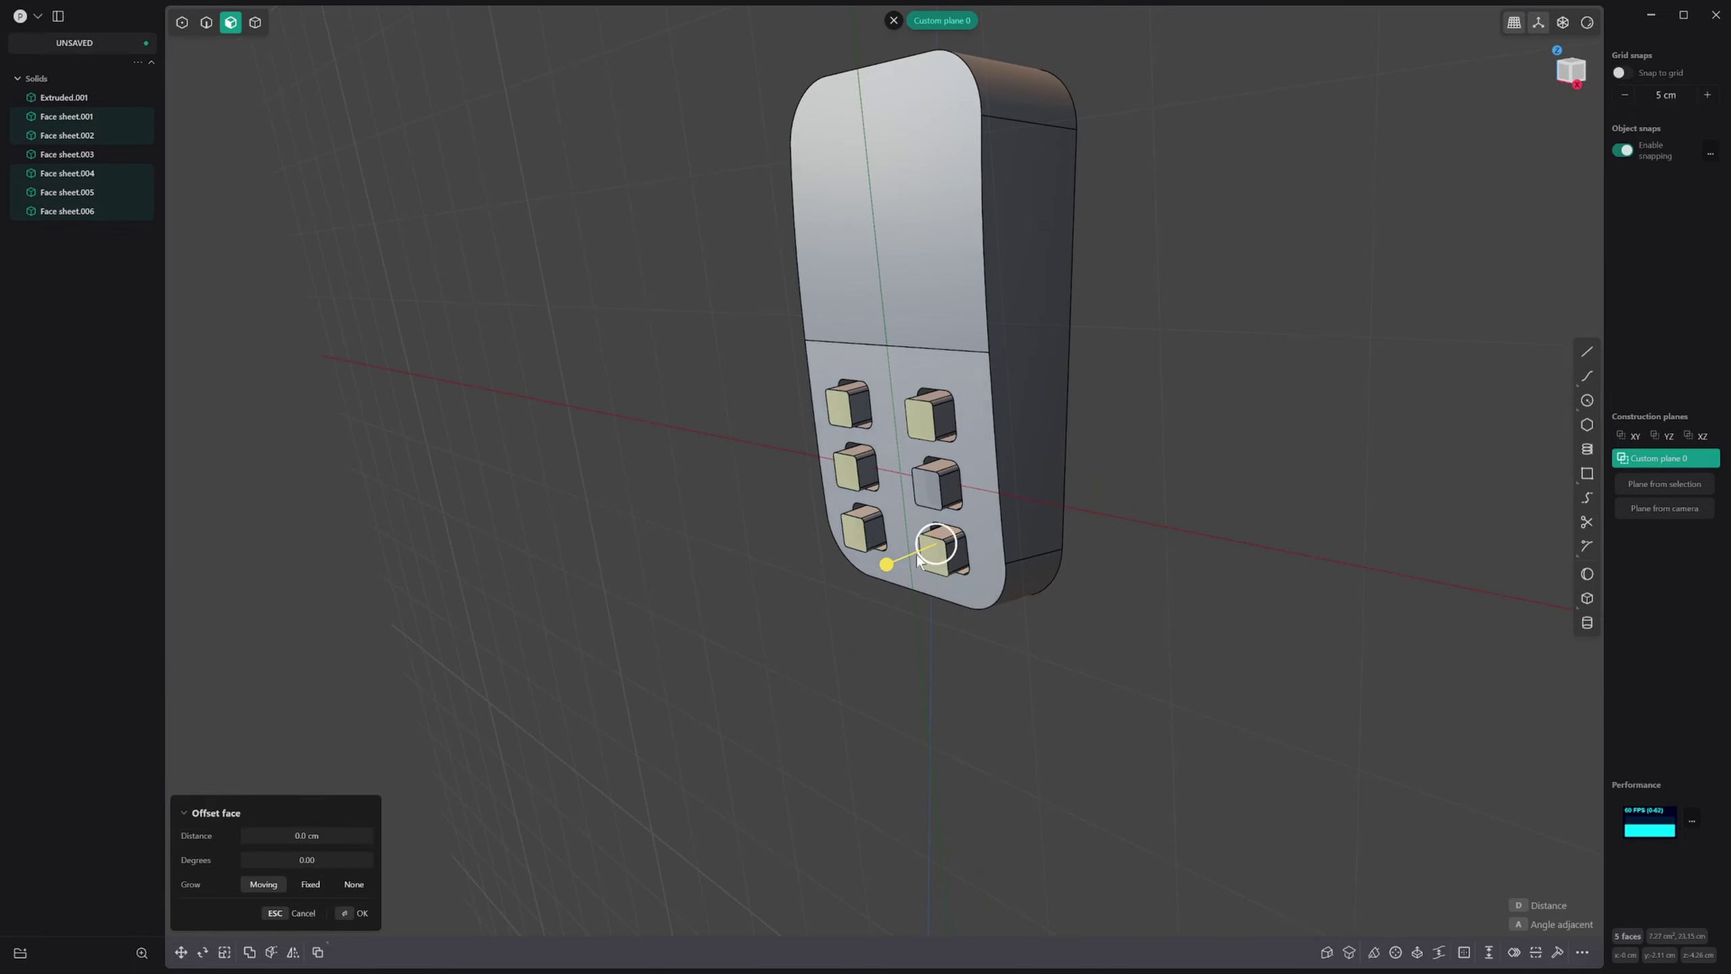
drag(891, 561, 898, 564)
key(Escape)
shift+click(938, 498)
drag(881, 503, 882, 507)
key(Escape)
Step: Select the complete side-wall loops of all six button pockets in the body
middle_drag(935, 477, 979, 478)
scroll(1001, 421, up, 5)
middle_drag(929, 426, 854, 346)
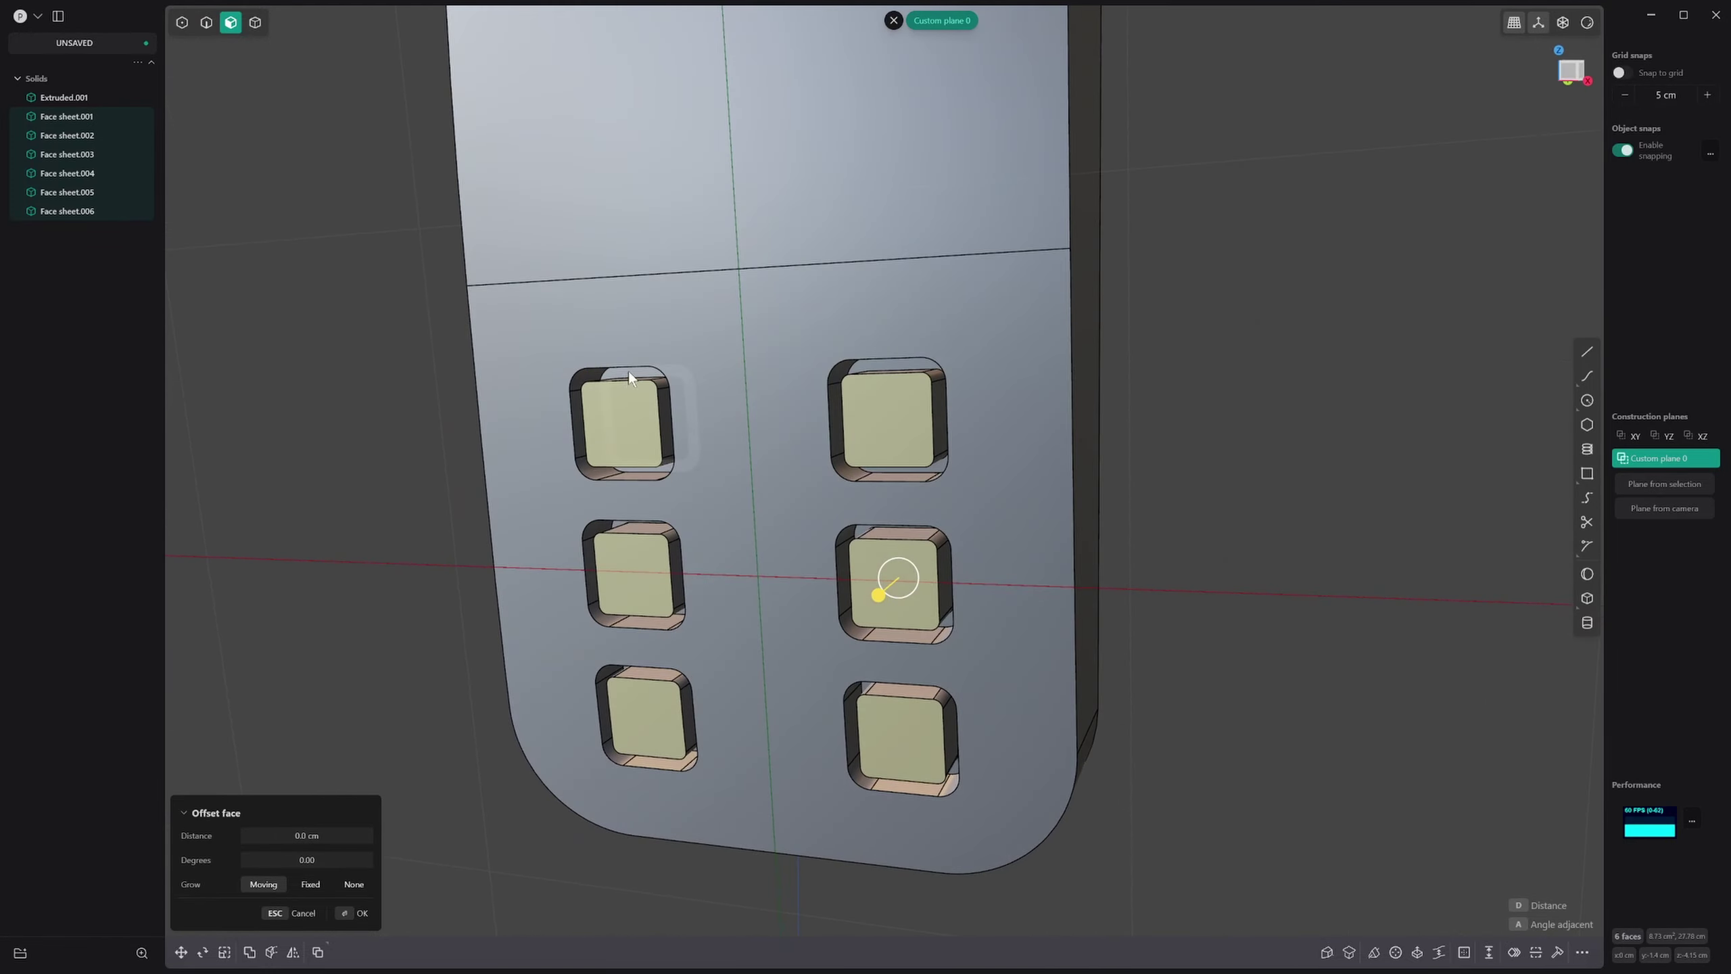
mouse_move(627, 374)
middle_down()
mouse_move(652, 340)
mouse_move(687, 402)
mouse_move(599, 340)
mouse_move(610, 387)
middle_up()
double_click(611, 394)
click(869, 367)
double_click(605, 388)
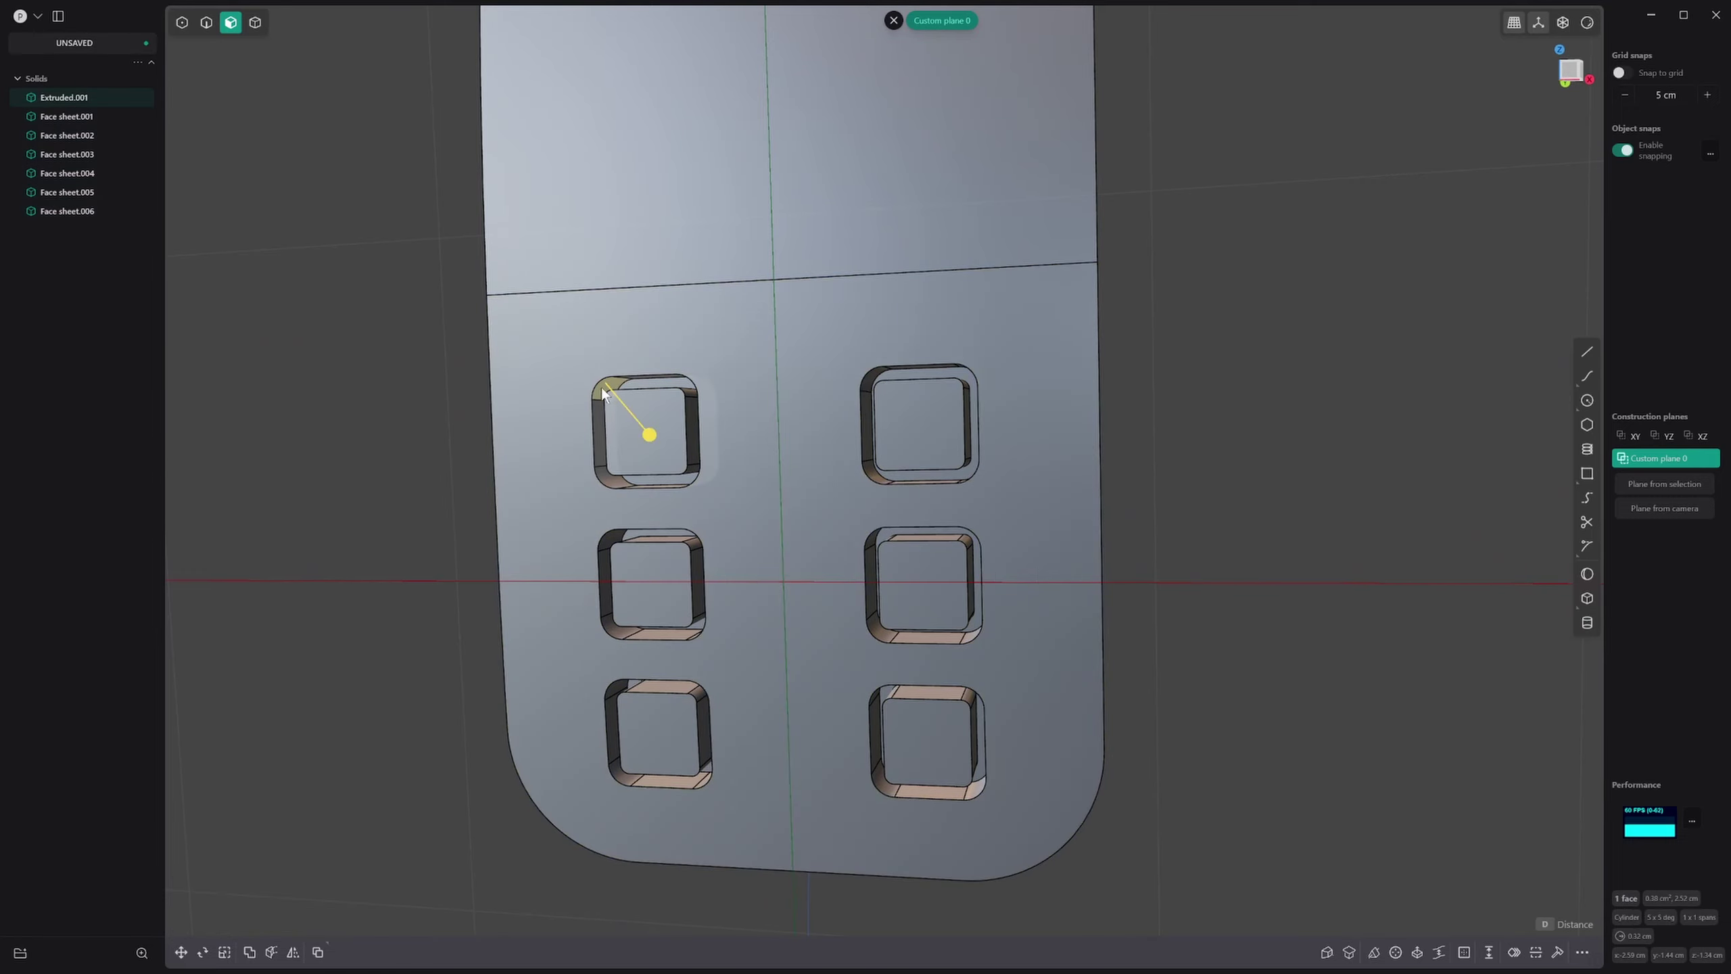
shift+double_click(882, 371)
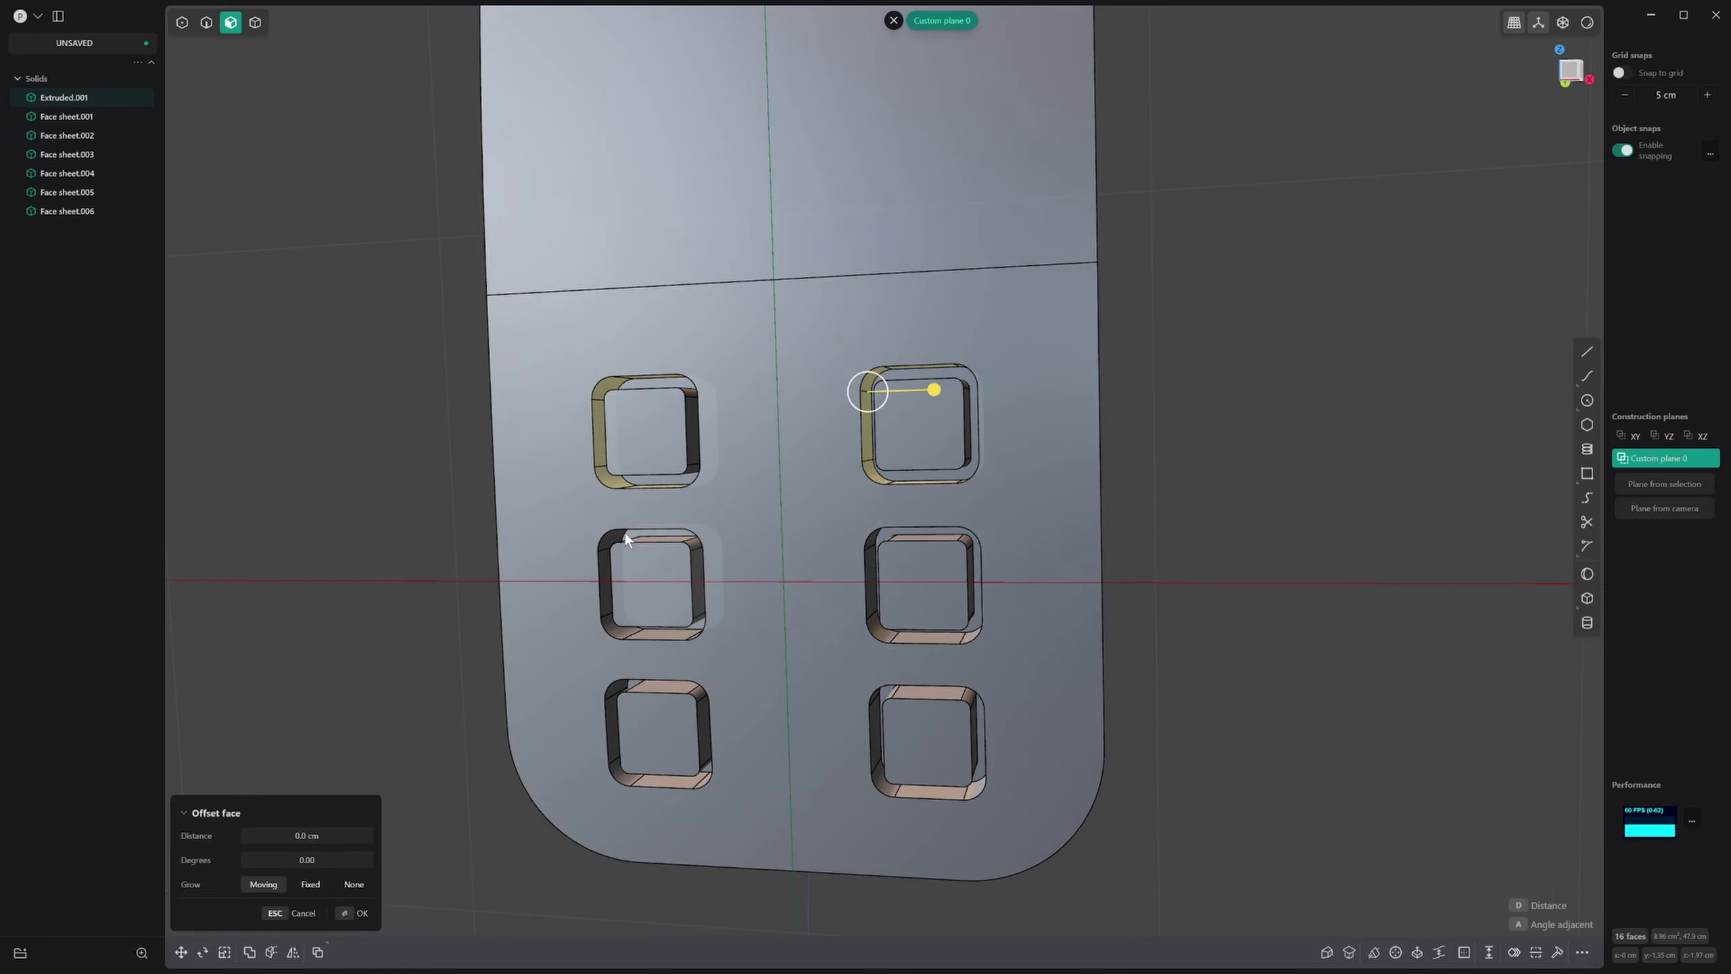
shift+double_click(614, 536)
shift+double_click(879, 538)
shift+double_click(617, 681)
middle_drag(787, 697, 852, 687)
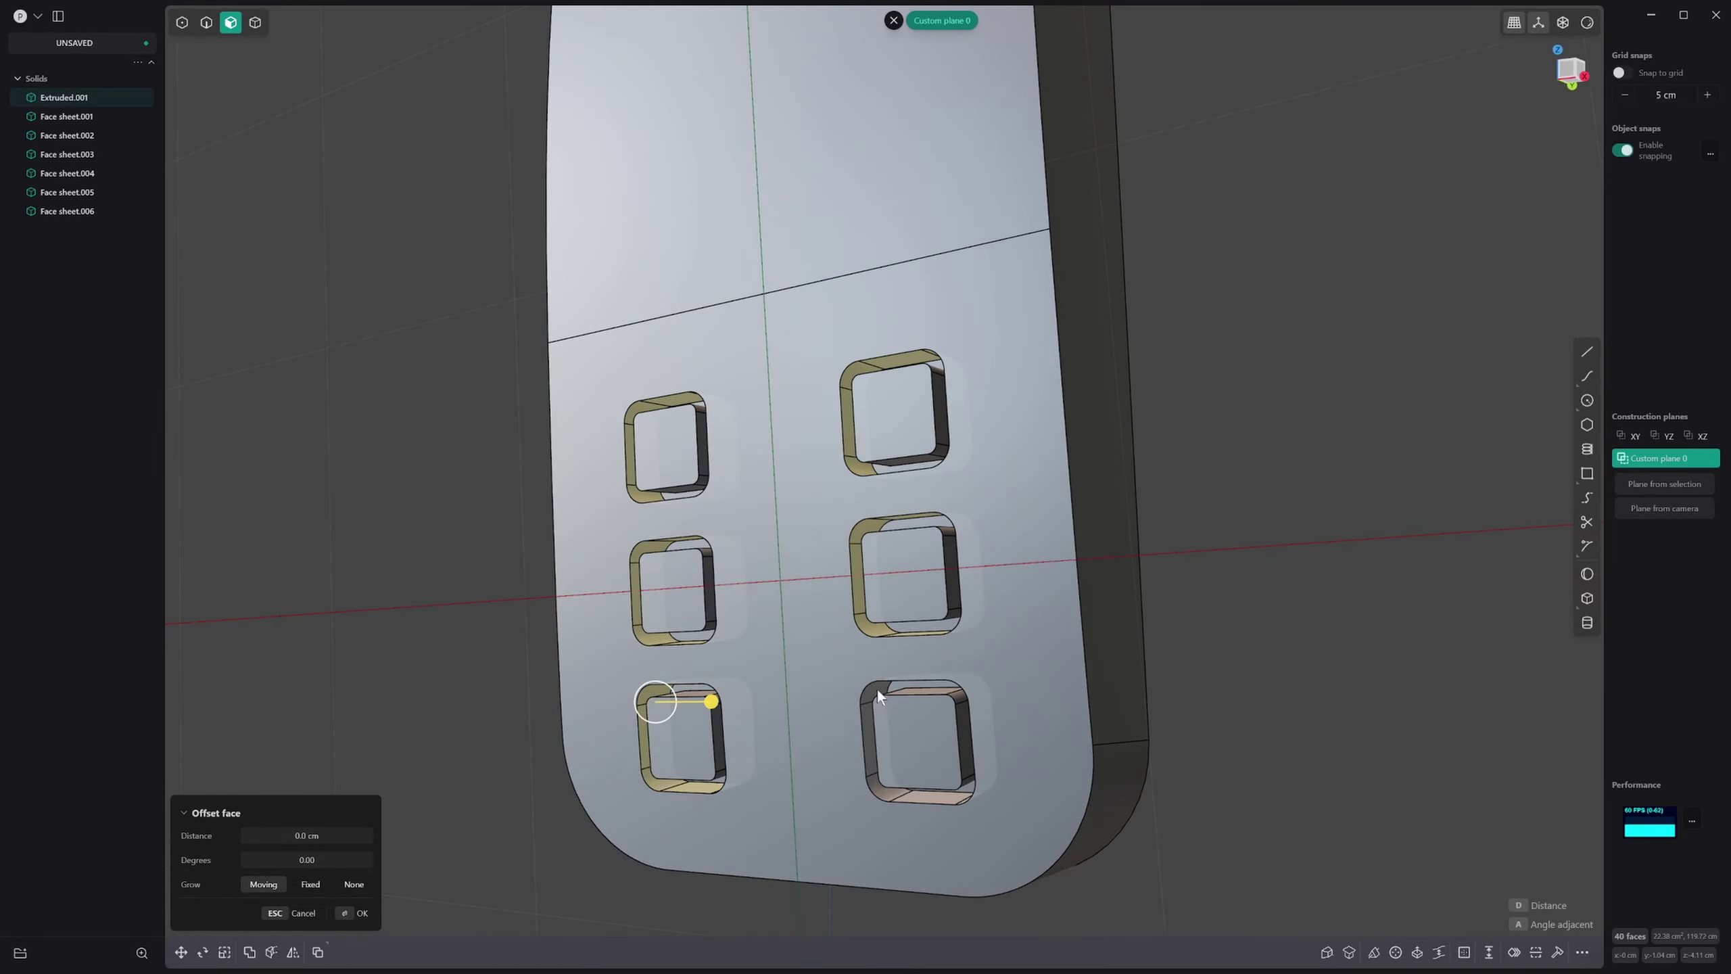
shift+double_click(877, 684)
Step: Try to scale the selected pocket walls uniformly by 0.8
key(s)
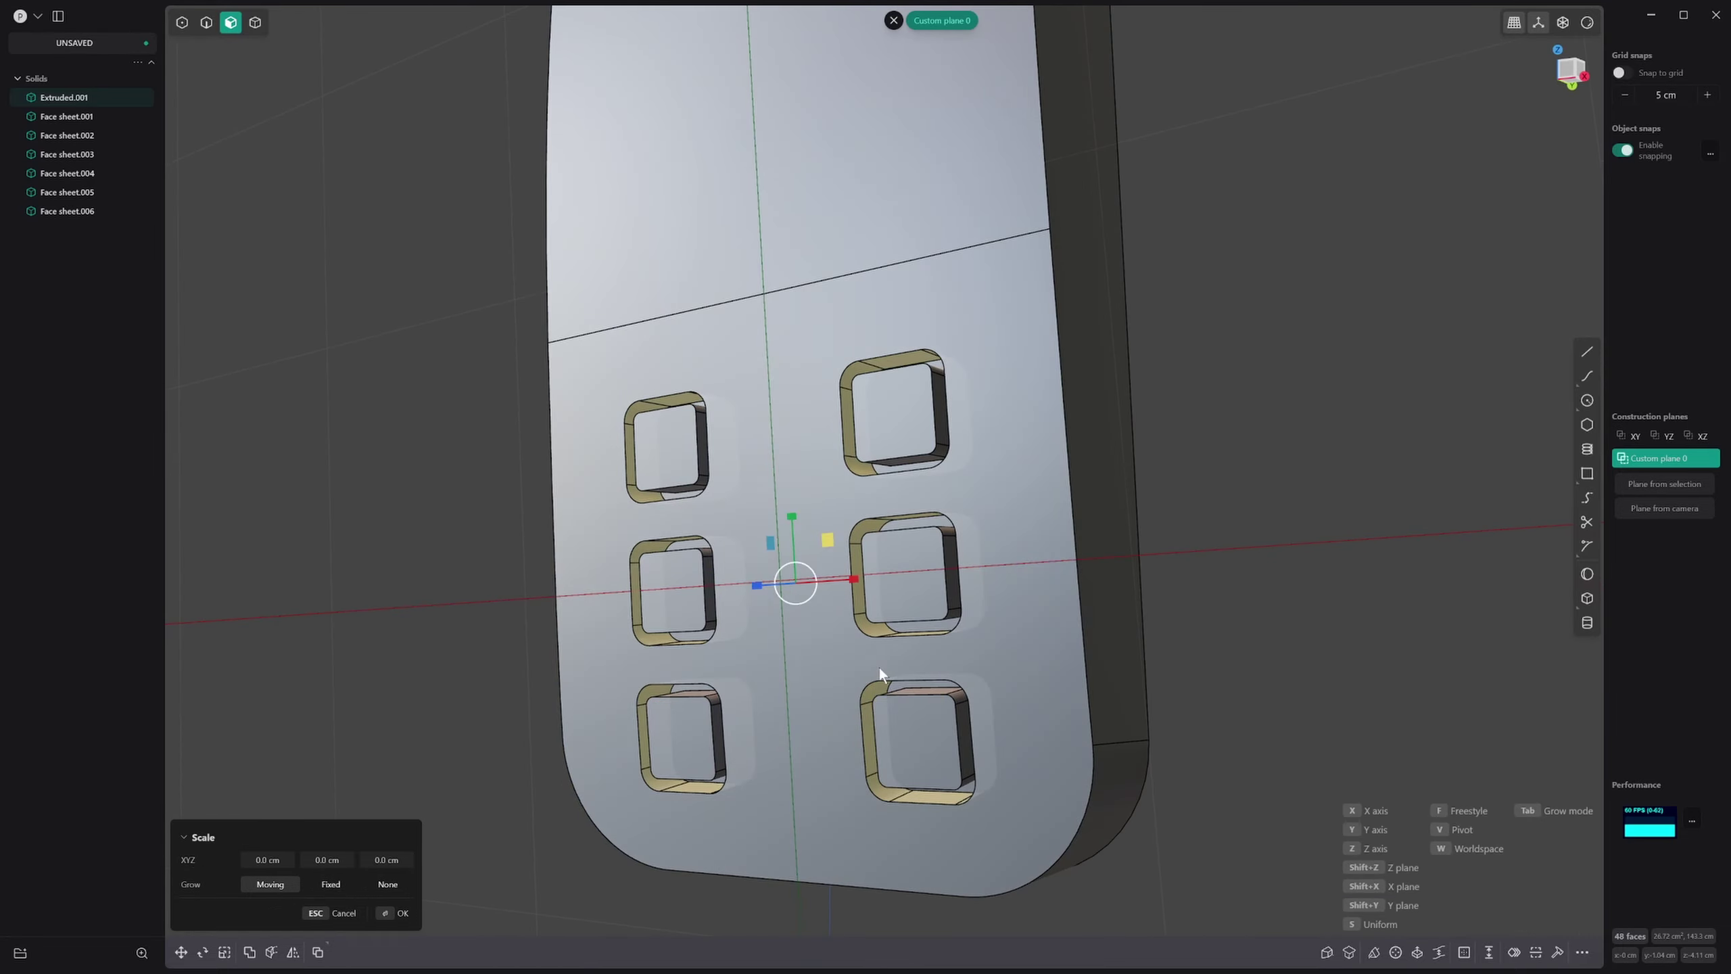
text(0.8)
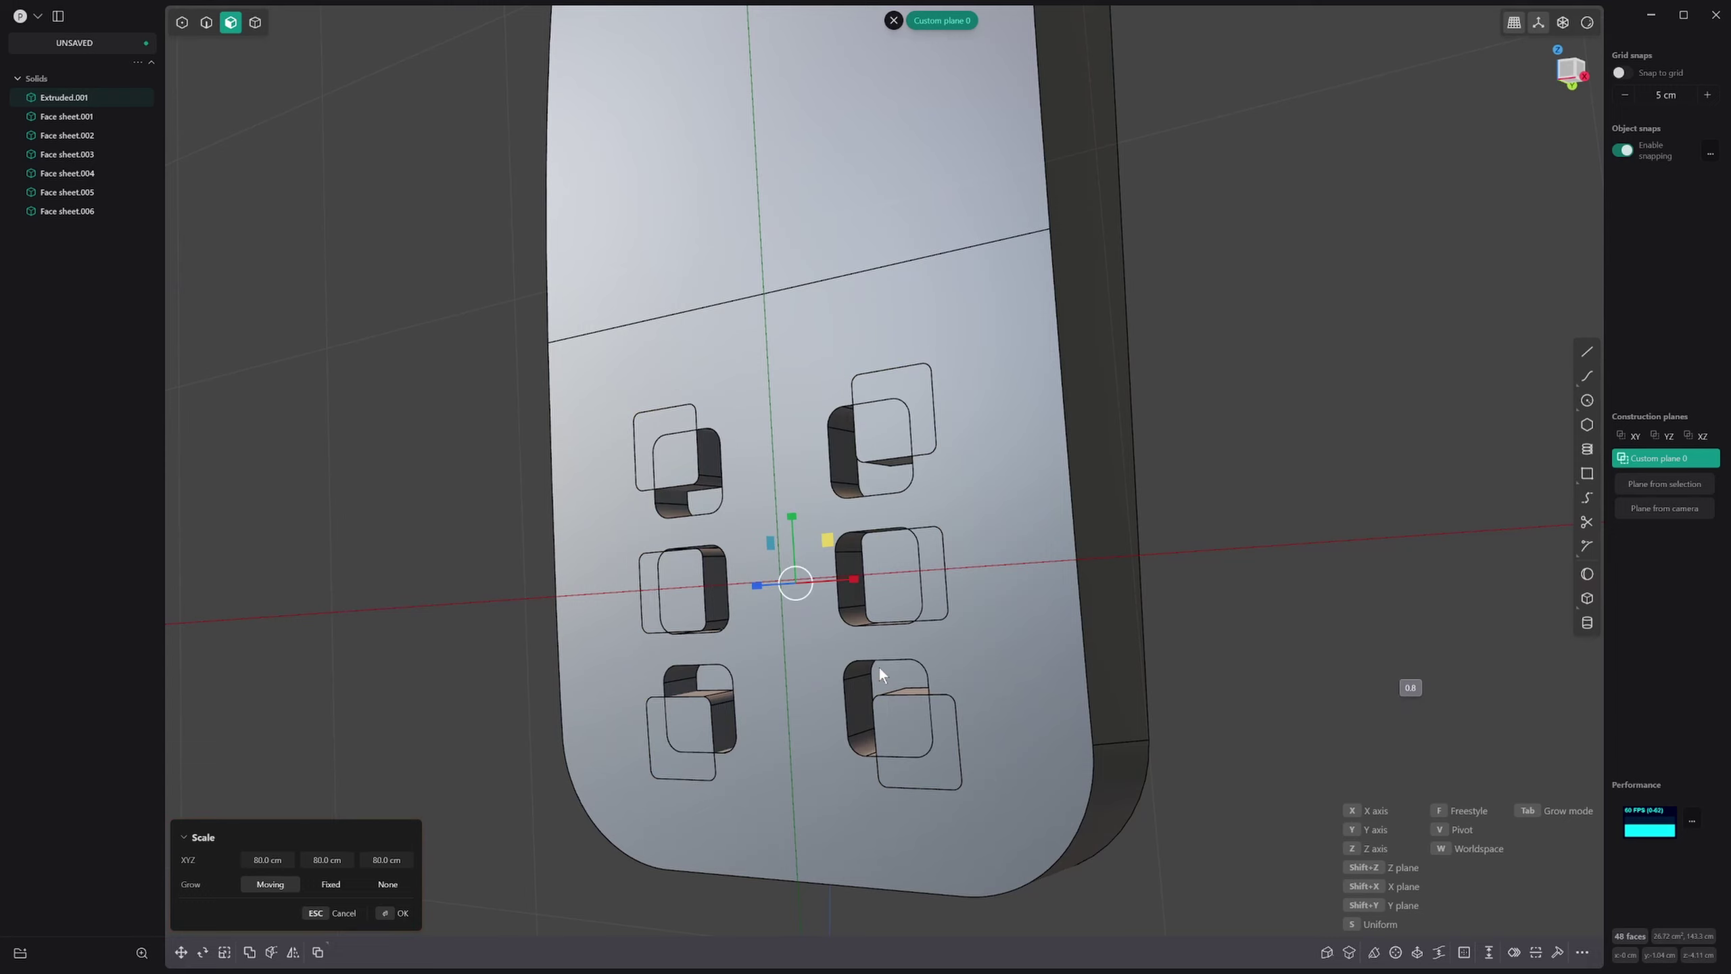
key(Return)
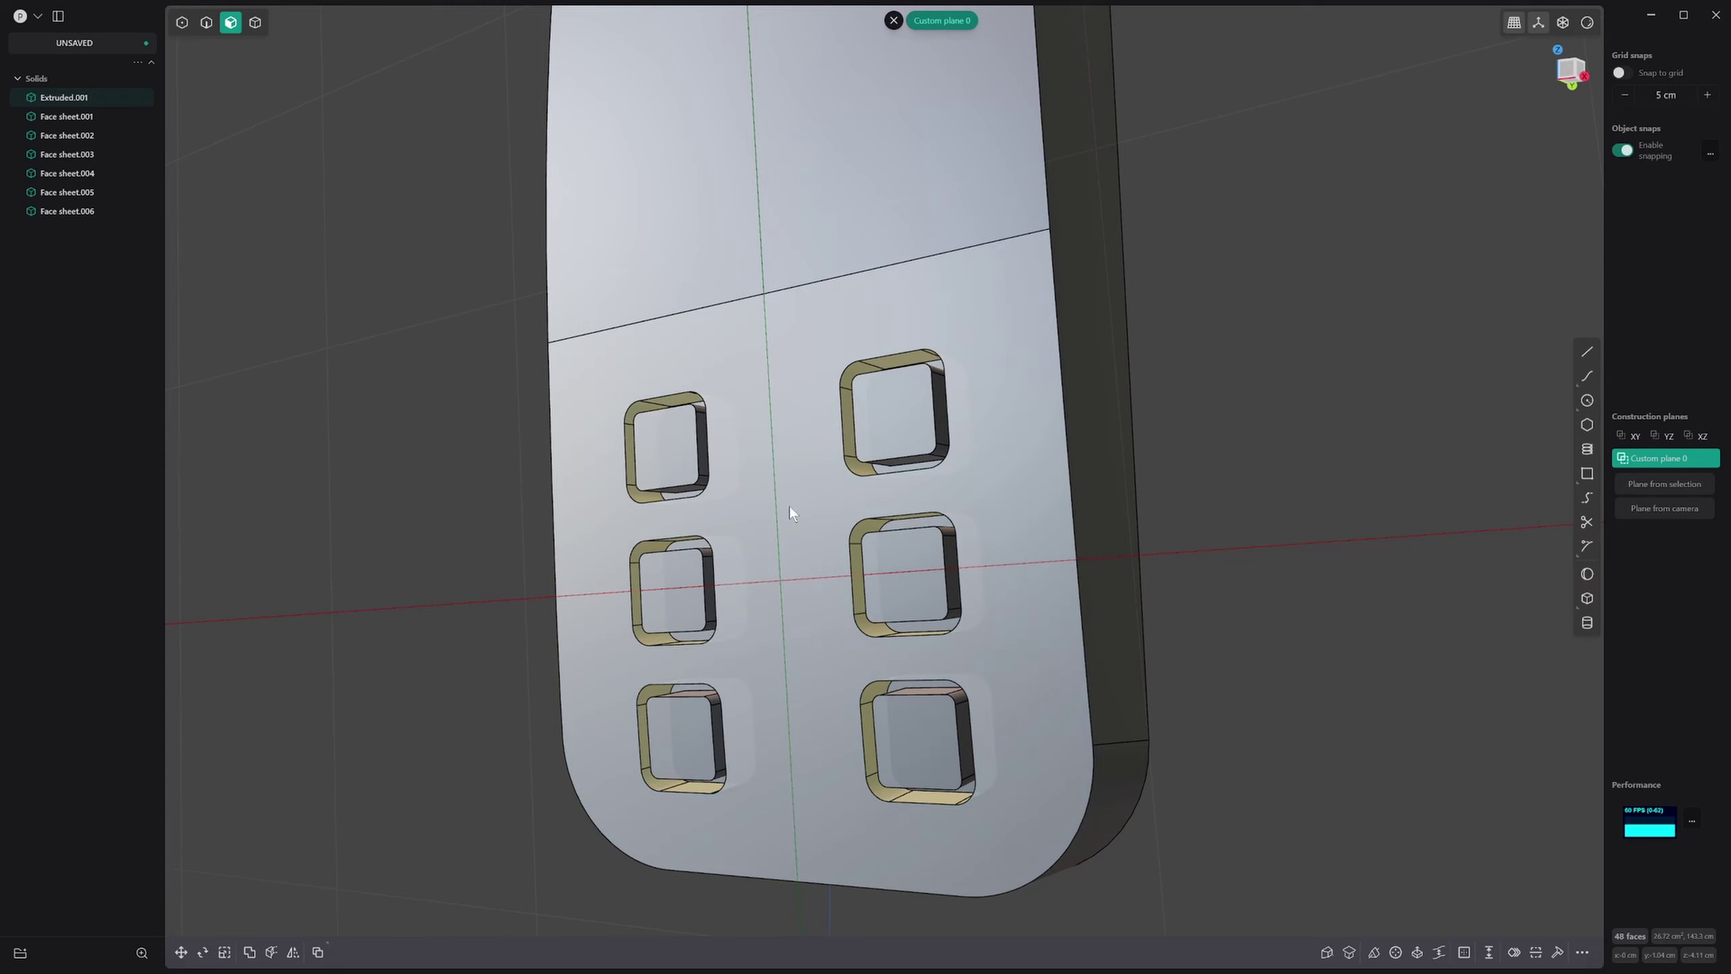
Step: Offset the six pockets' side walls inward to narrow the gap around the buttons
middle_drag(791, 505, 860, 458)
key(o)
drag(918, 425, 925, 430)
key(Return)
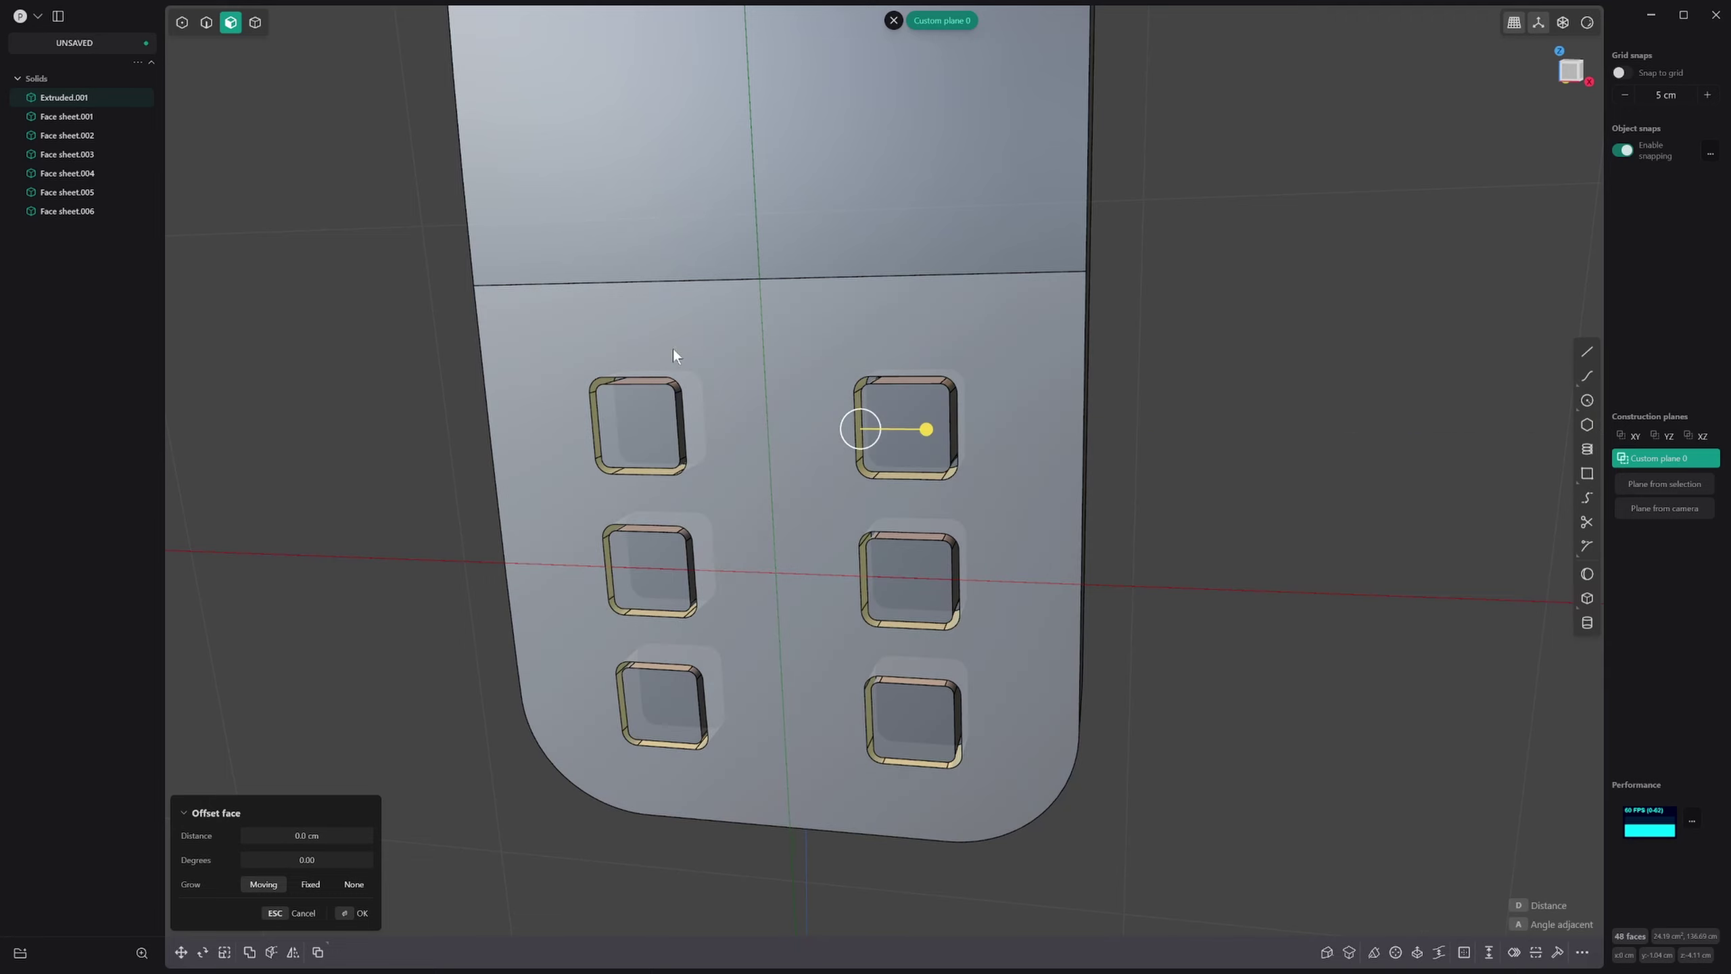
Step: Fillet the front rim edges of the button pockets
key(2)
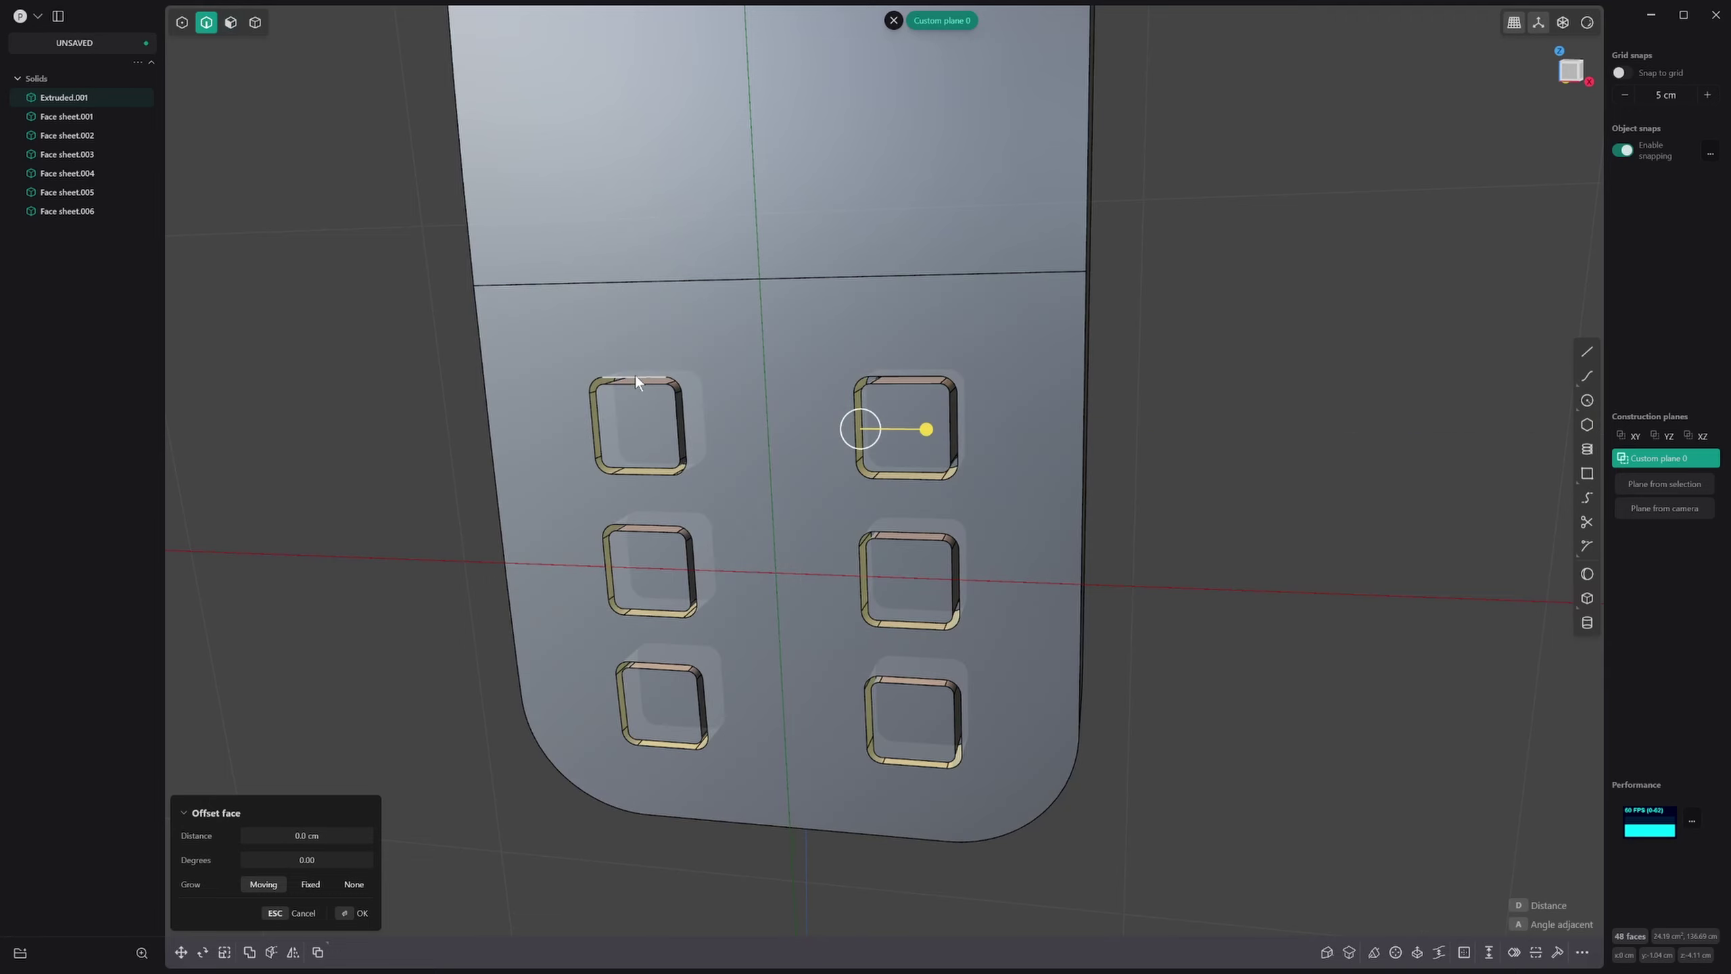
click(635, 376)
middle_drag(648, 418, 647, 400)
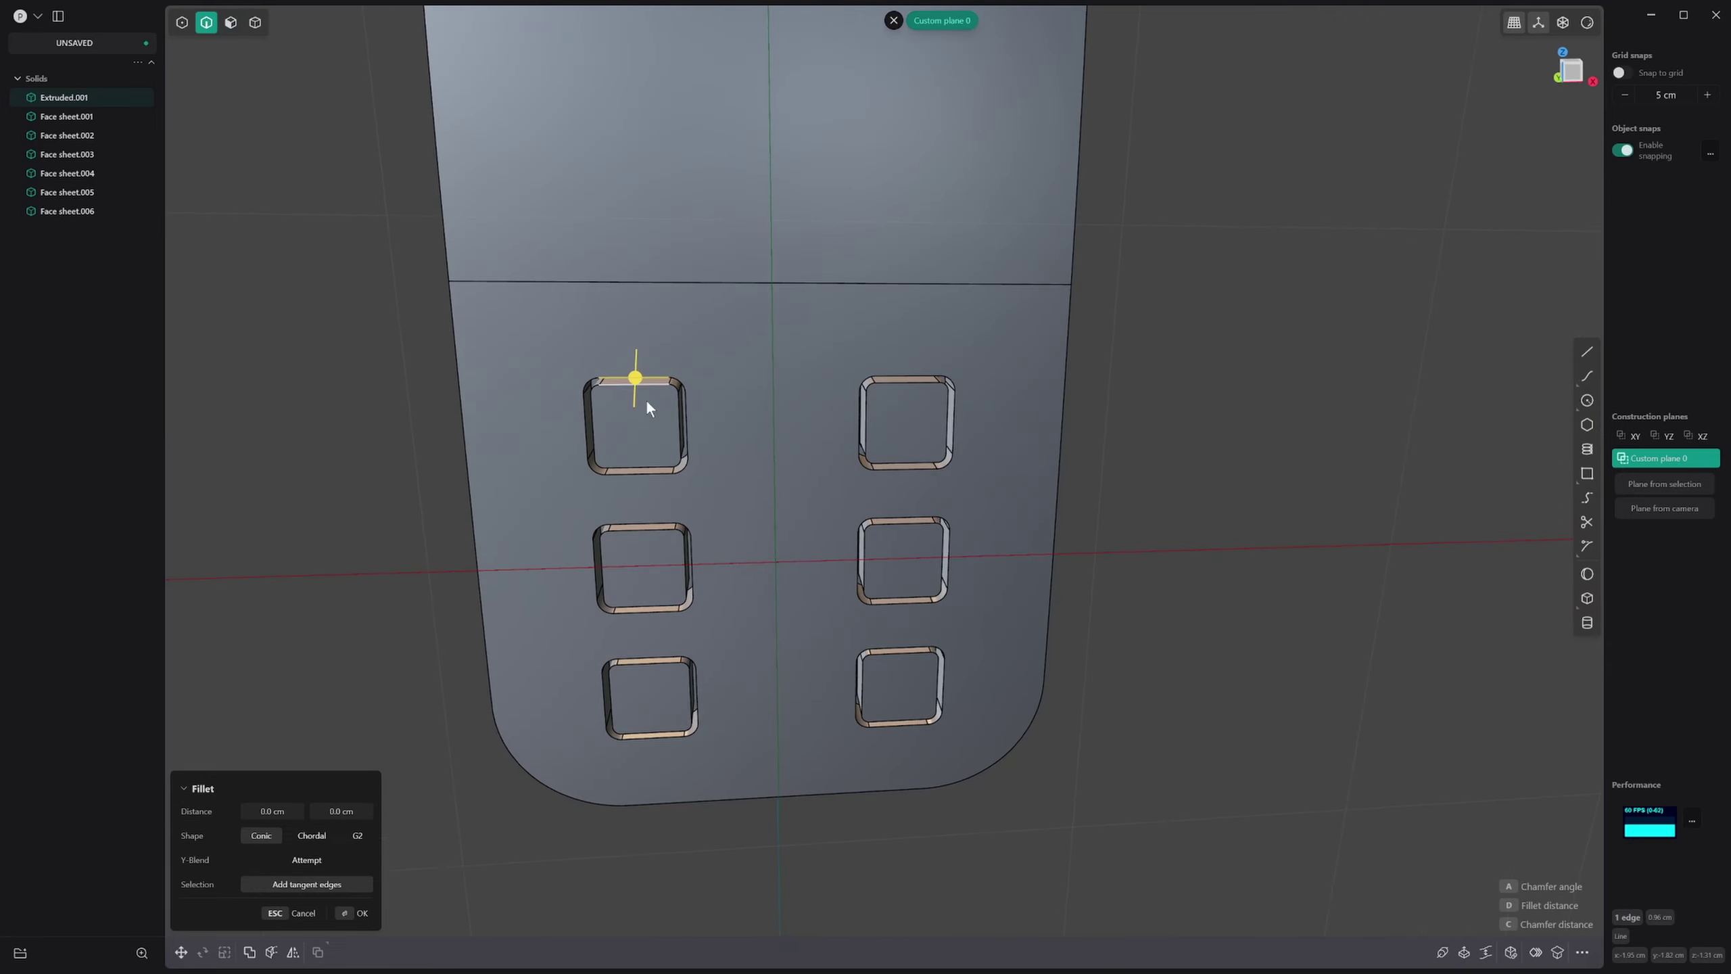
click(898, 377)
click(620, 523)
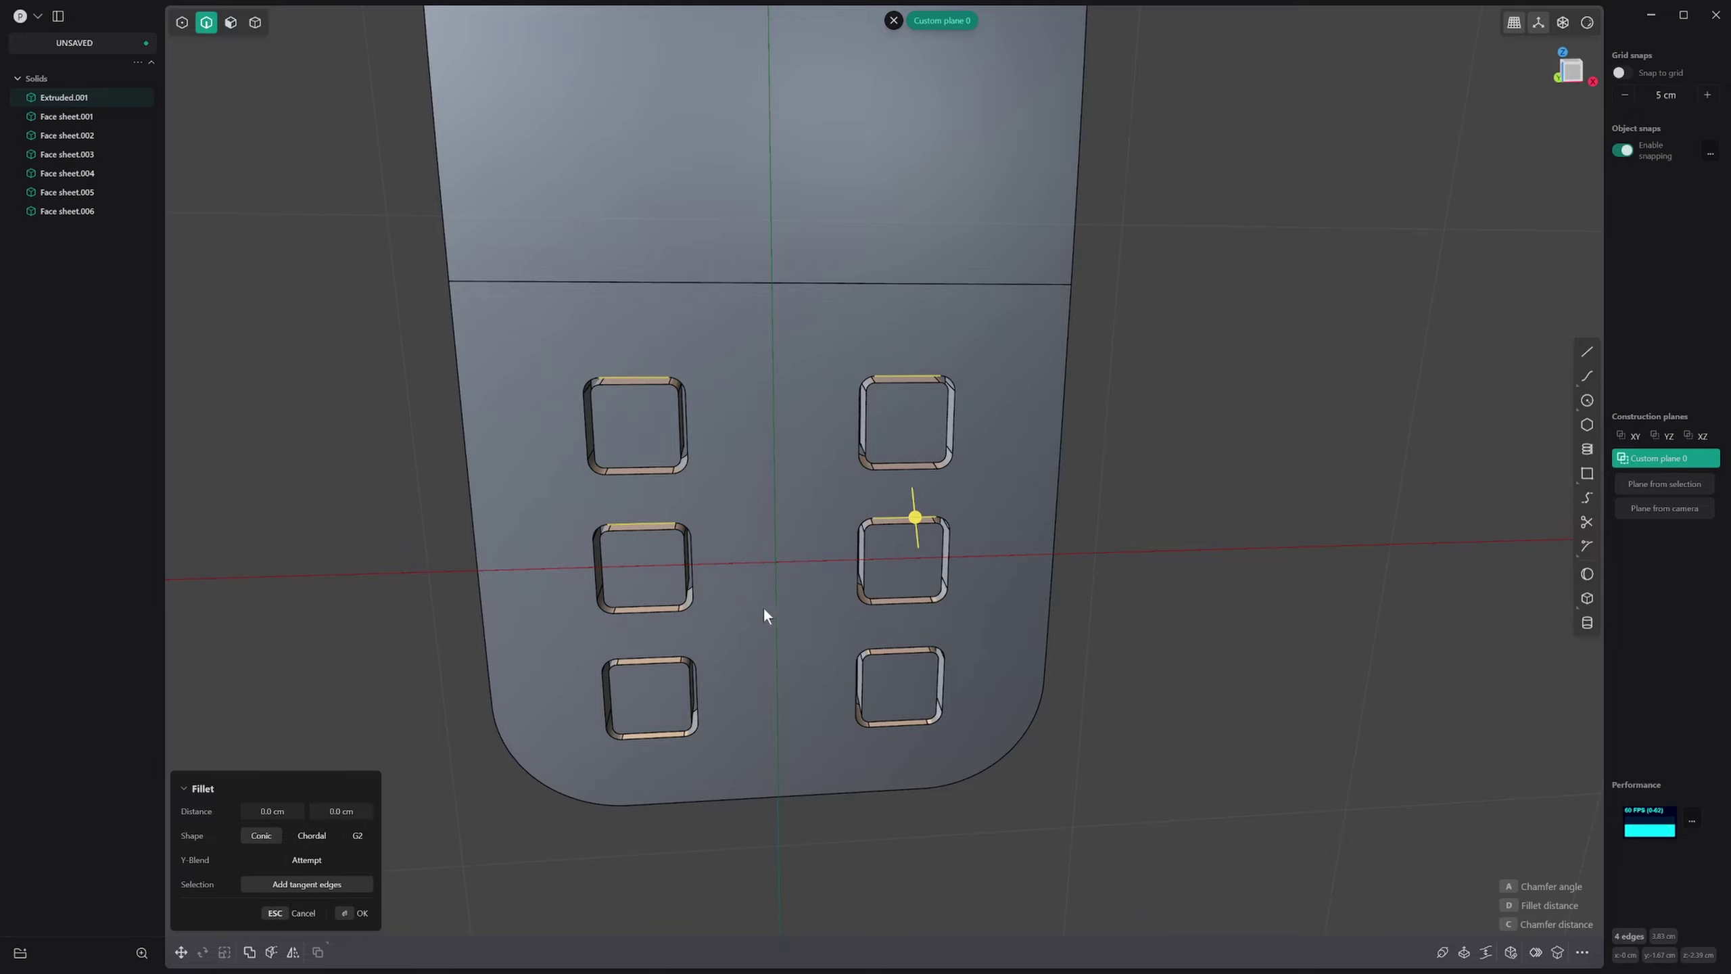
drag(879, 649, 878, 642)
key(Return)
middle_drag(879, 642, 995, 528)
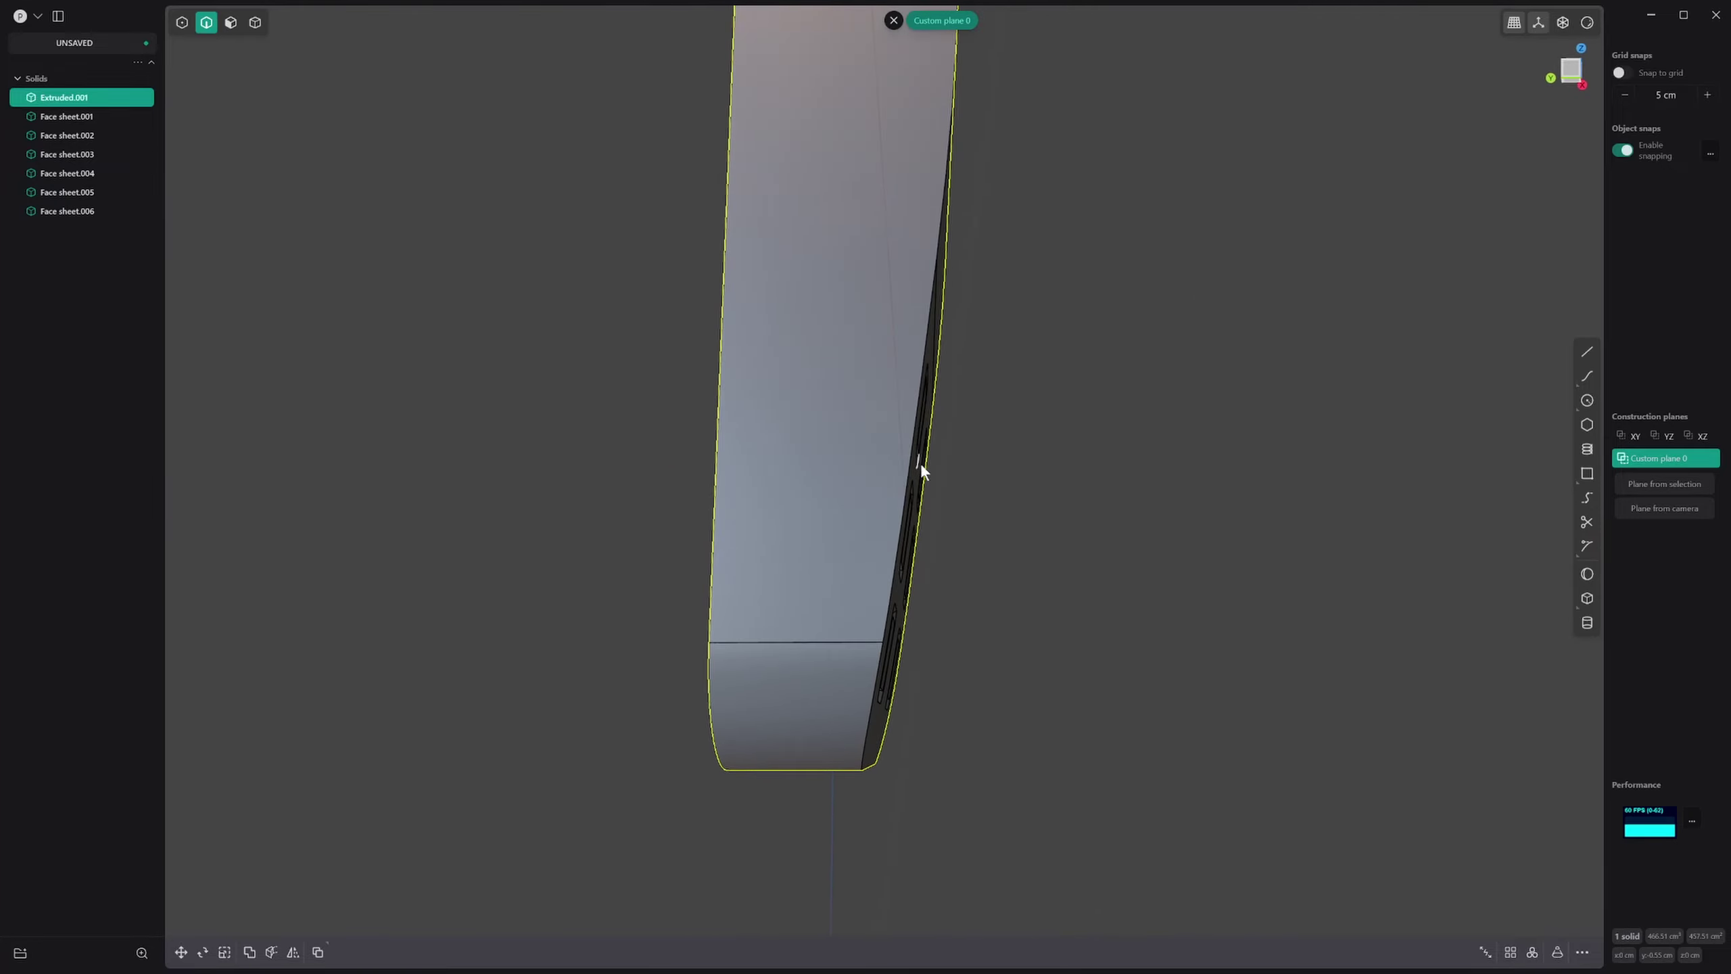
drag(939, 440, 900, 603)
middle_drag(1118, 545, 913, 533)
click(1019, 536)
click(835, 440)
key(b)
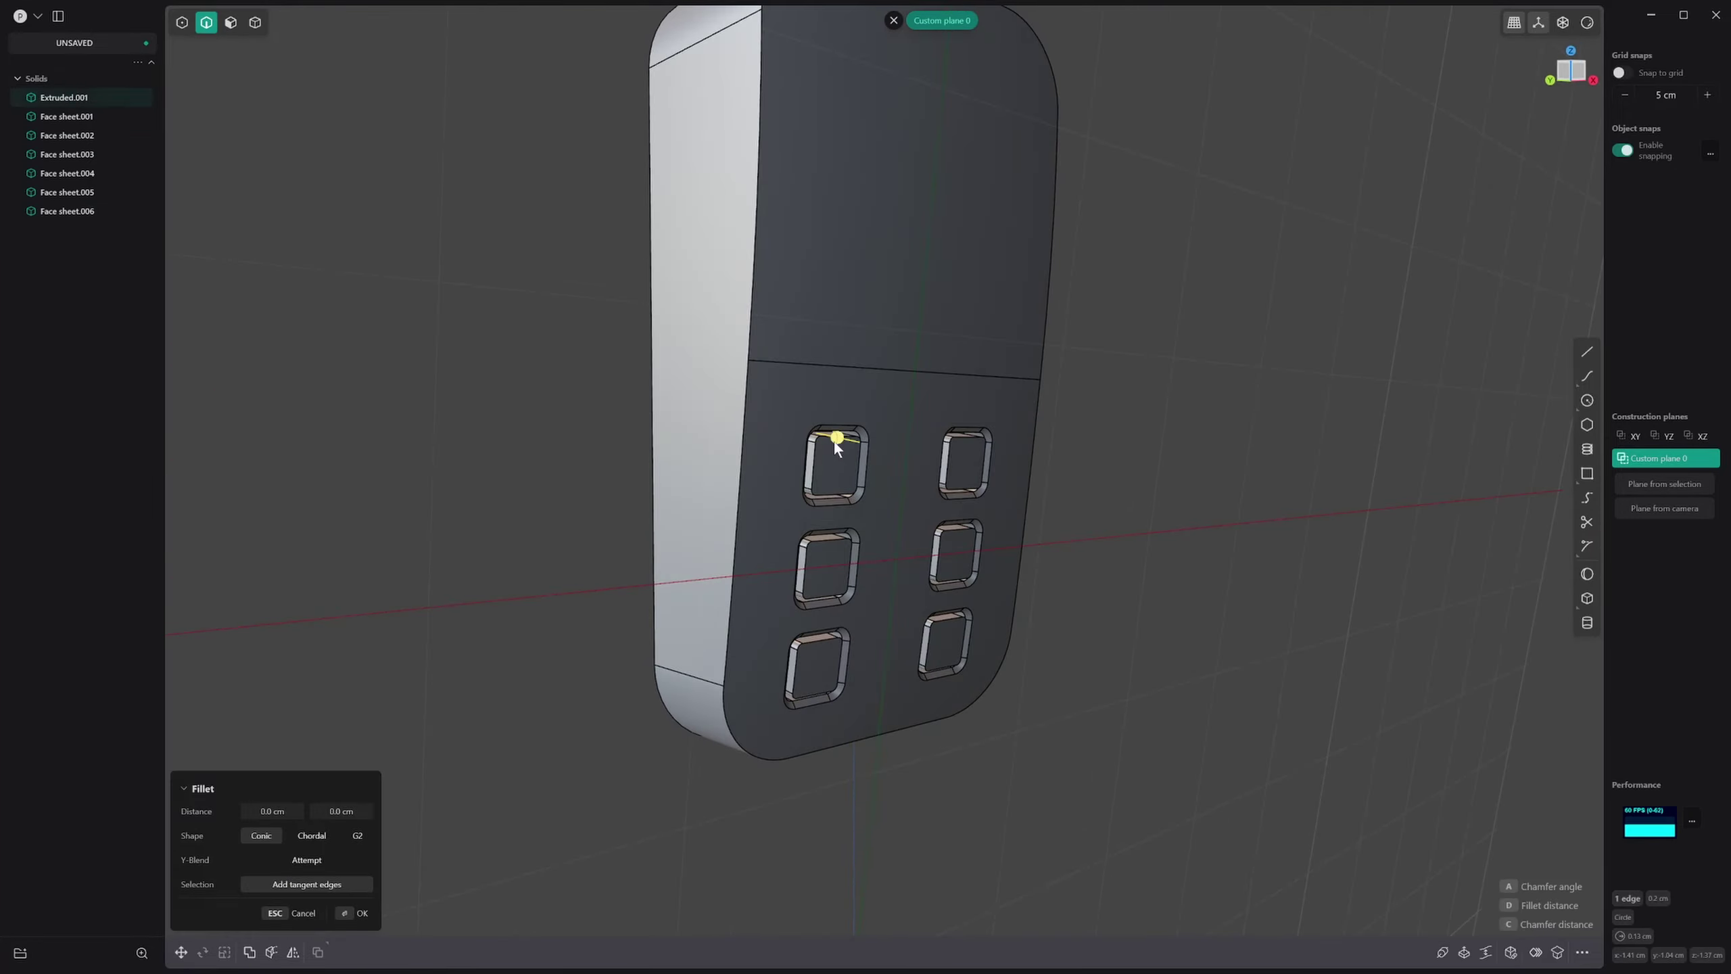
middle_drag(948, 453, 888, 468)
key(Escape)
Step: Flatten the front faces of all six buttons by scaling them to 0 along the custom plane's Z axis
scroll(863, 464, up, 2)
key(3)
click(821, 457)
key(o)
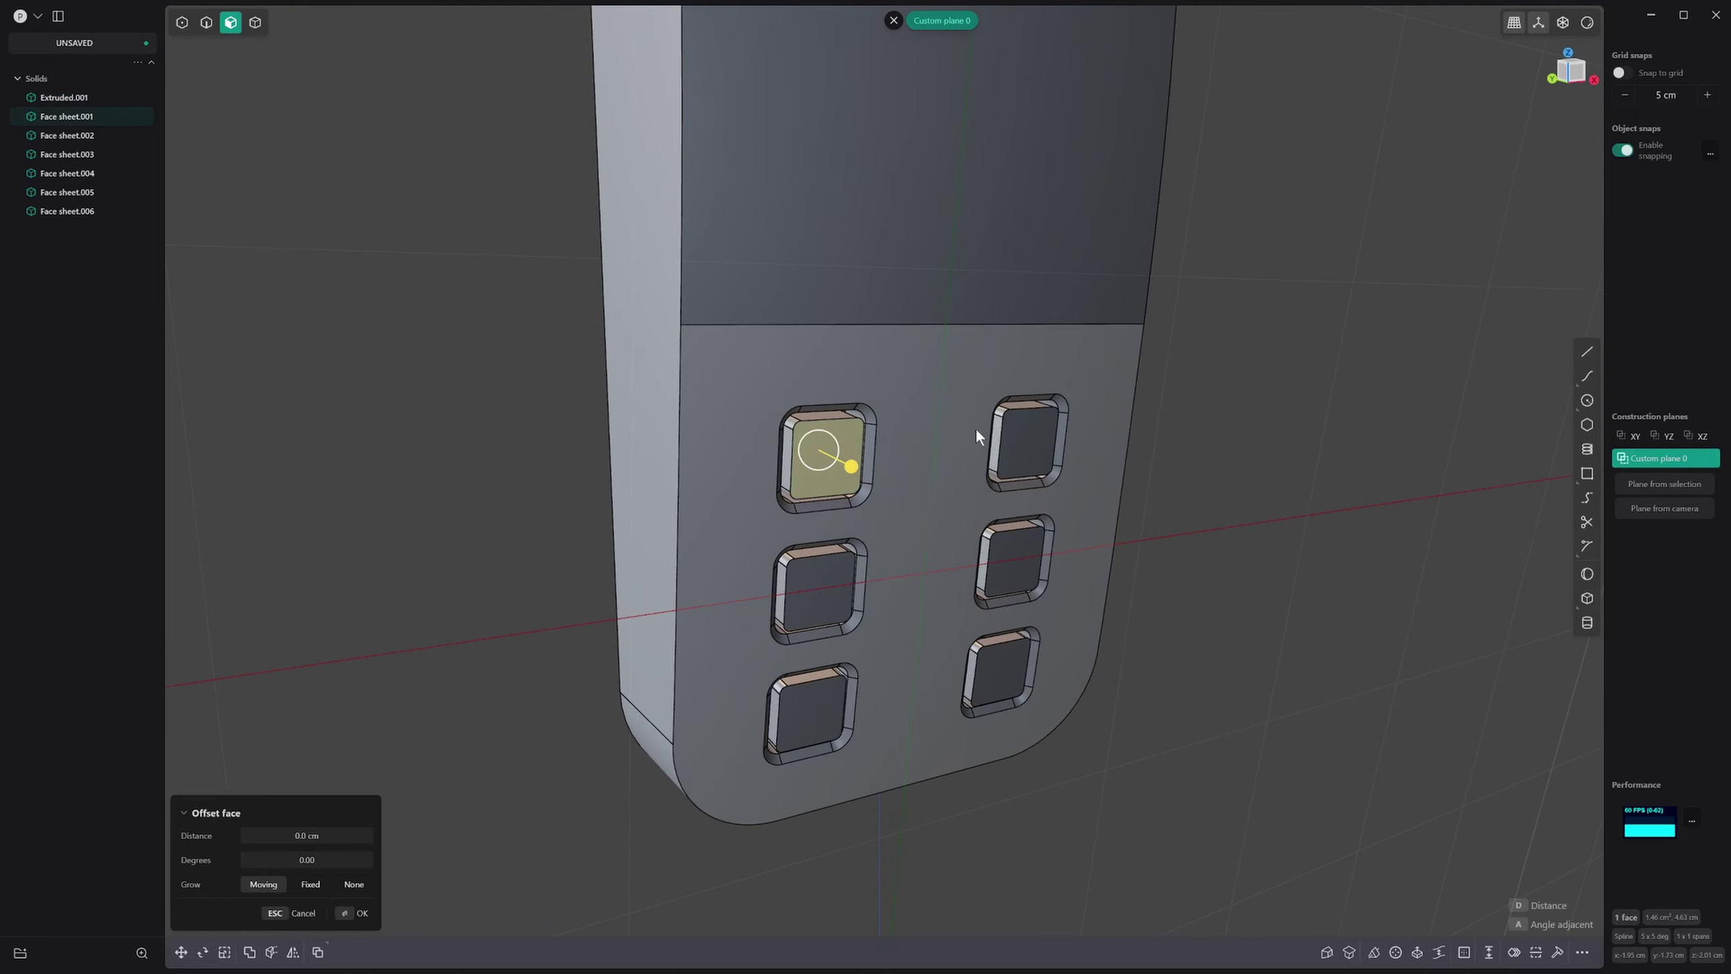
shift+click(1031, 448)
shift+click(814, 587)
shift+click(1031, 568)
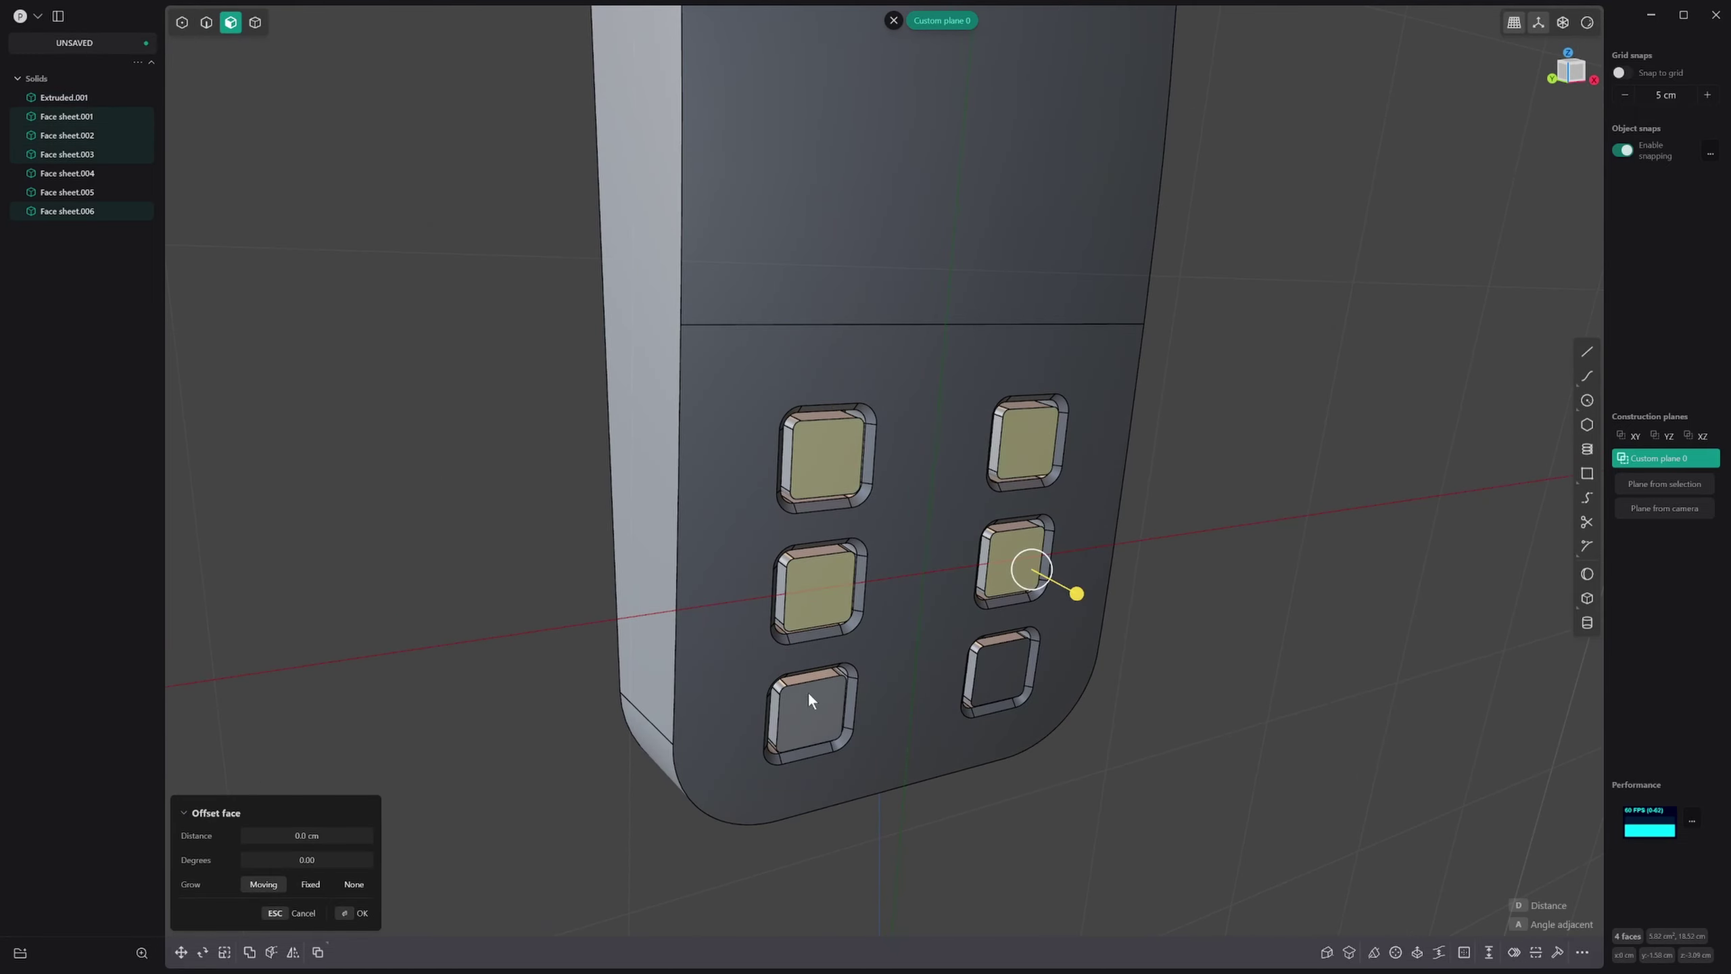
shift+click(808, 703)
shift+click(1002, 671)
middle_drag(921, 304, 933, 308)
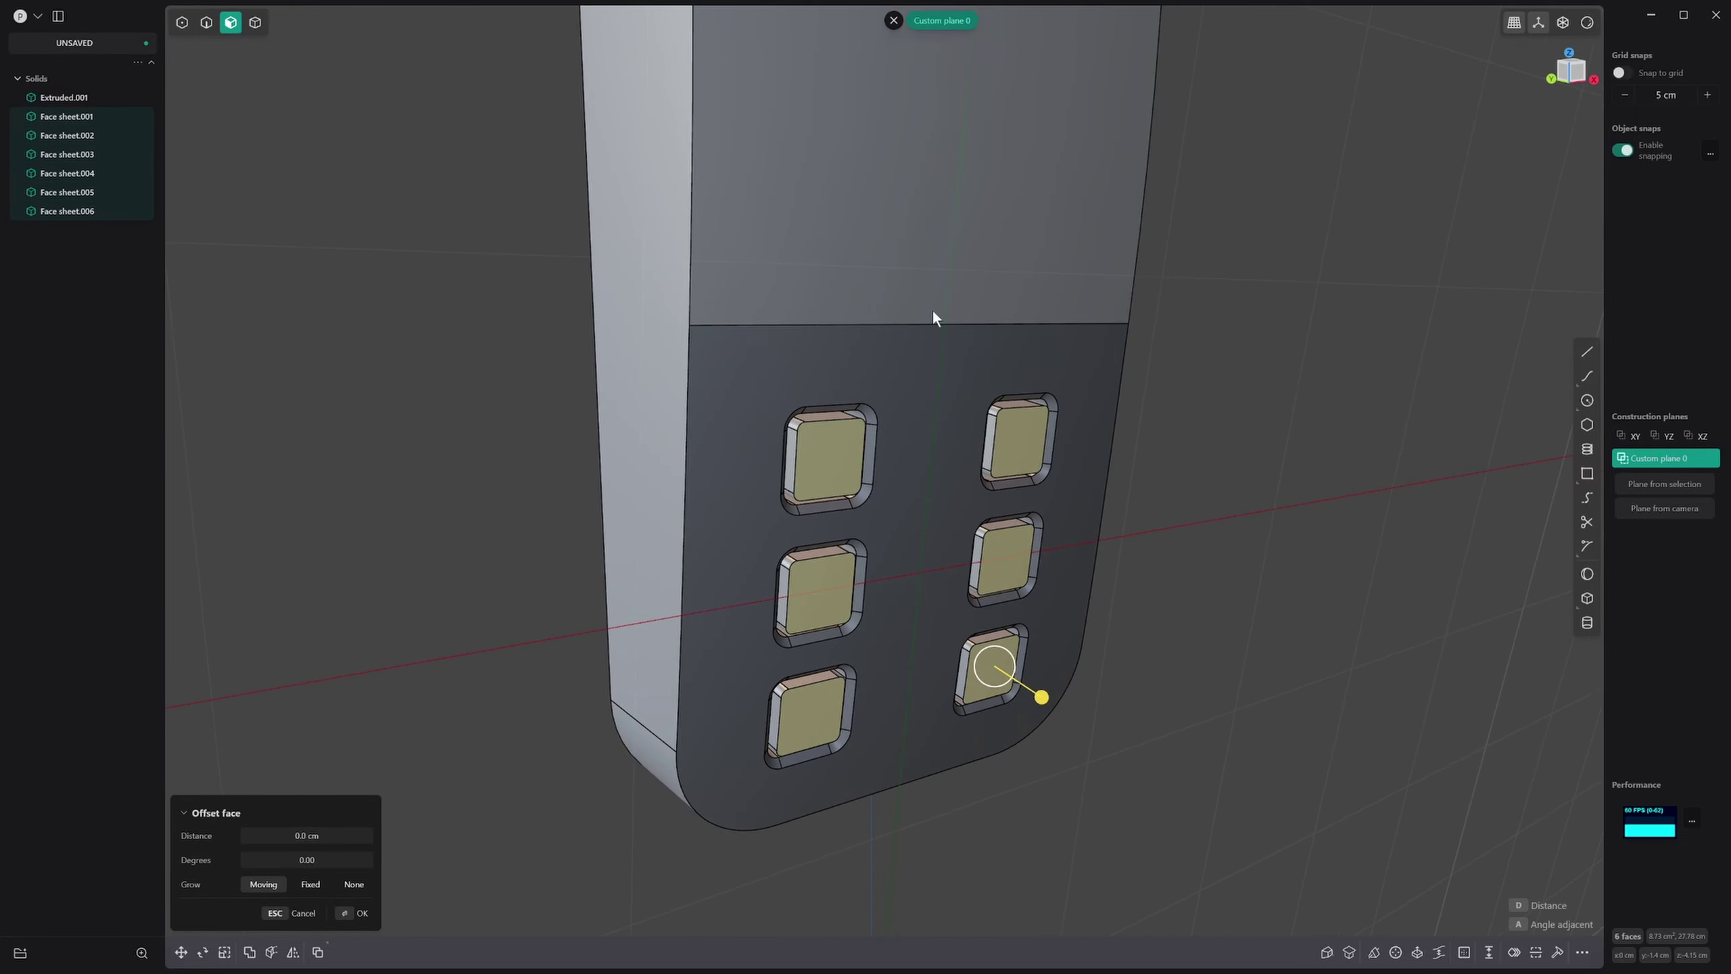
text(s)
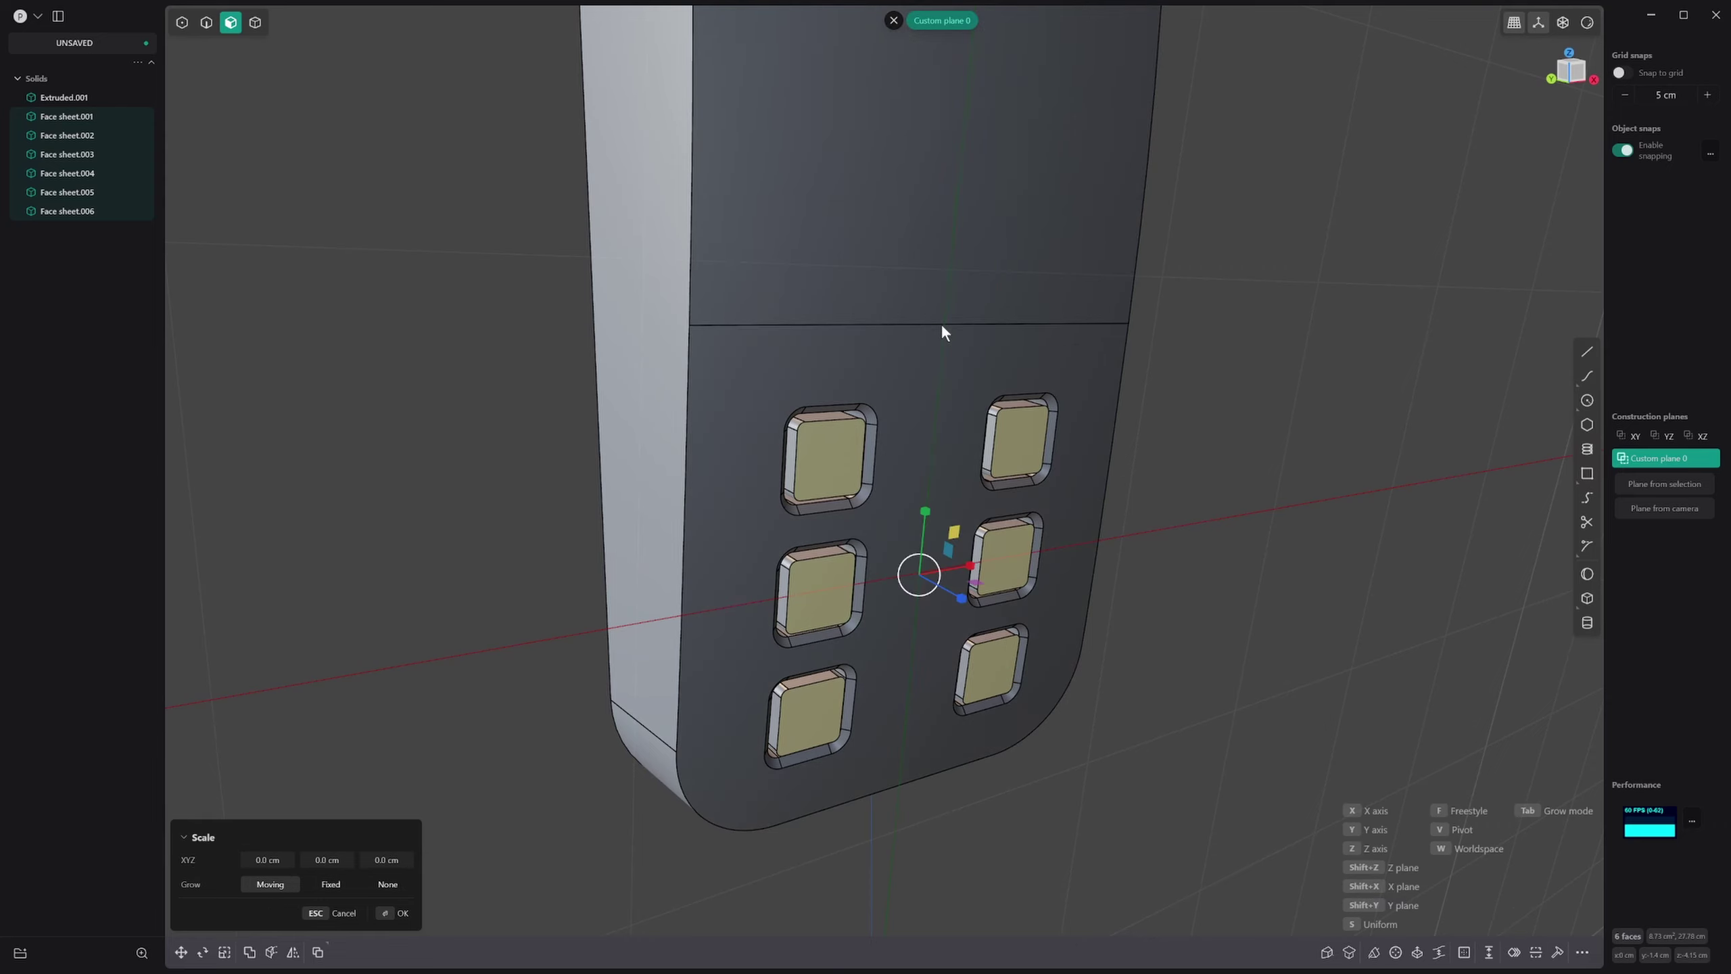
text(z0)
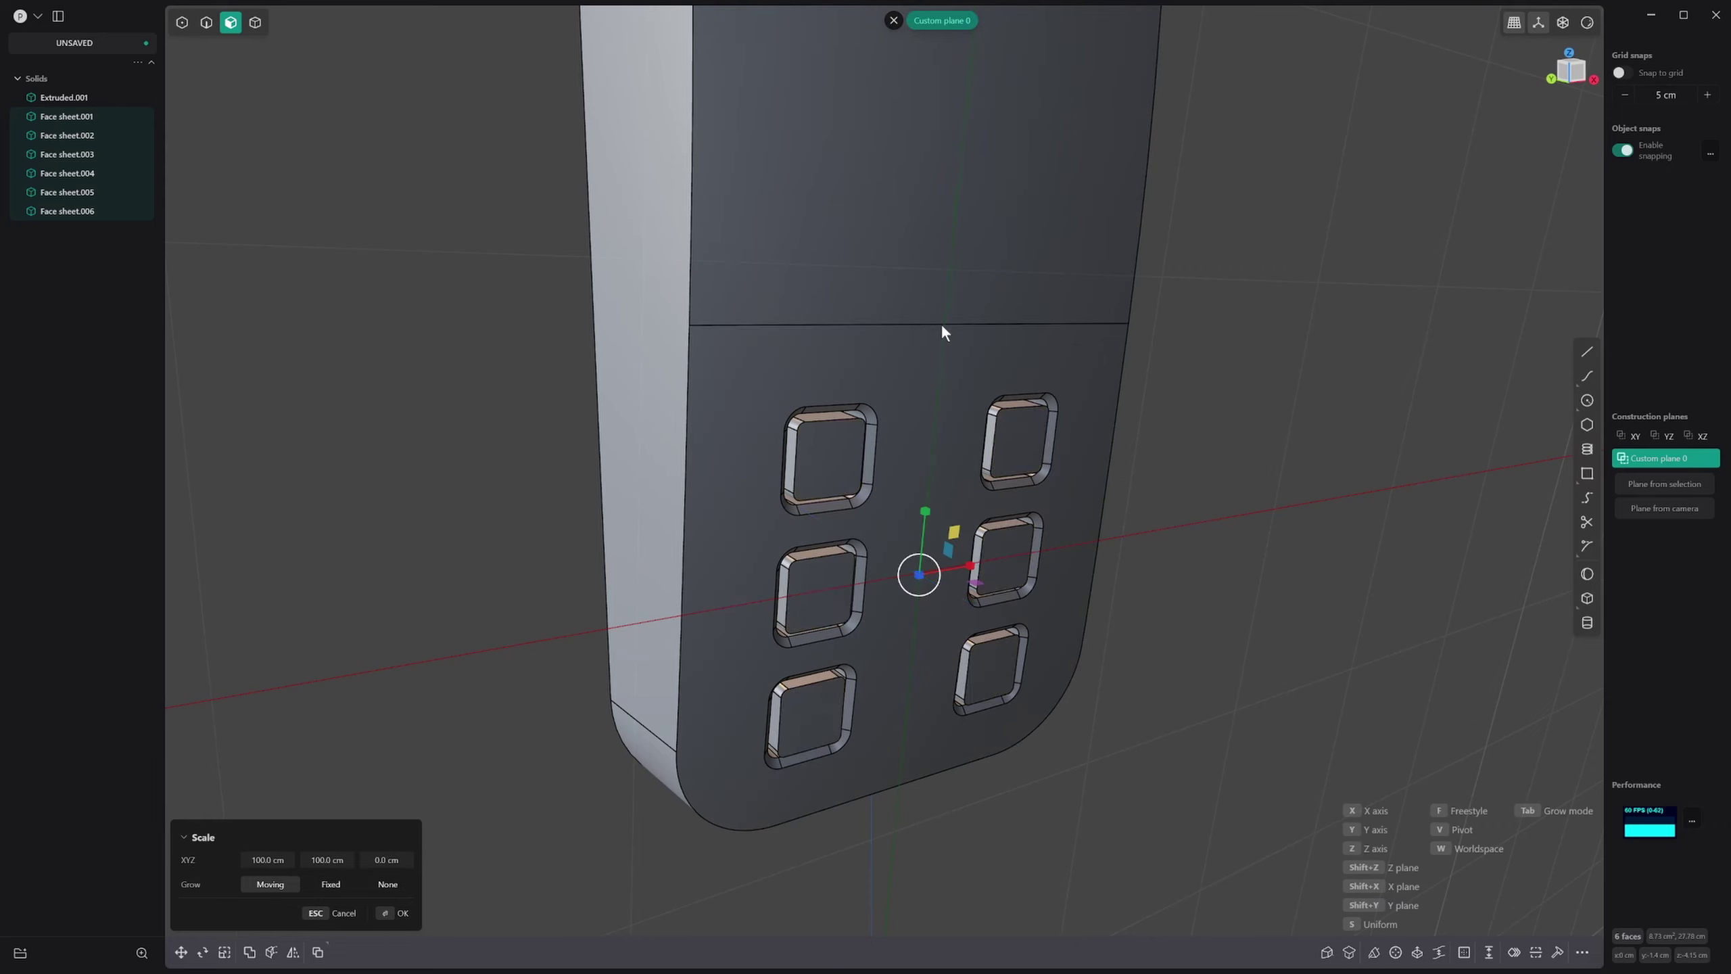
key(o)
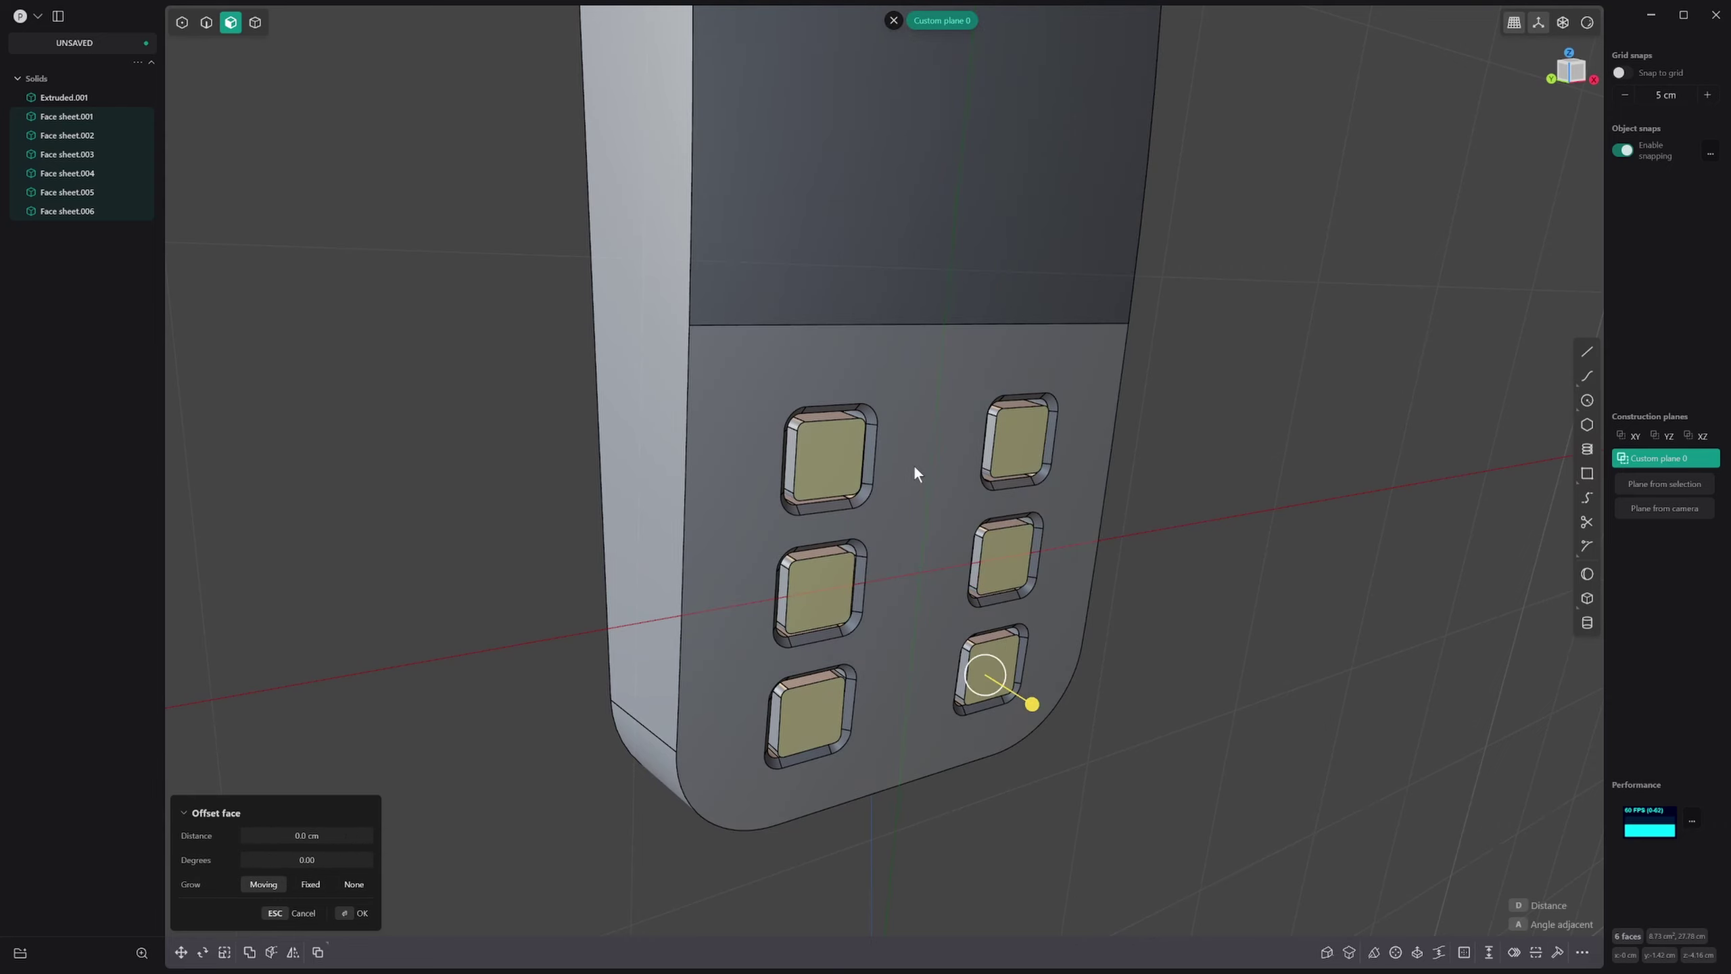
Step: Show the button faces' control points and move the centre points outward about 0.52 cm along Z to dome the buttons
key(shift+1)
key(Escape)
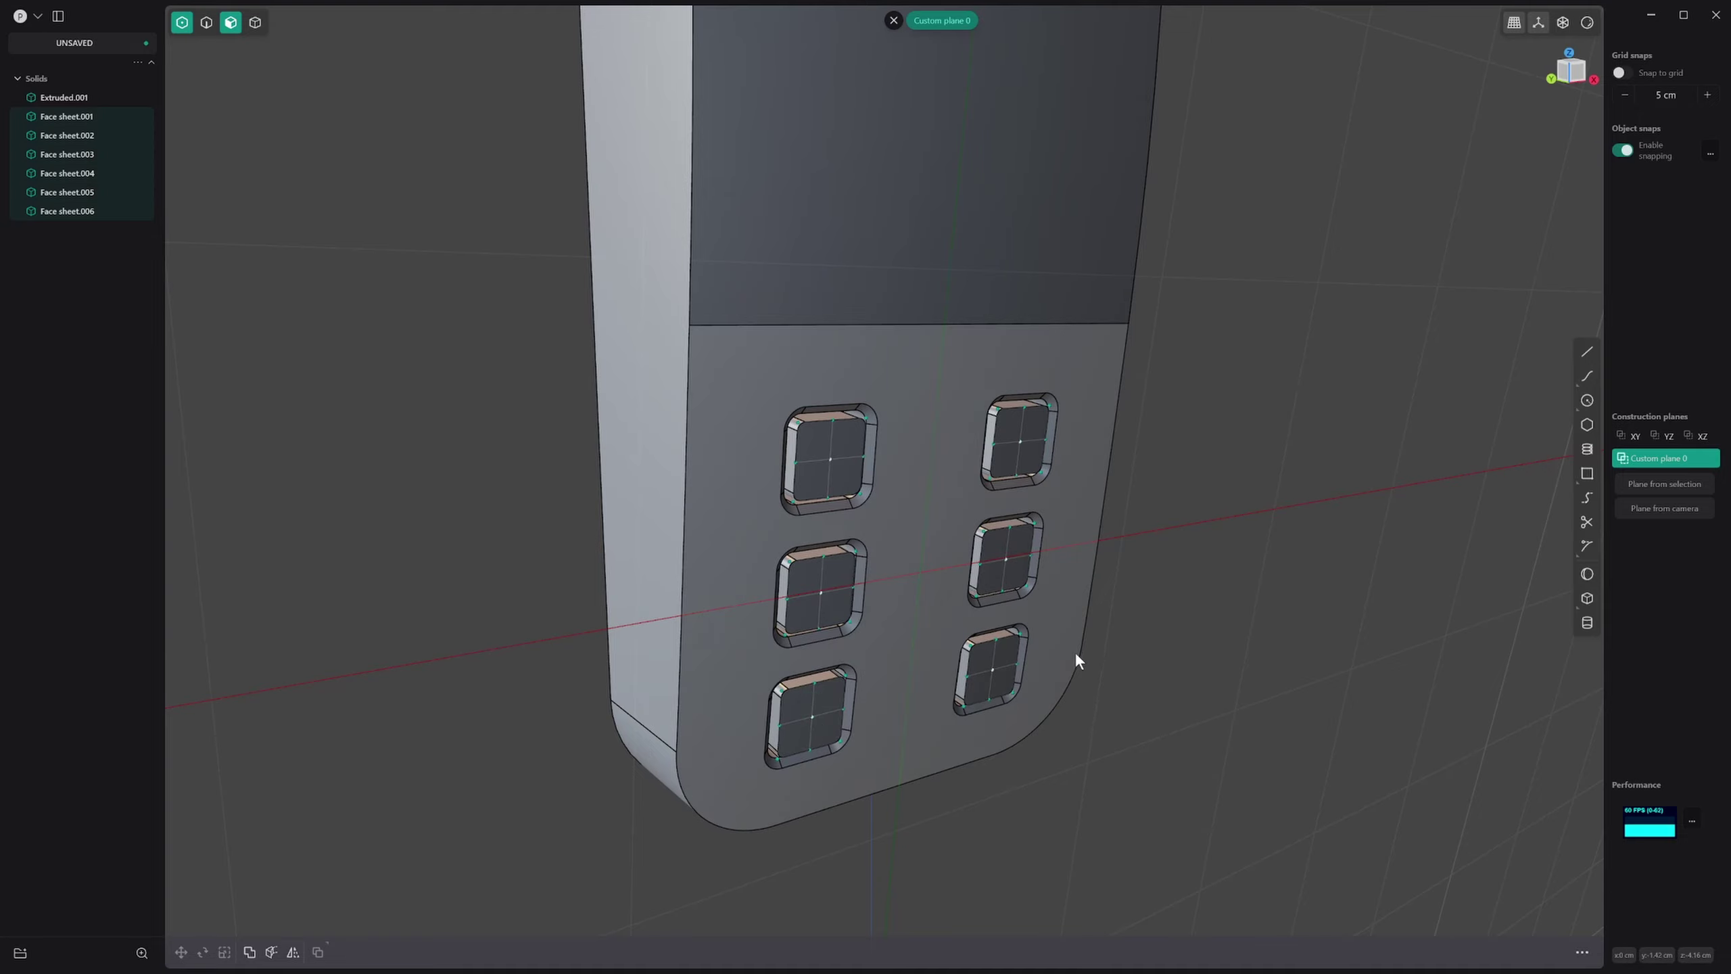
key(g)
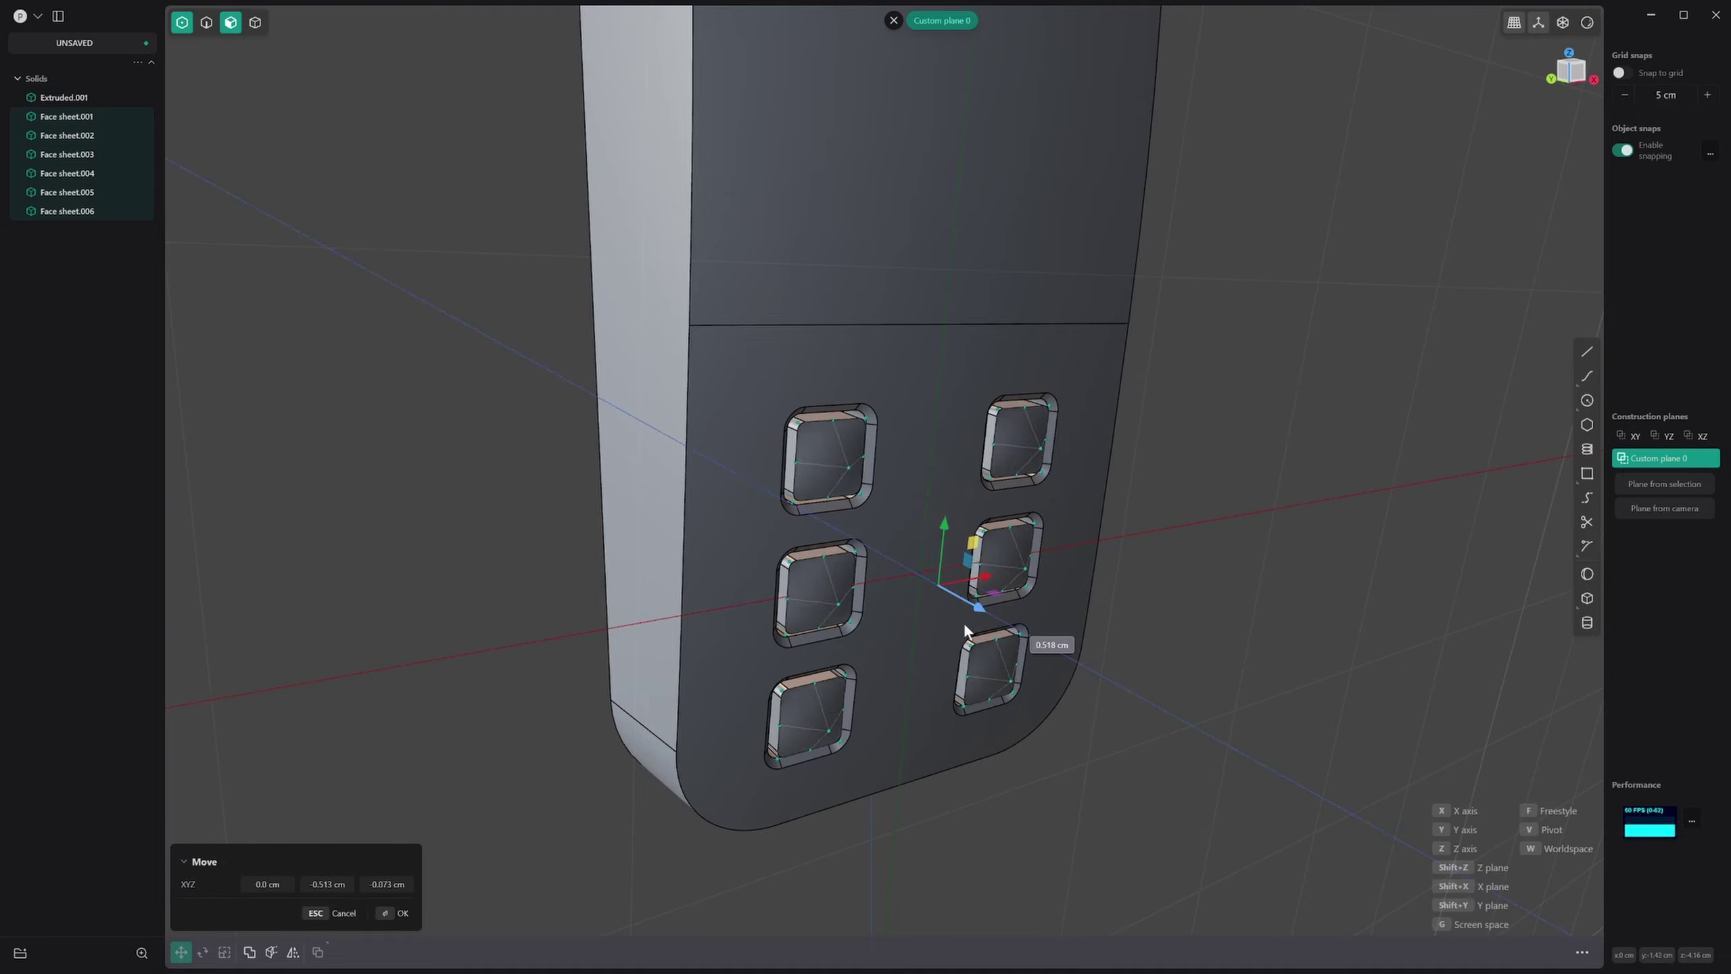
key(Escape)
Step: Fillet the front rim edges of all six domed buttons
key(2)
click(825, 417)
key(f)
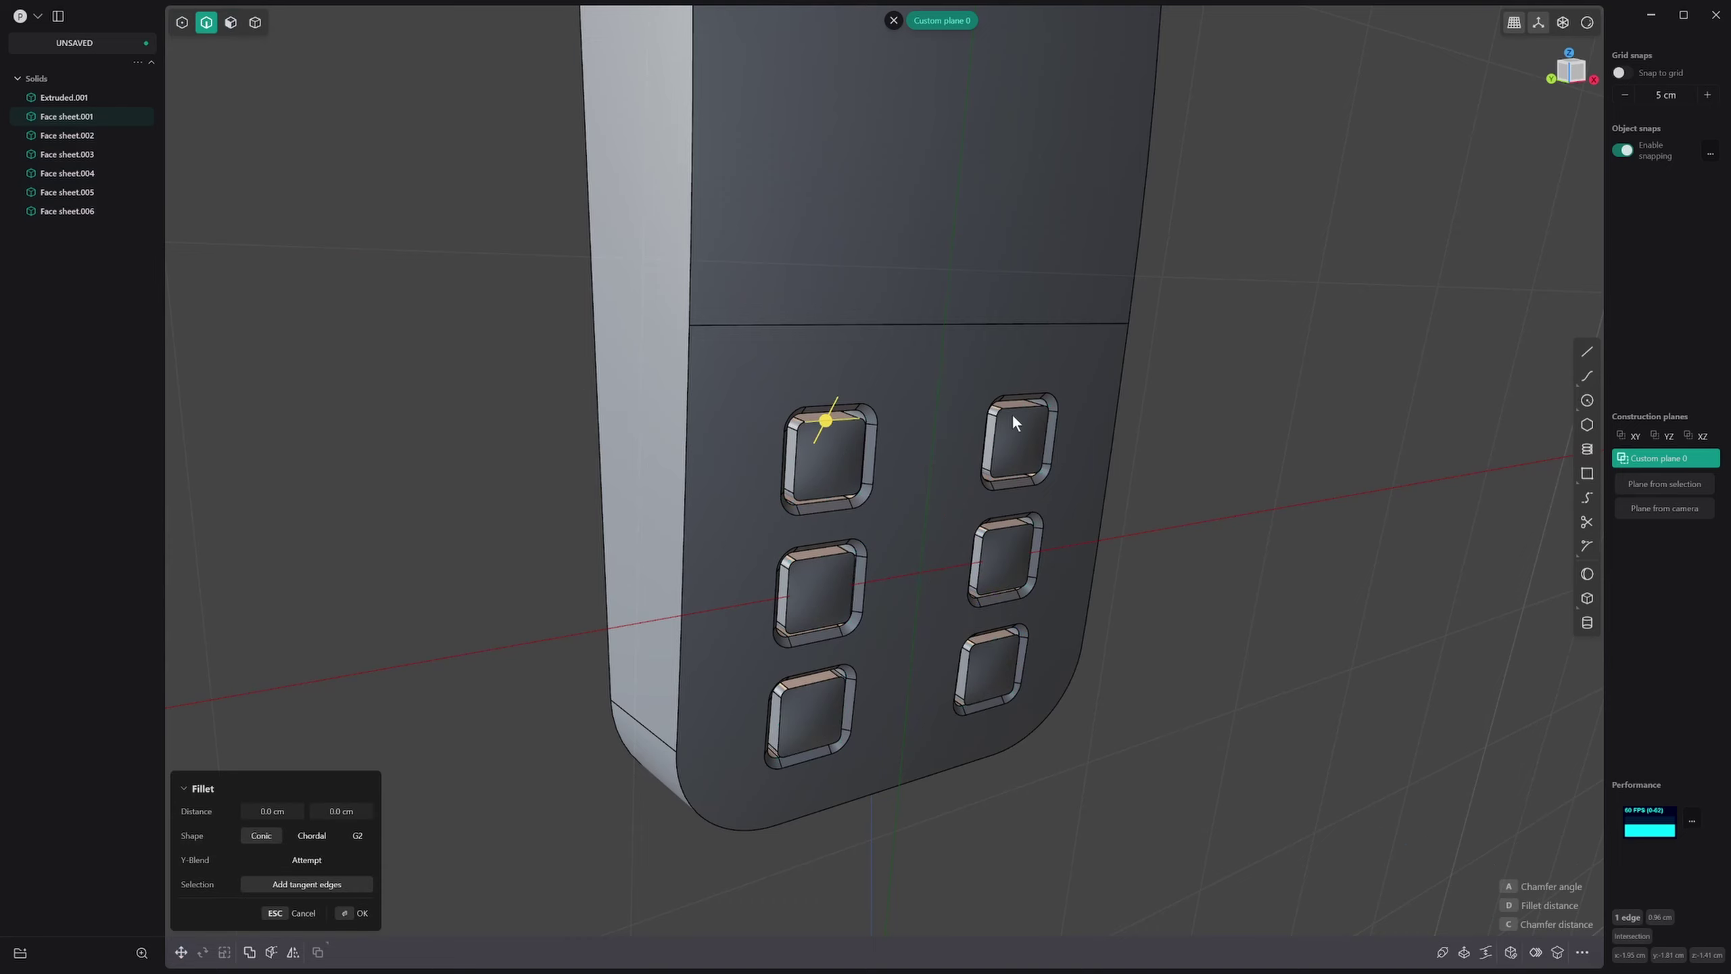
click(1016, 405)
click(831, 547)
click(831, 550)
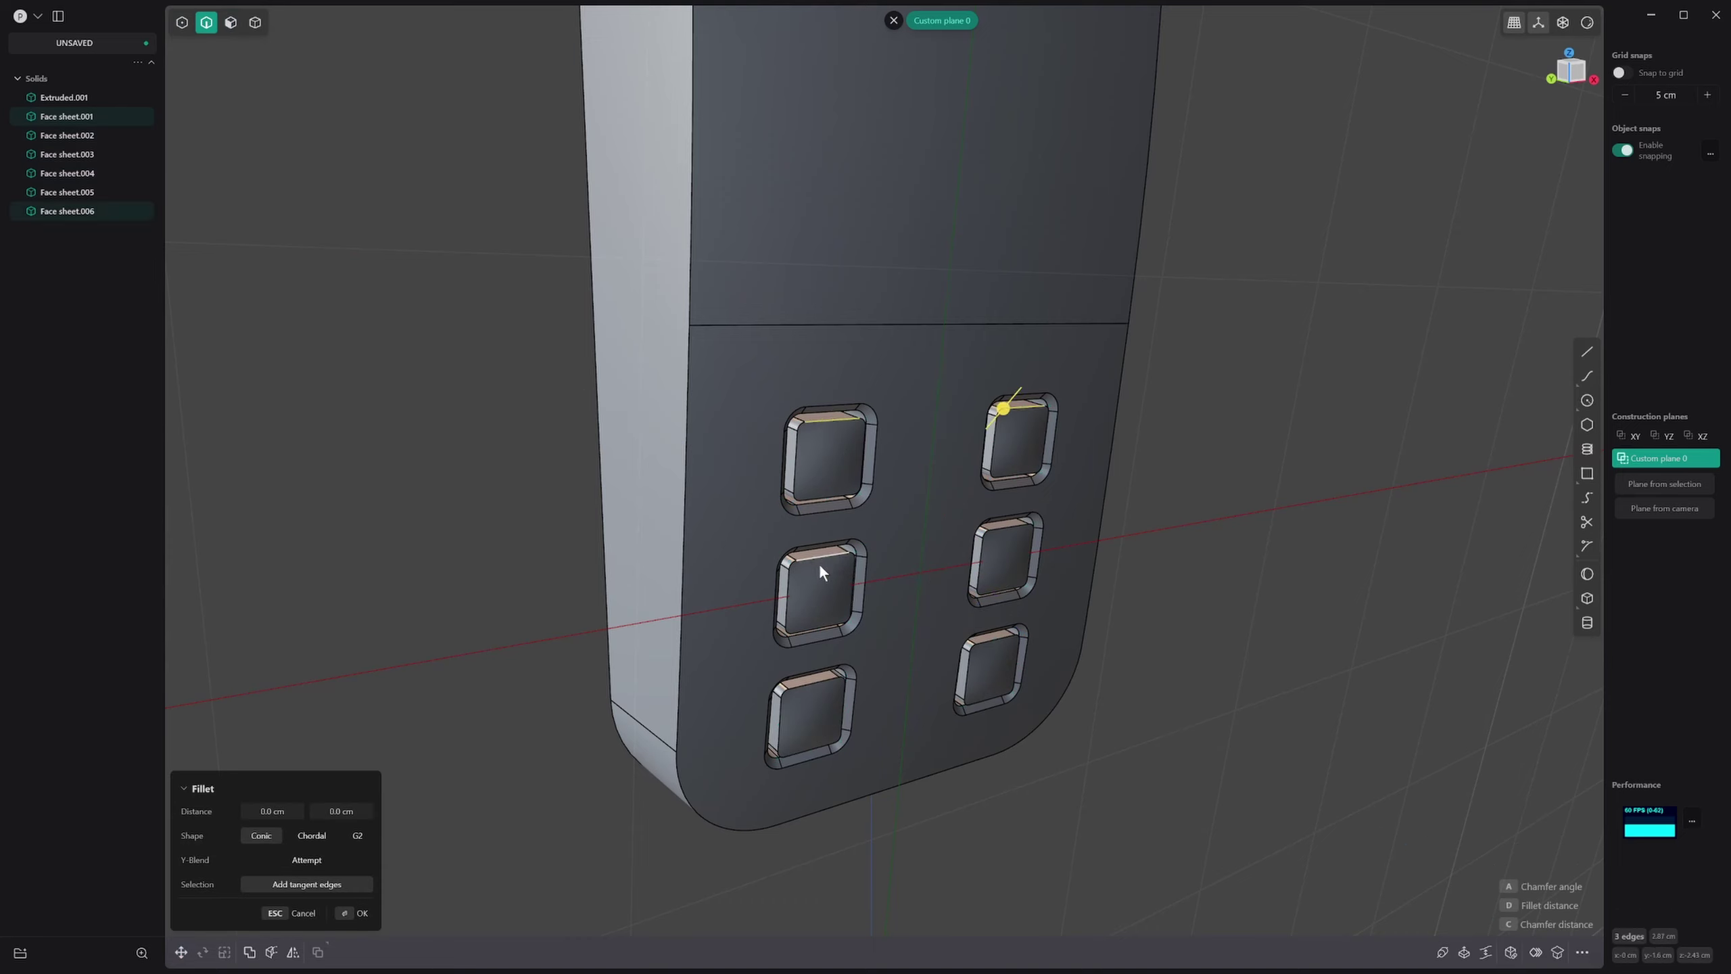
click(820, 551)
click(829, 556)
click(830, 558)
click(1006, 531)
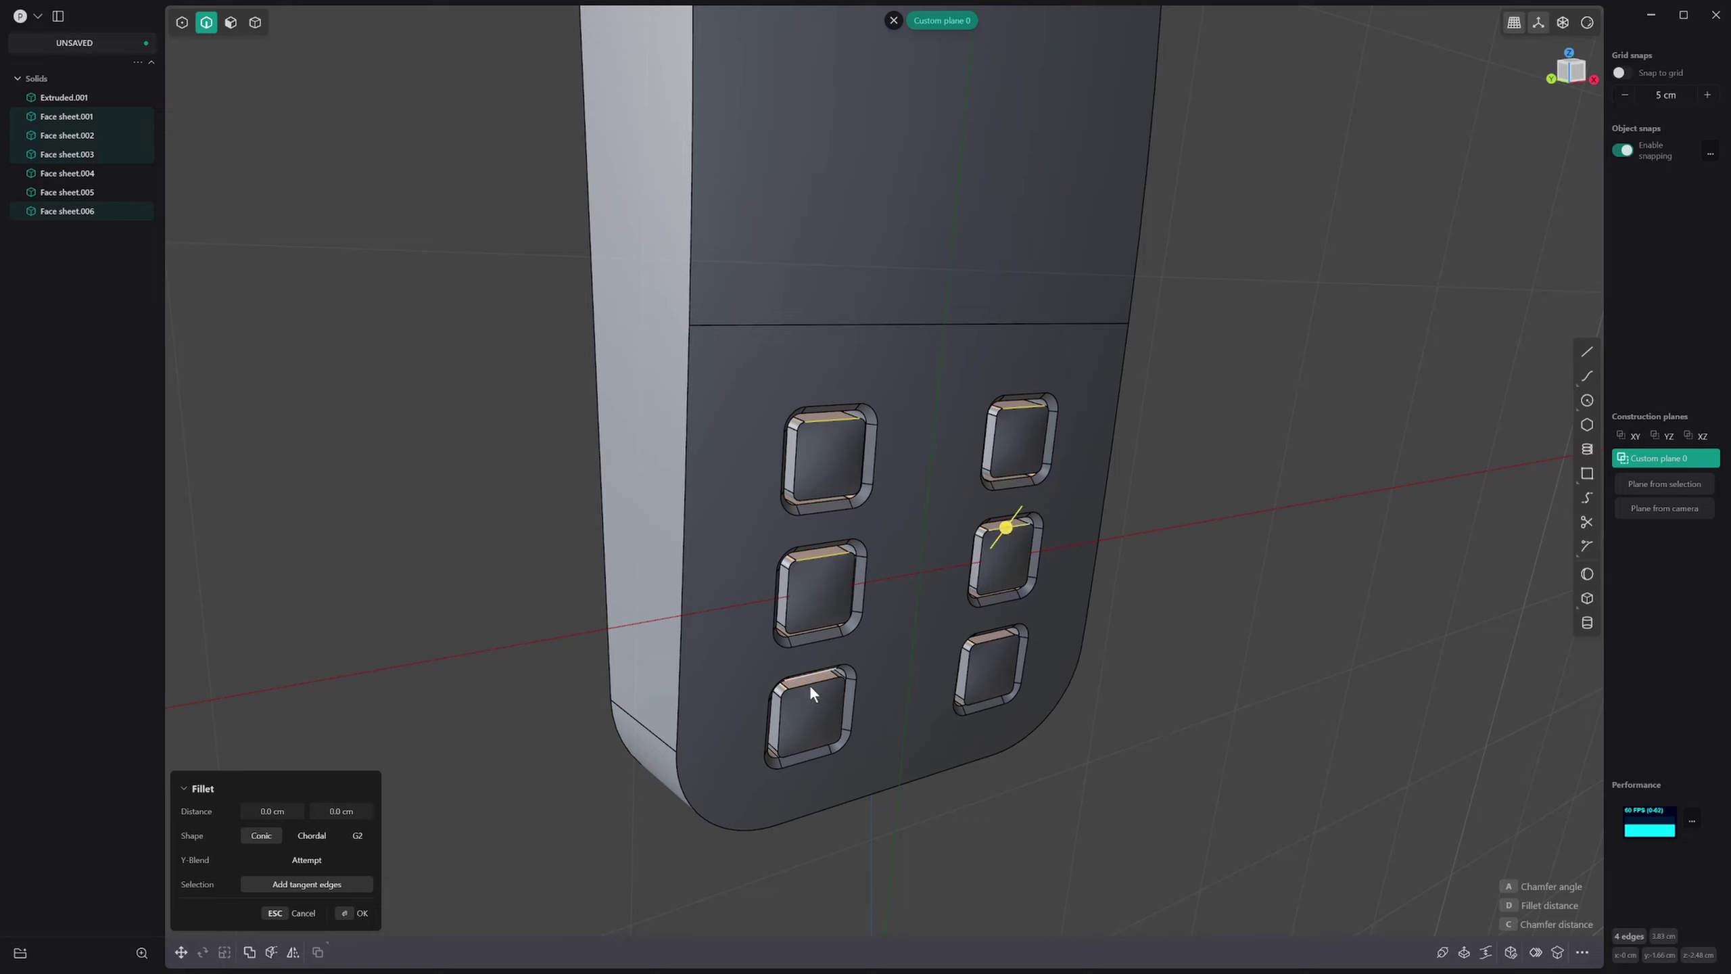
click(816, 687)
click(998, 647)
drag(998, 646, 1000, 640)
middle_drag(1141, 620, 1263, 439)
key(Return)
click(1175, 429)
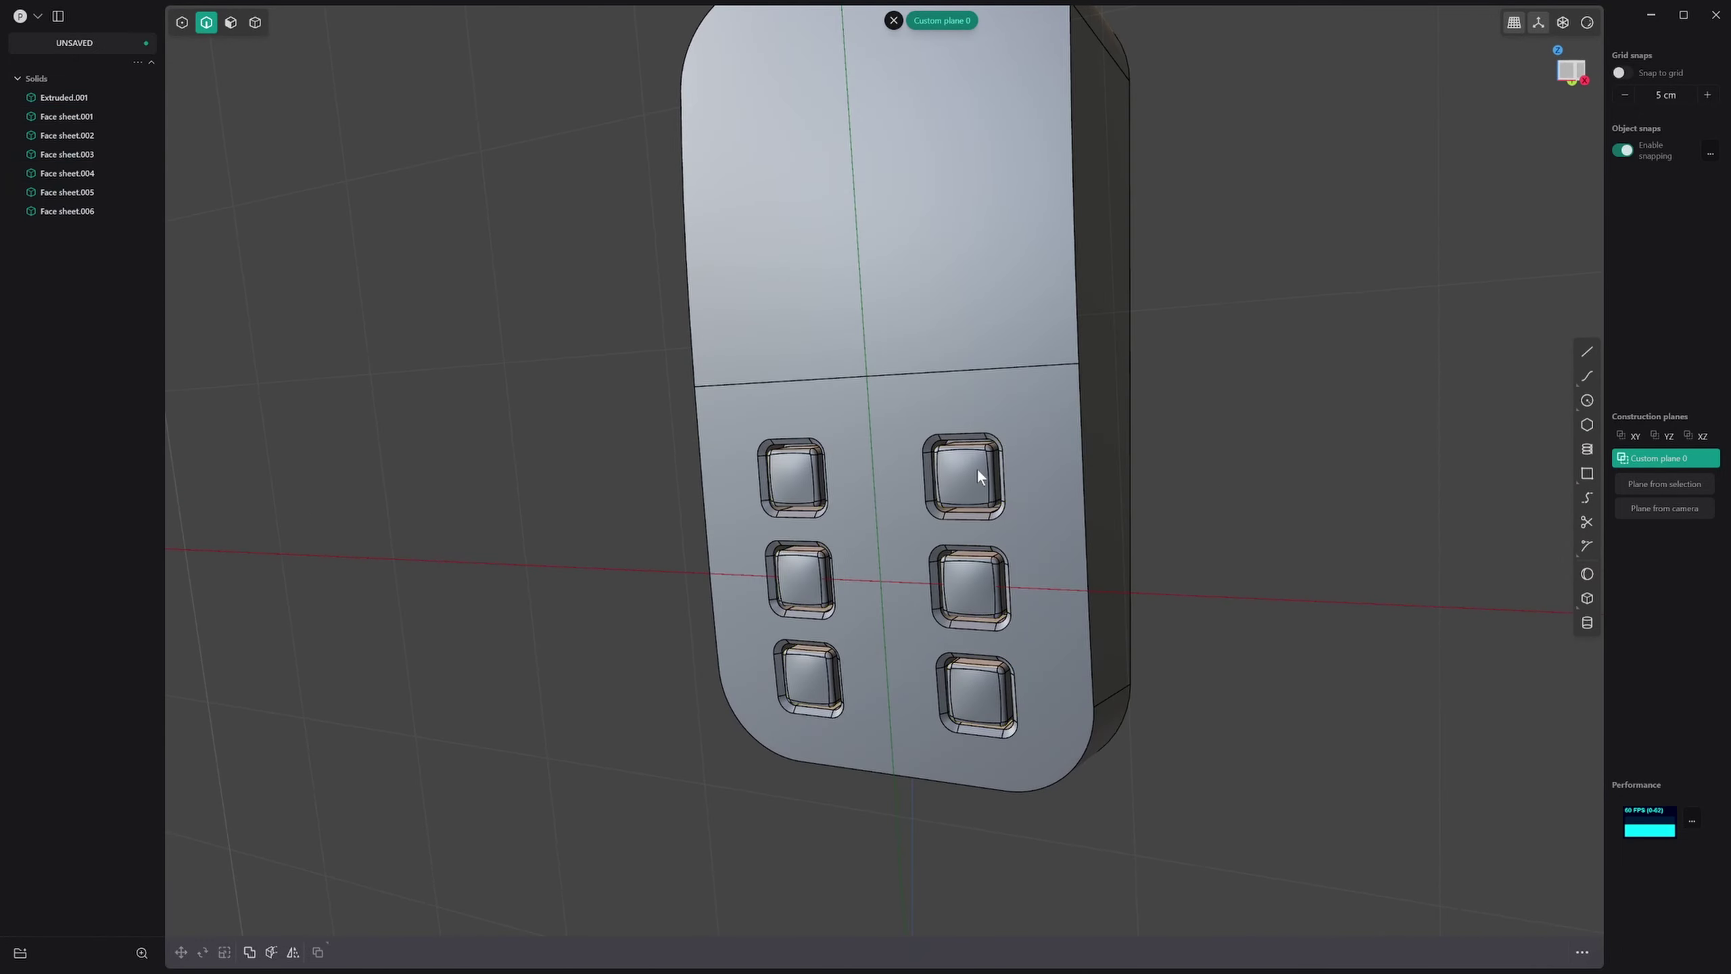
Step: Examine the filleted buttons by selecting them one at a time as solids
scroll(981, 459, up, 2)
key(3)
key(4)
click(962, 459)
middle_drag(961, 459, 898, 428)
key(2)
middle_drag(1111, 472, 1003, 512)
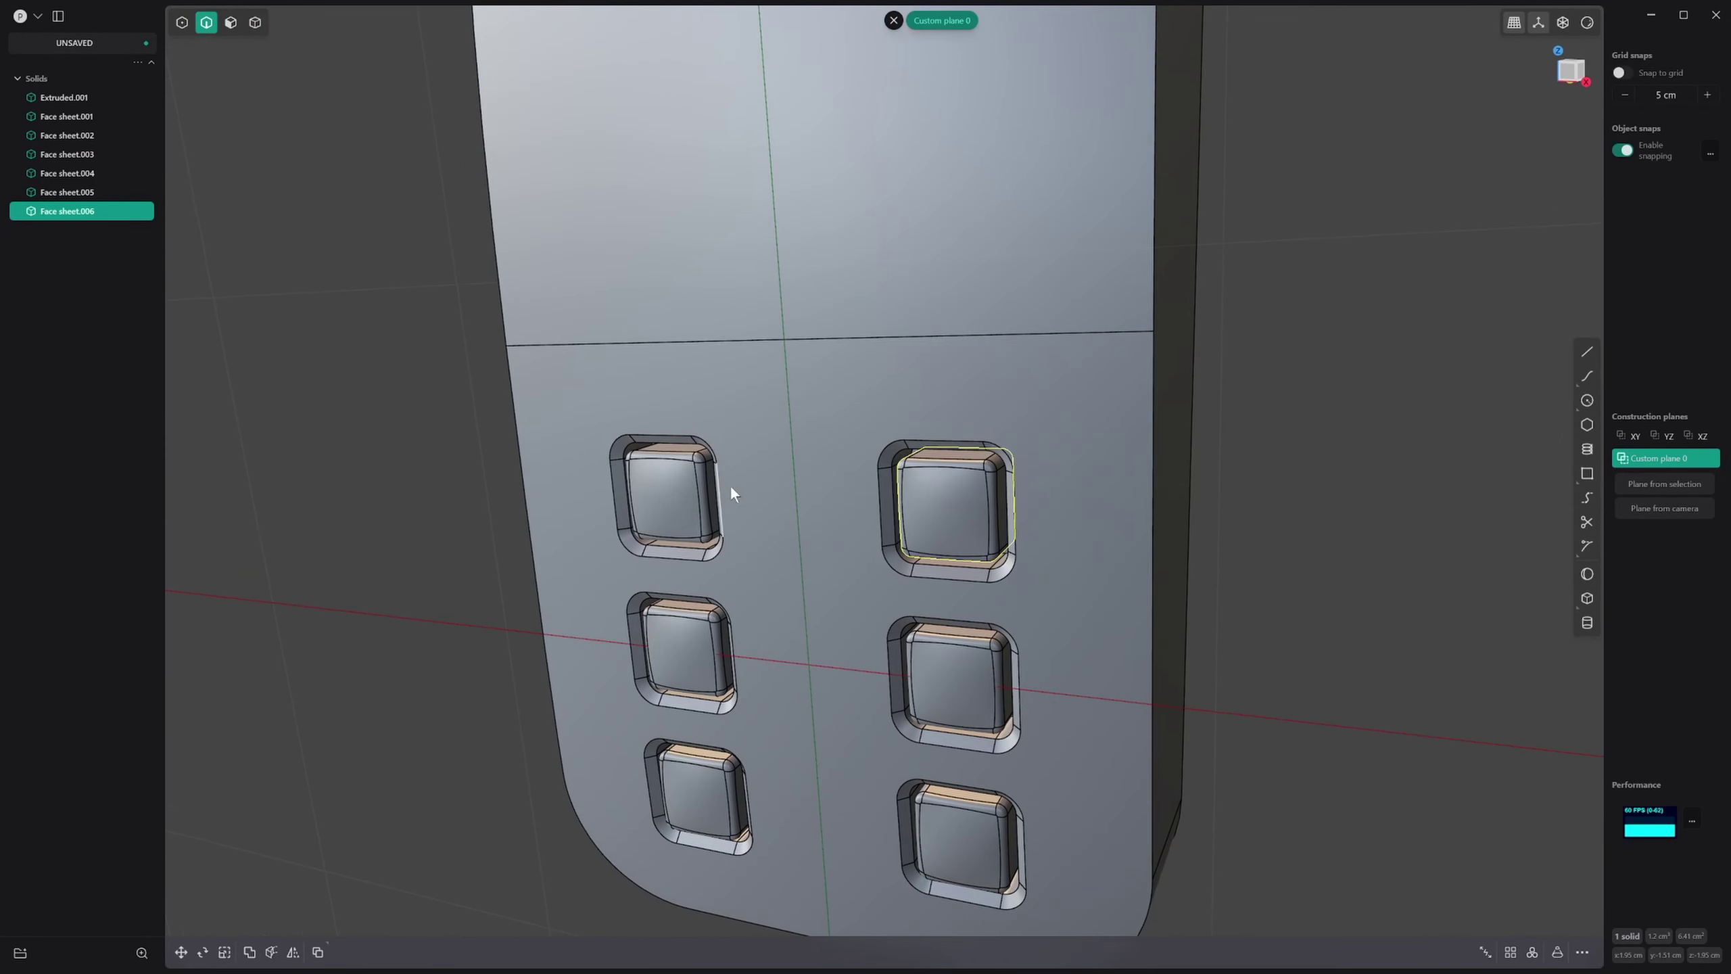
click(682, 470)
key(f)
key(4)
key(Escape)
click(690, 499)
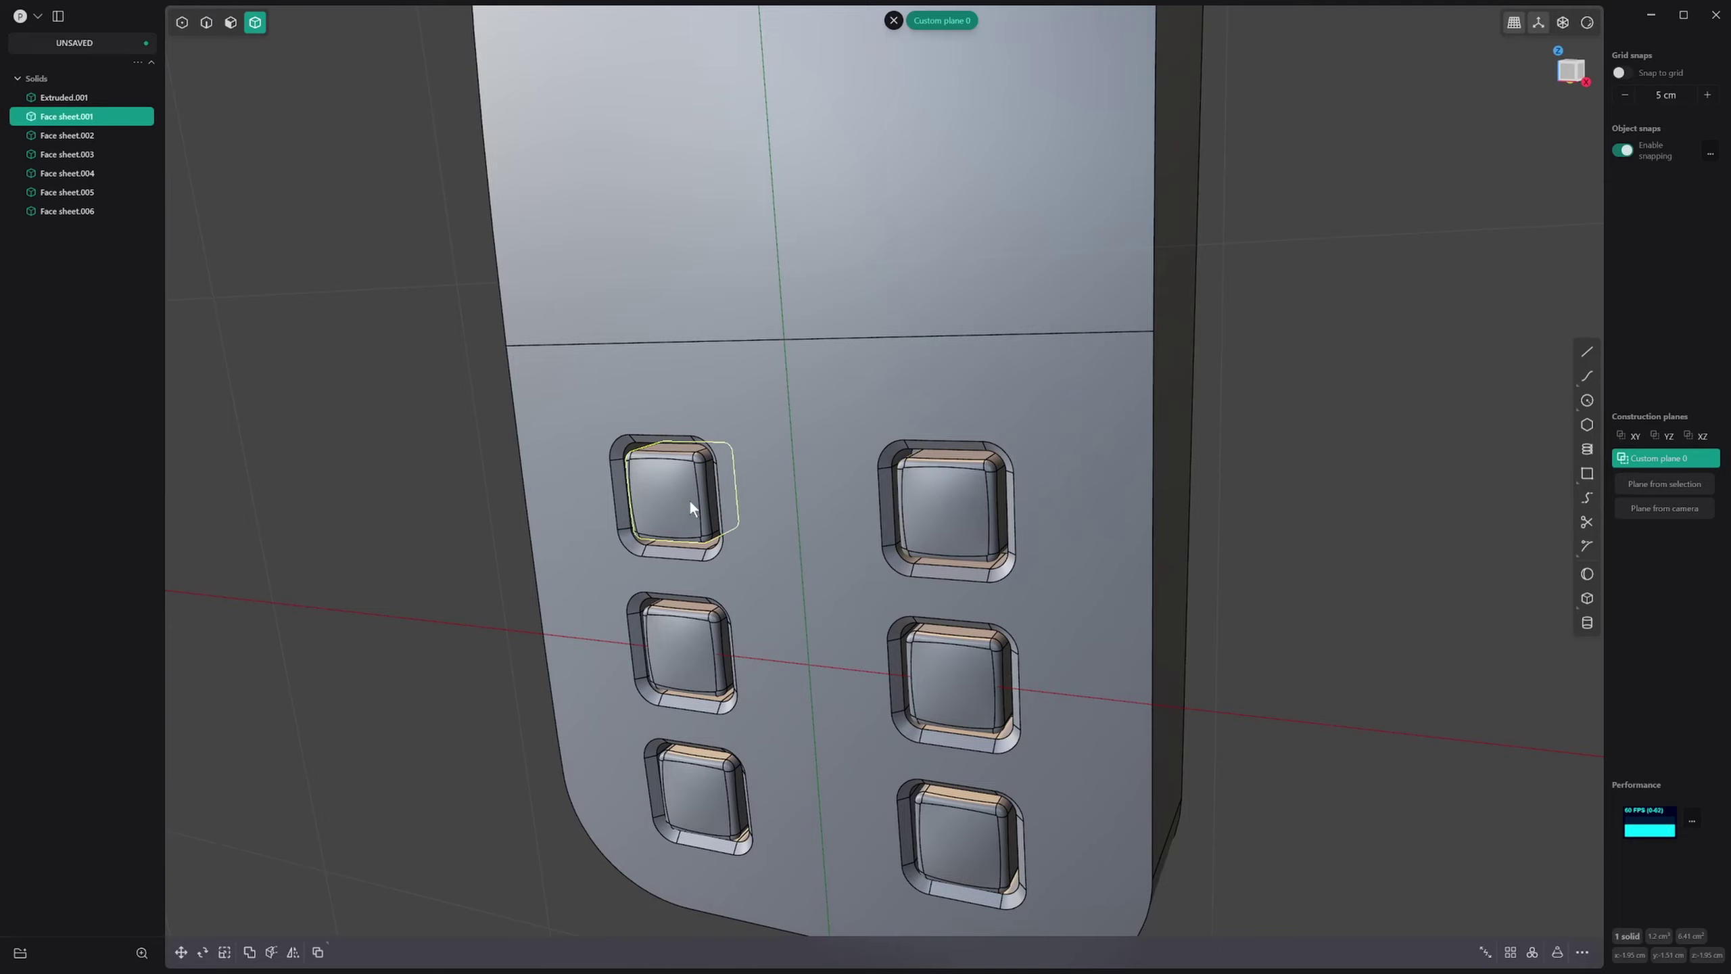
click(684, 651)
click(1001, 673)
click(963, 813)
scroll(898, 726, down, 5)
Step: Imprint a screen outline on the upper front face by offsetting its boundary inward about 0.535 cm
middle_drag(1033, 642, 938, 558)
key(3)
click(878, 419)
middle_drag(881, 419, 897, 426)
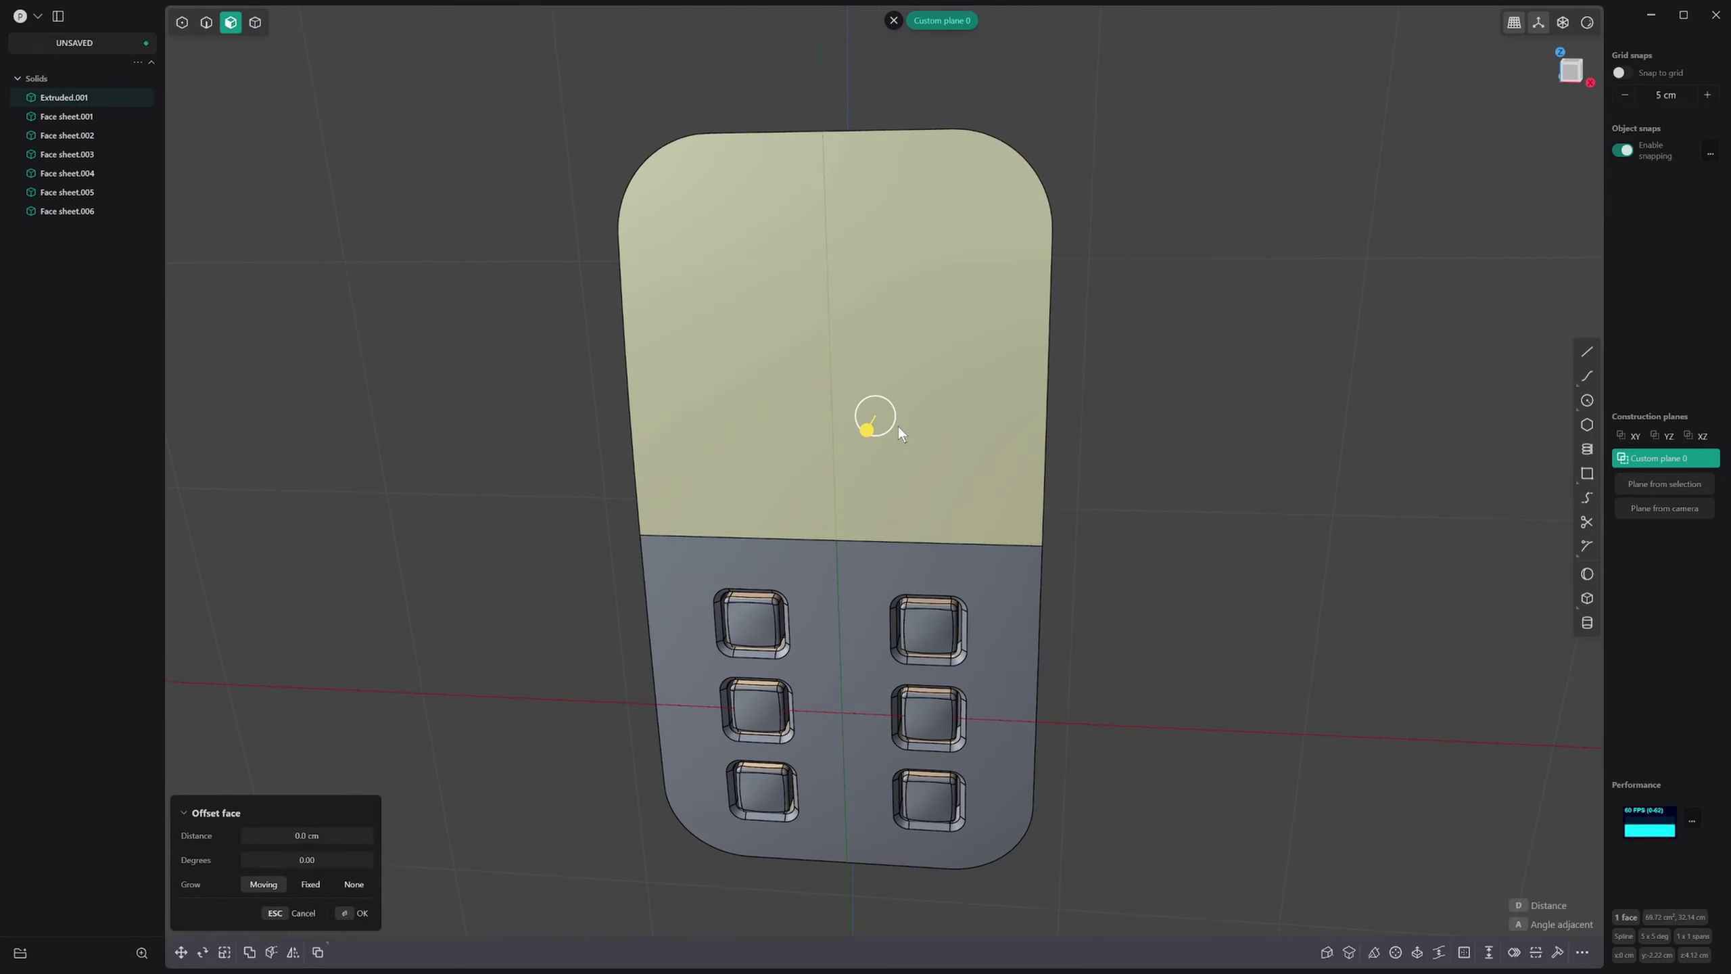
key(o)
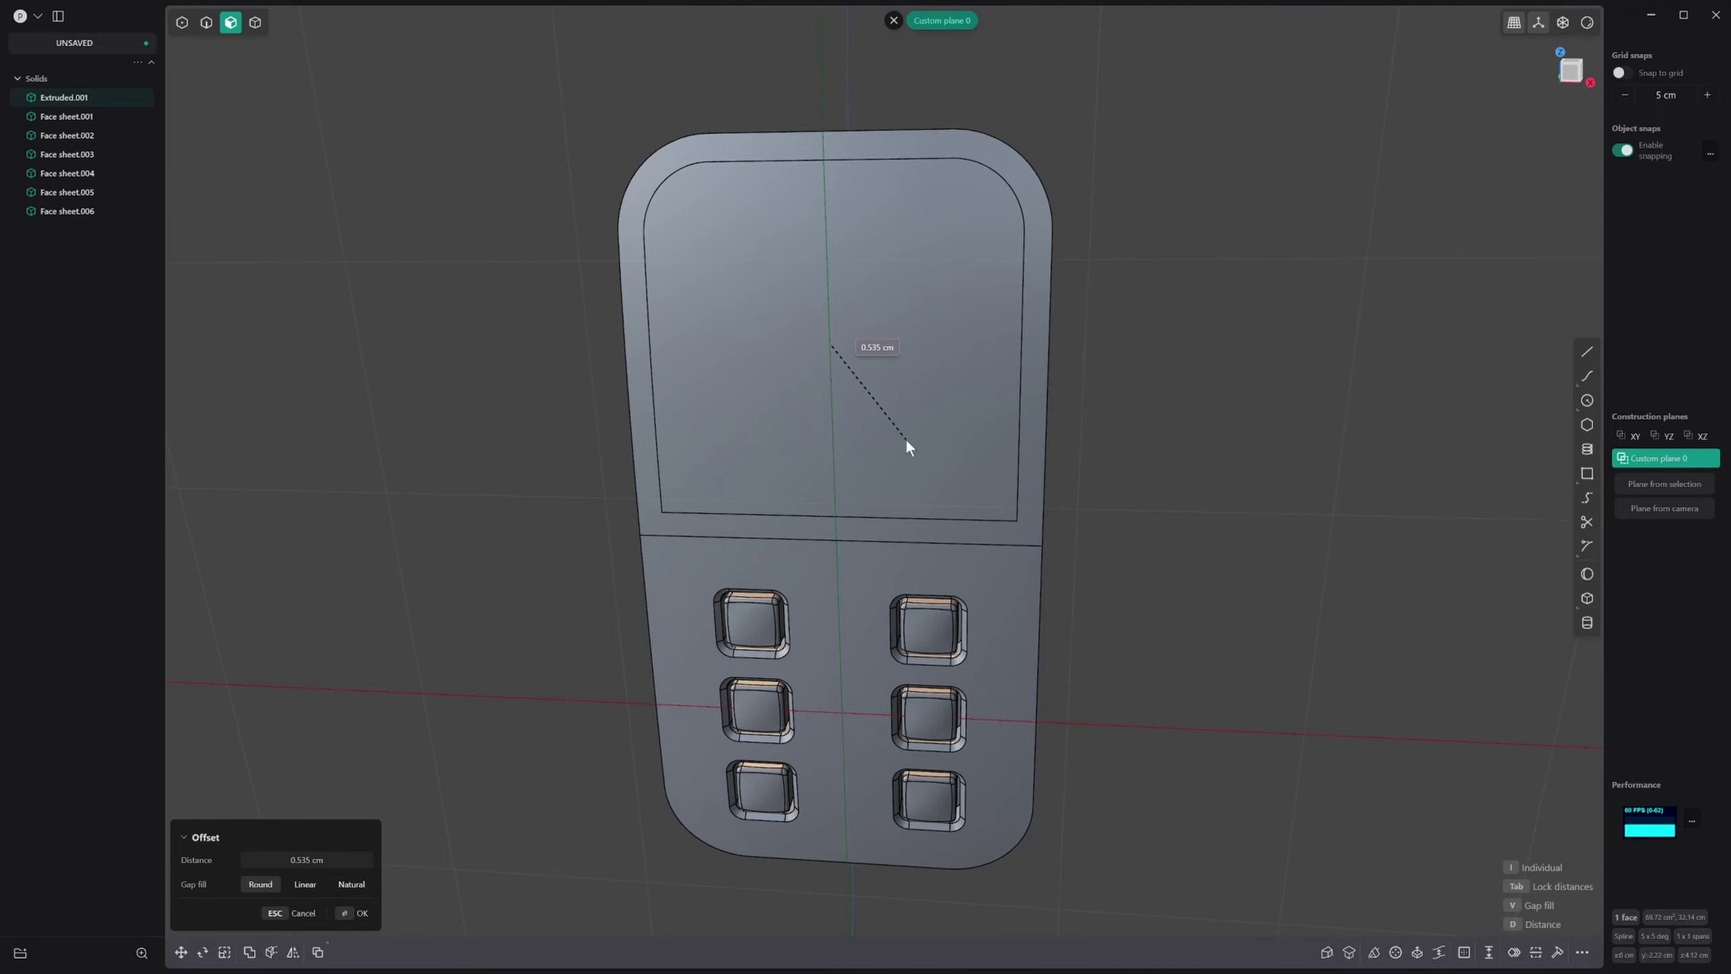
click(906, 438)
right_click(1053, 461)
middle_drag(1054, 461, 1008, 447)
Step: Push the outlined screen face into the body to form a recess
click(865, 440)
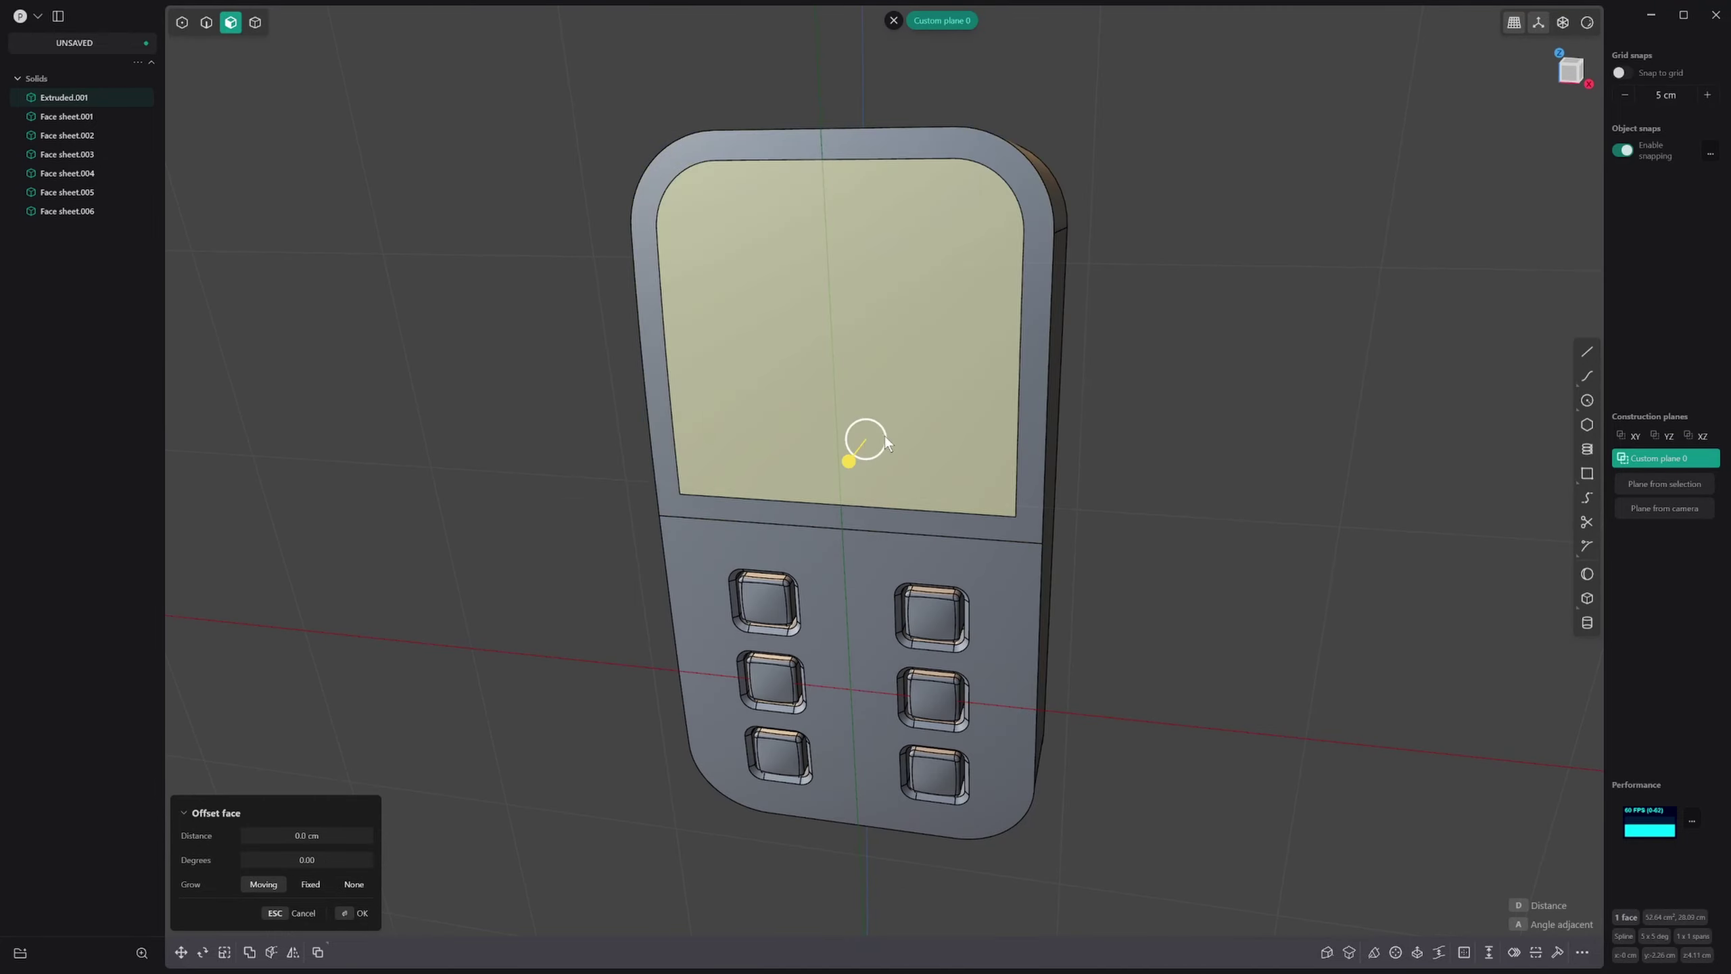
middle_drag(1492, 472, 1460, 491)
middle_drag(924, 537, 879, 559)
drag(828, 473, 851, 462)
right_click(750, 506)
Step: Chamfer the two lower corners of the screen recess
scroll(744, 471, up, 3)
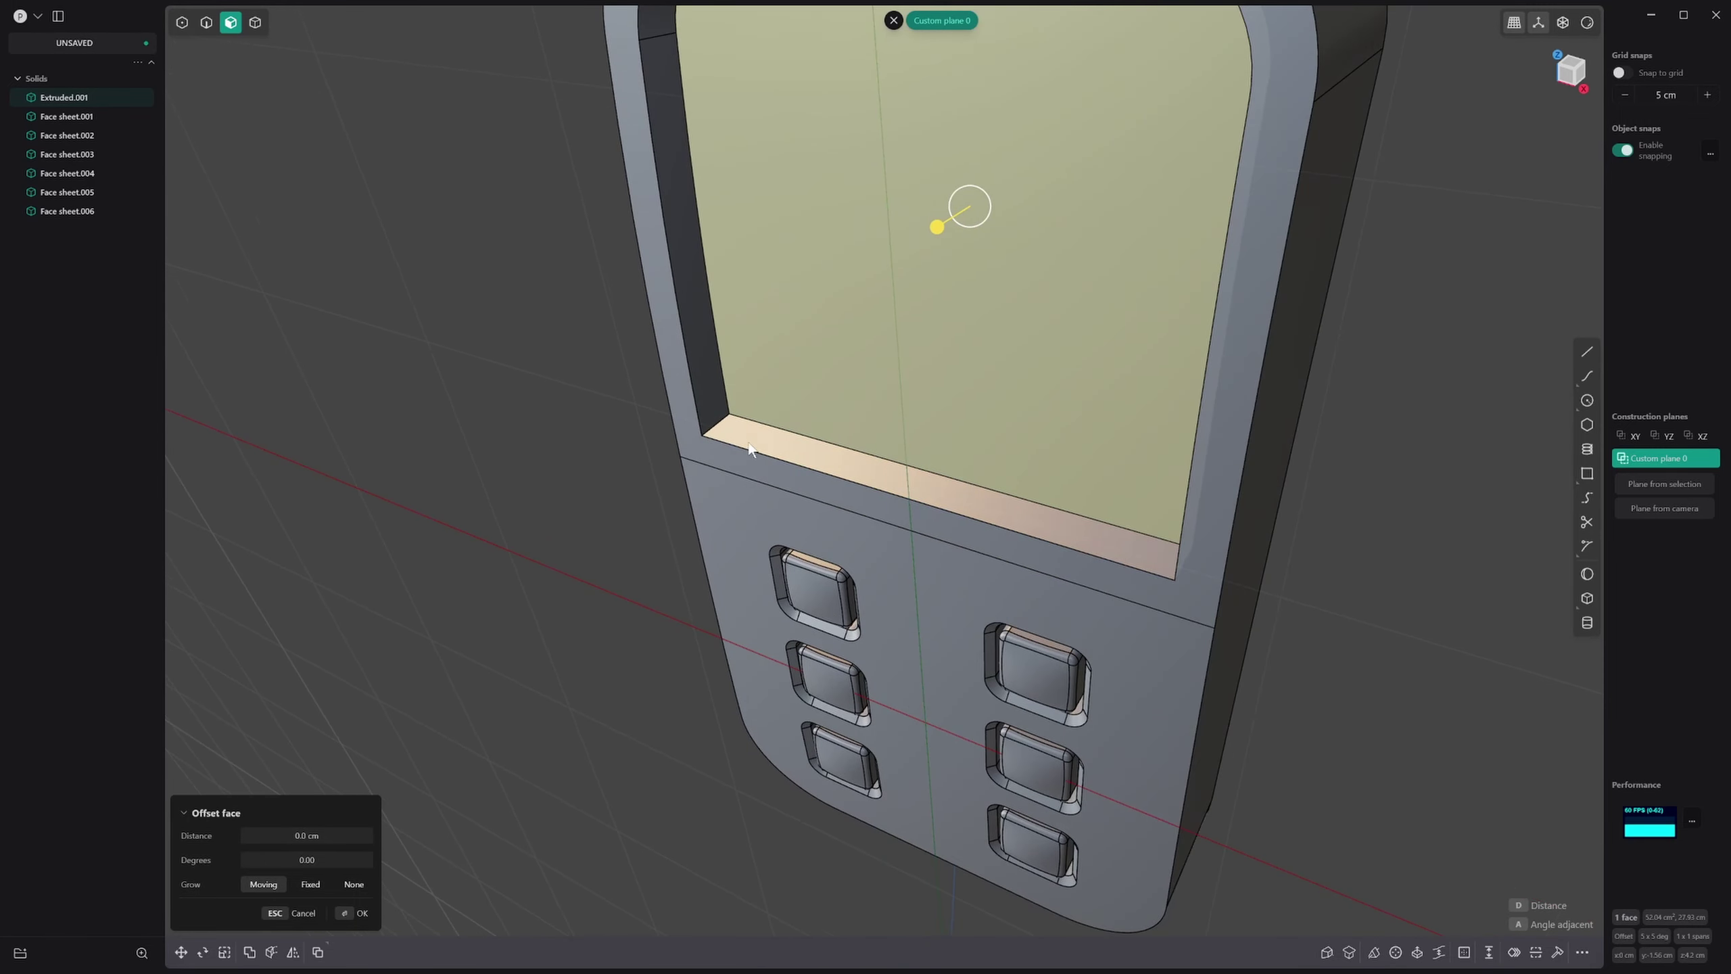
key(2)
click(717, 423)
middle_drag(1102, 515, 1192, 511)
shift+click(1201, 544)
drag(1201, 544, 1242, 611)
right_click(1241, 612)
Step: Offset the body's flat back face and deactivate the custom construction plane
middle_drag(1241, 612, 1390, 680)
scroll(1133, 486, down, 2)
scroll(1044, 576, down, 6)
key(3)
click(1107, 610)
key(o)
drag(1106, 605, 1056, 602)
key(Return)
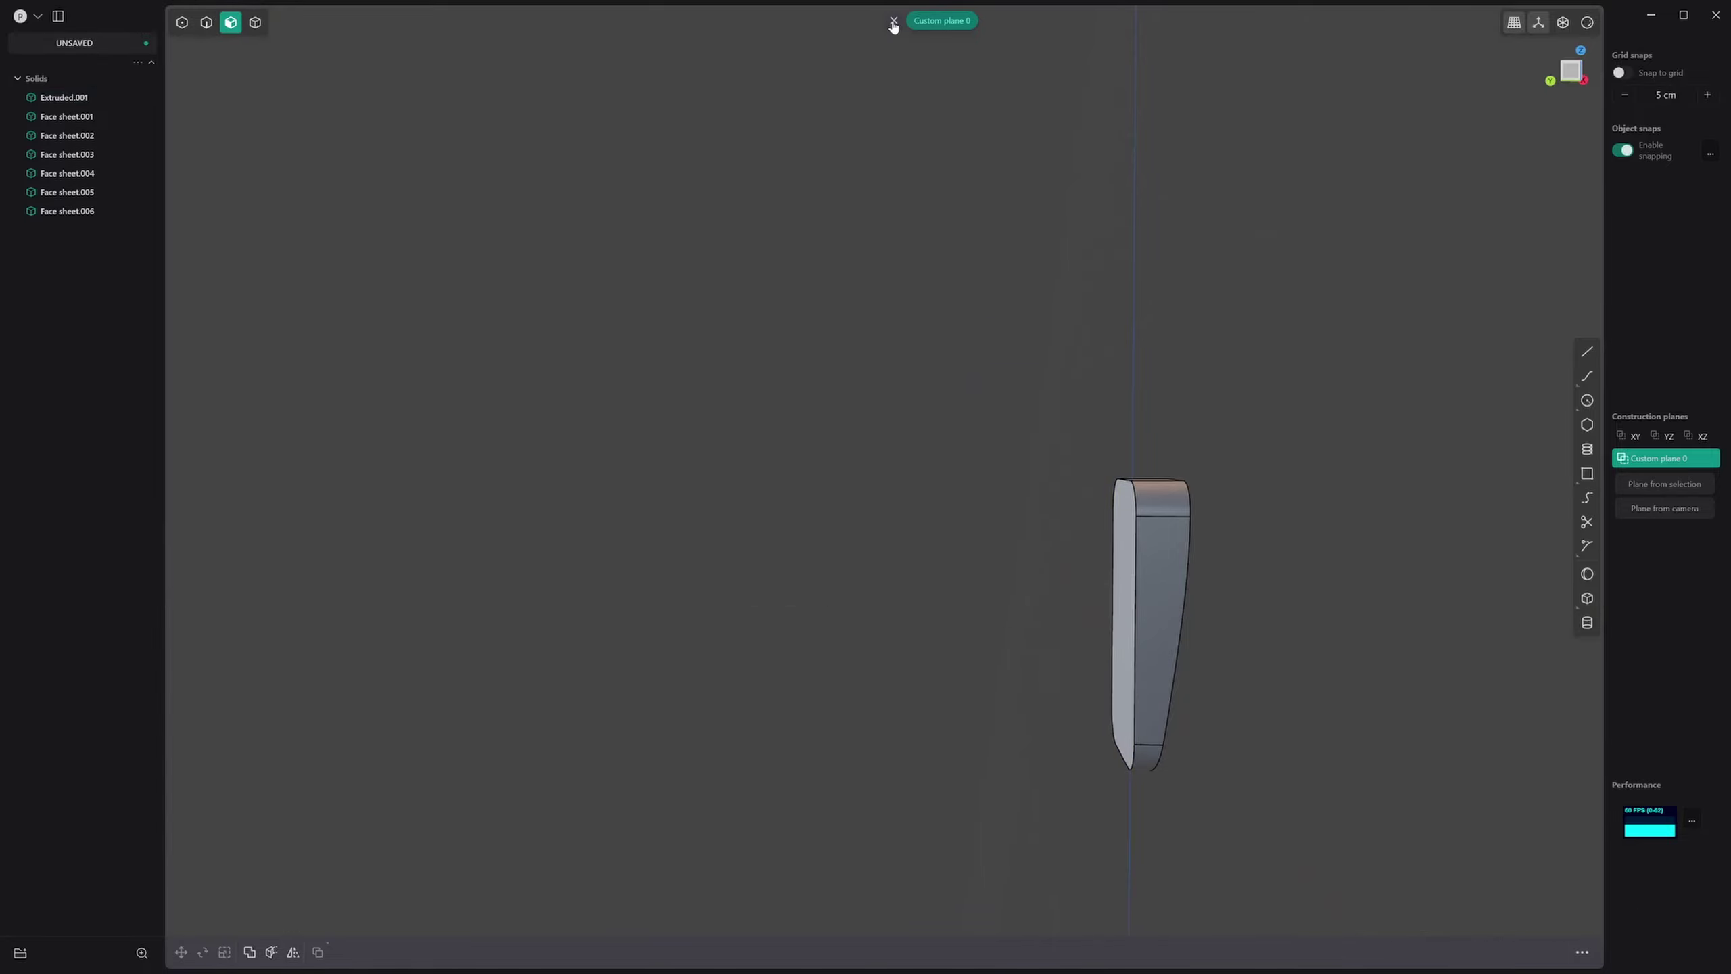
click(893, 20)
middle_drag(1009, 245, 1063, 499)
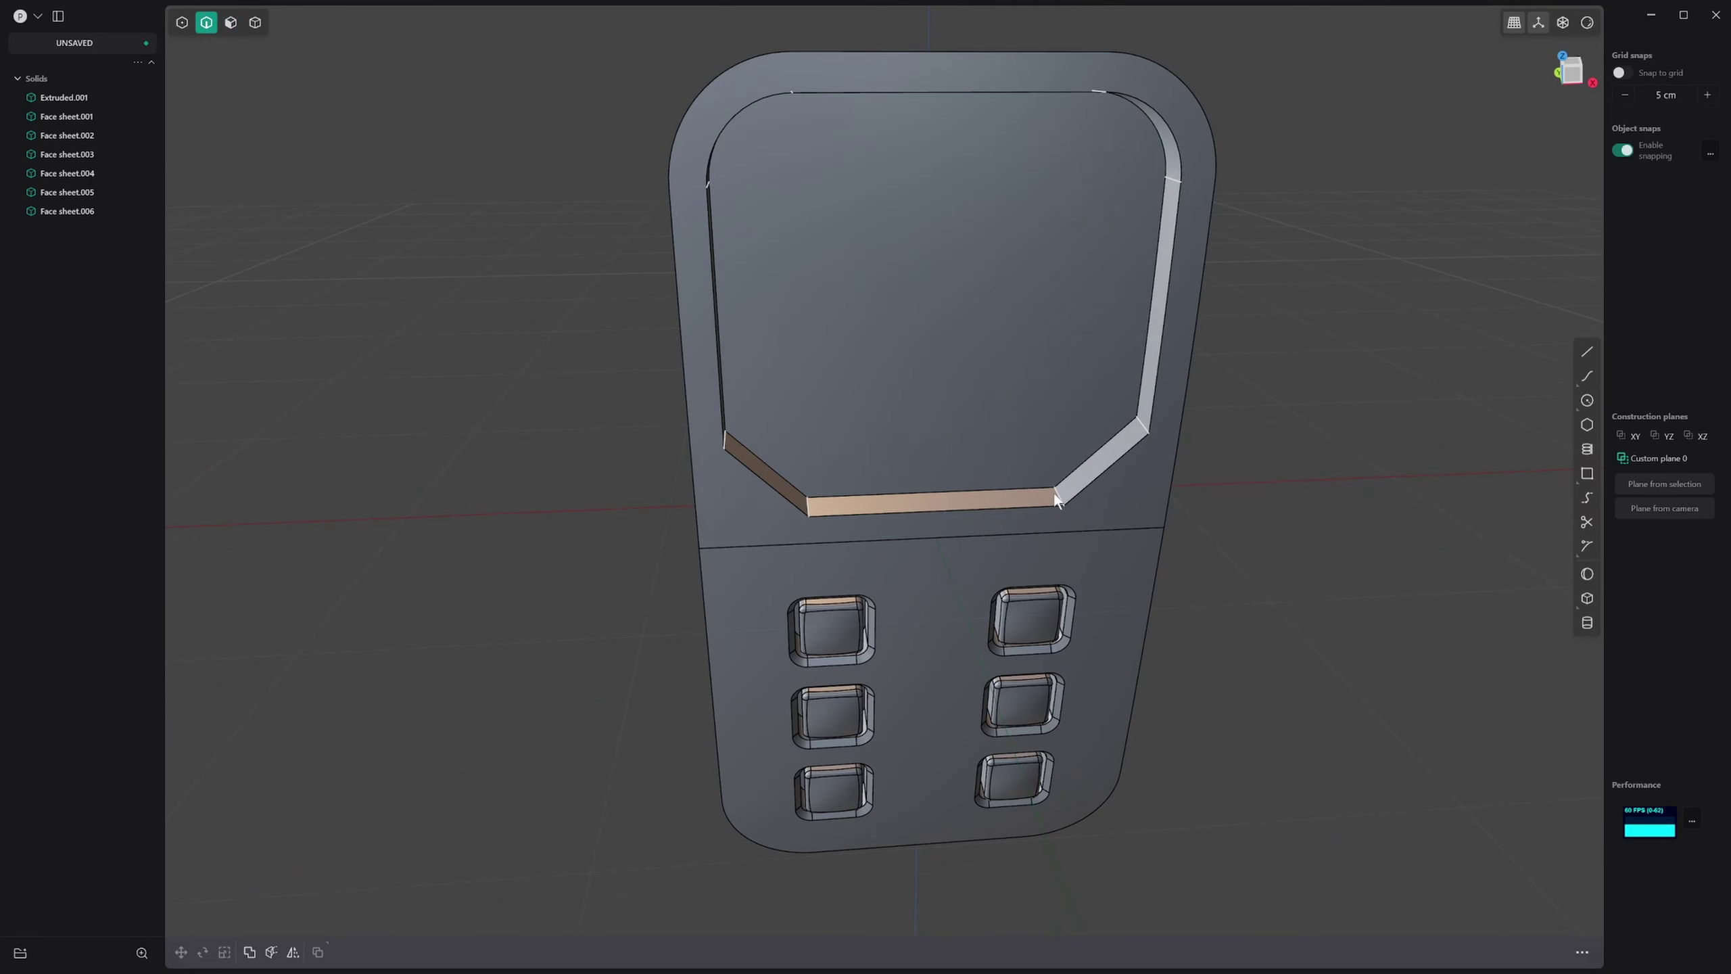
Step: Chamfer the eight short corner edges inside the screen recess and bevel its front rim
key(f)
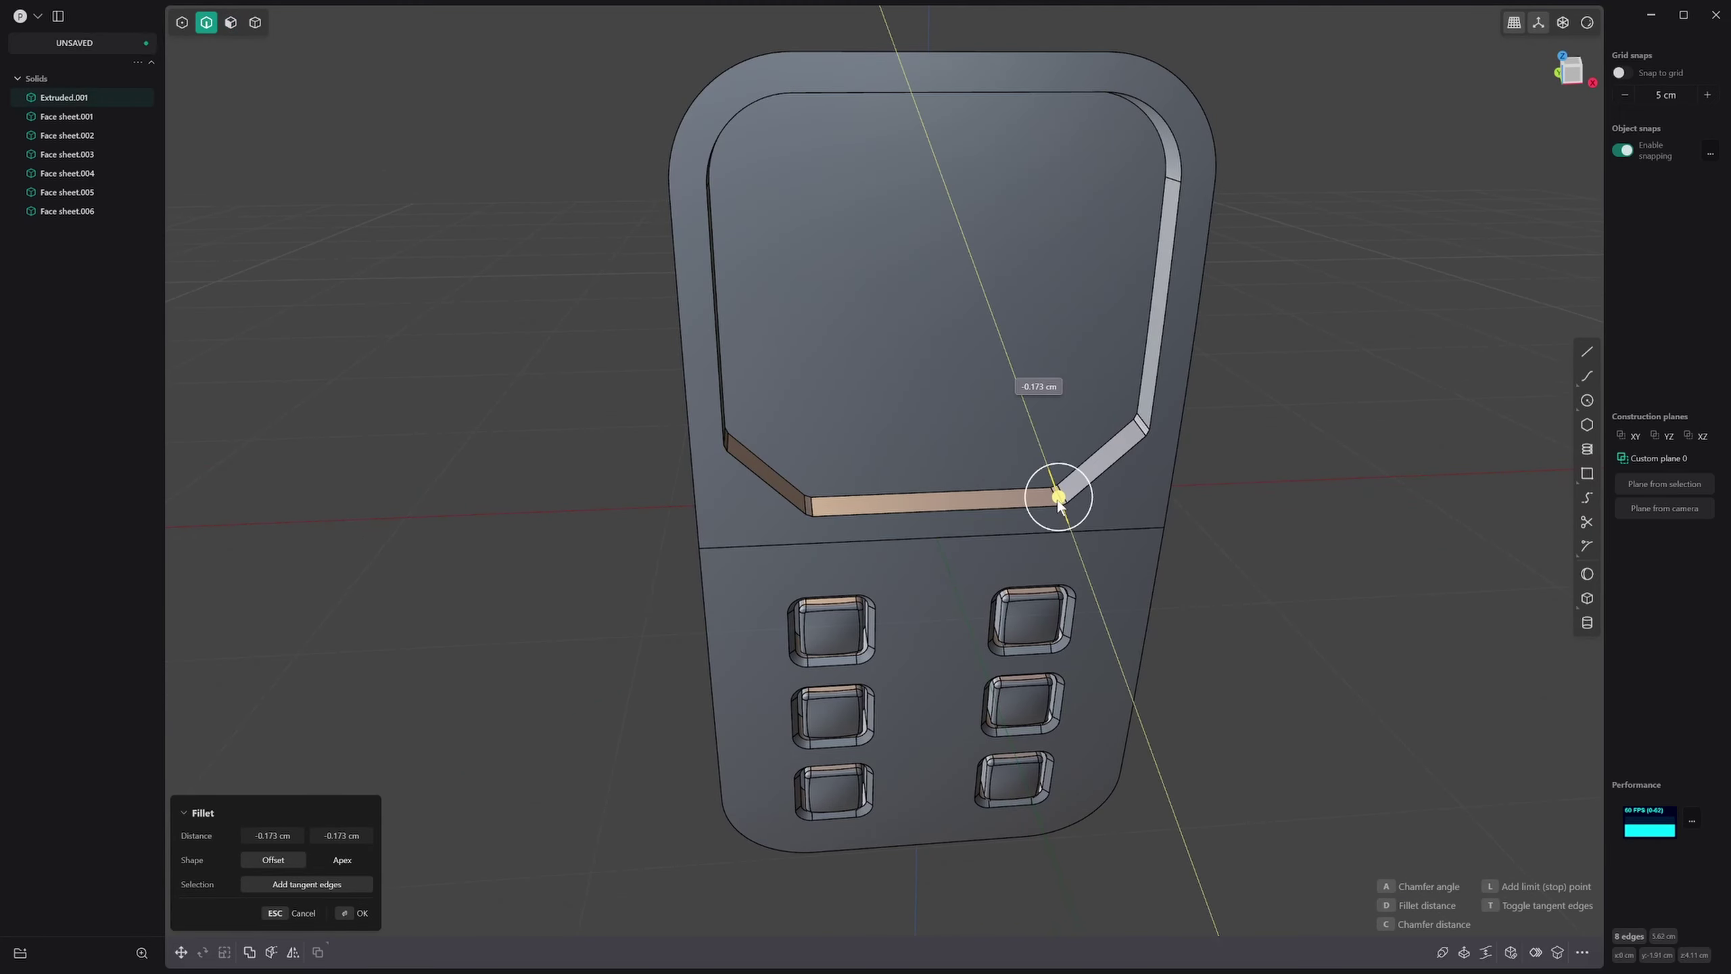
drag(1057, 499, 1104, 466)
key(Return)
click(1095, 479)
key(b)
key(Return)
Step: Flatten the screen recess floor by scaling it to 0 along the Y axis
key(3)
click(917, 354)
key(o)
middle_drag(922, 349, 931, 391)
text(sy0)
key(Return)
key(Return)
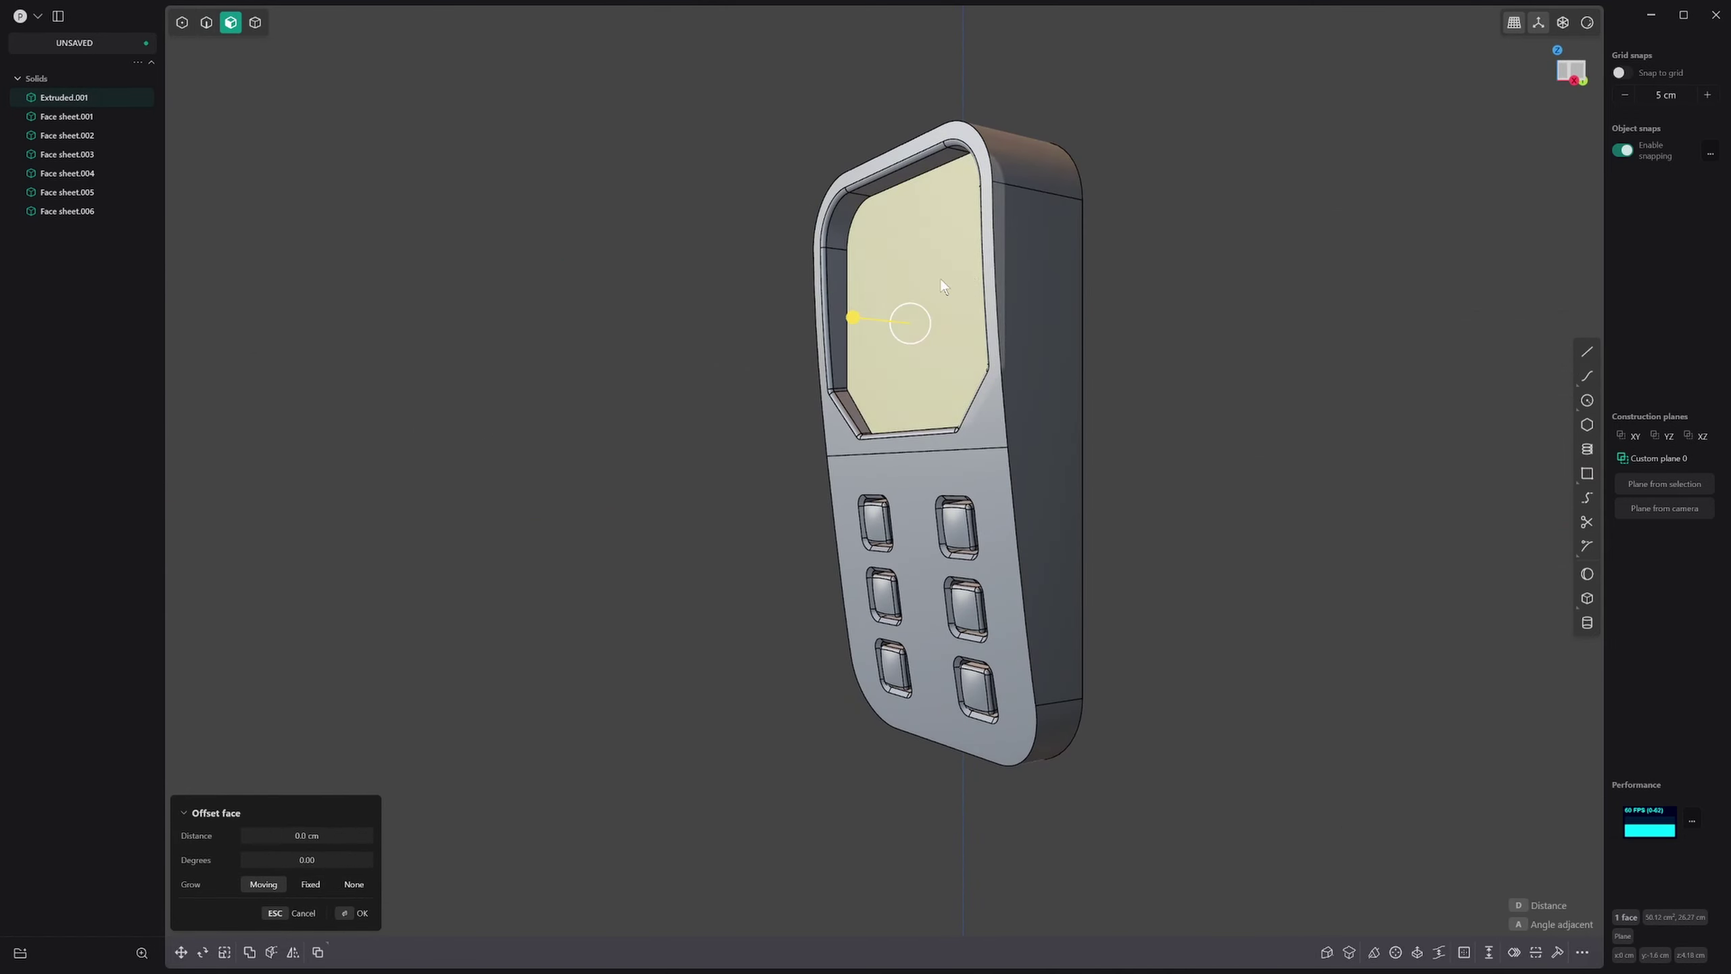
Step: Show the recess floor's control points and raise the surface degree to get four interior points
middle_drag(936, 281, 930, 298)
key(shift+1)
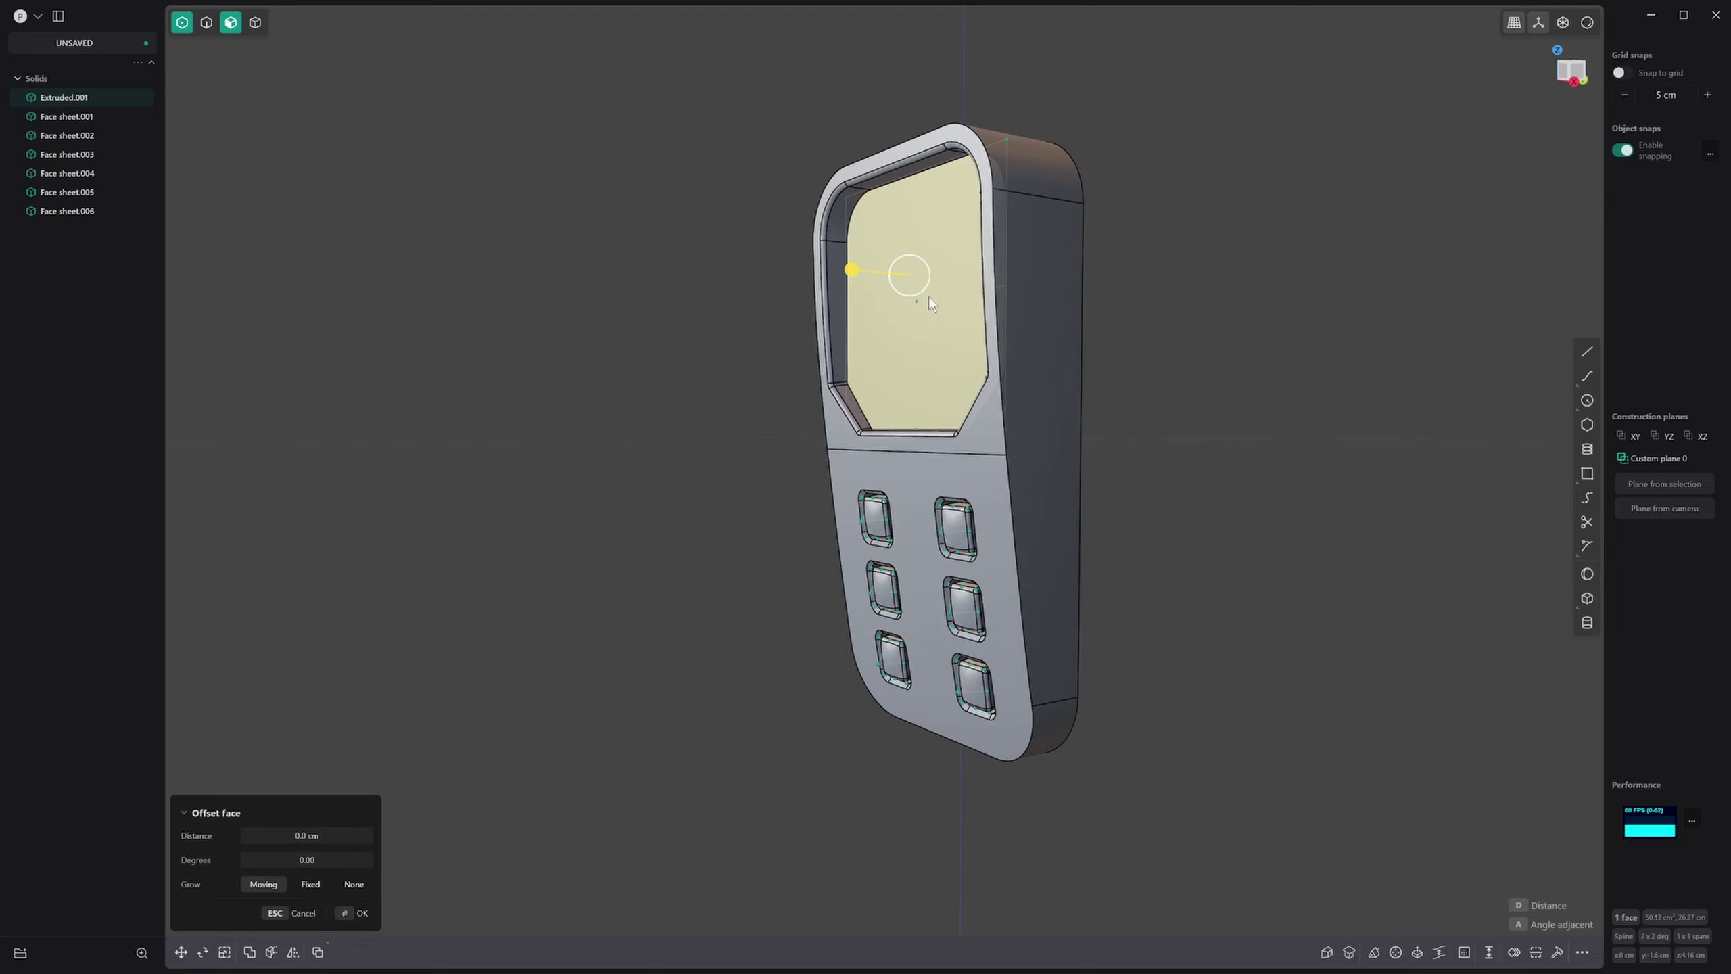
key(alt+r)
key(alt+r)
Step: Move the recess floor's interior control points about -0.609 cm along Y to curve the screen surface
drag(852, 227, 947, 335)
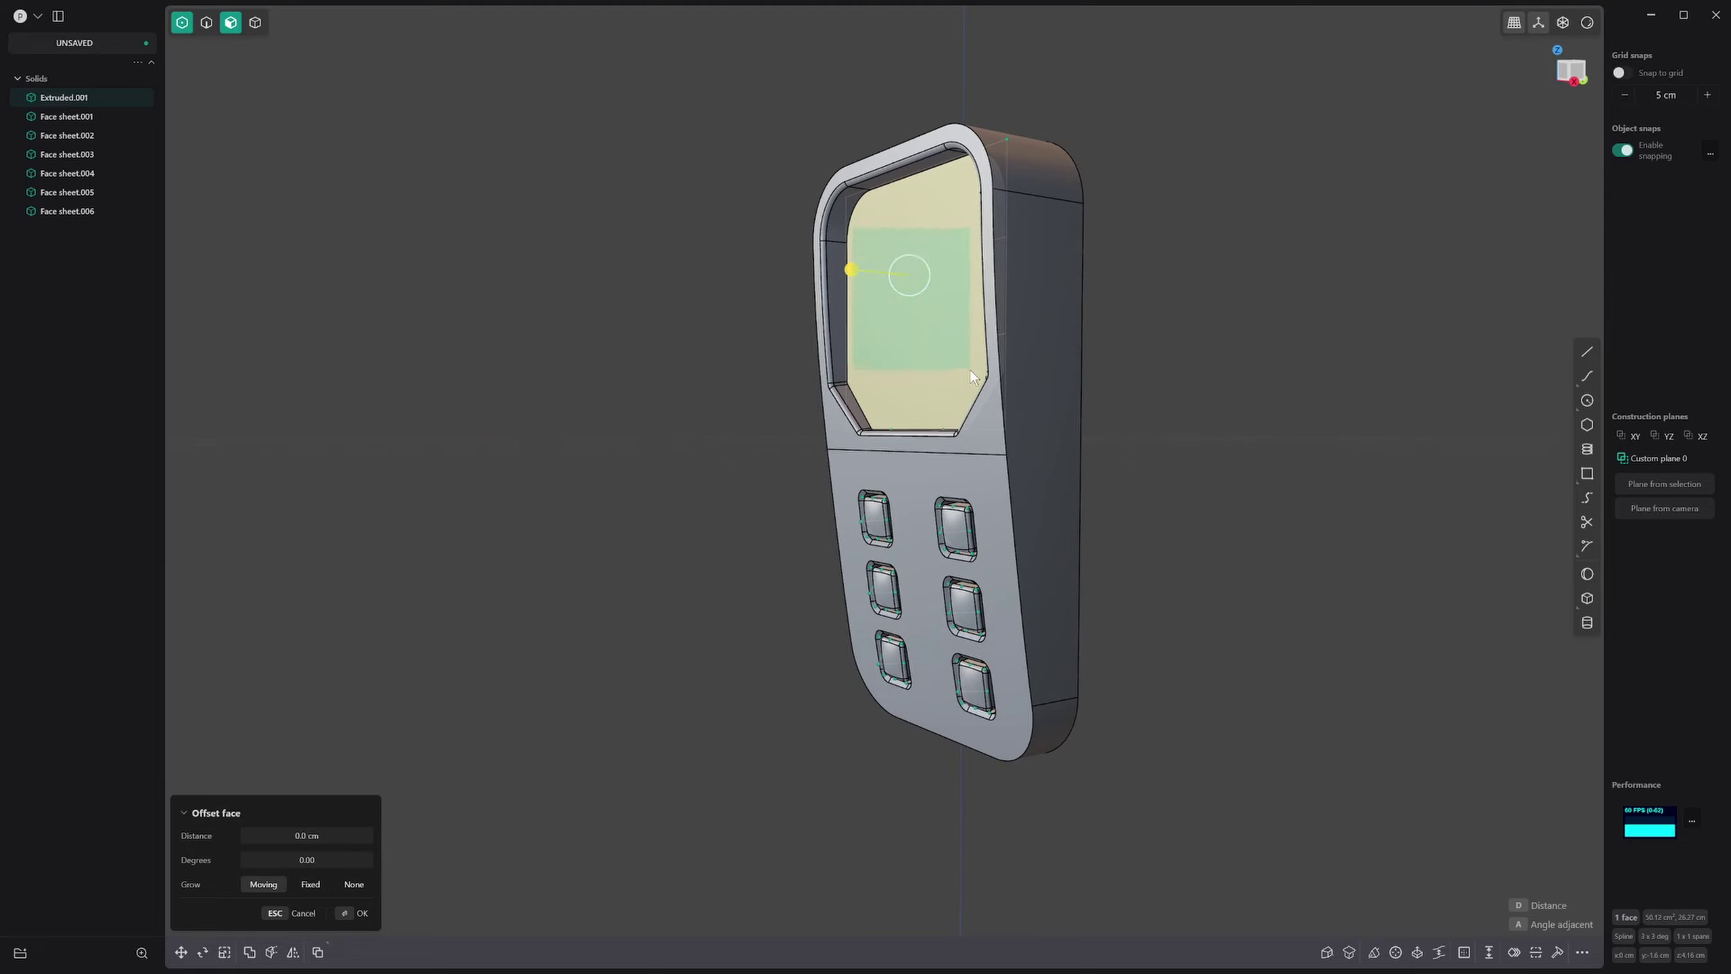
key(Escape)
key(g)
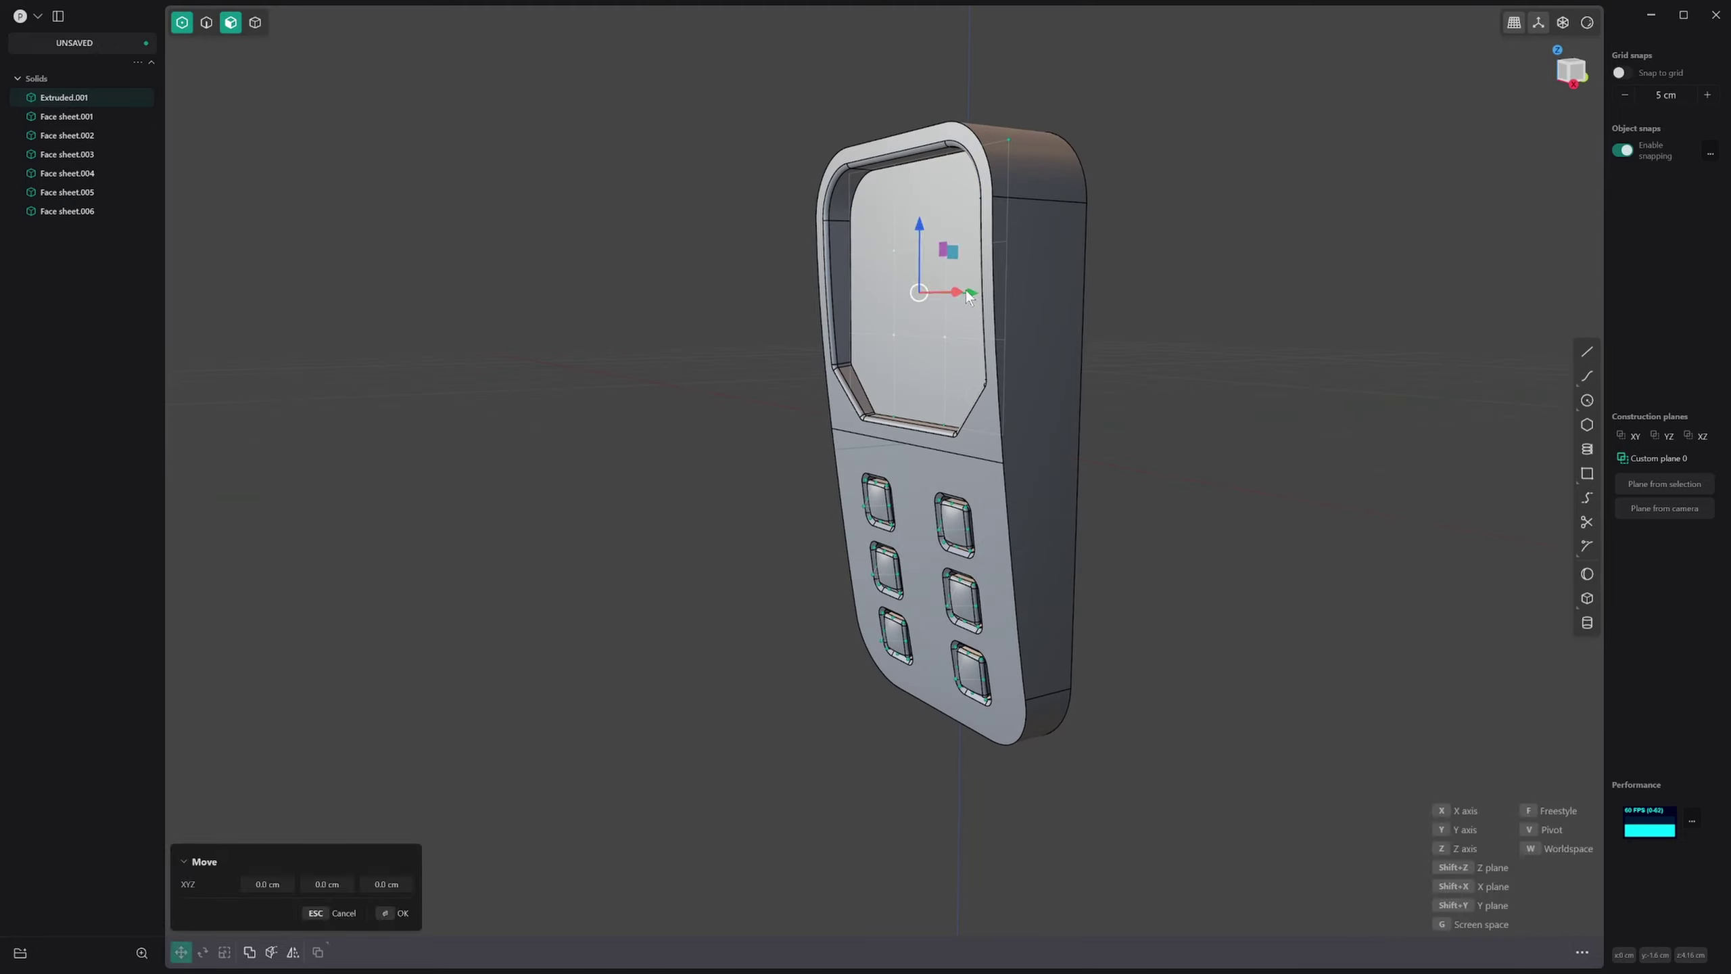
middle_drag(969, 356, 960, 326)
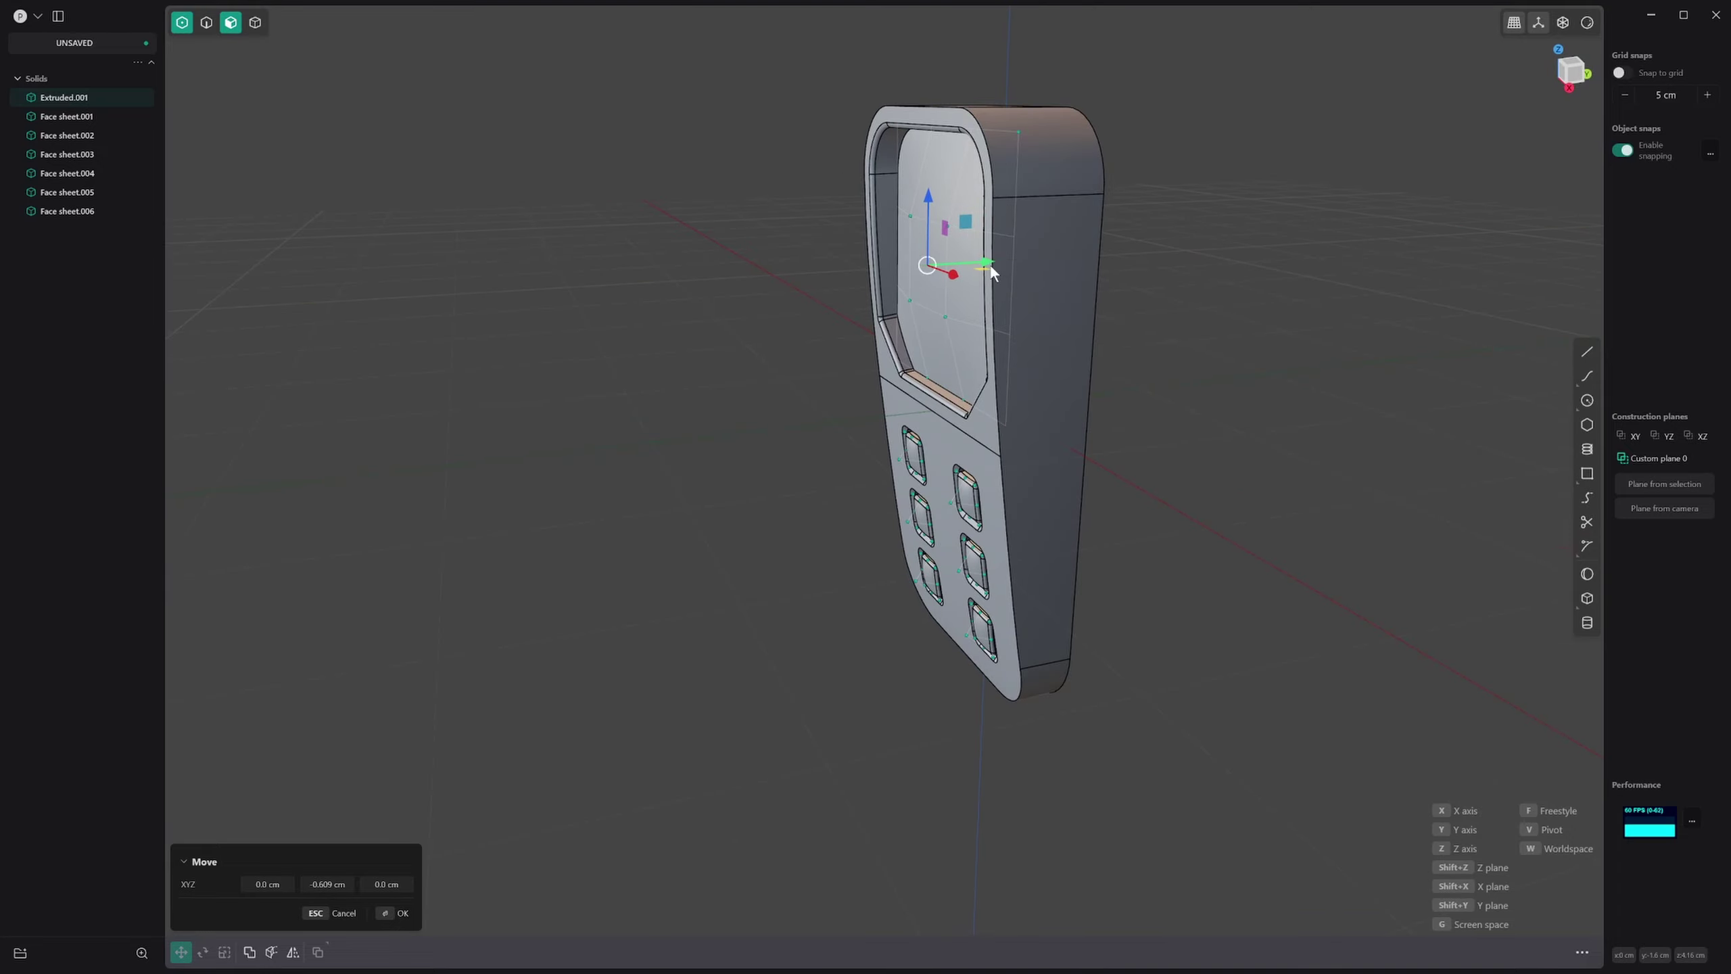
key(Escape)
middle_drag(991, 267, 1105, 282)
middle_drag(1397, 172, 1417, 204)
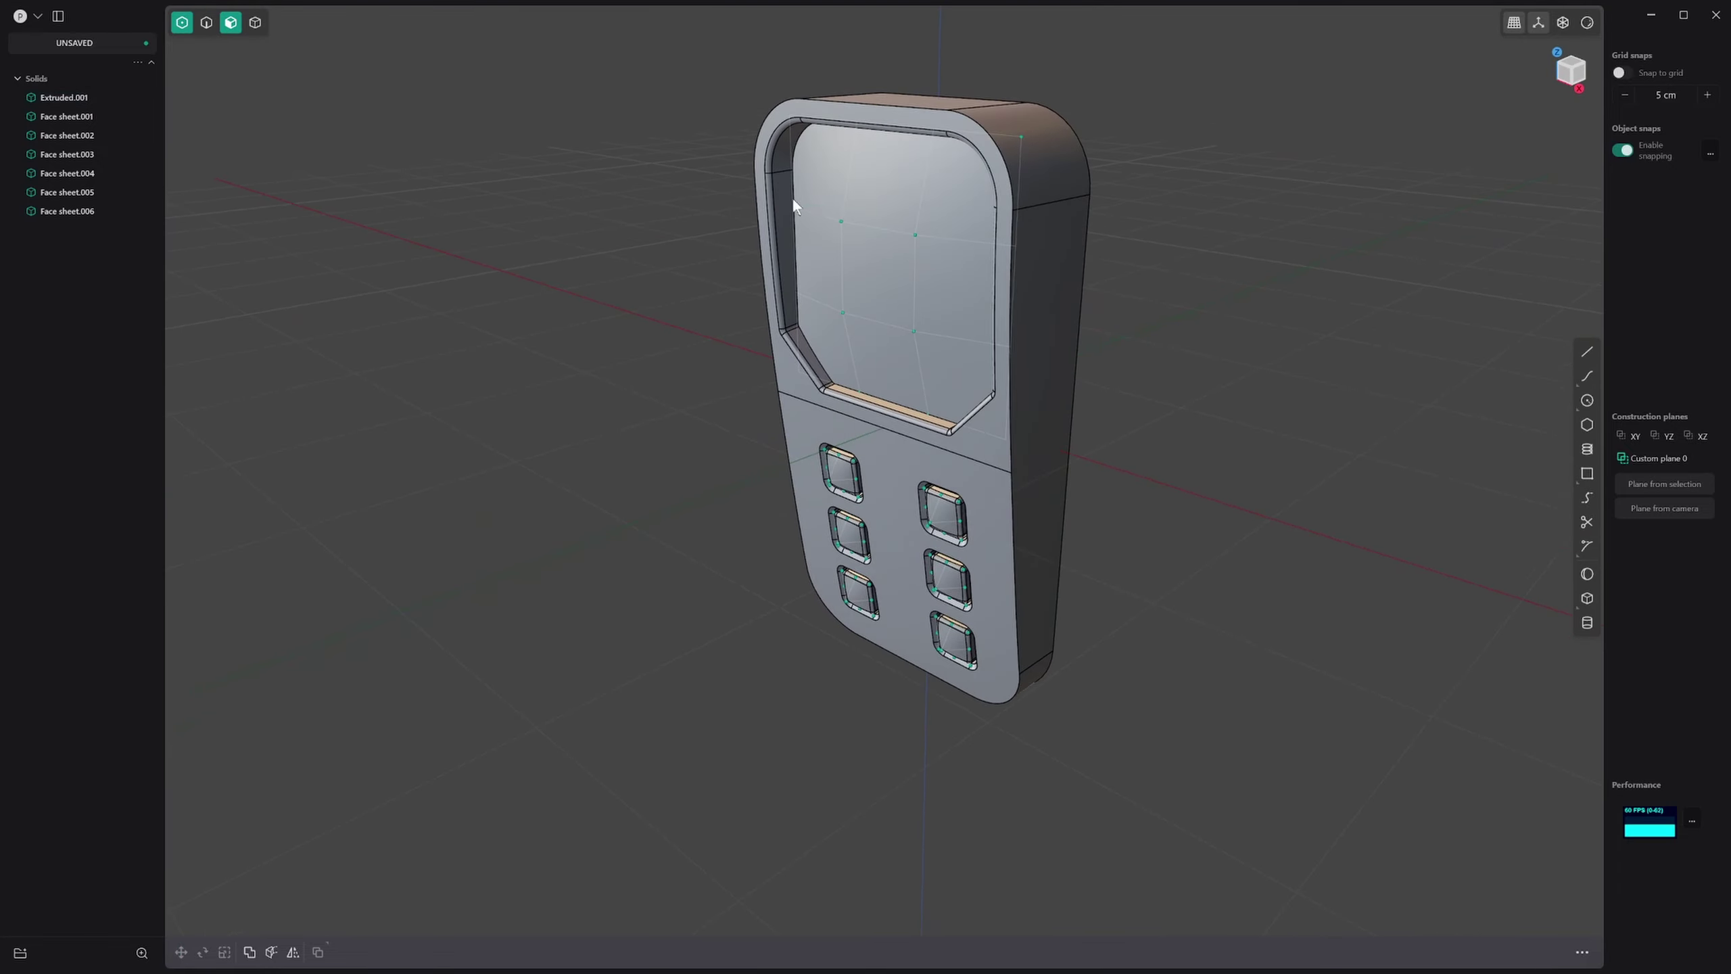
click(906, 273)
key(Escape)
Step: Switch the viewport shading to the glossy red matcap and inspect the body's surfaces
middle_drag(1113, 600, 1356, 451)
click(1587, 23)
click(1547, 72)
mouse_move(1297, 327)
middle_down()
mouse_move(1173, 330)
mouse_move(1192, 386)
mouse_move(1054, 479)
mouse_move(1029, 523)
middle_up()
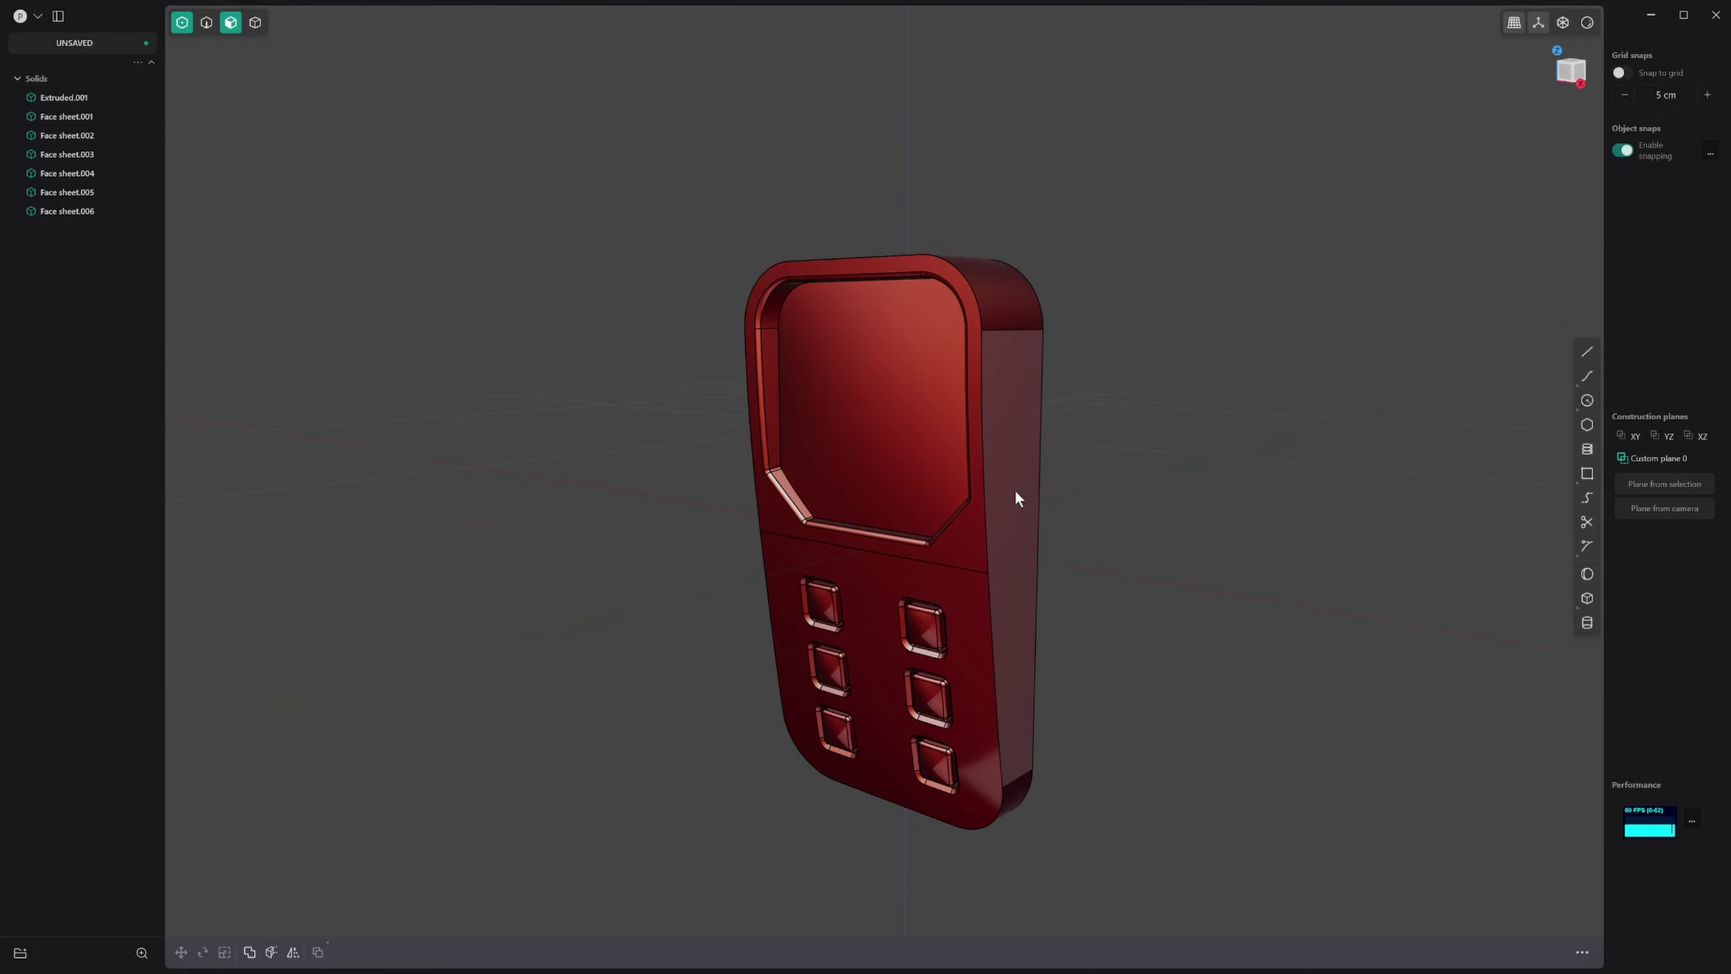
scroll(1008, 485, up, 1)
key(2)
click(983, 413)
key(b)
drag(983, 412, 998, 418)
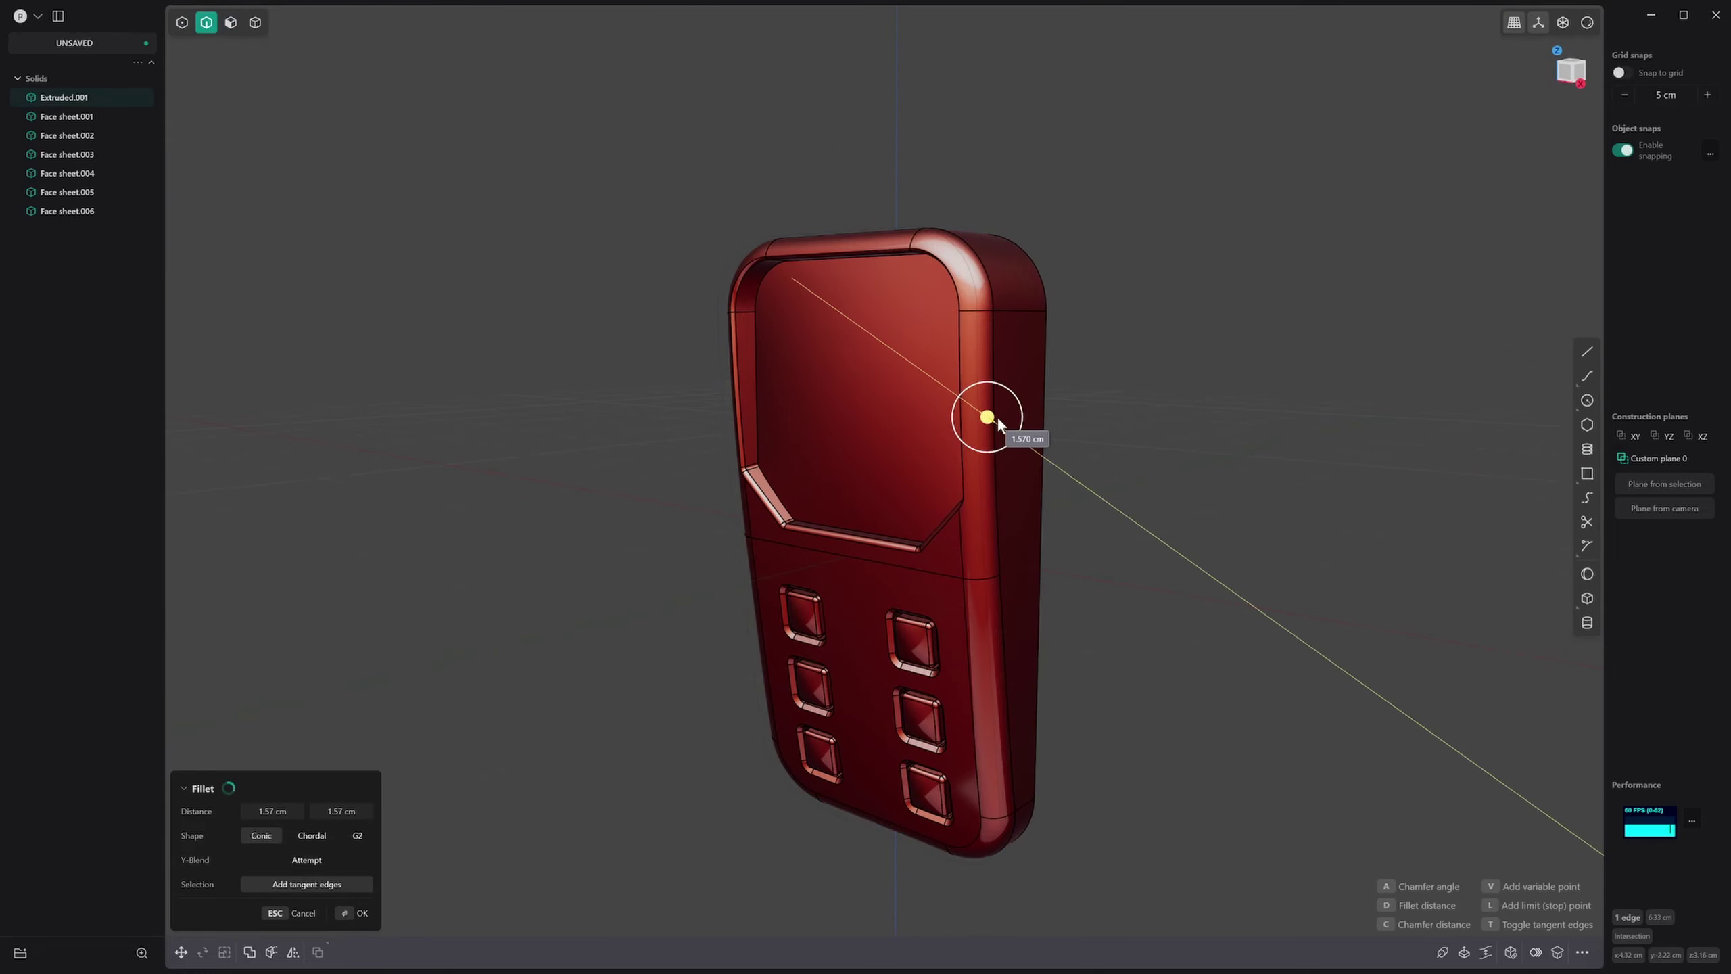
middle_drag(996, 416, 959, 336)
key(Escape)
click(925, 288)
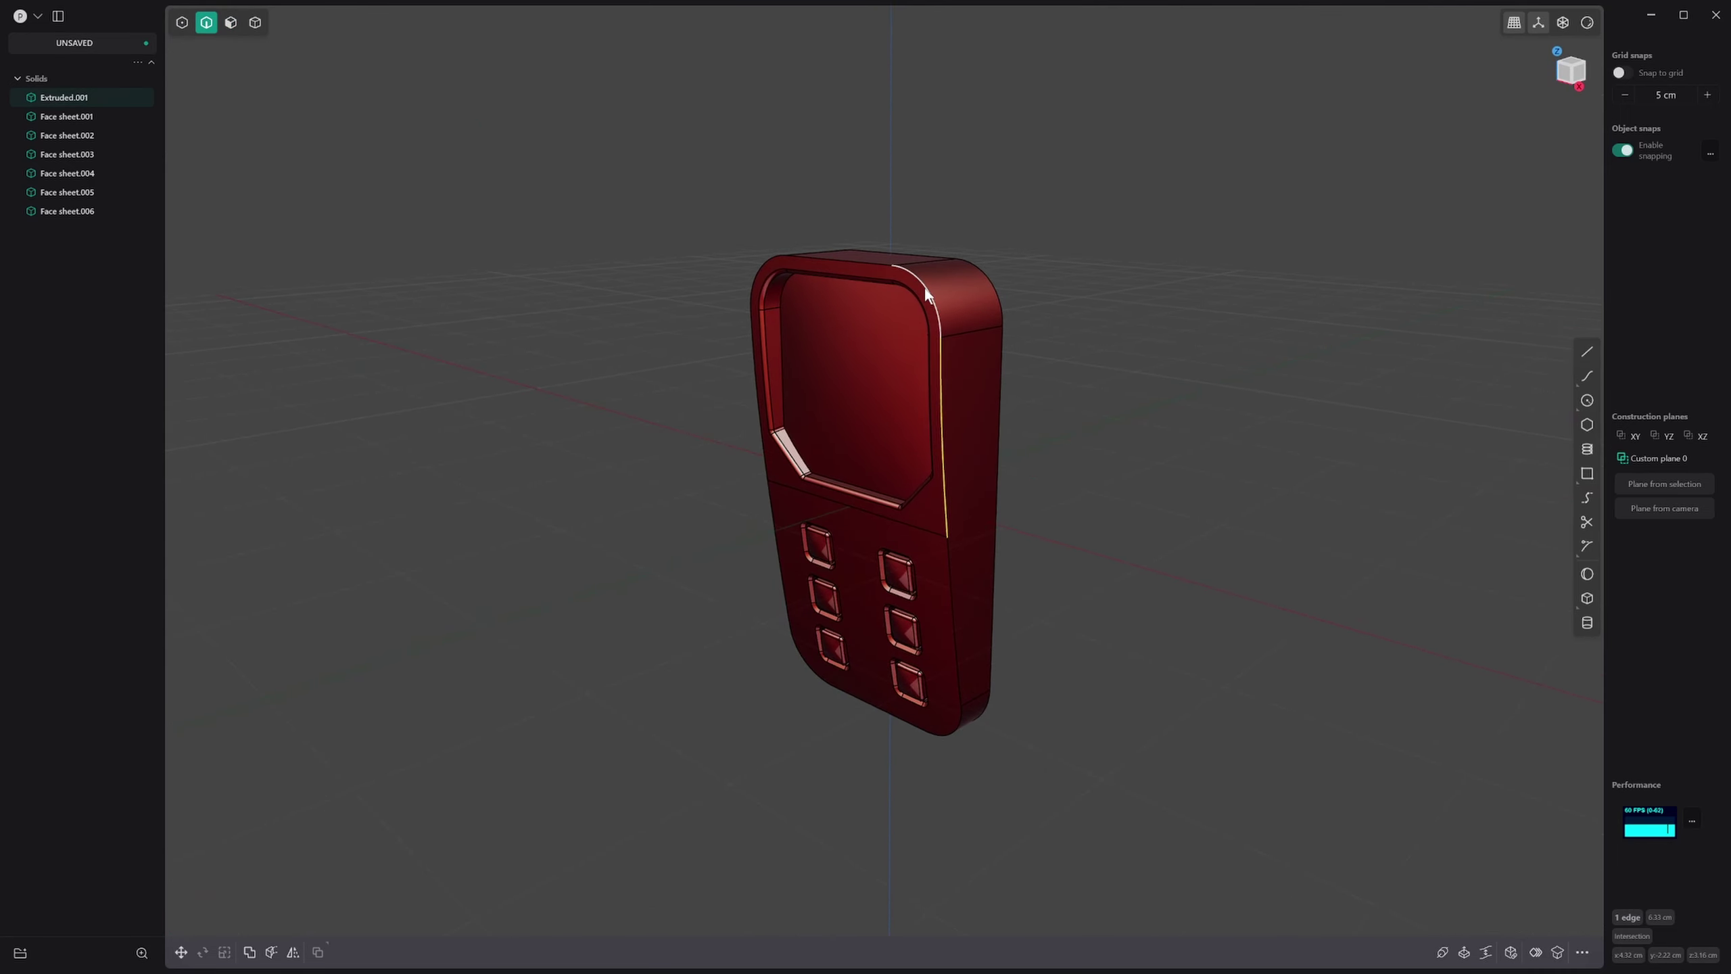
key(f)
drag(924, 289, 915, 288)
Step: Switch the viewport shading back to the grey matcap and leave the edge fillet without applying it
right_click(1582, 24)
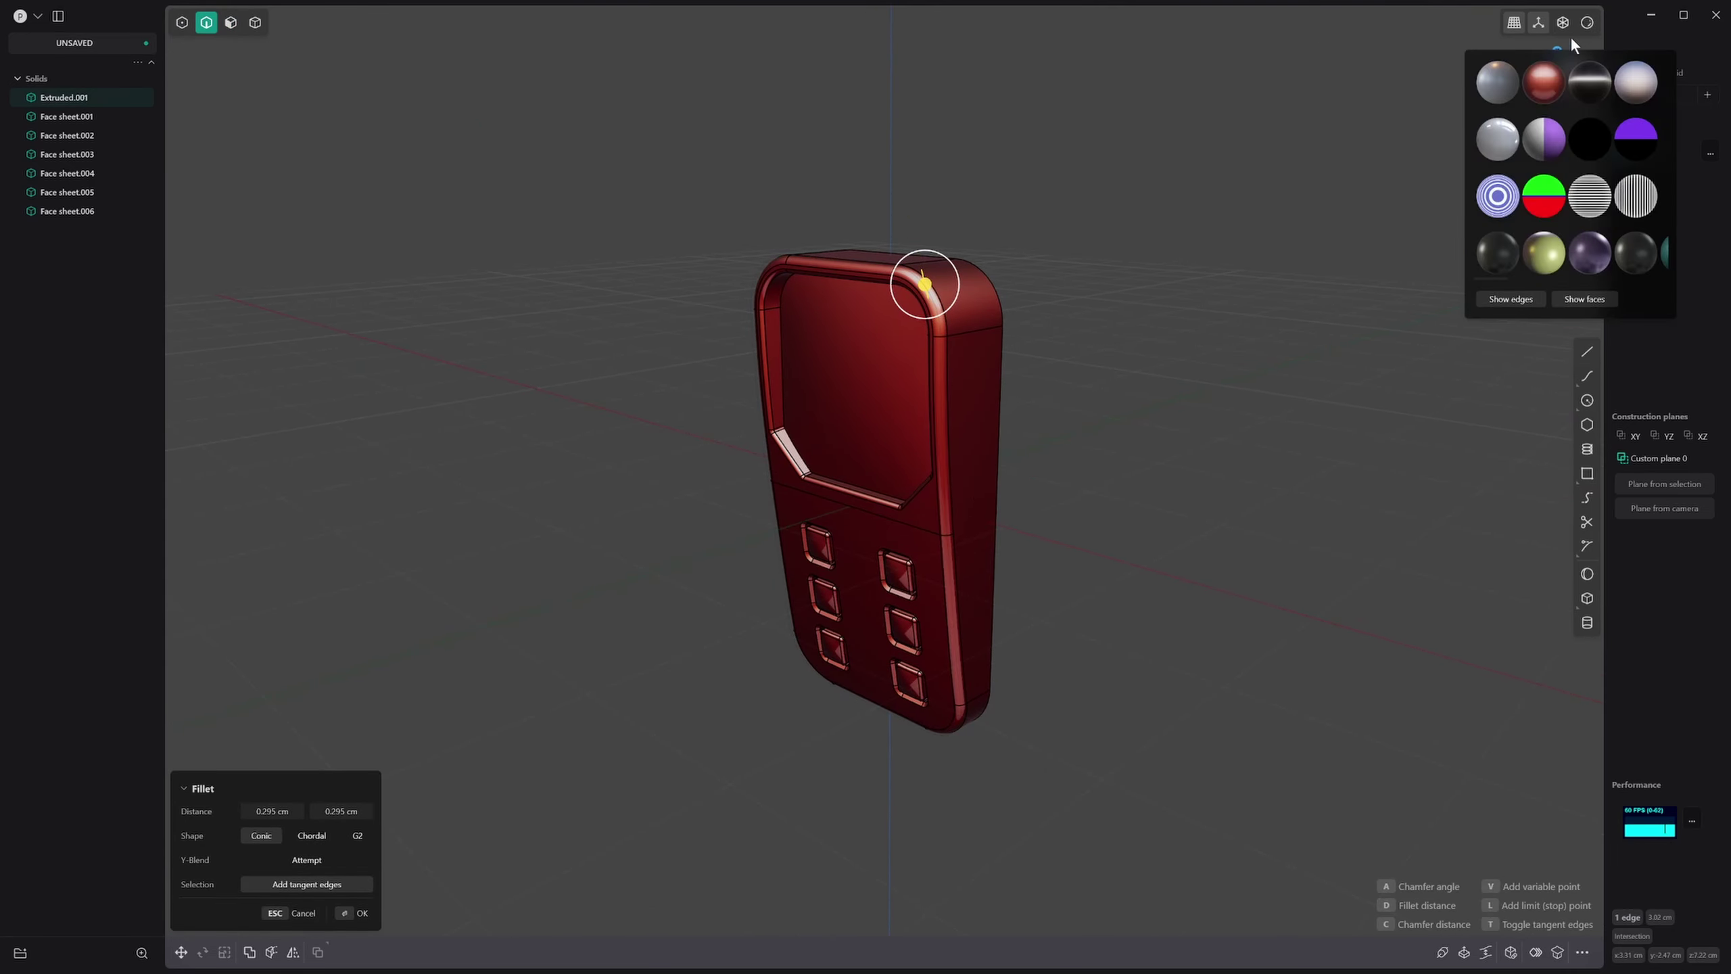
click(1502, 83)
scroll(916, 322, up, 5)
shift+middle_drag(916, 320, 917, 357)
middle_drag(952, 269, 989, 324)
key(Escape)
Step: Cut a thin pipe-shaped groove along the loop of outer front edges of the body
double_click(1000, 222)
key(b)
middle_drag(999, 222, 960, 349)
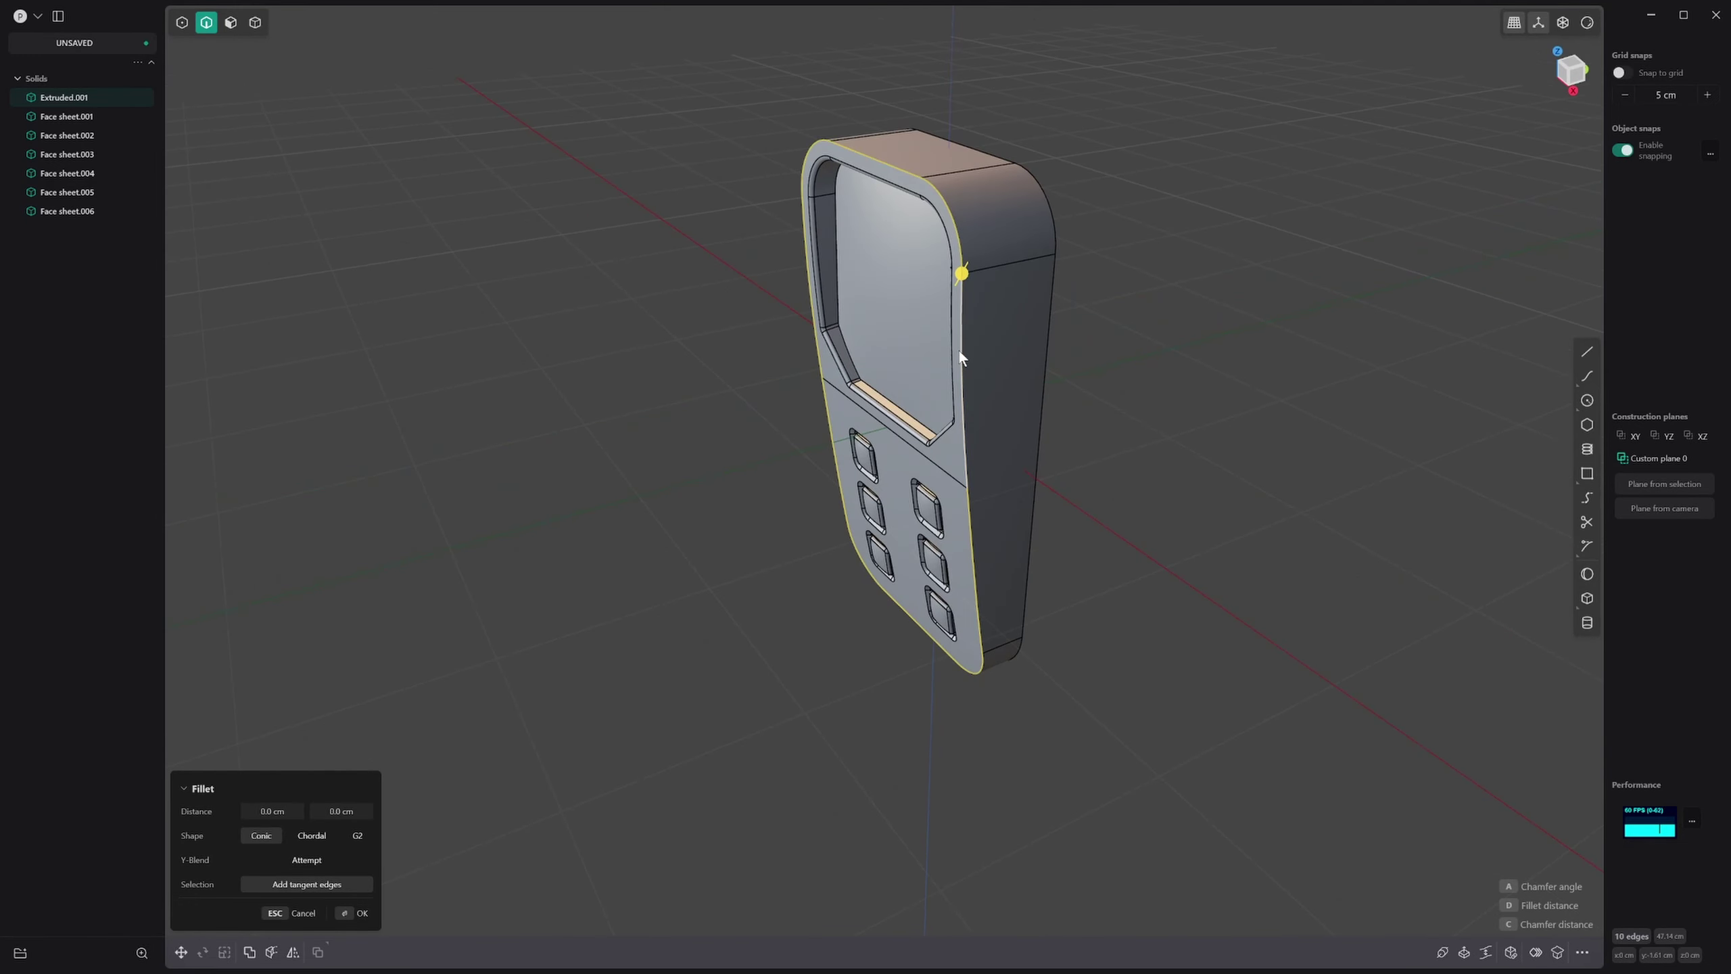
key(p)
scroll(978, 250, up, 1)
scroll(984, 244, up, 3)
drag(947, 336, 952, 336)
key(Return)
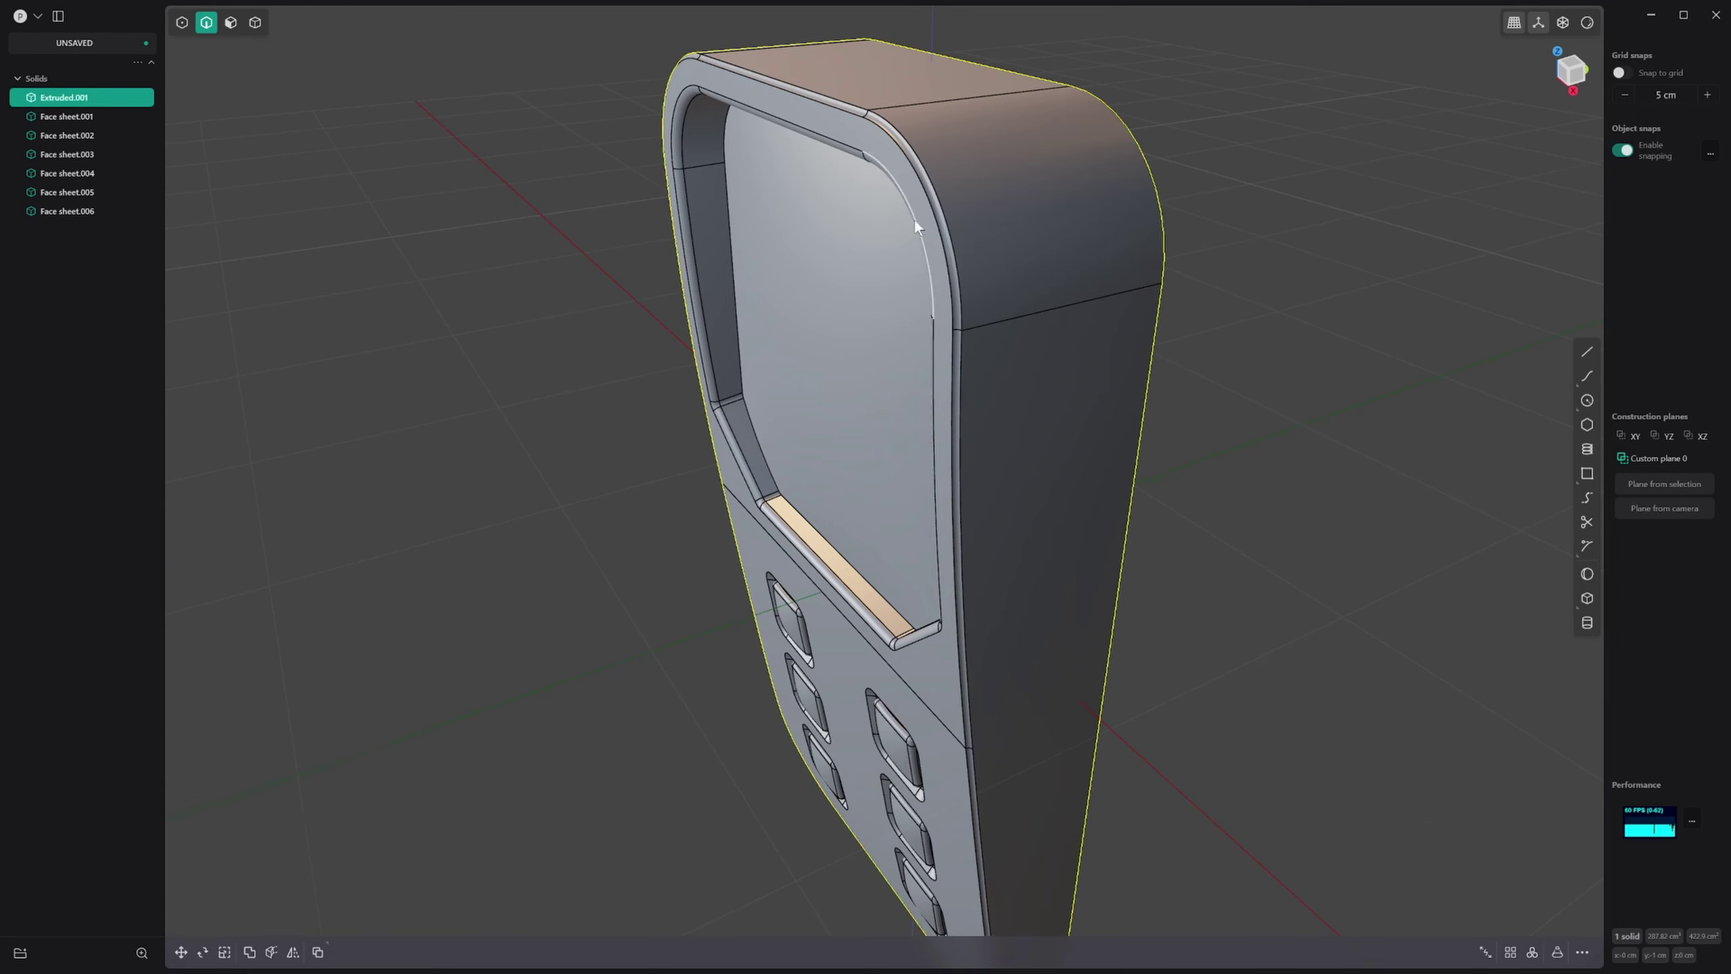
Step: Try to fillet the inner edge of the thin groove, and undo the pipe cut
click(927, 209)
key(f)
drag(938, 202, 947, 210)
key(Return)
click(934, 188)
key(f)
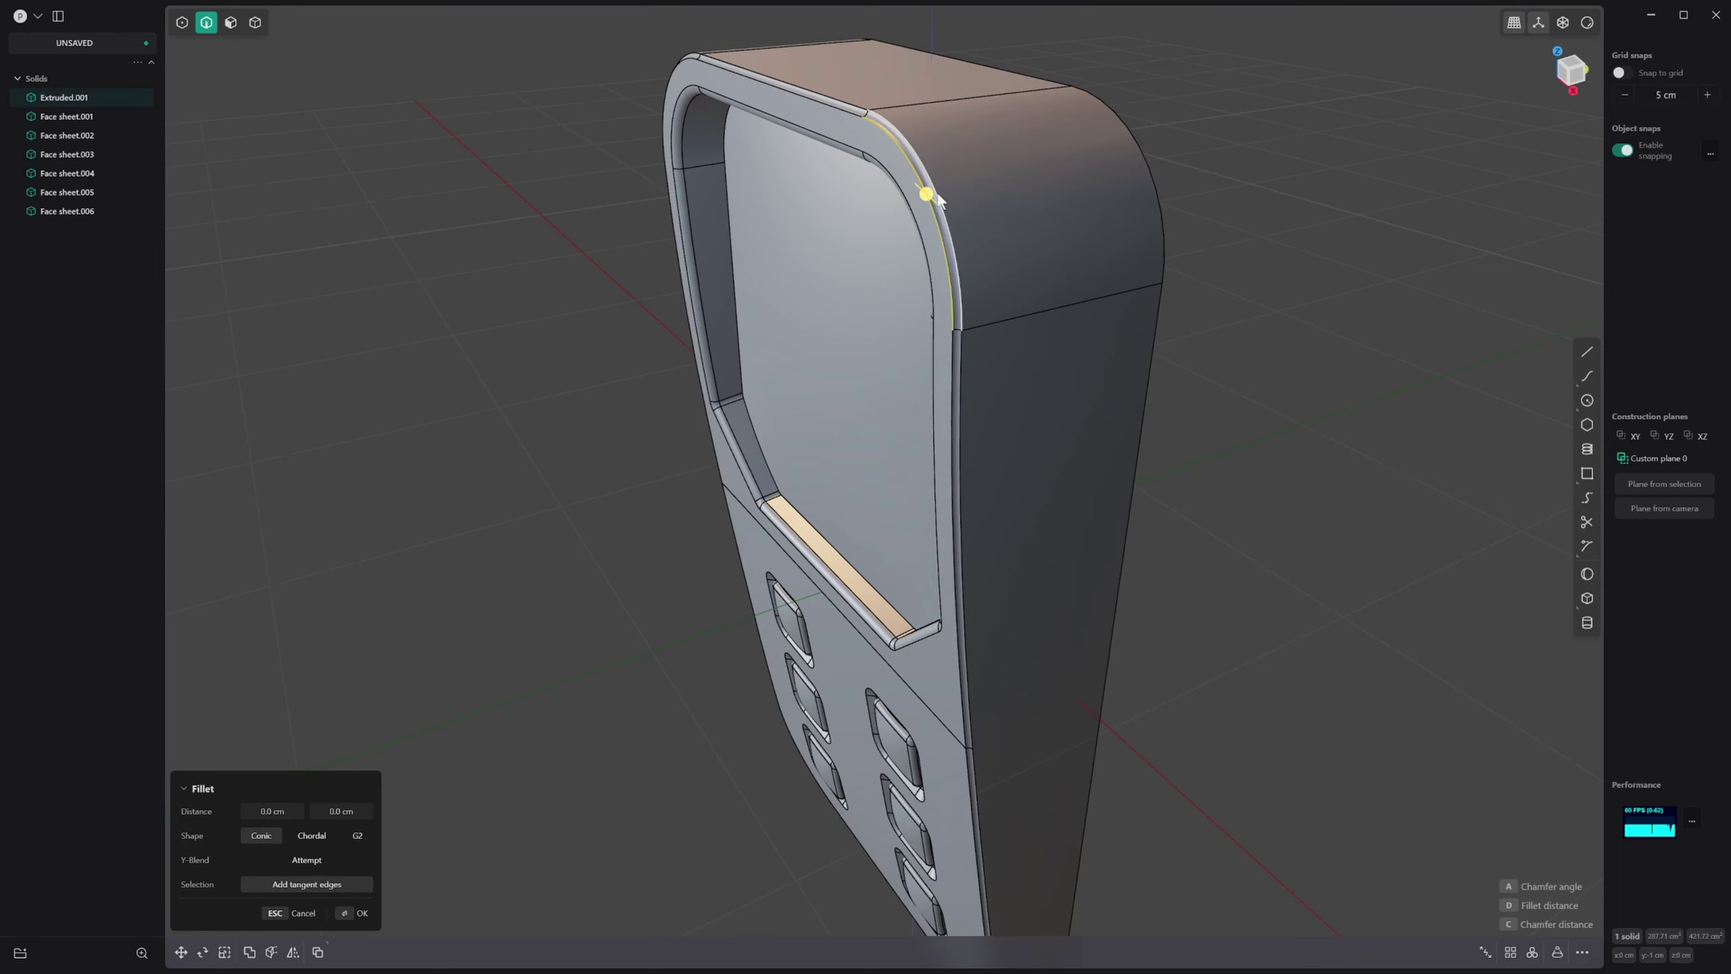
key(Escape)
key(ctrl+z)
Step: Cut a wider pipe-shaped groove along the body's outer front edge loop
key(b)
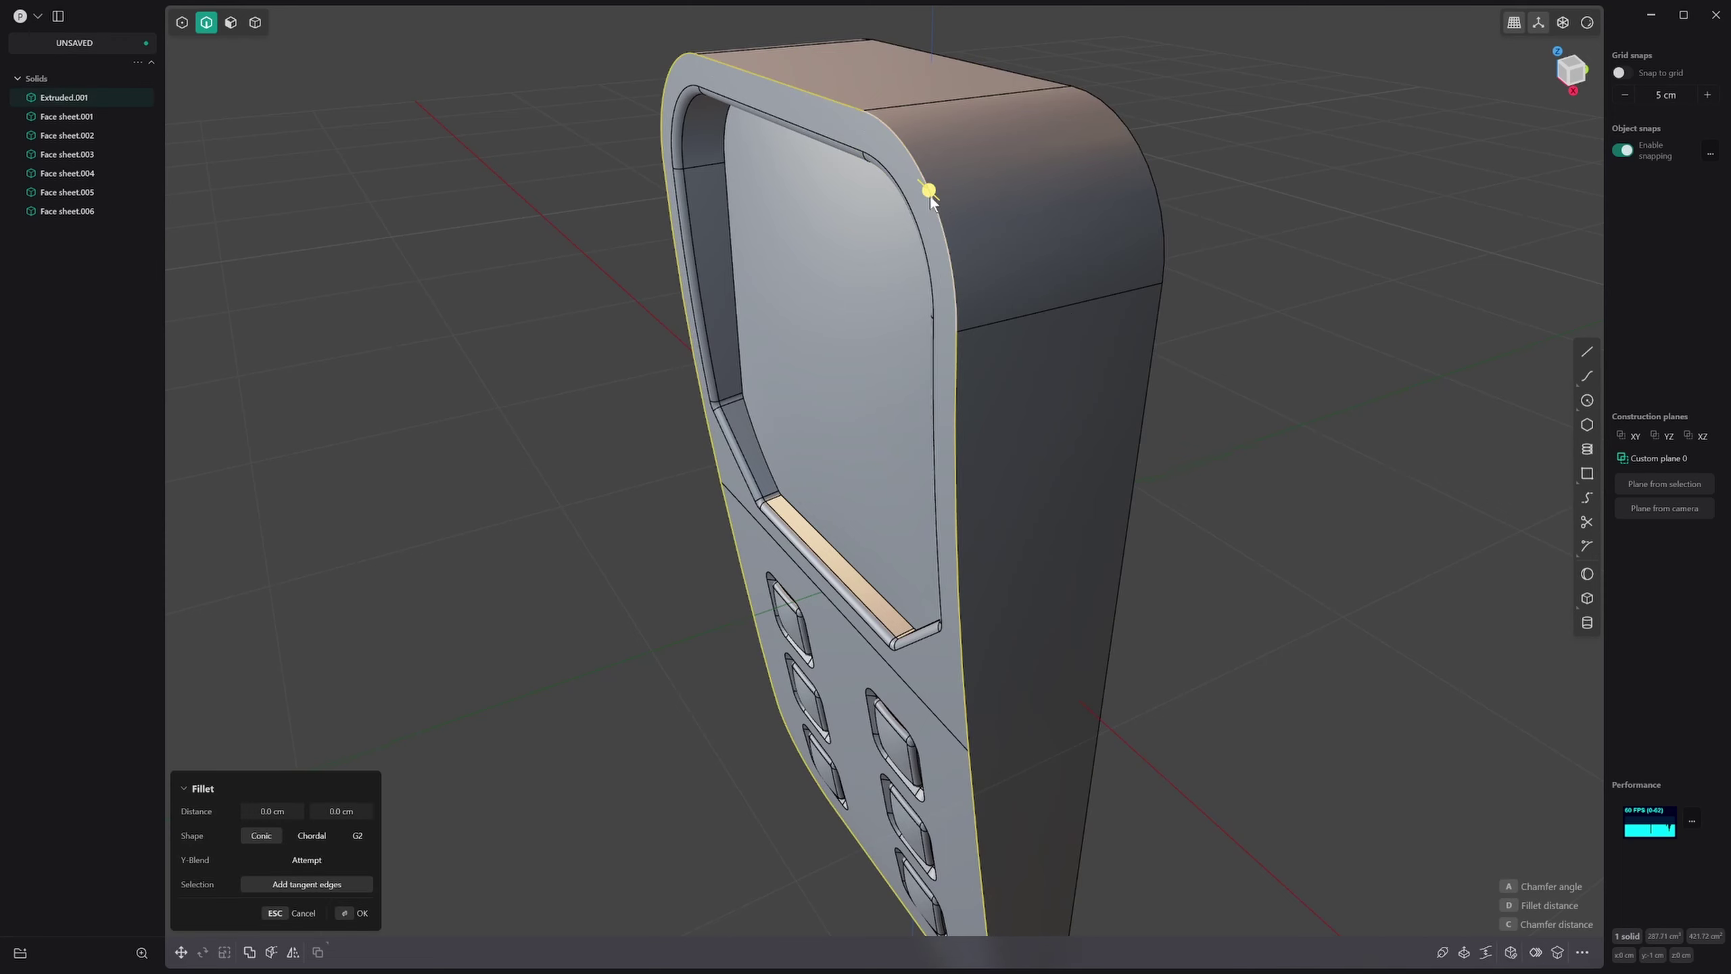
key(p)
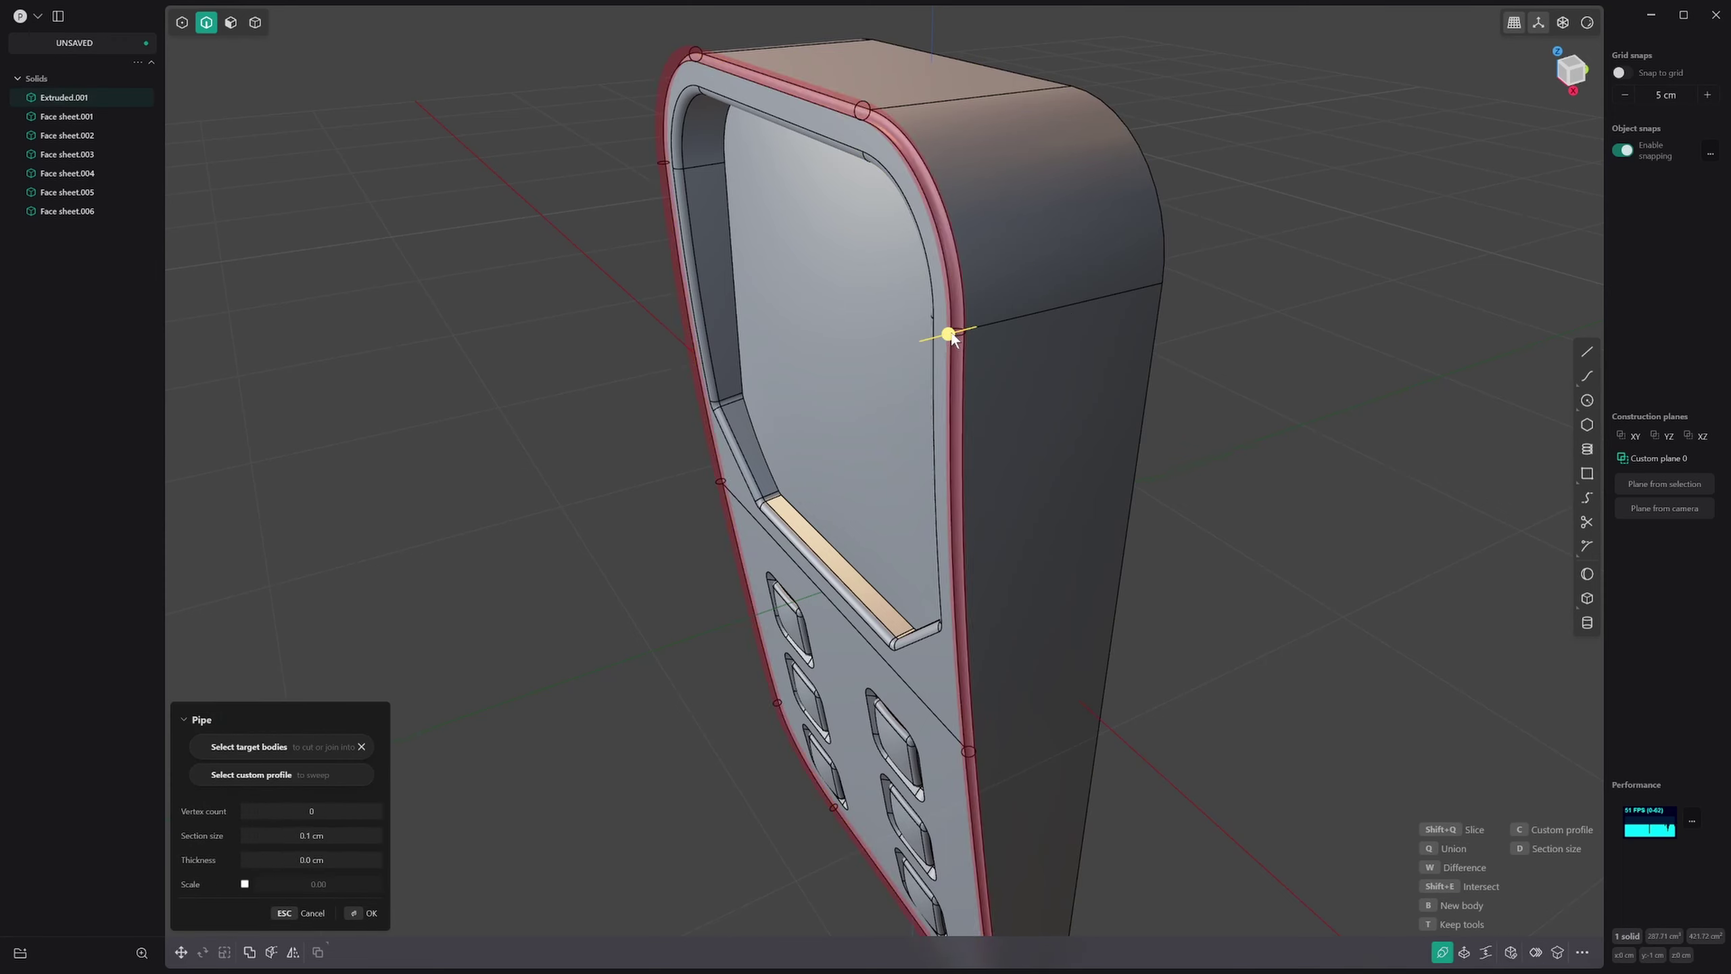
drag(950, 339, 943, 336)
key(Return)
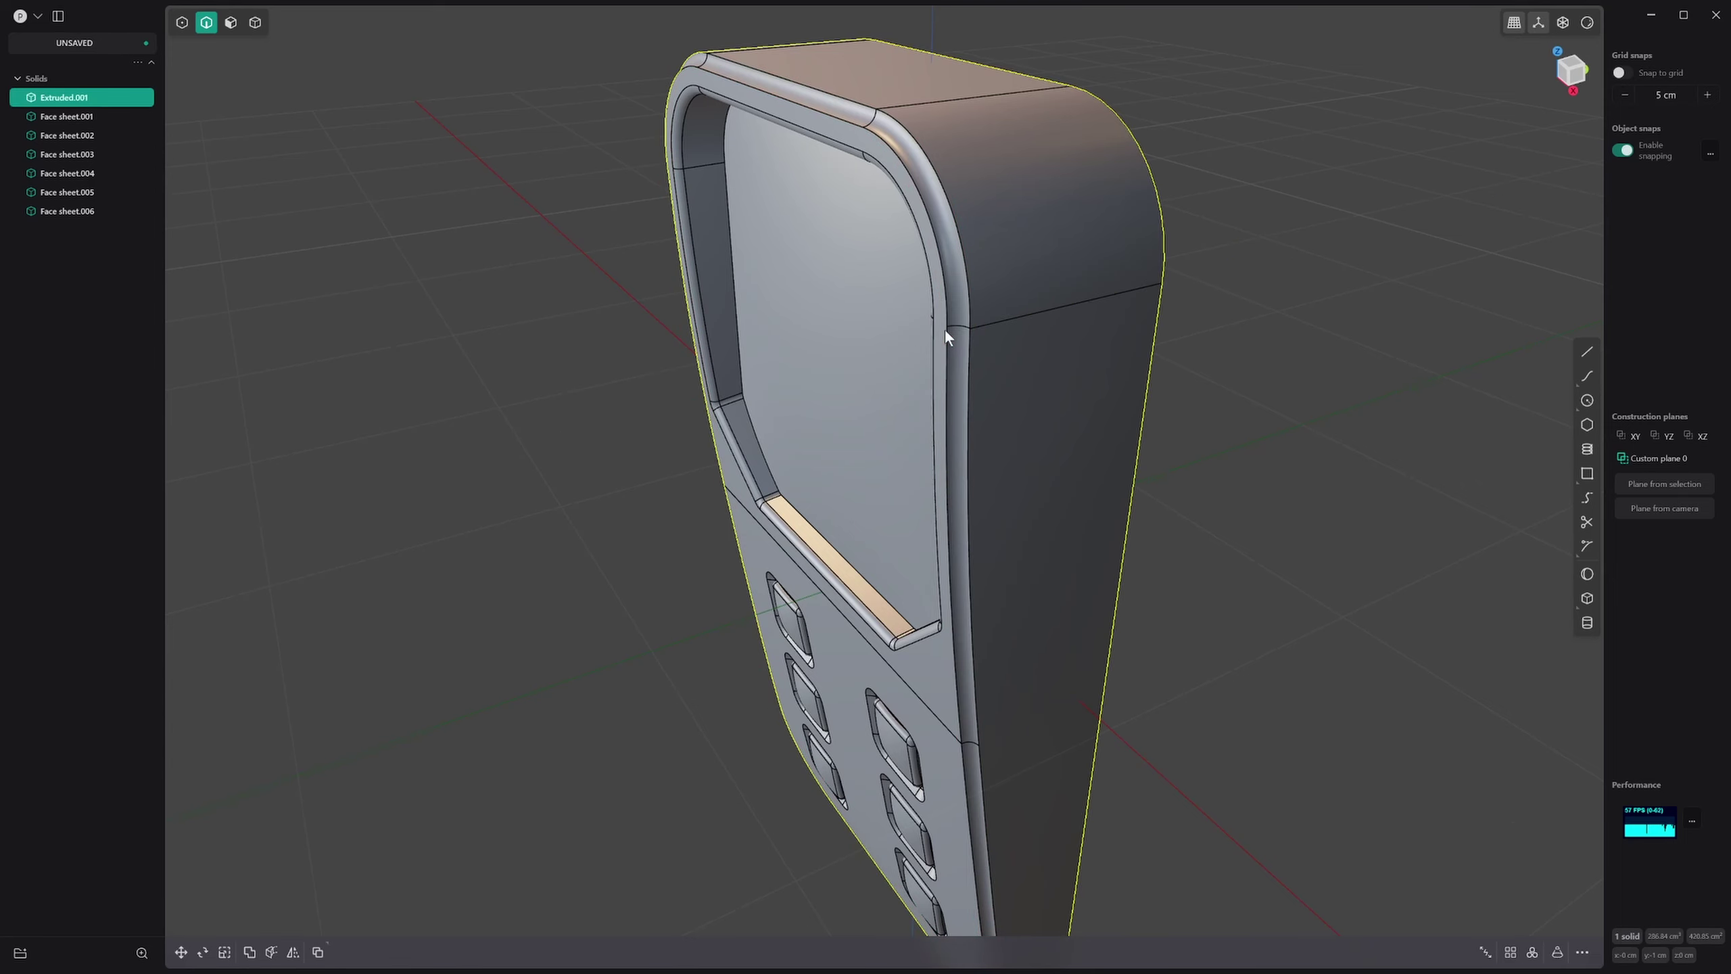
Step: Fillet the inner edge where the wider groove meets the front face
scroll(944, 336, down, 1)
click(906, 176)
key(b)
click(920, 166)
drag(922, 165, 927, 165)
key(Return)
Step: Switch to the front view and frame the whole body
scroll(1079, 236, down, 1)
middle_drag(1081, 239, 1090, 362)
scroll(1097, 402, down, 1)
middle_drag(1128, 450, 995, 603)
key(KP_1)
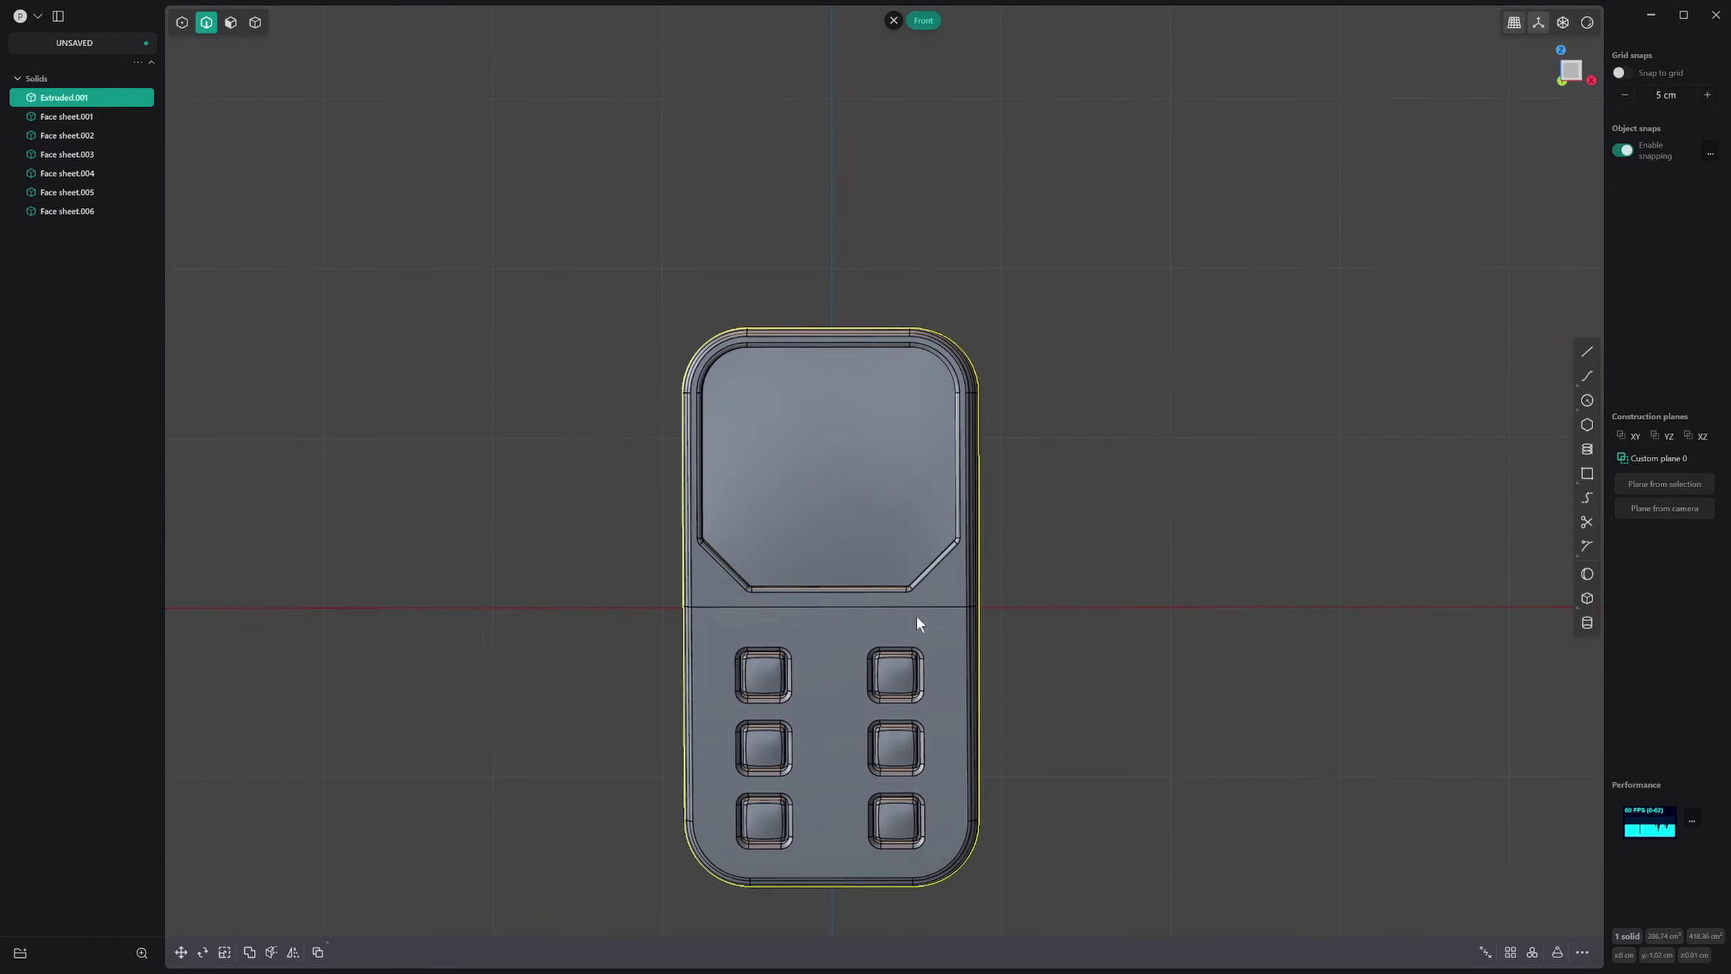
scroll(970, 590, up, 2)
shift+middle_drag(1046, 600, 1053, 597)
Step: Draw a short horizontal line across the body's side edge near the screen's lower corner, and delete it
click(1587, 351)
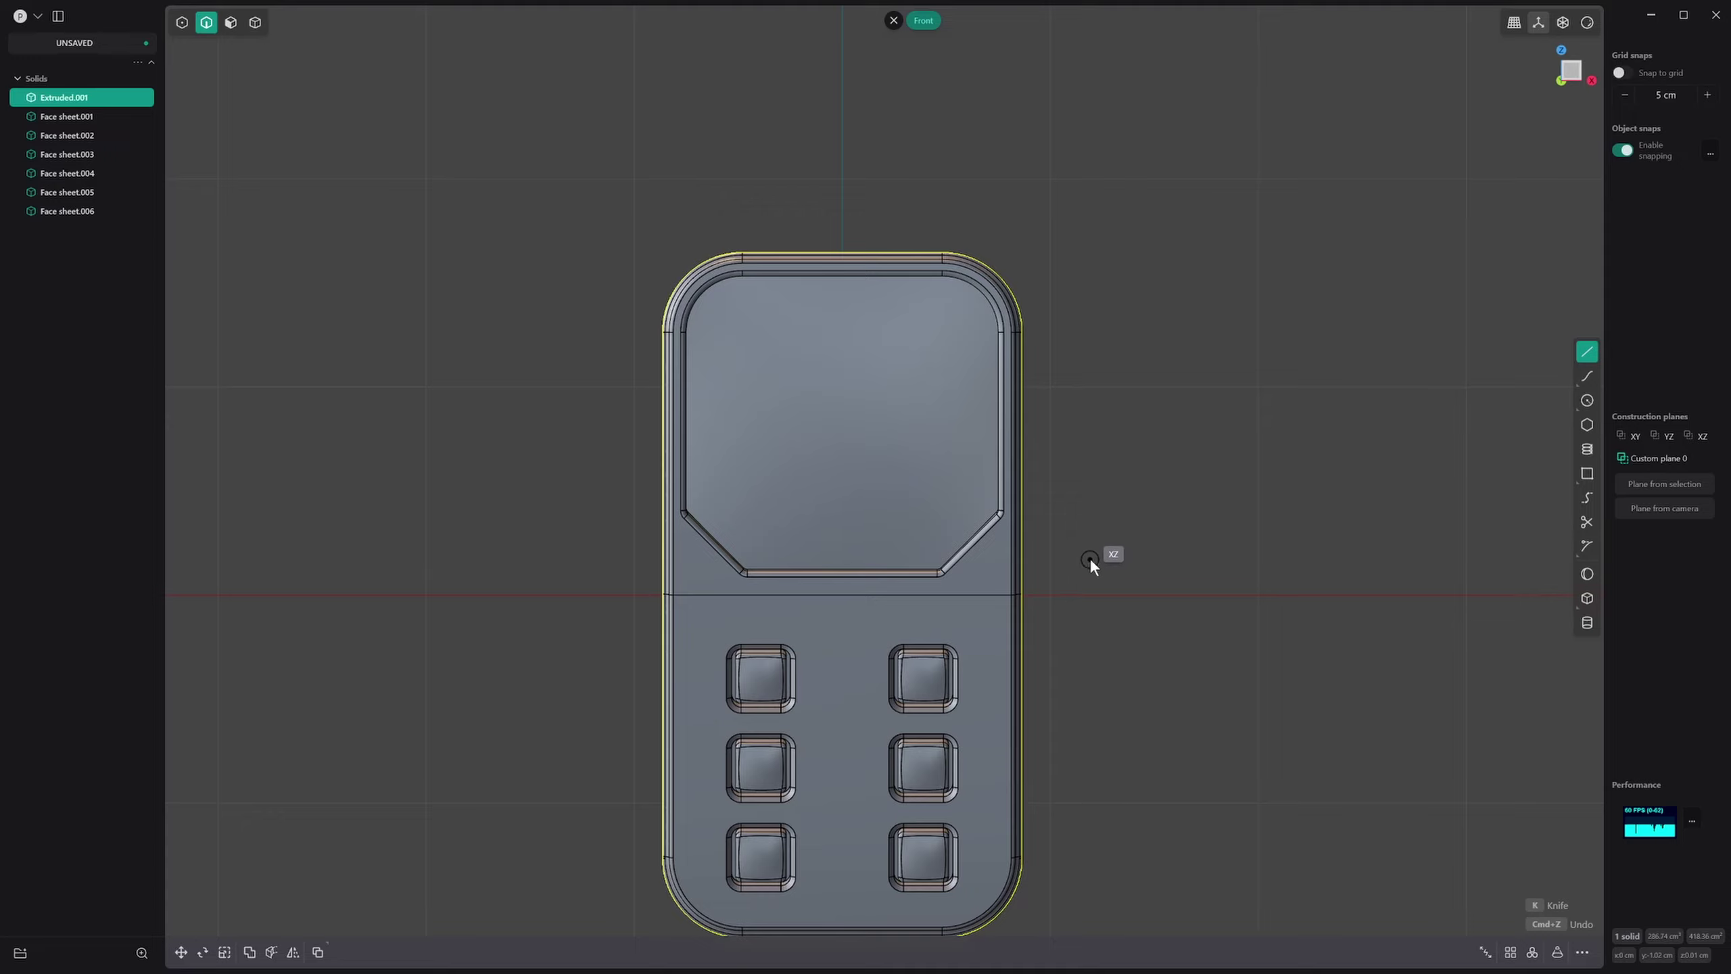
click(1089, 557)
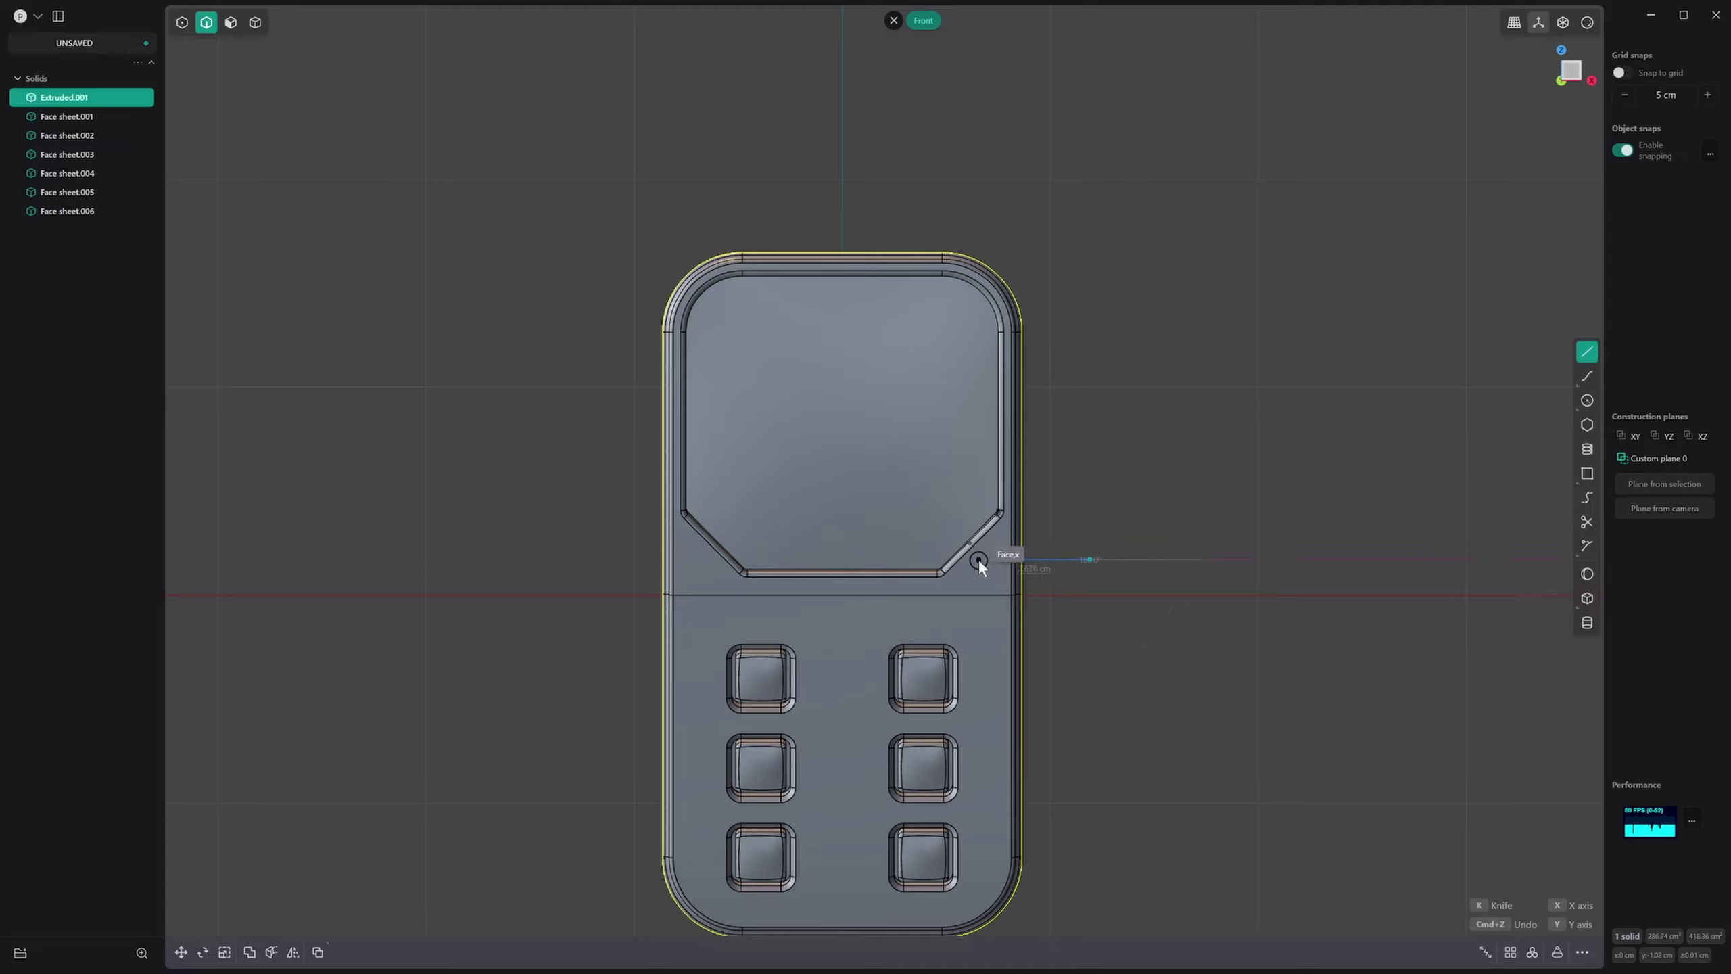
click(977, 560)
key(g)
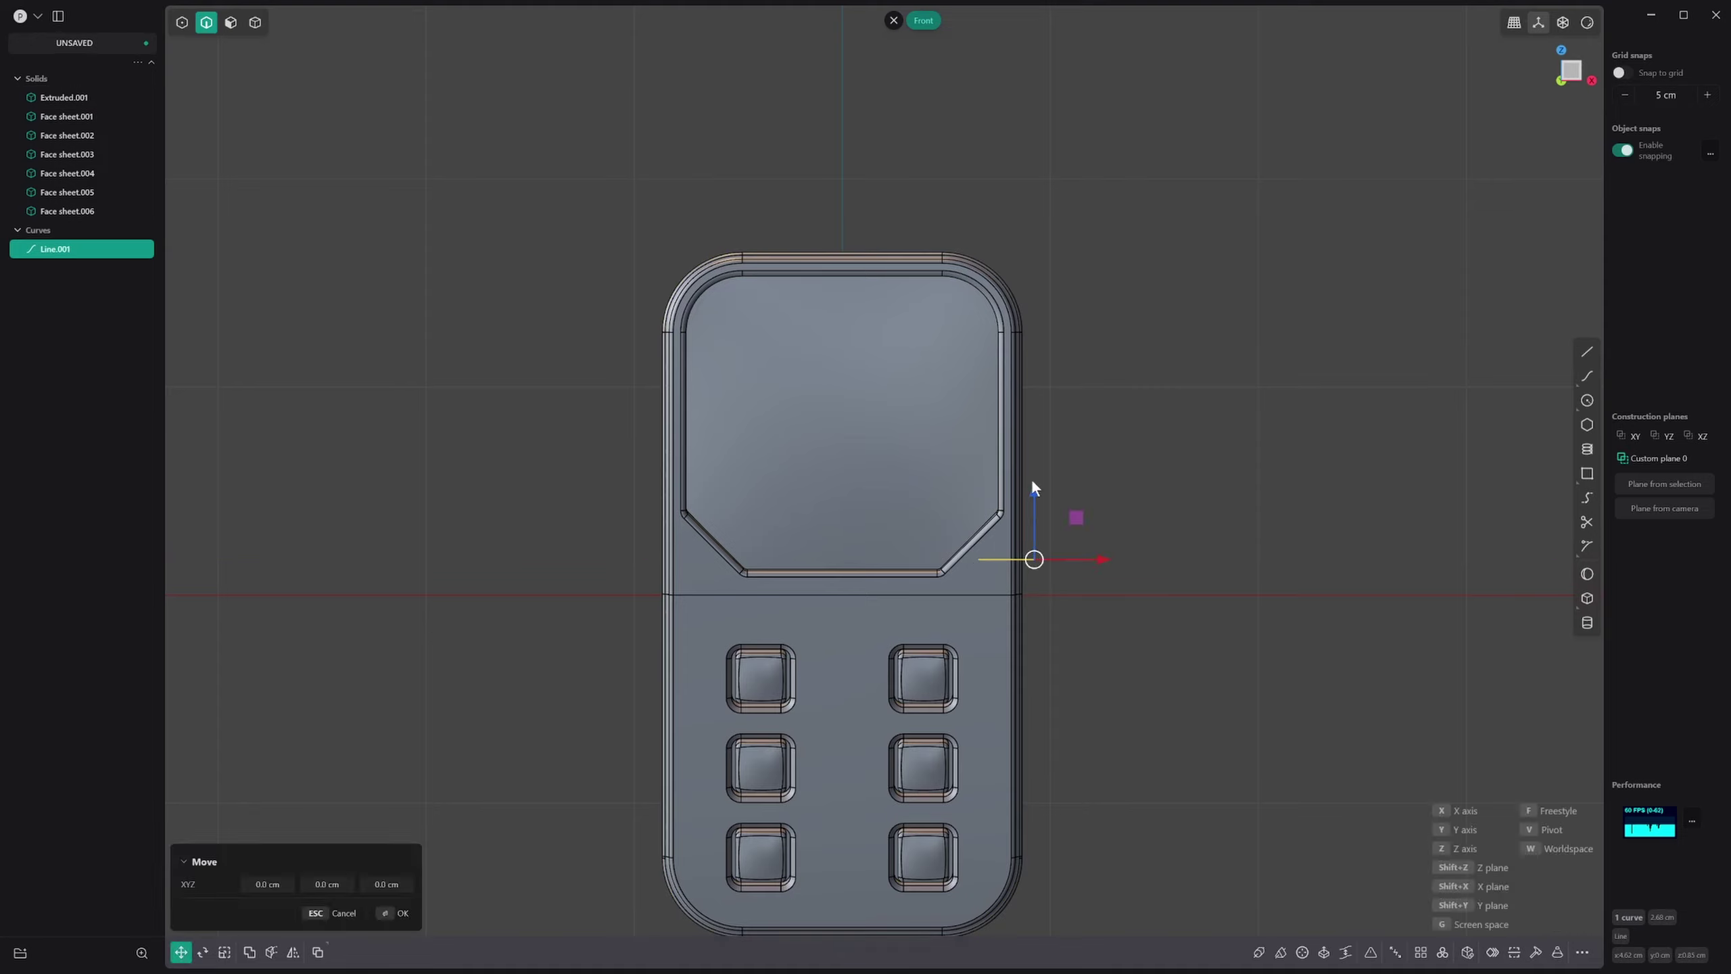
key(z)
key(Escape)
key(Delete)
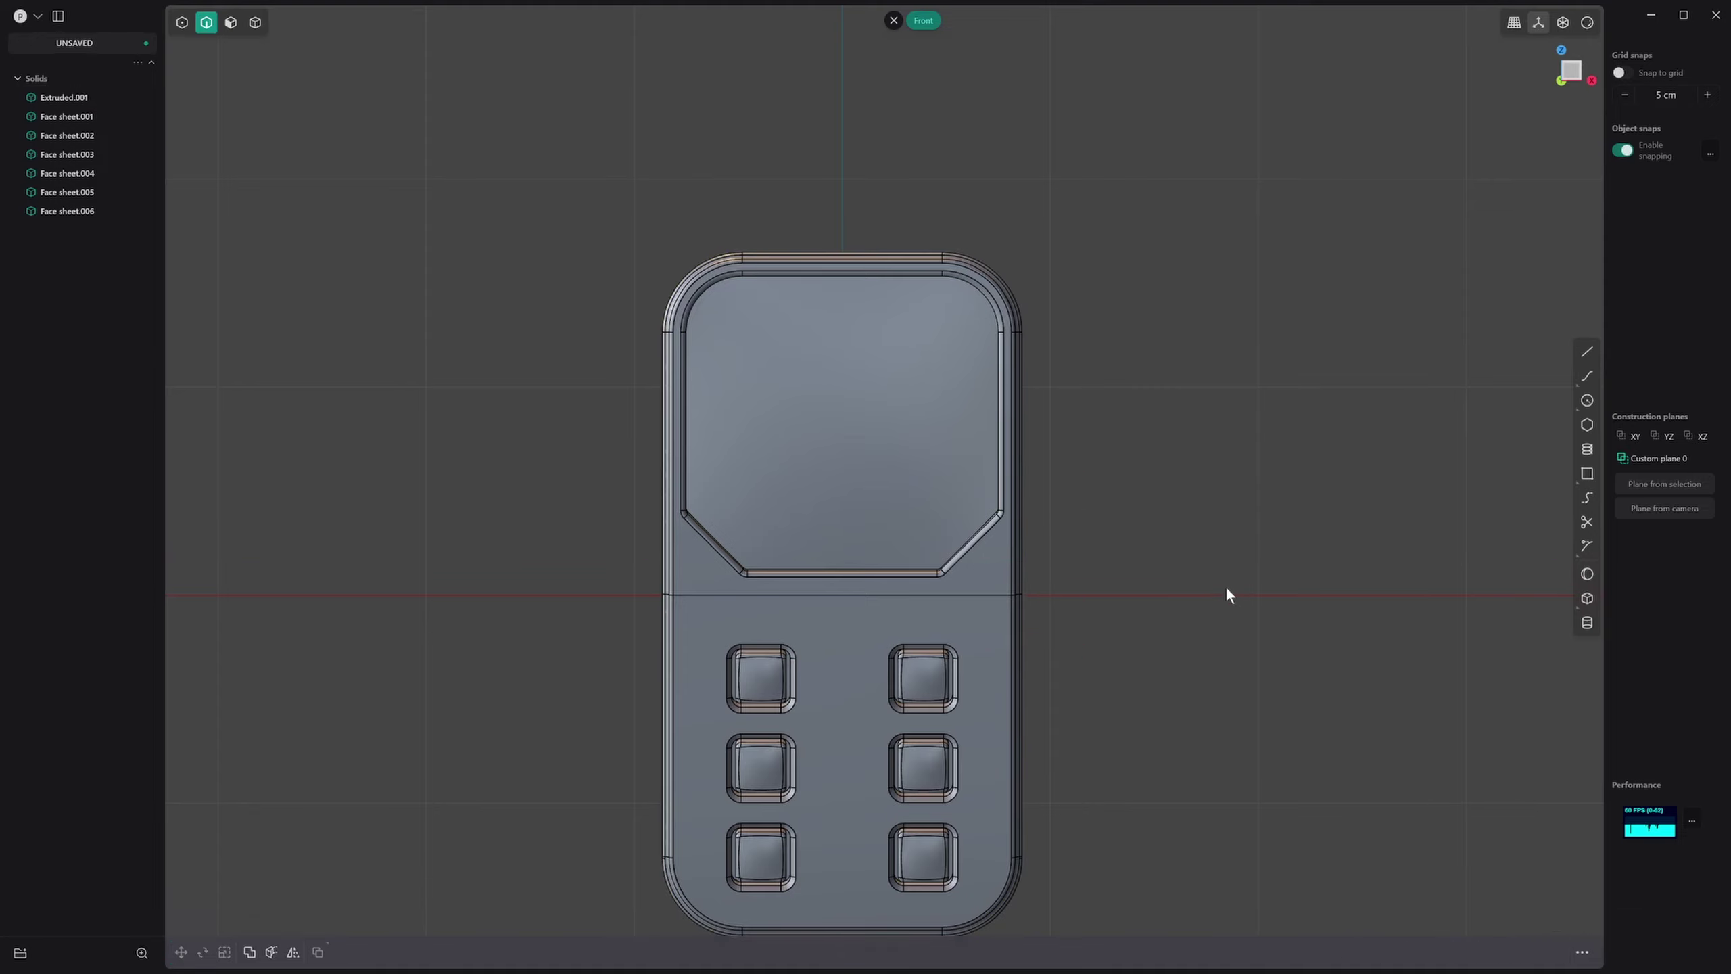
click(1587, 351)
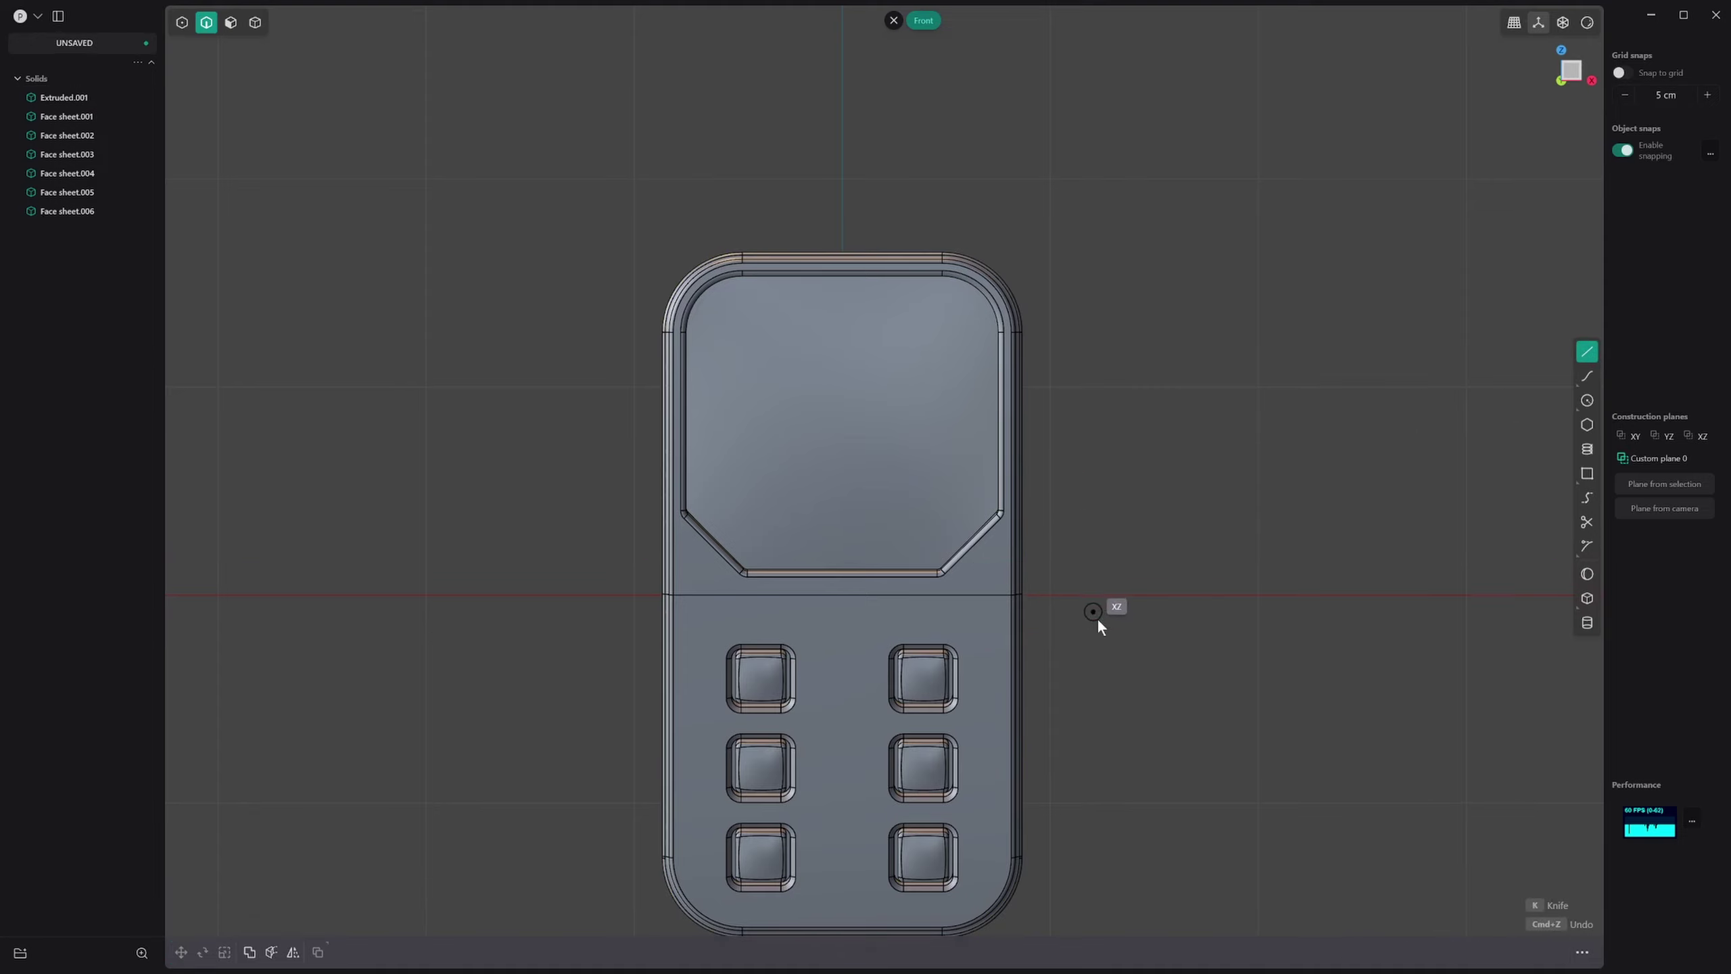
click(1117, 580)
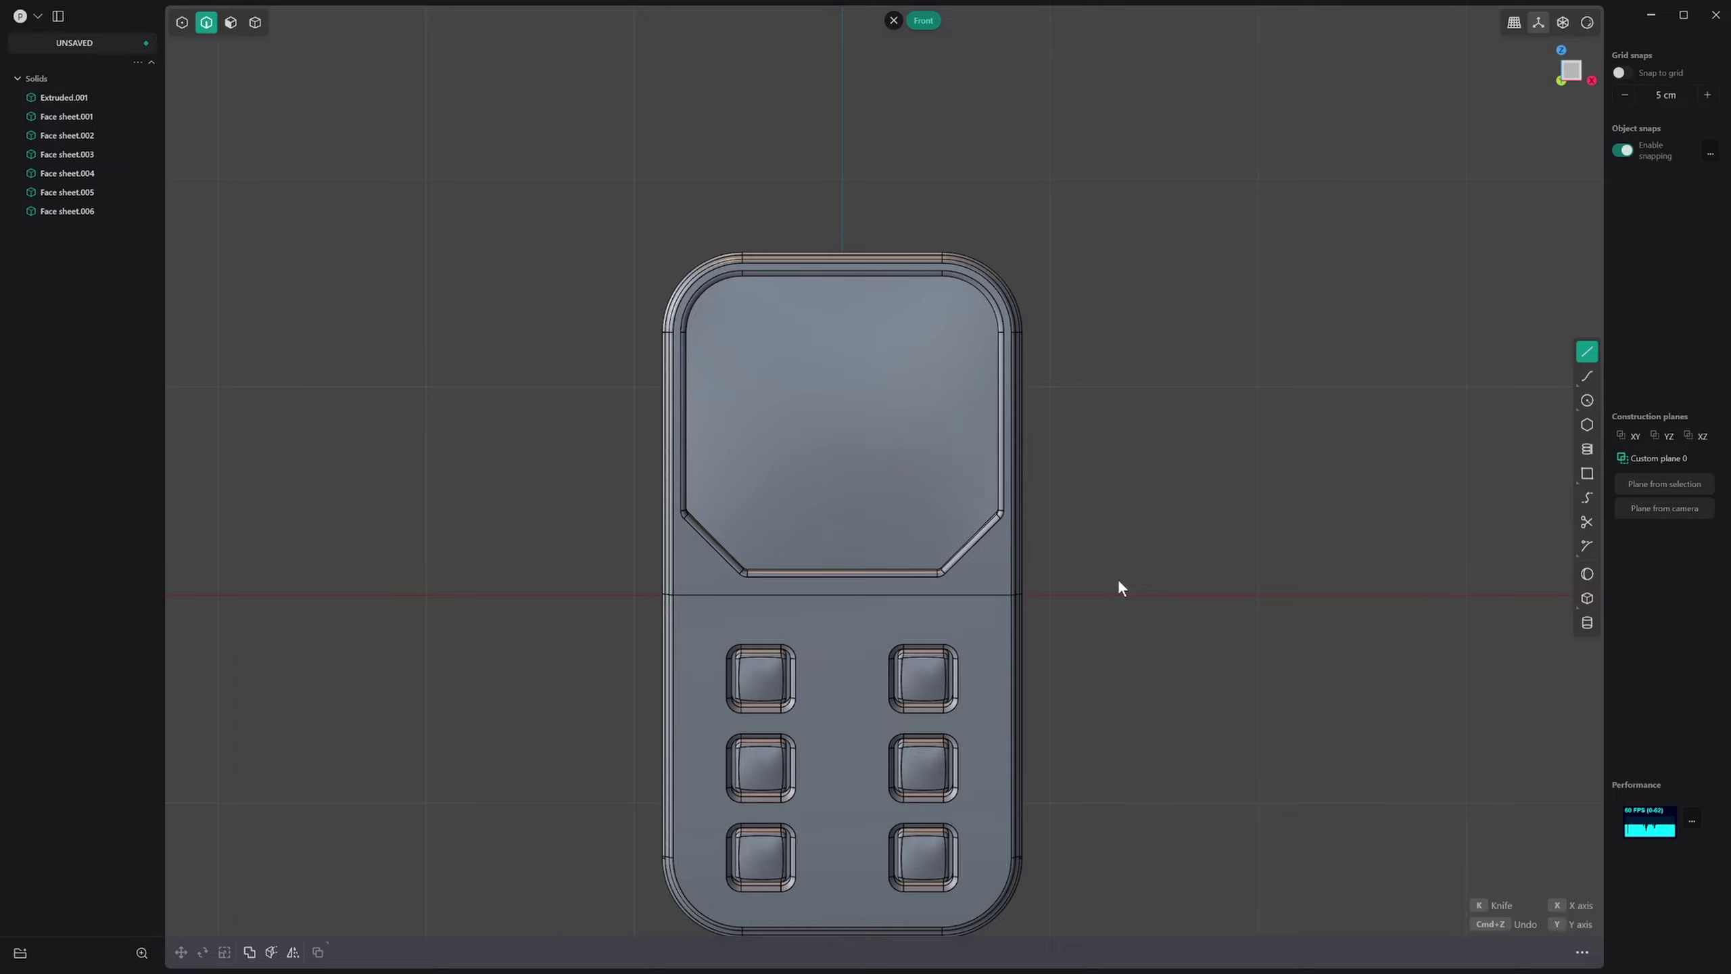
click(982, 582)
key(Escape)
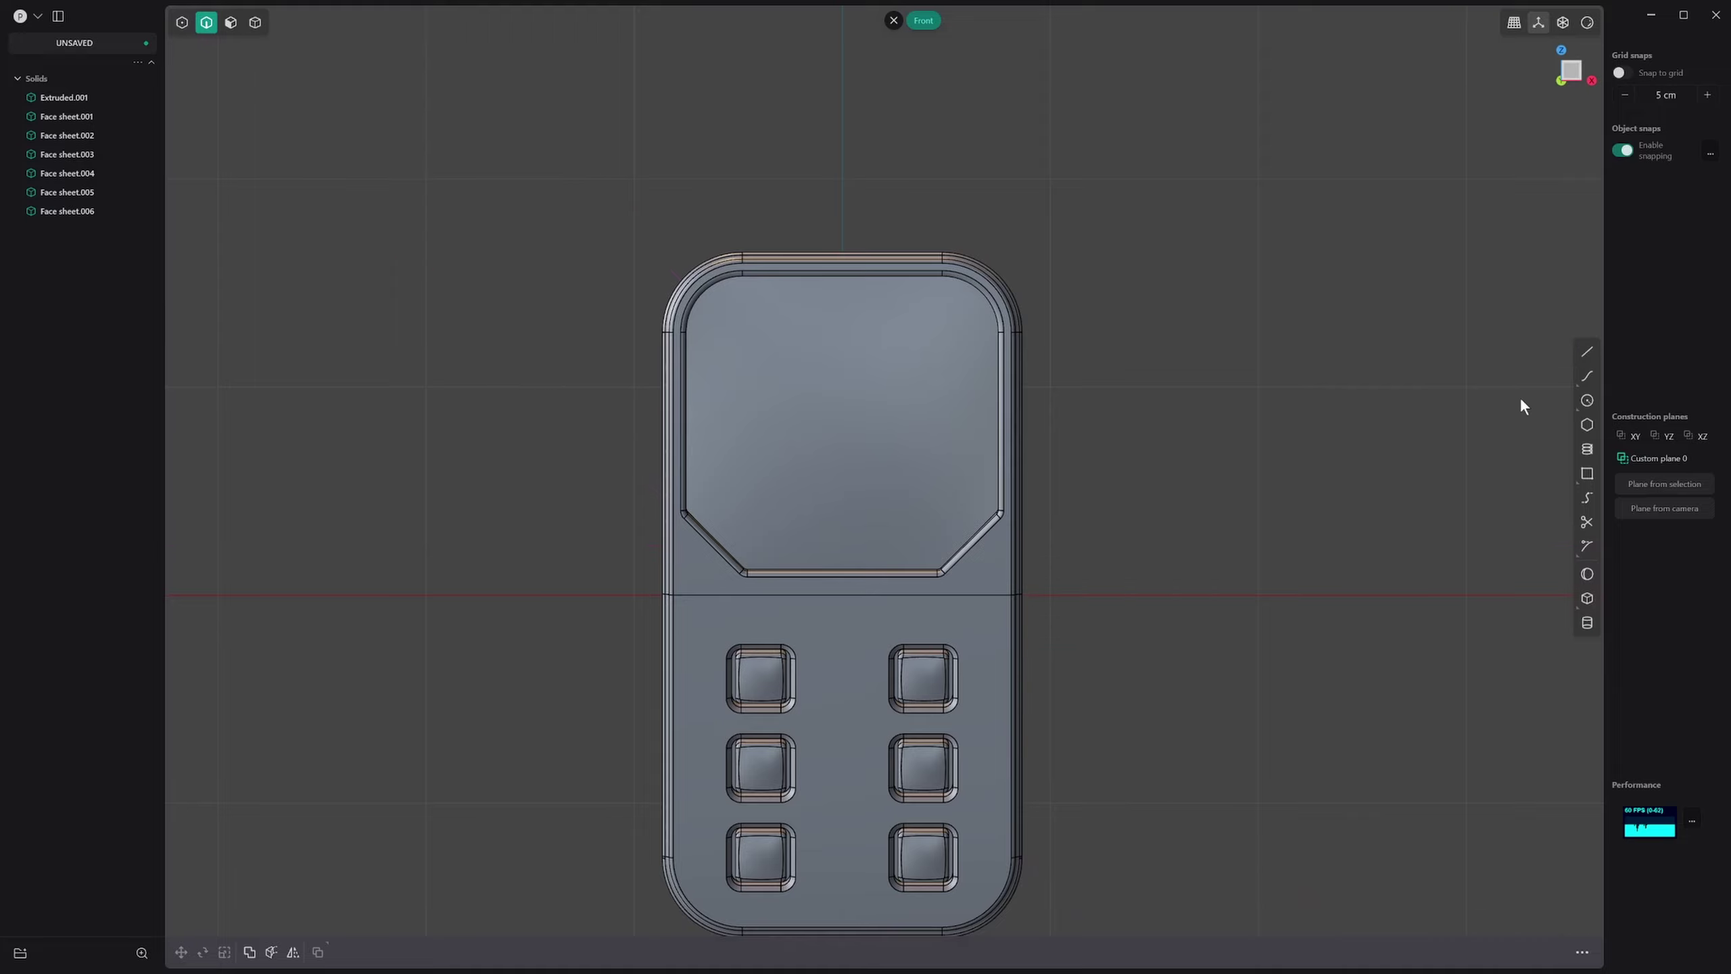
Step: Draw an open polyline over the body's right edge below the screen, running horizontally inward, straight down, and diagonally back out past the edge
click(1586, 351)
click(1063, 580)
click(976, 582)
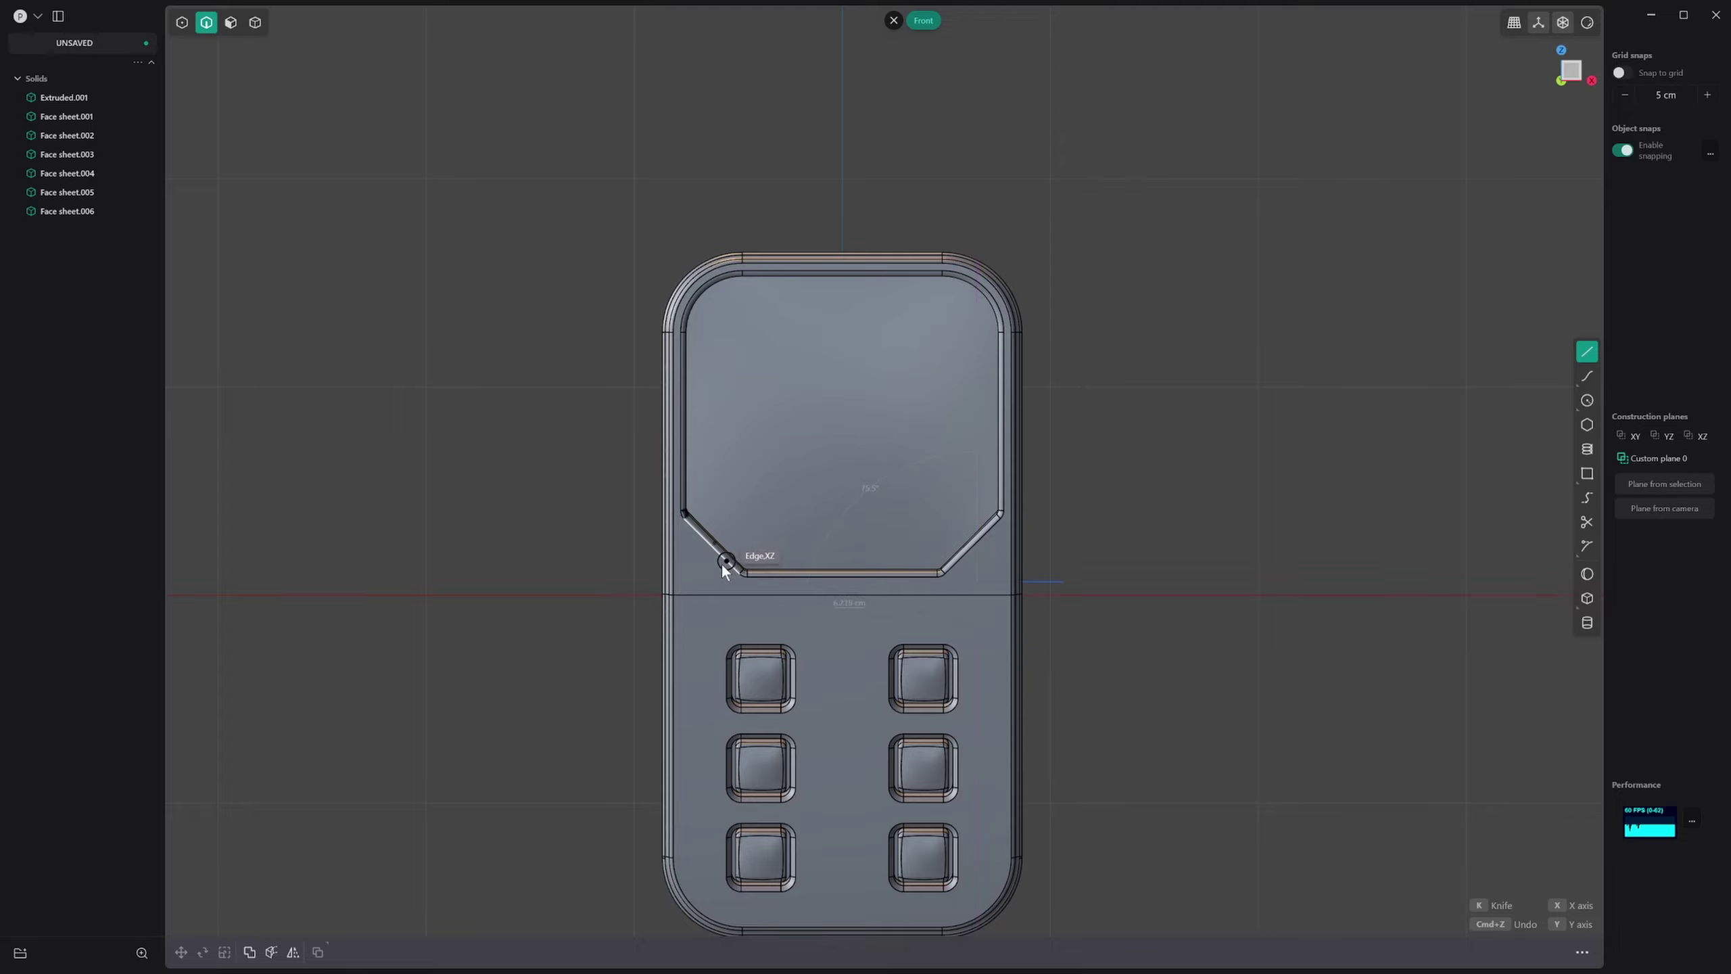
click(1071, 717)
key(Return)
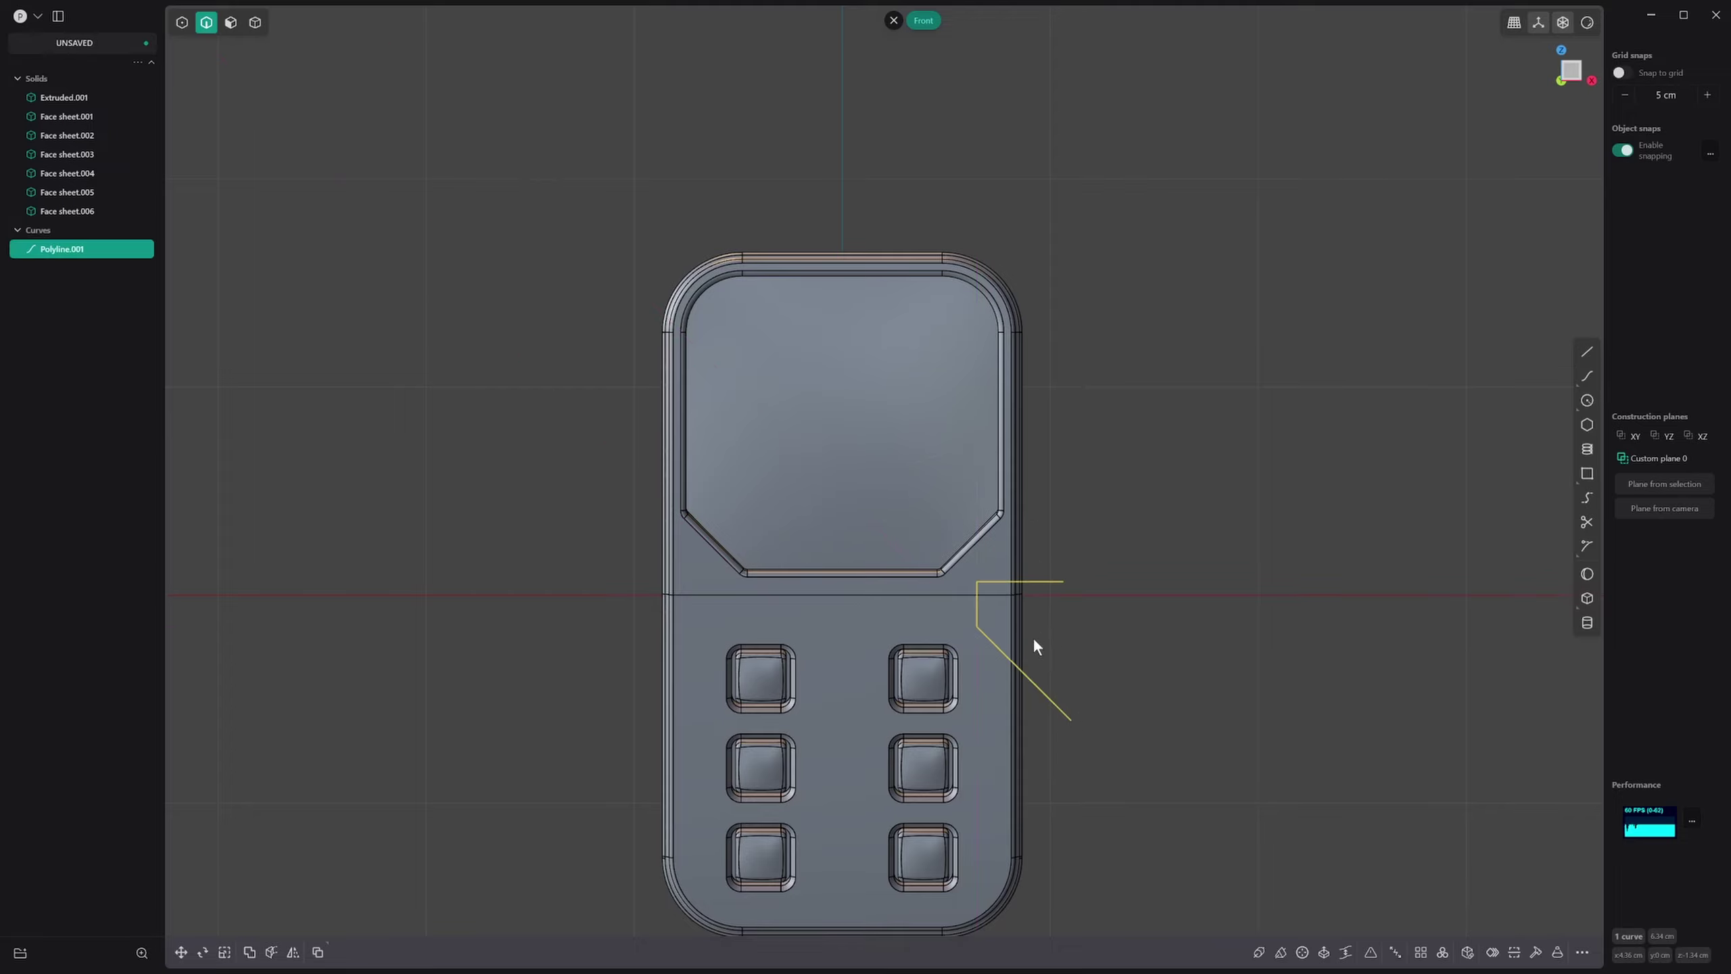
Step: Move the polyline's upper horizontal segment up by about 0.628 cm along Z
key(1)
drag(1117, 604, 1111, 605)
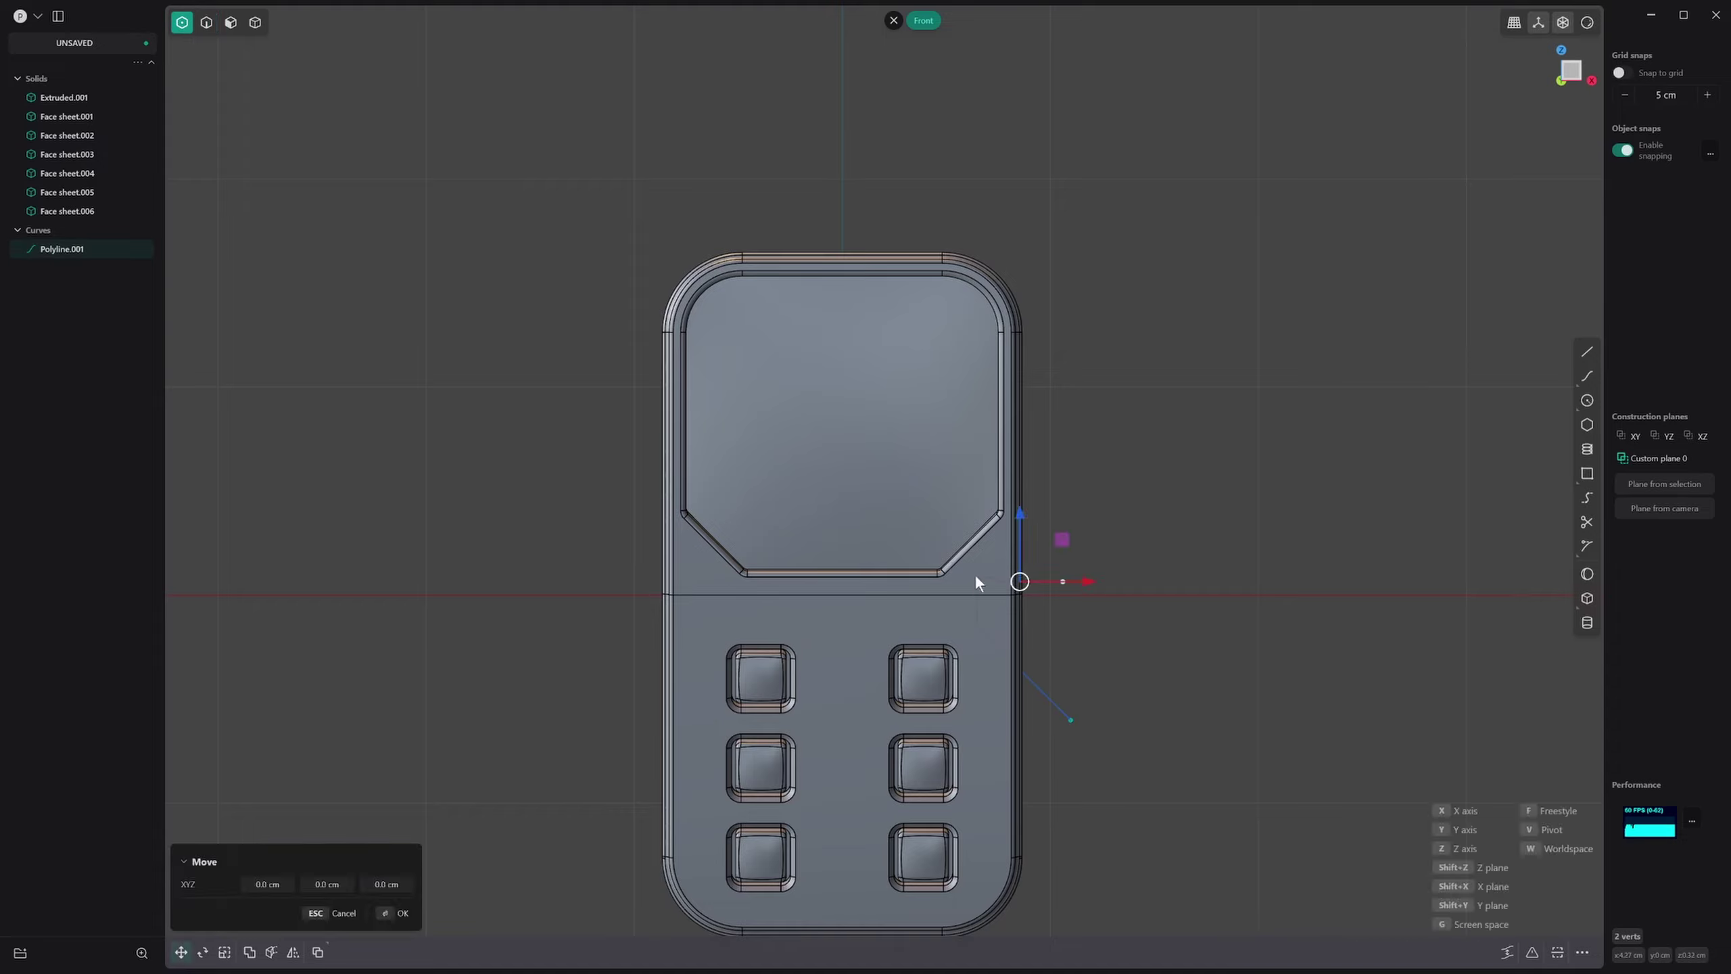
key(g)
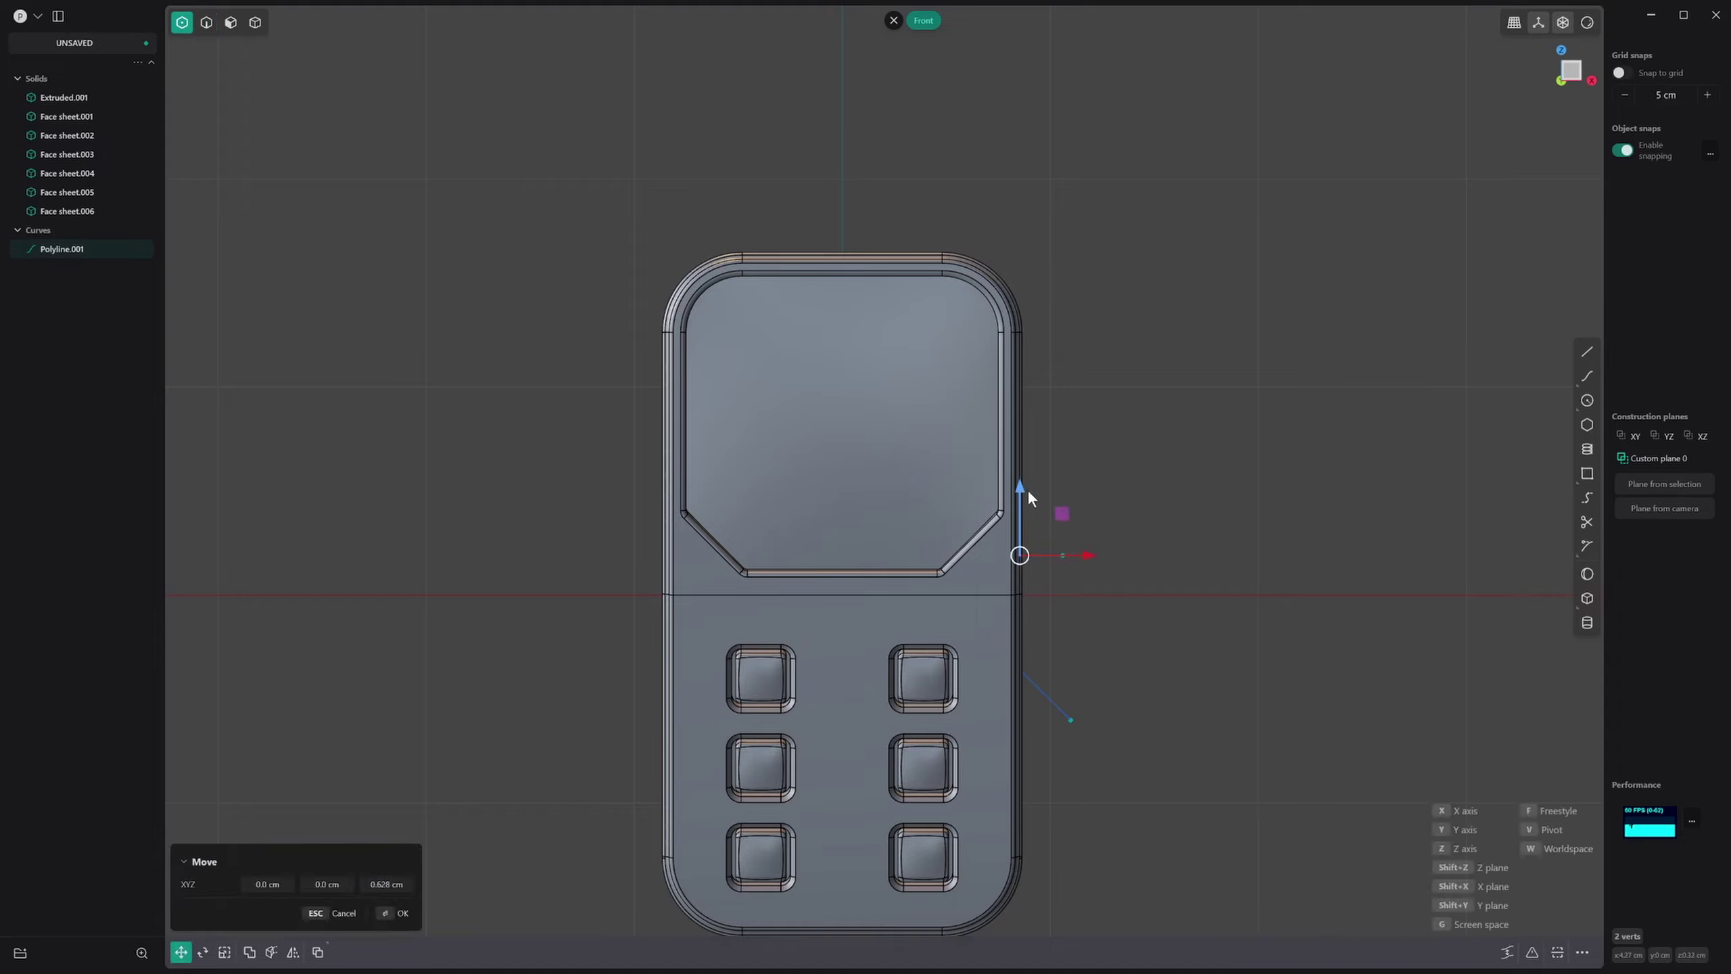
click(1028, 490)
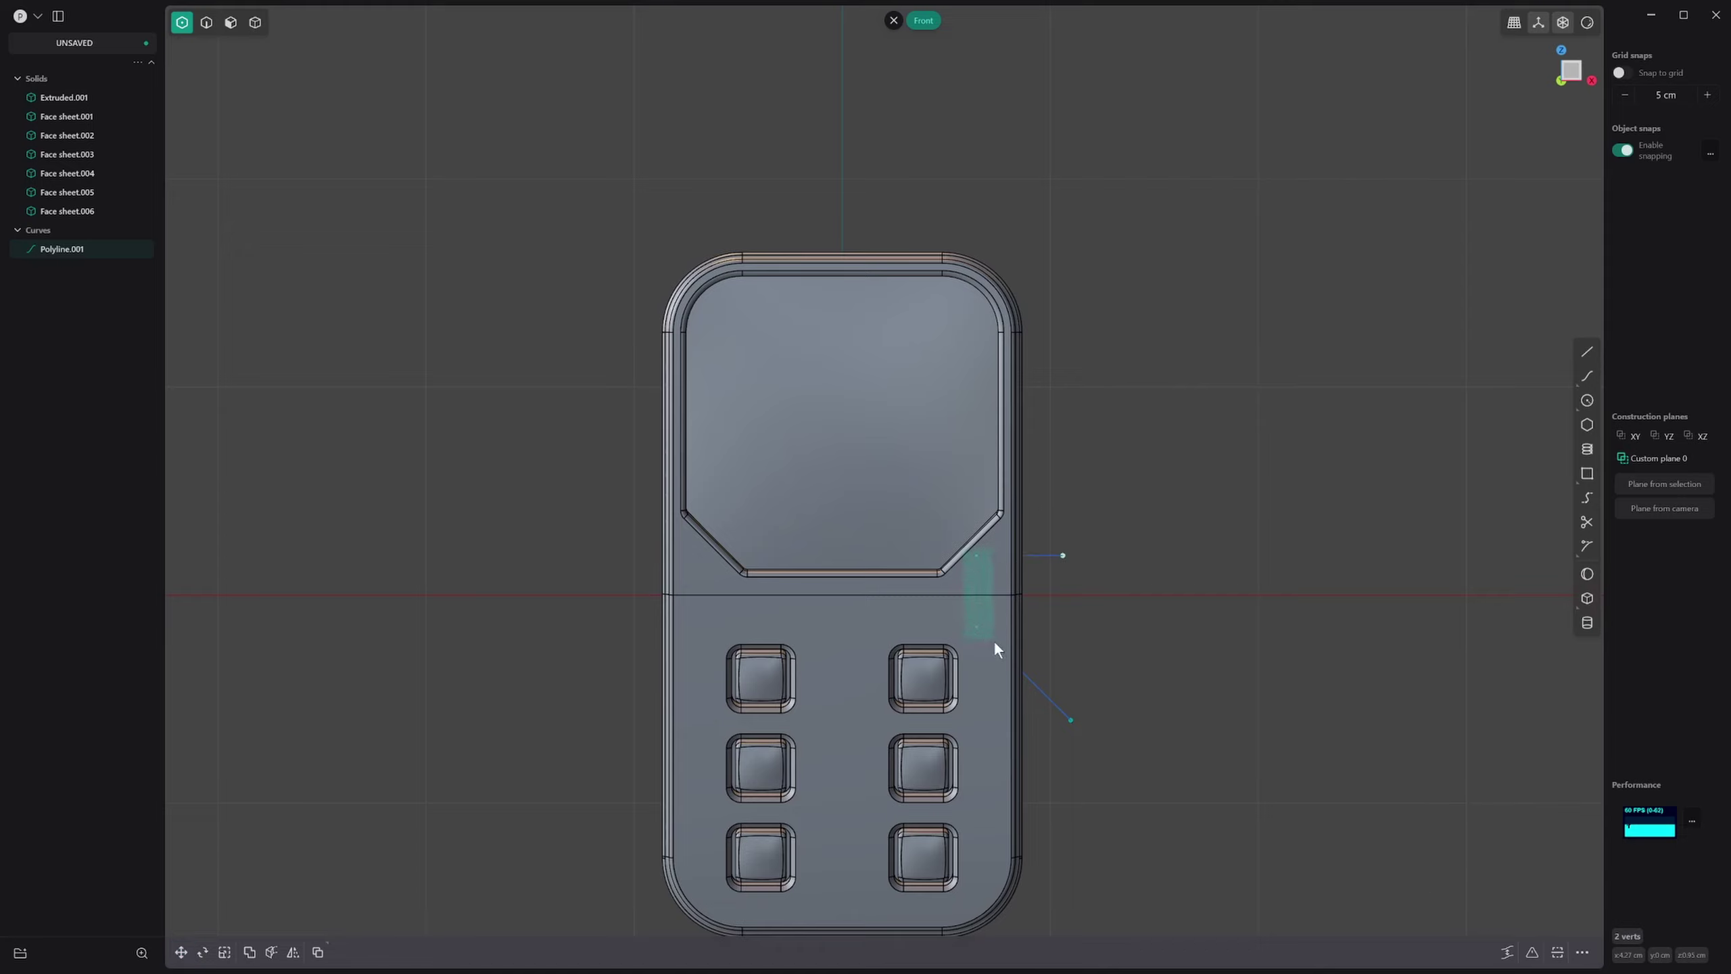
click(1112, 645)
Step: Mirror the polyline across the body's vertical centre onto the left side
key(2)
click(1039, 555)
key(alt+x)
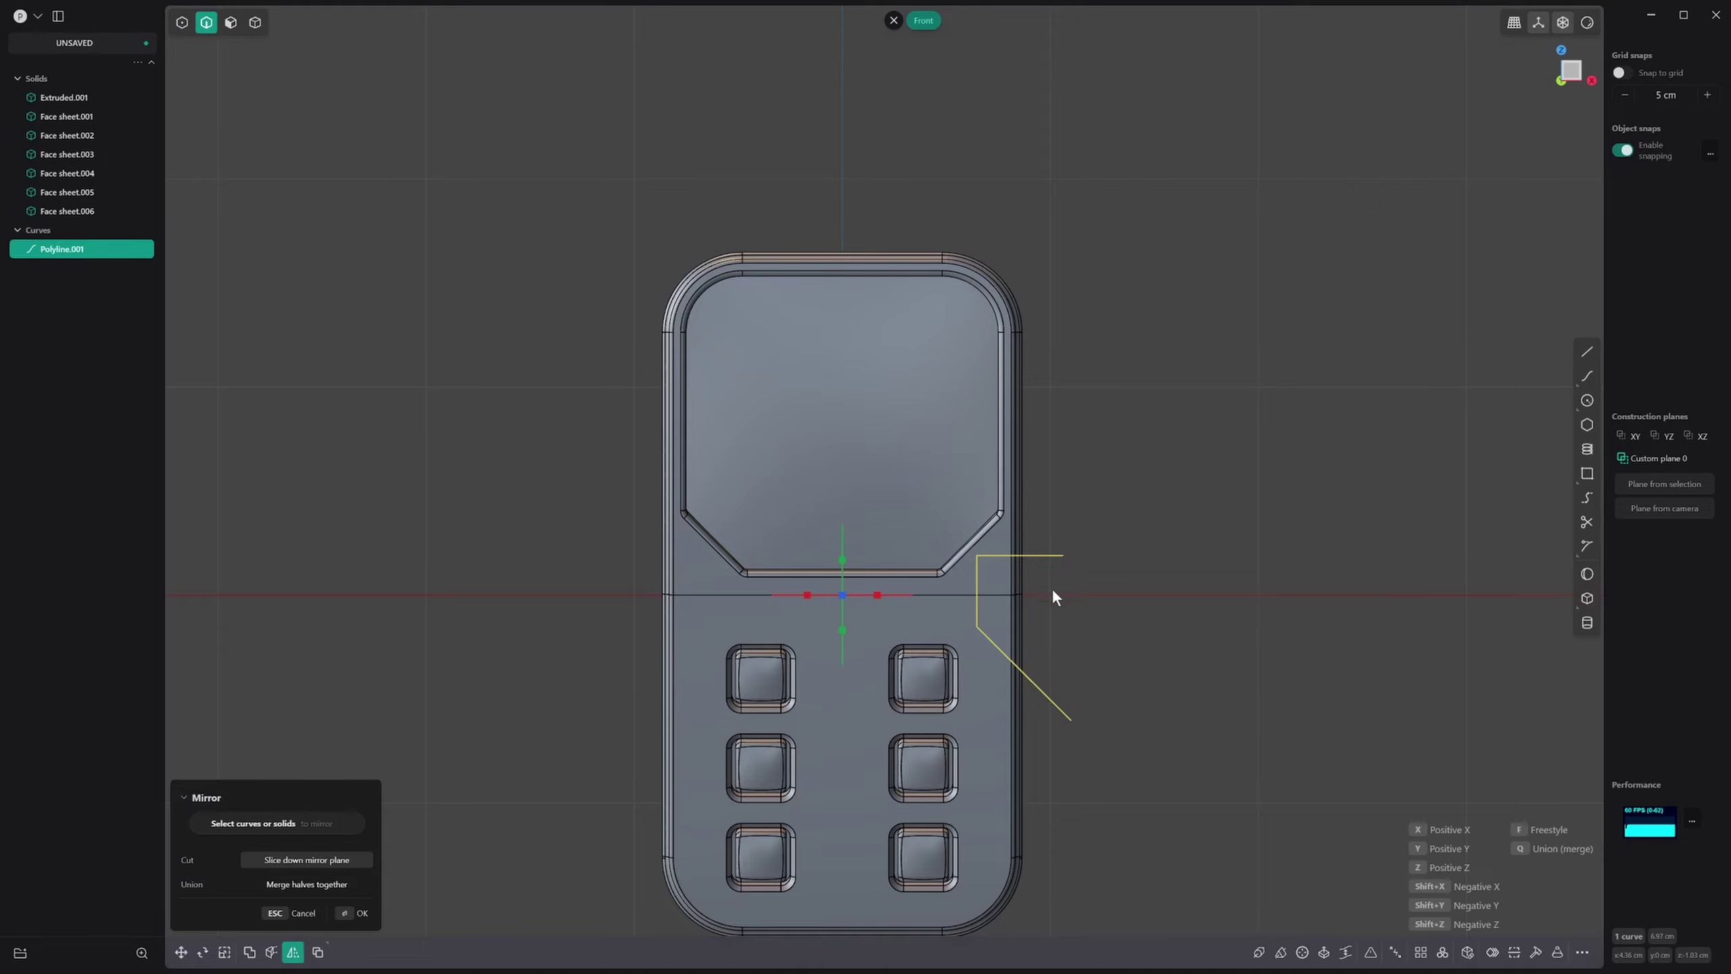
click(873, 595)
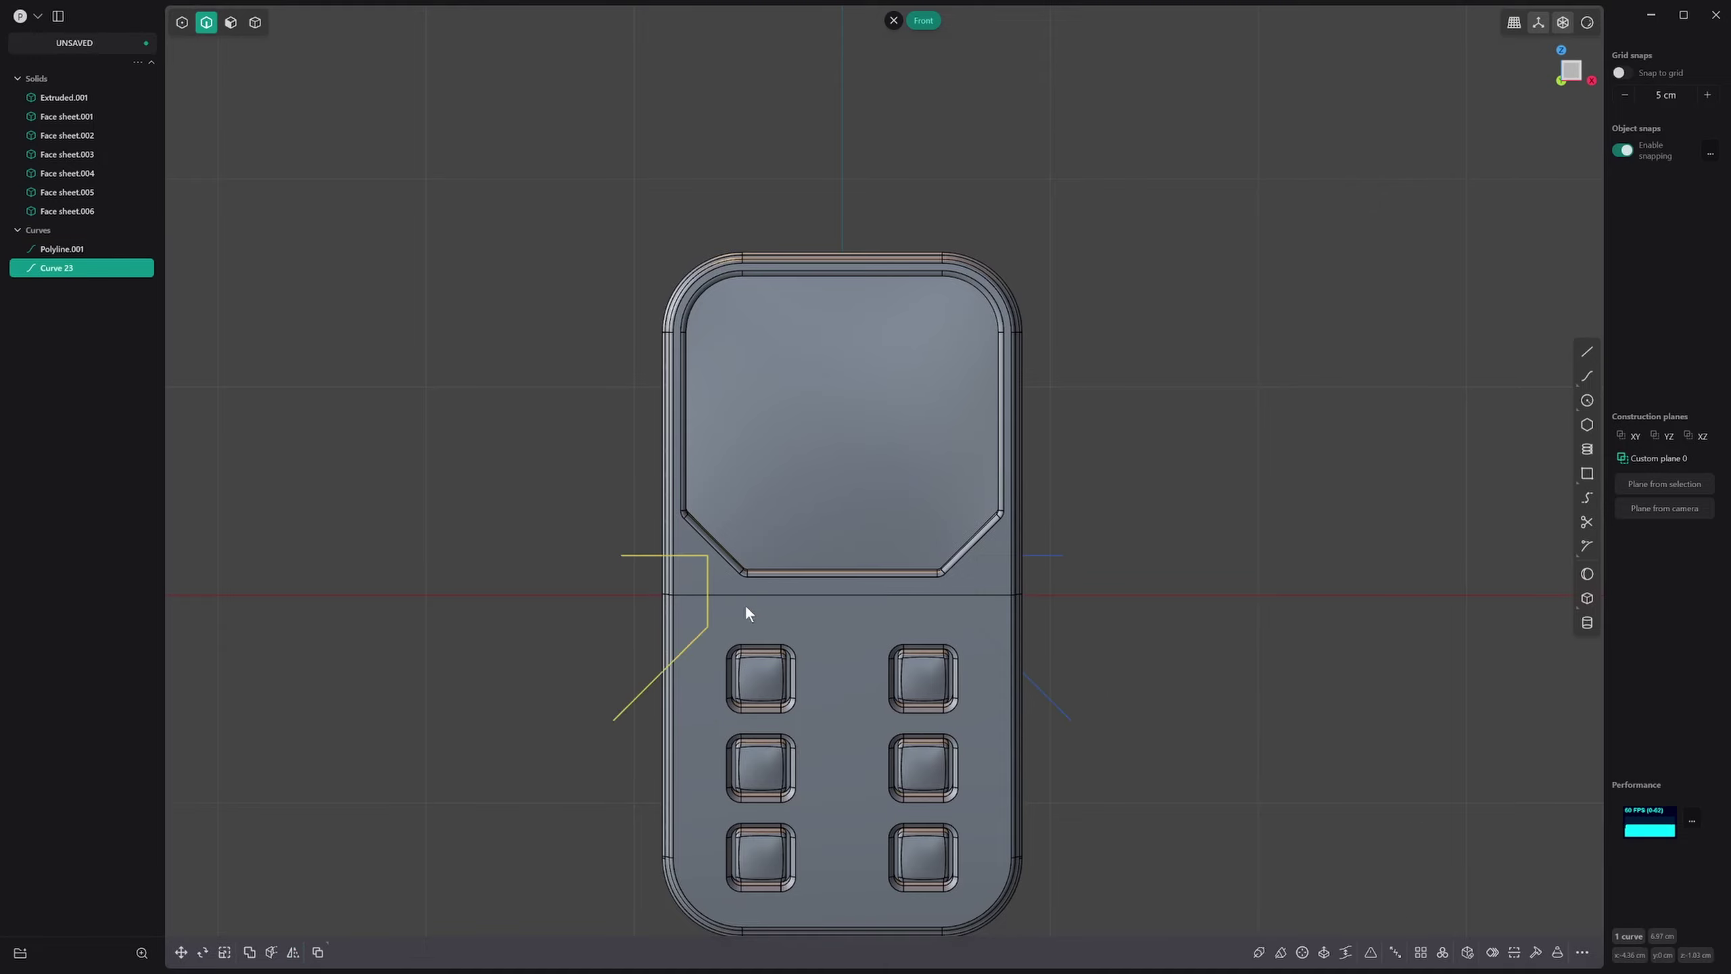
Step: Fillet the inner corner vertices of both polylines by about 0.23 cm
key(1)
drag(697, 547, 721, 664)
drag(997, 642, 998, 643)
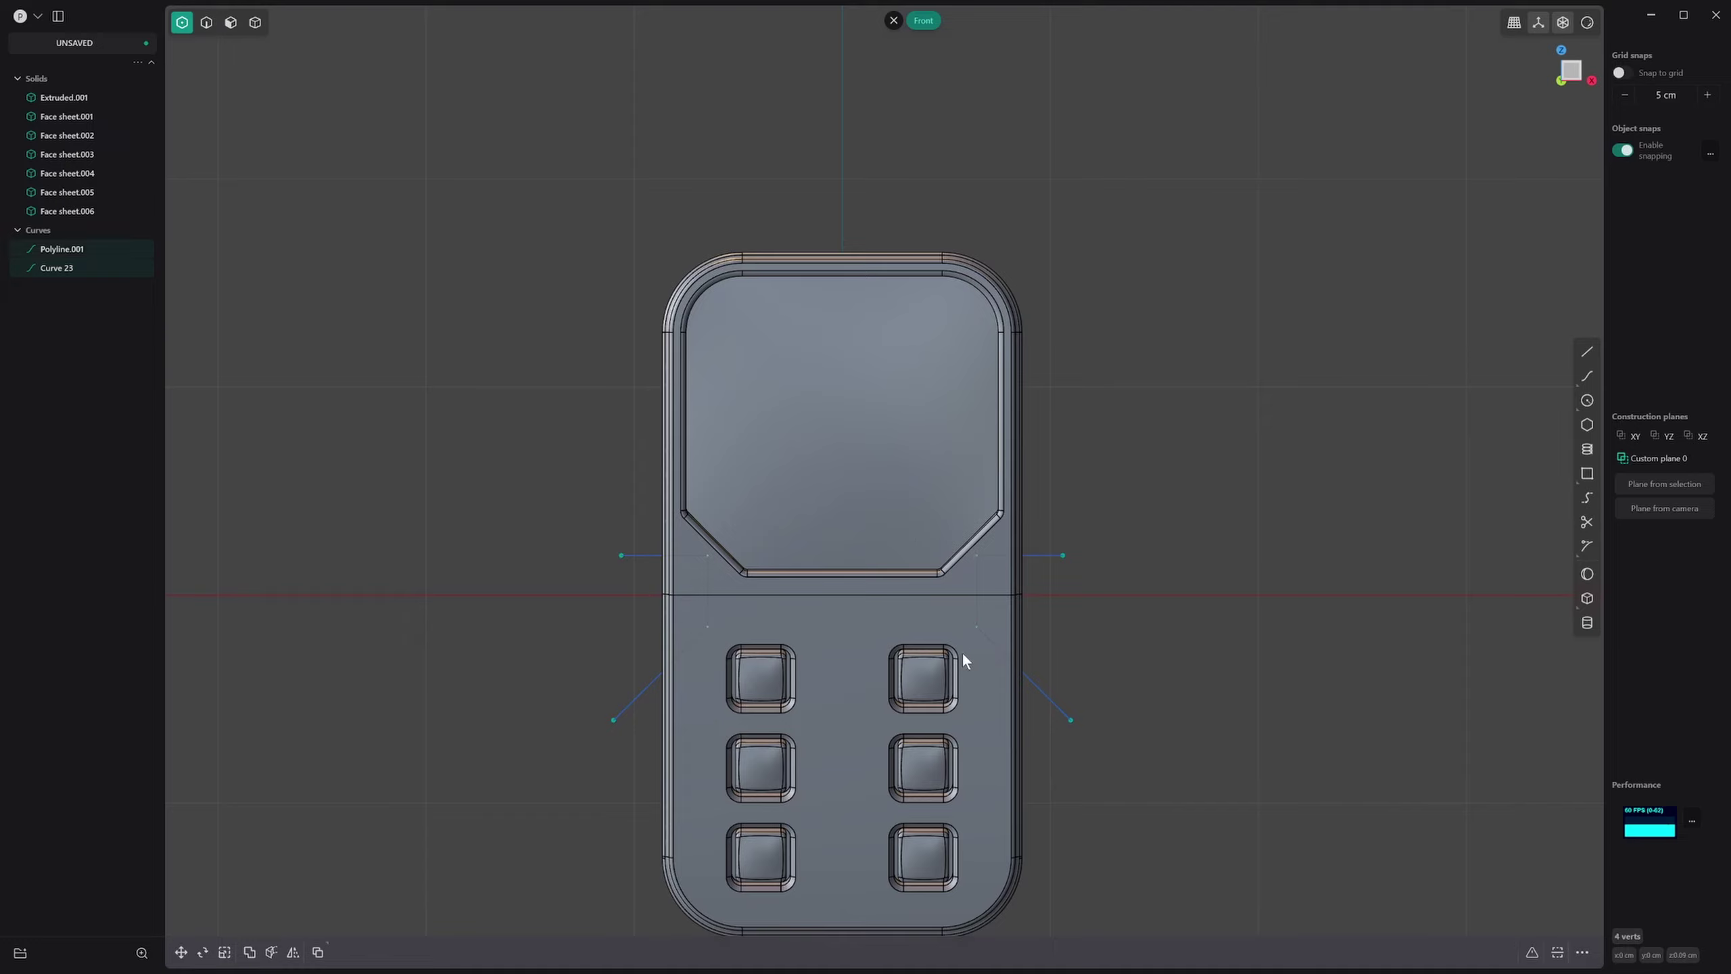
key(f)
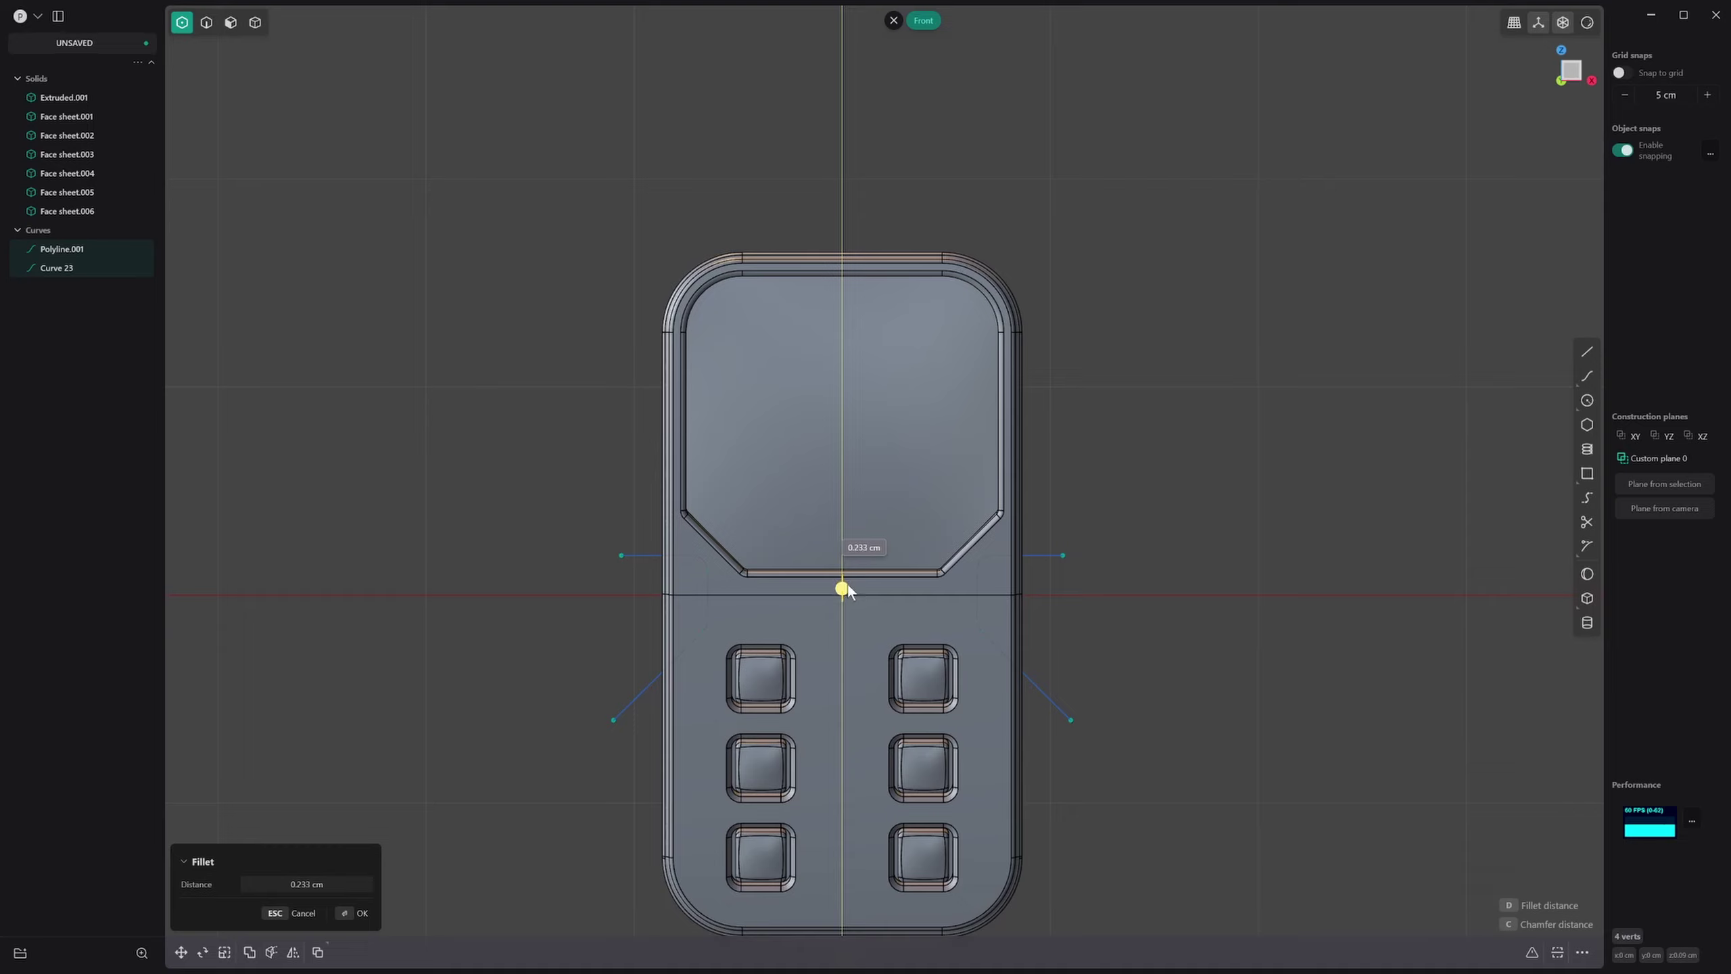
click(844, 588)
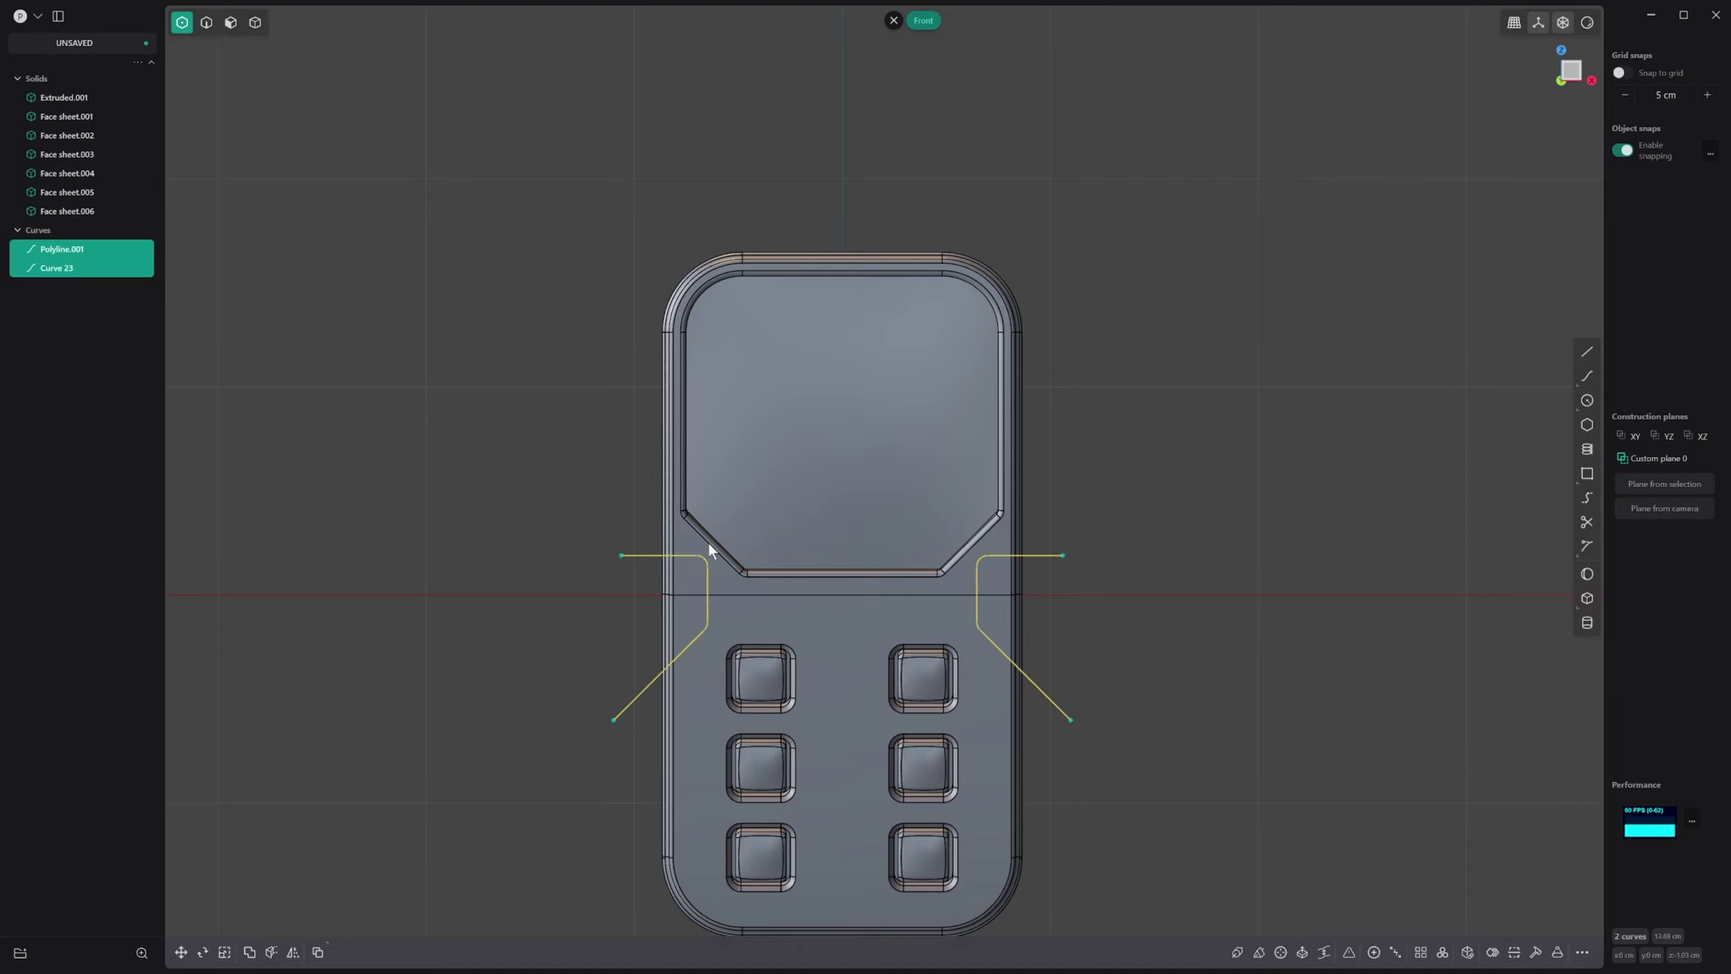
click(1208, 665)
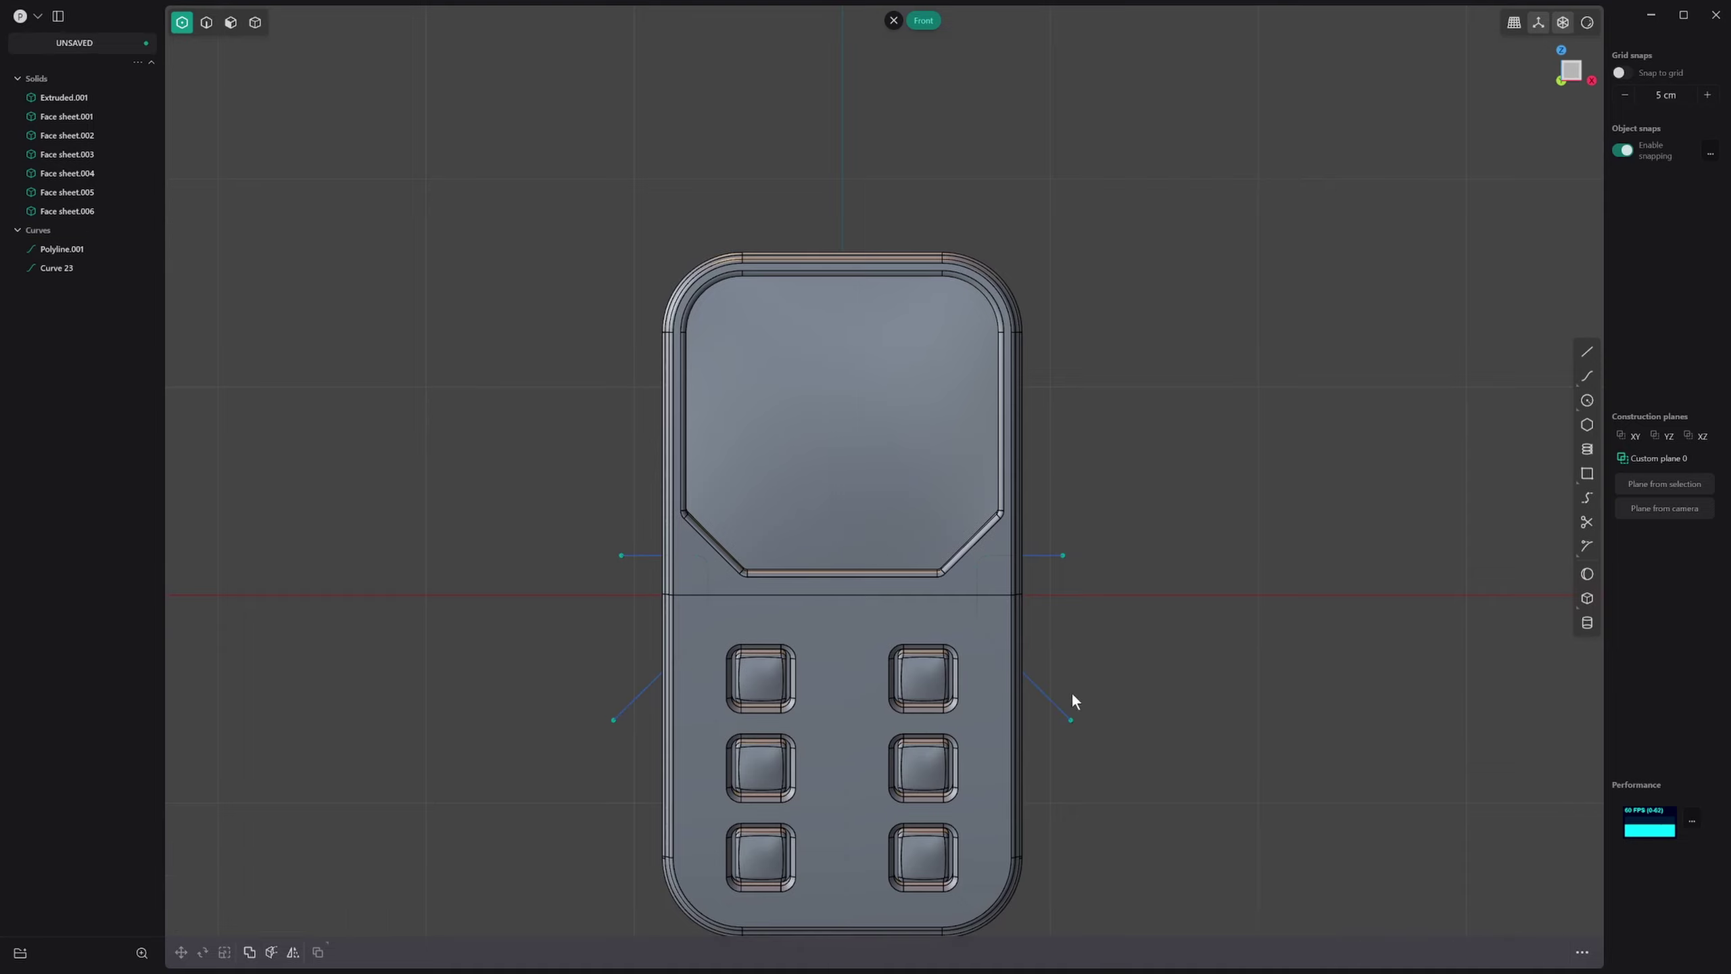
Step: Cut the body with both polylines to split off a separate side insert on each edge
key(2)
click(1047, 690)
click(626, 704)
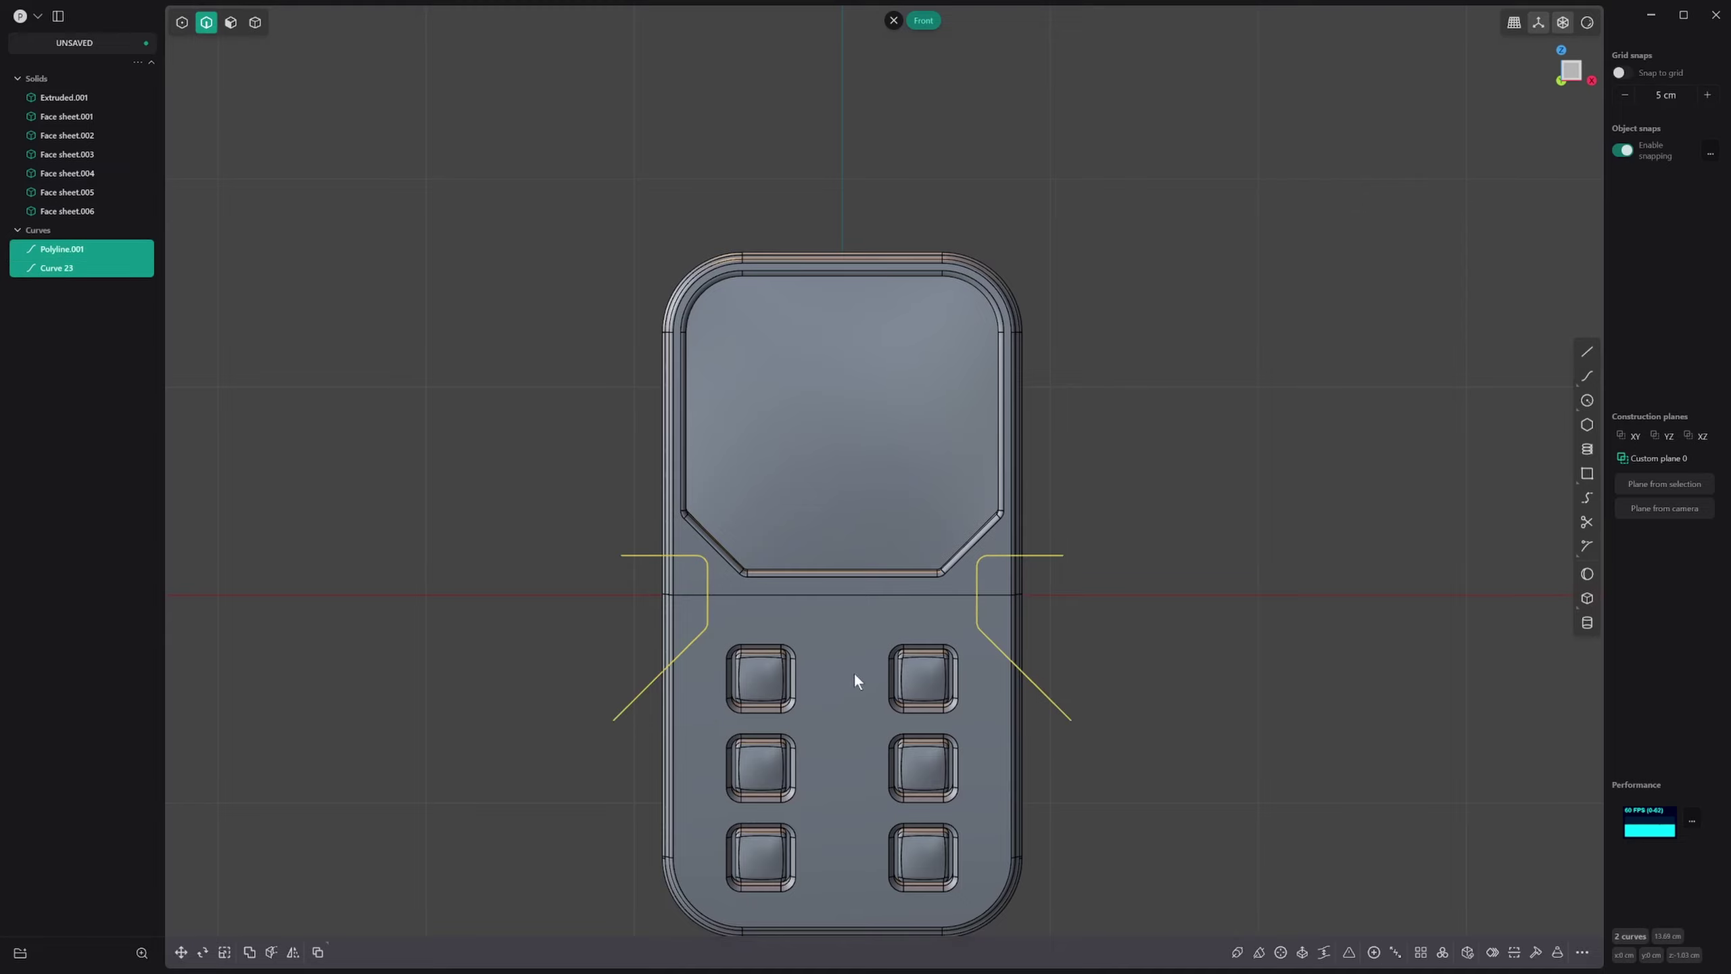
key(c)
click(879, 613)
right_click(886, 612)
click(884, 609)
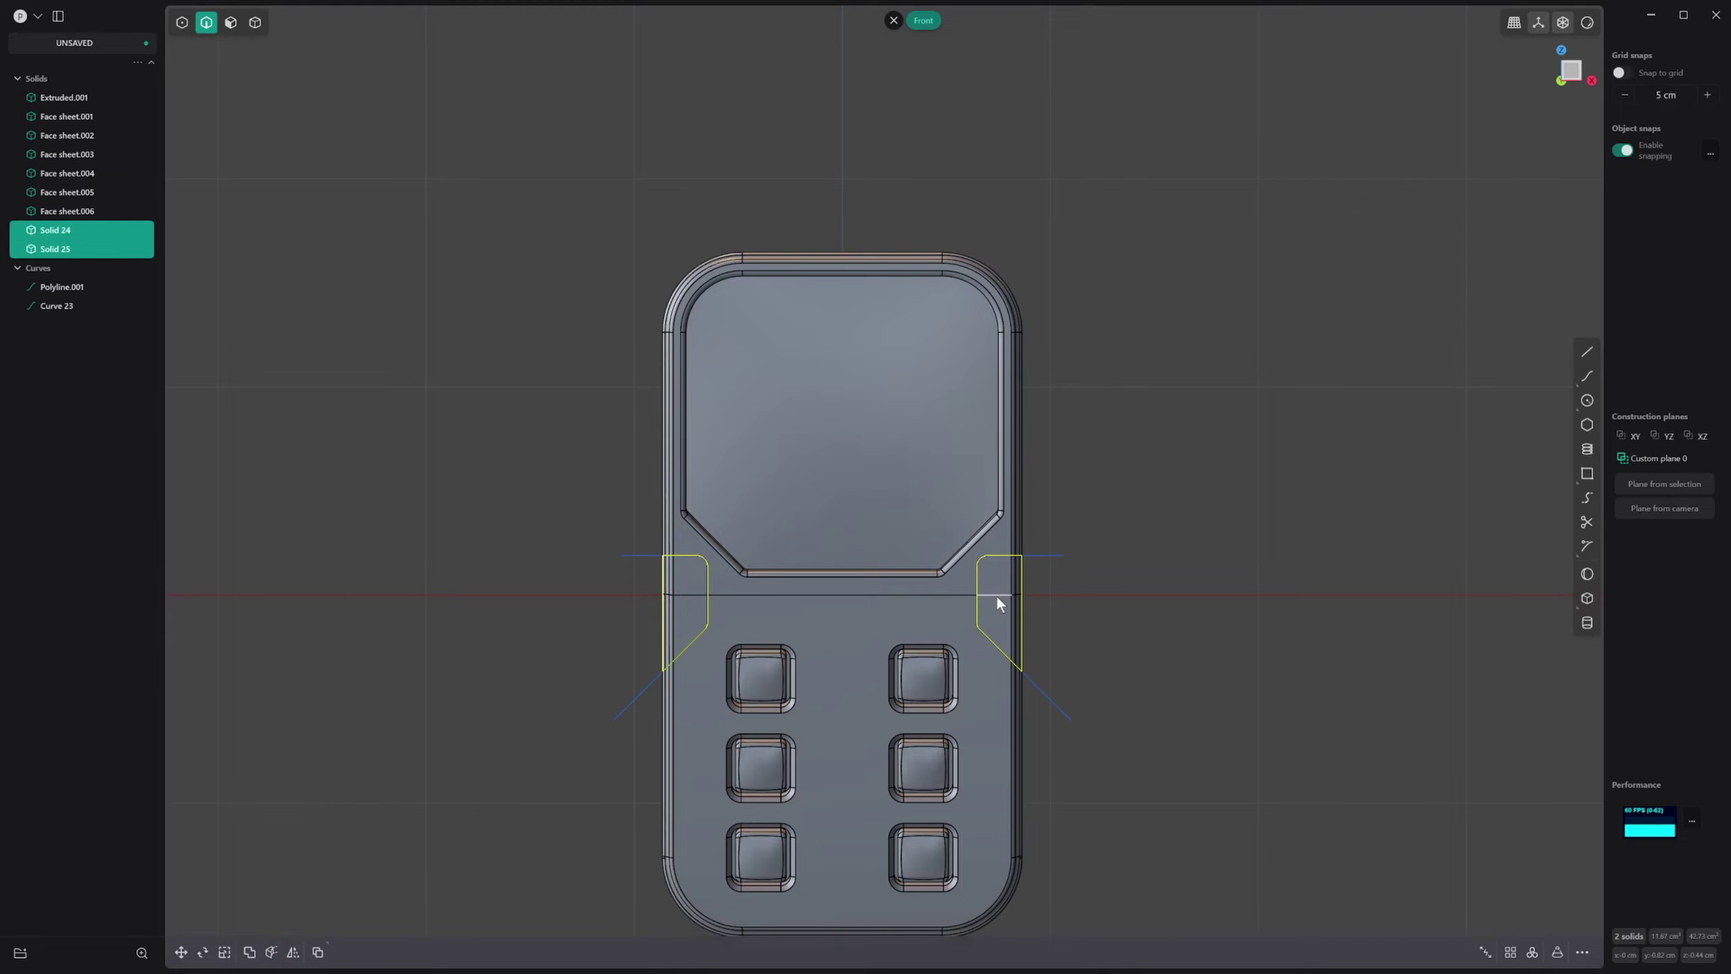
Step: Delete both polylines used for the cut
click(1038, 555)
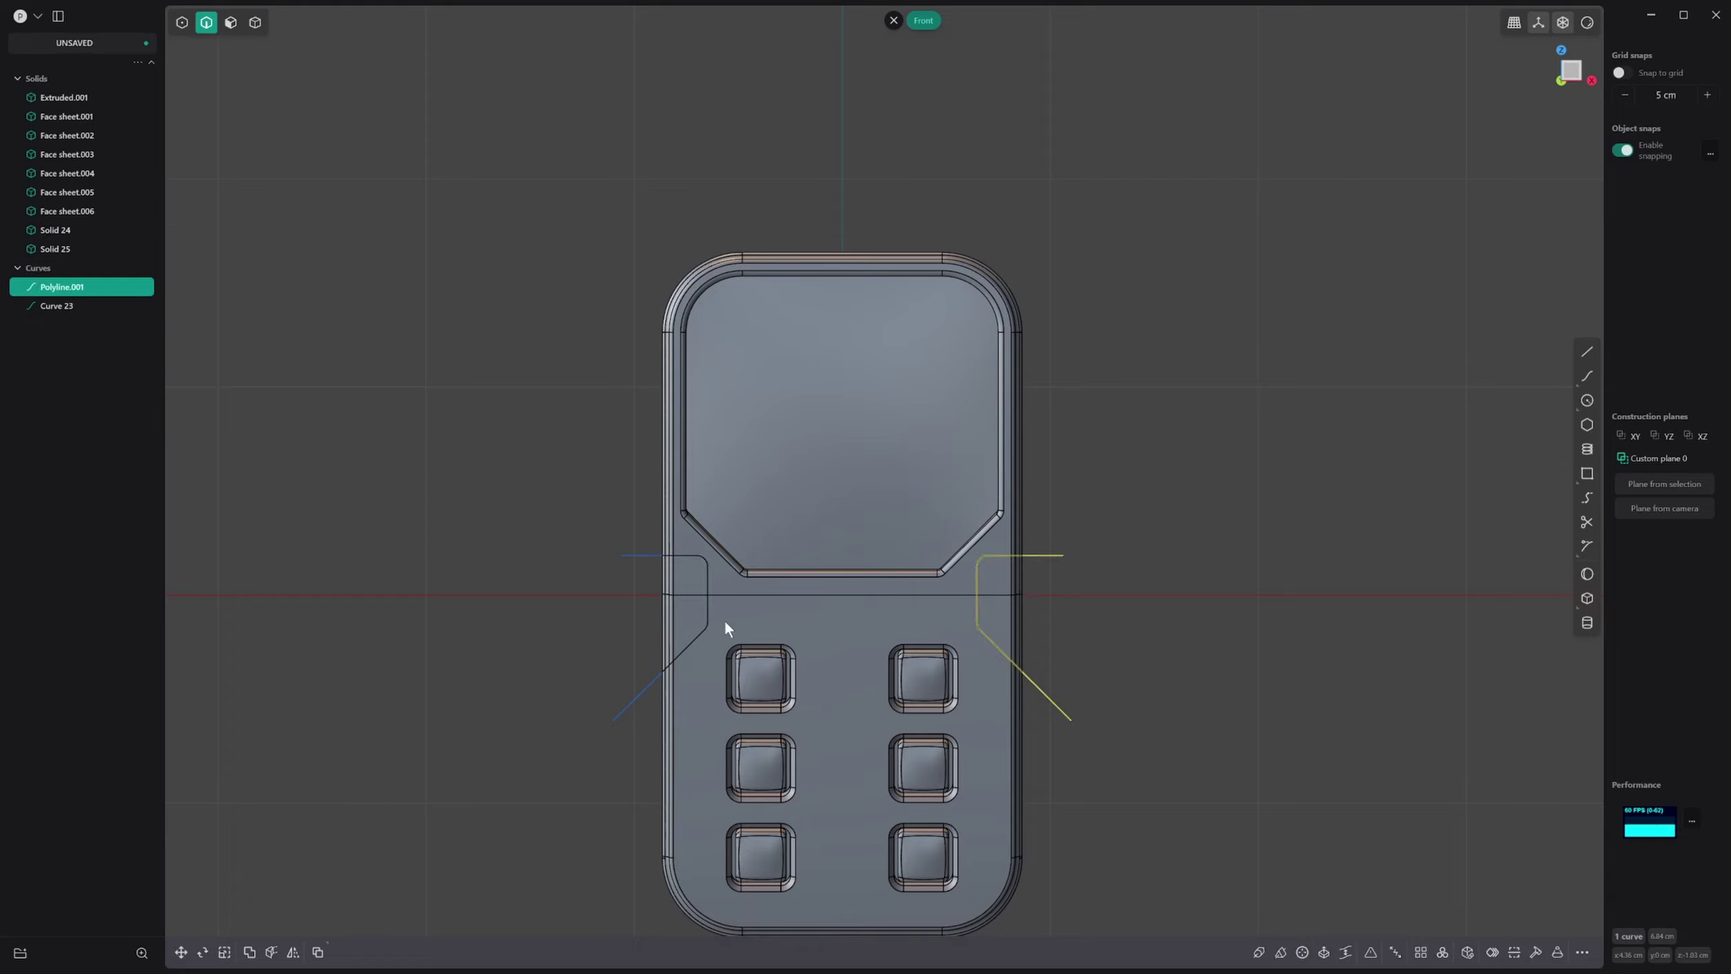
click(641, 555)
key(Delete)
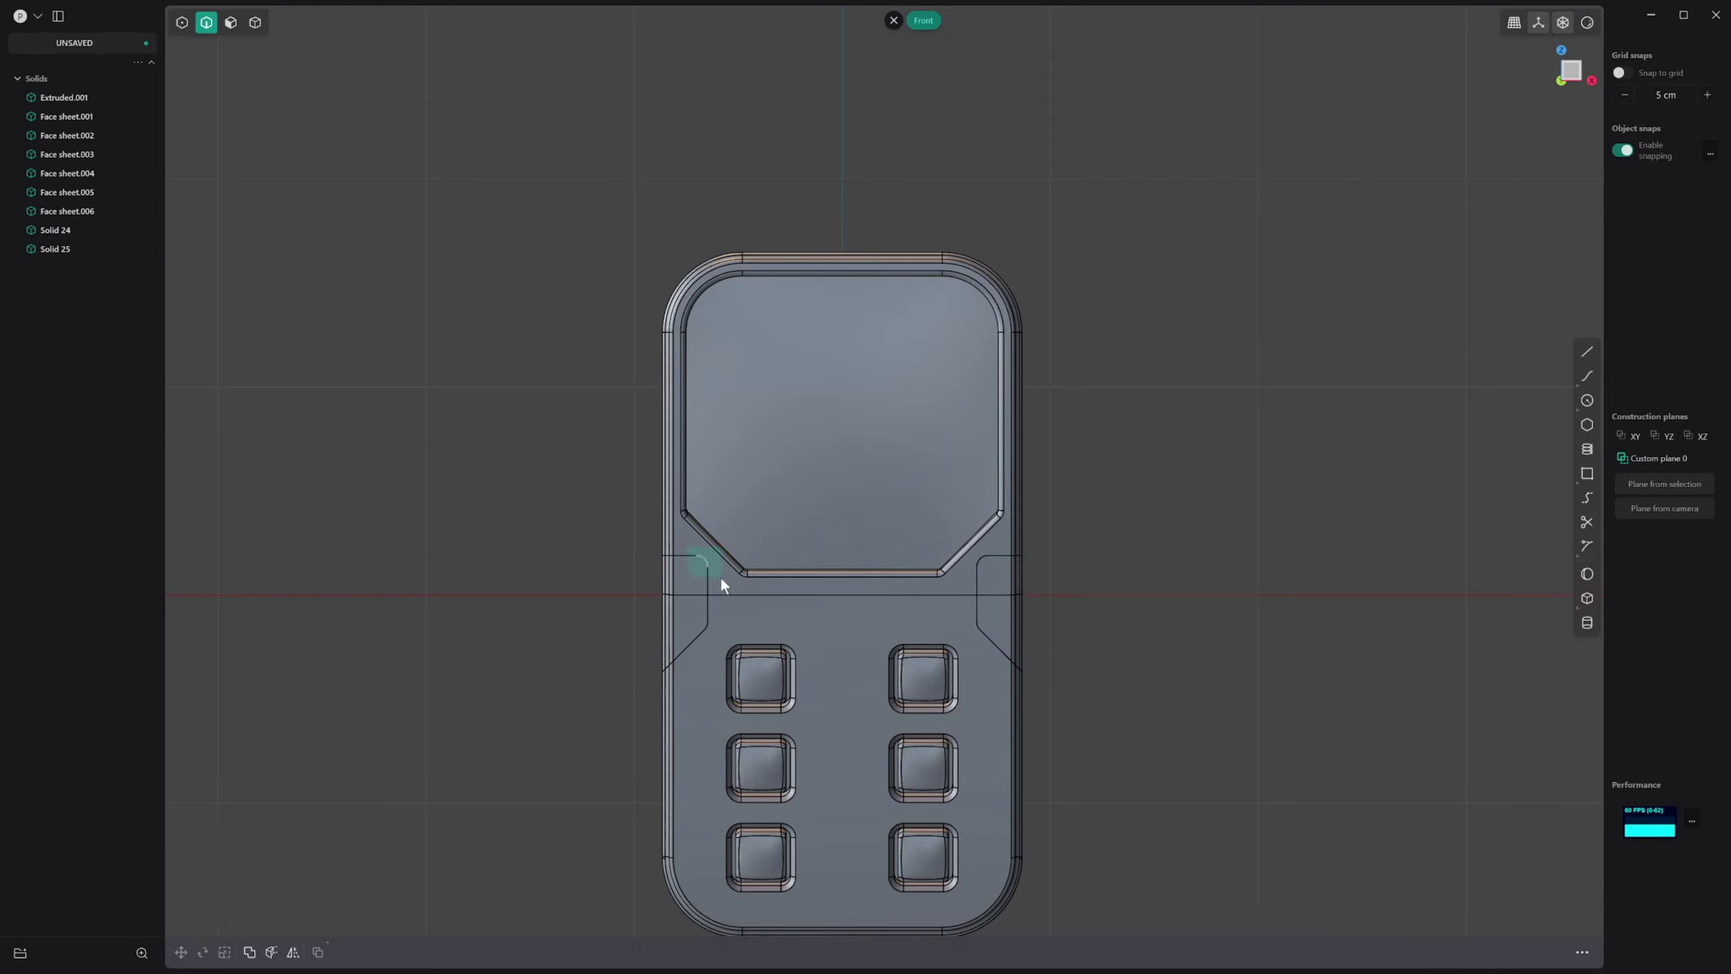
Step: Try to fillet the seam edges around the left side insert by about 0.13 cm
click(709, 565)
key(f)
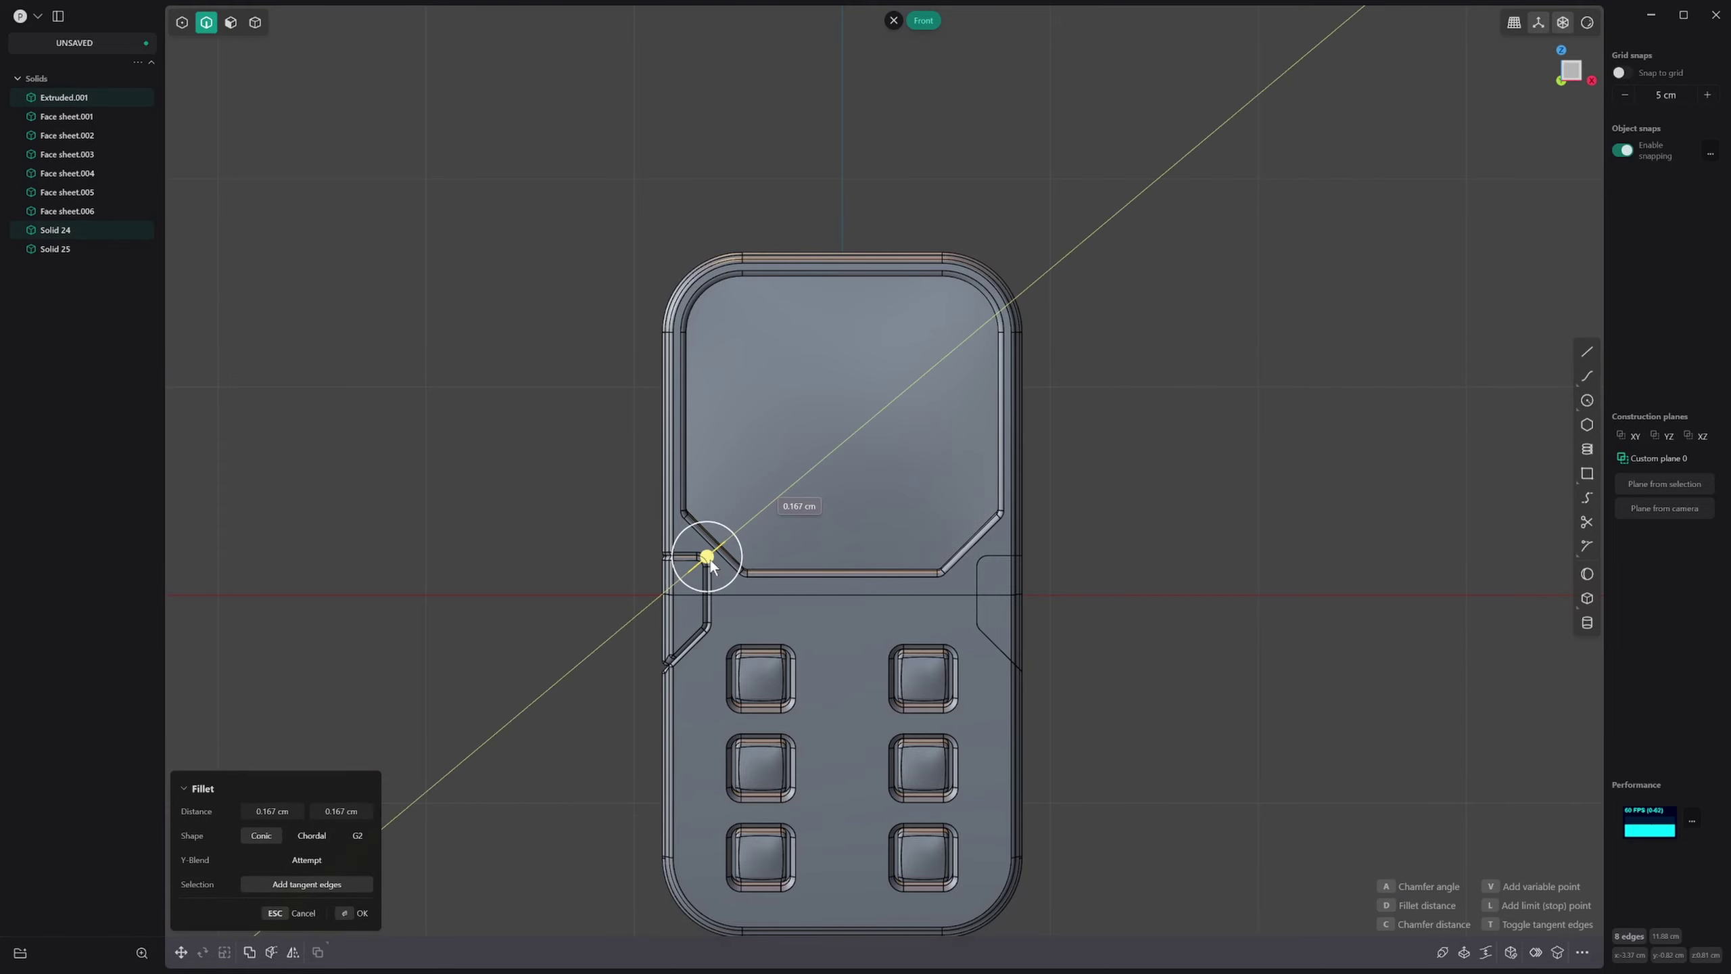
scroll(750, 565, up, 2)
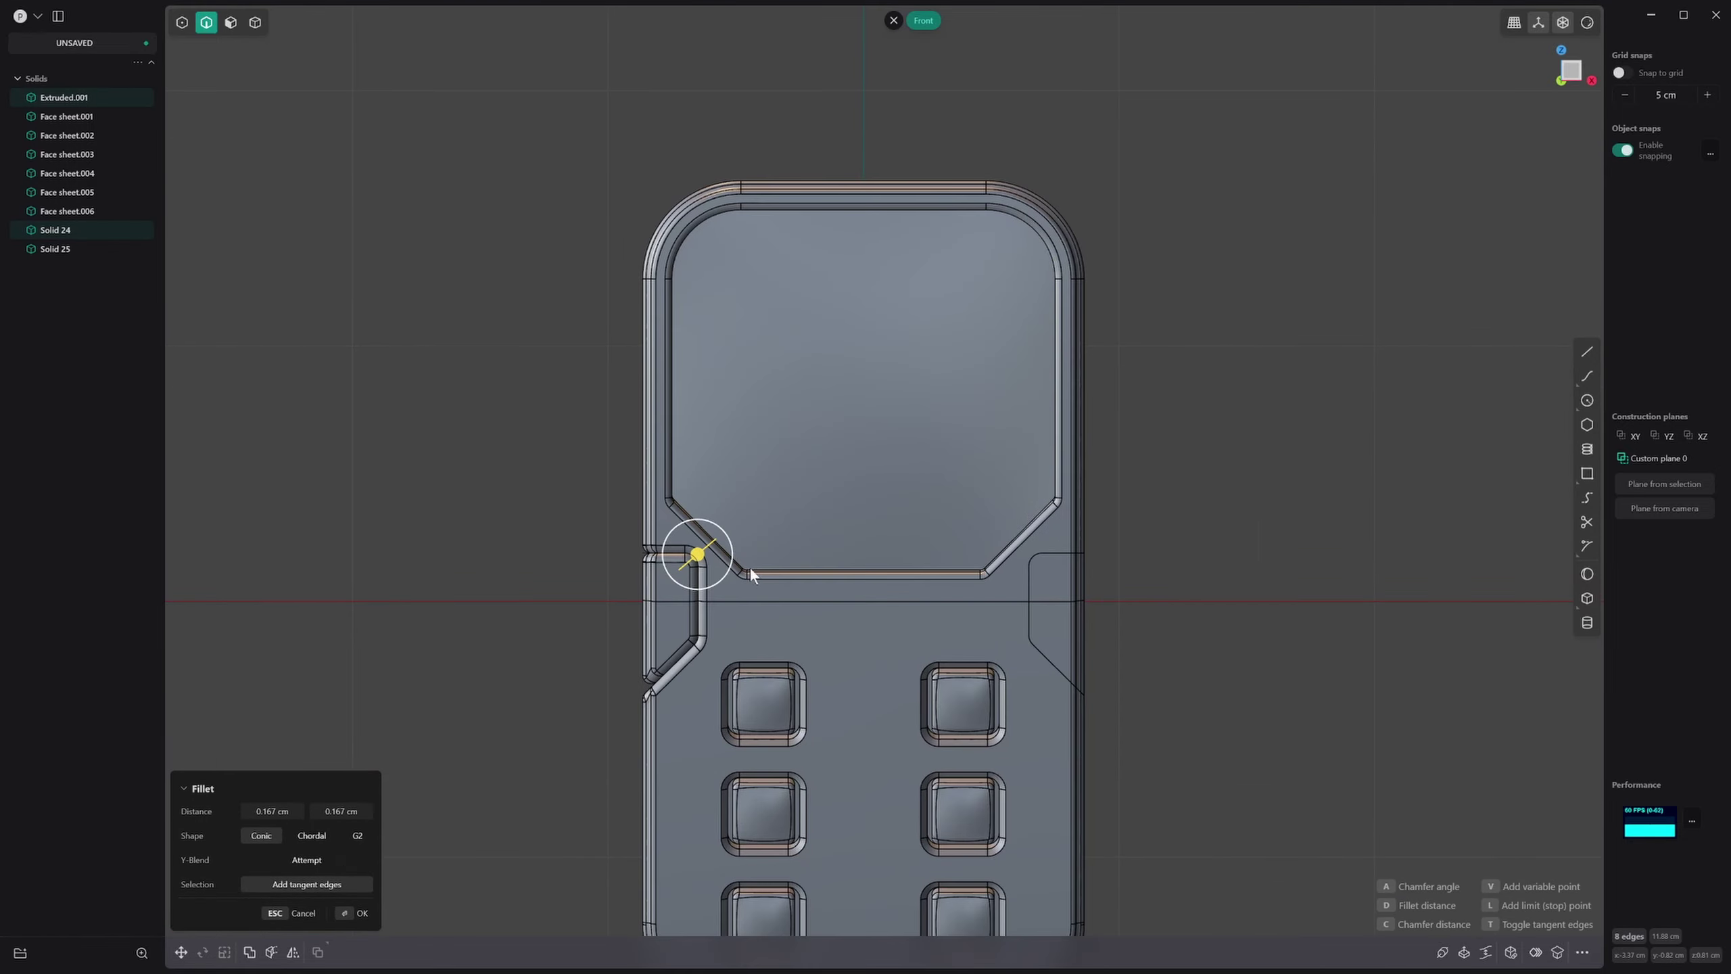
middle_drag(750, 565, 791, 630)
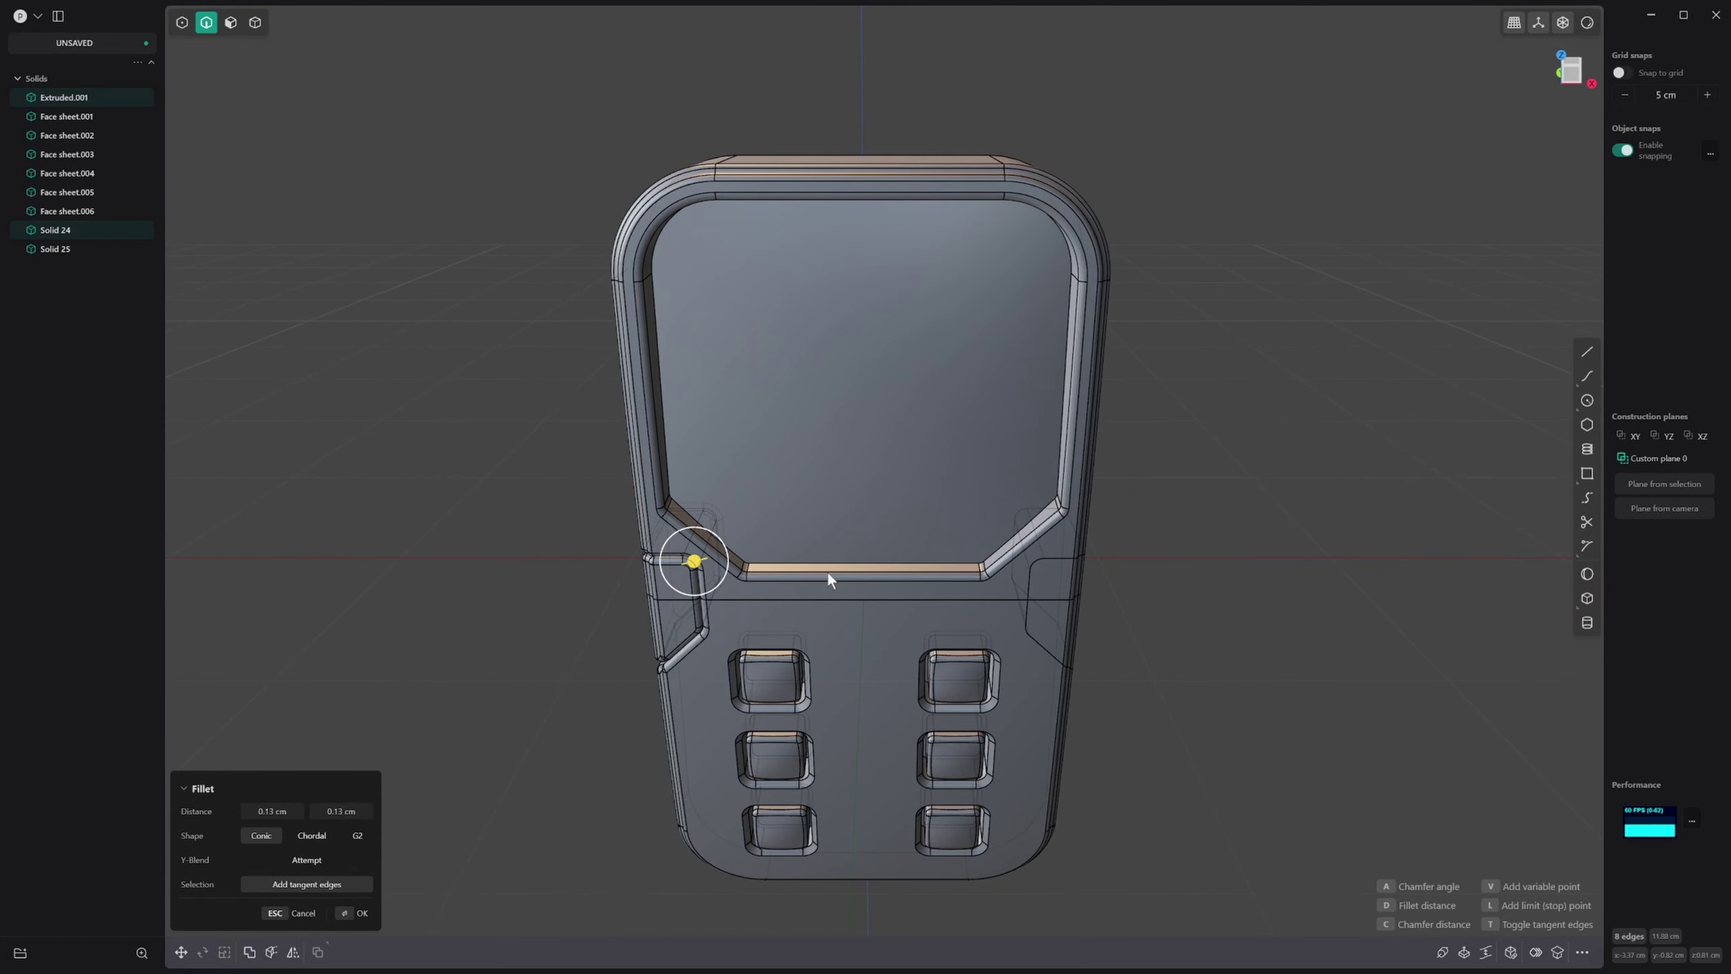
middle_drag(828, 572, 670, 628)
key(Return)
scroll(718, 576, up, 1)
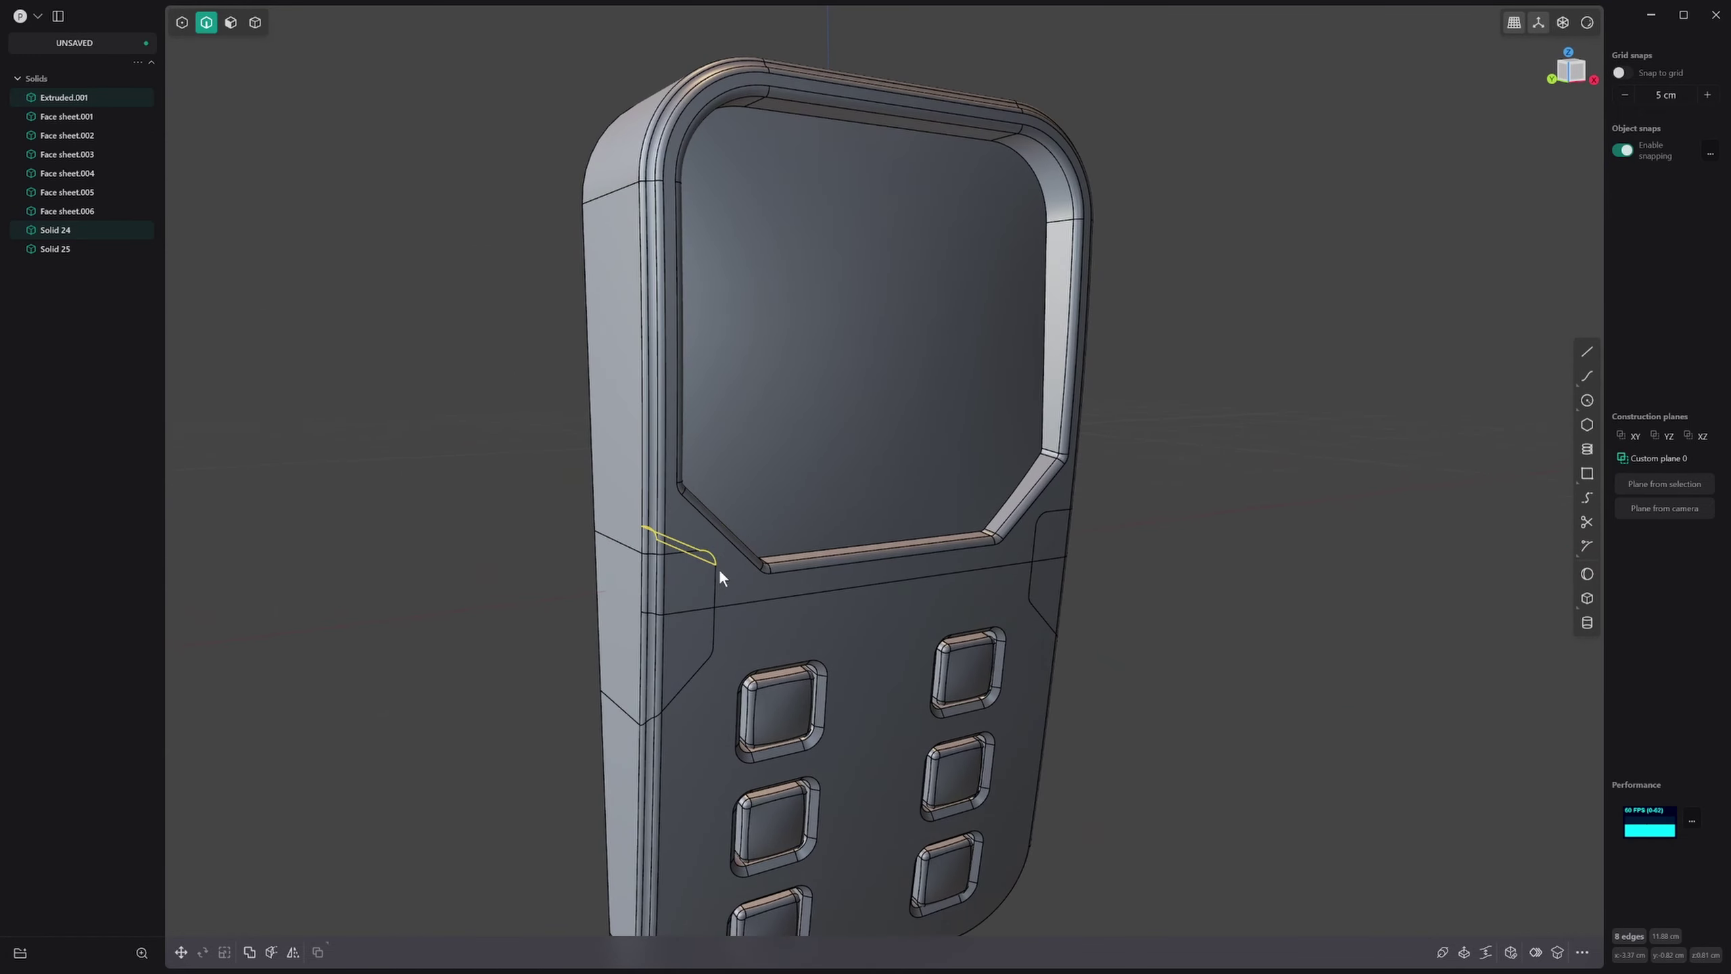
Step: Fillet the seam edges between the left side insert and the body by about 0.13 cm with a G2 shape
middle_drag(720, 572, 684, 582)
click(691, 558)
key(f)
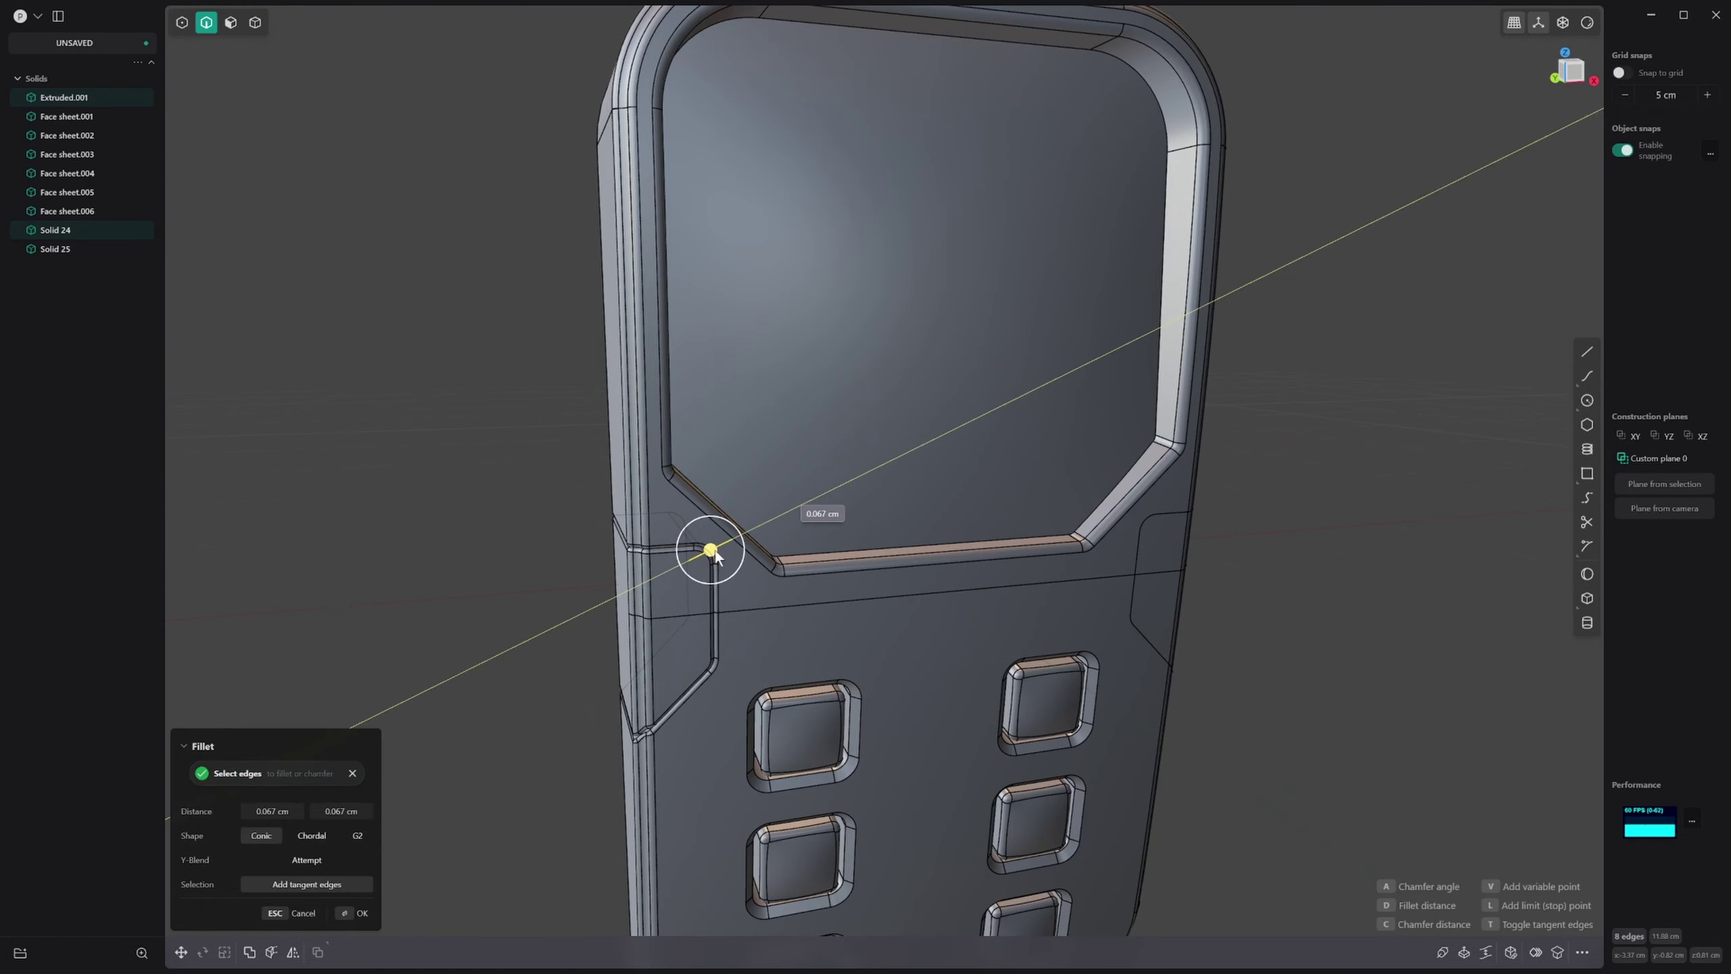
drag(711, 551, 803, 572)
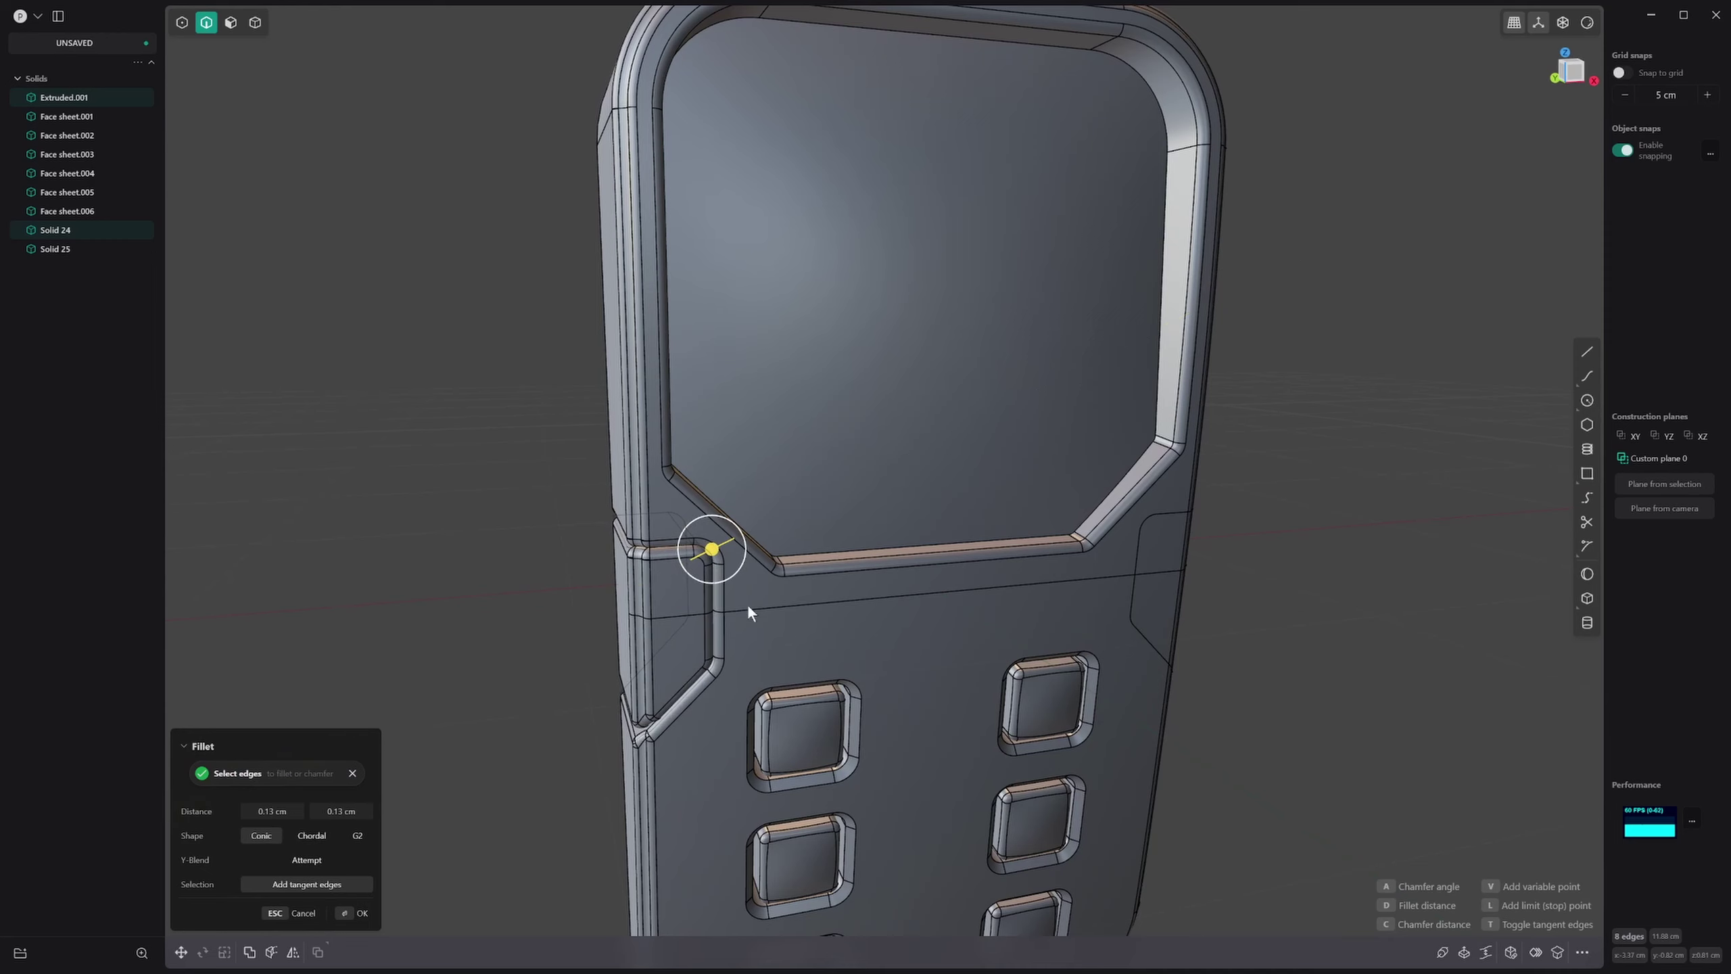
click(361, 840)
middle_drag(948, 657, 906, 615)
shift+middle_drag(1204, 615, 968, 547)
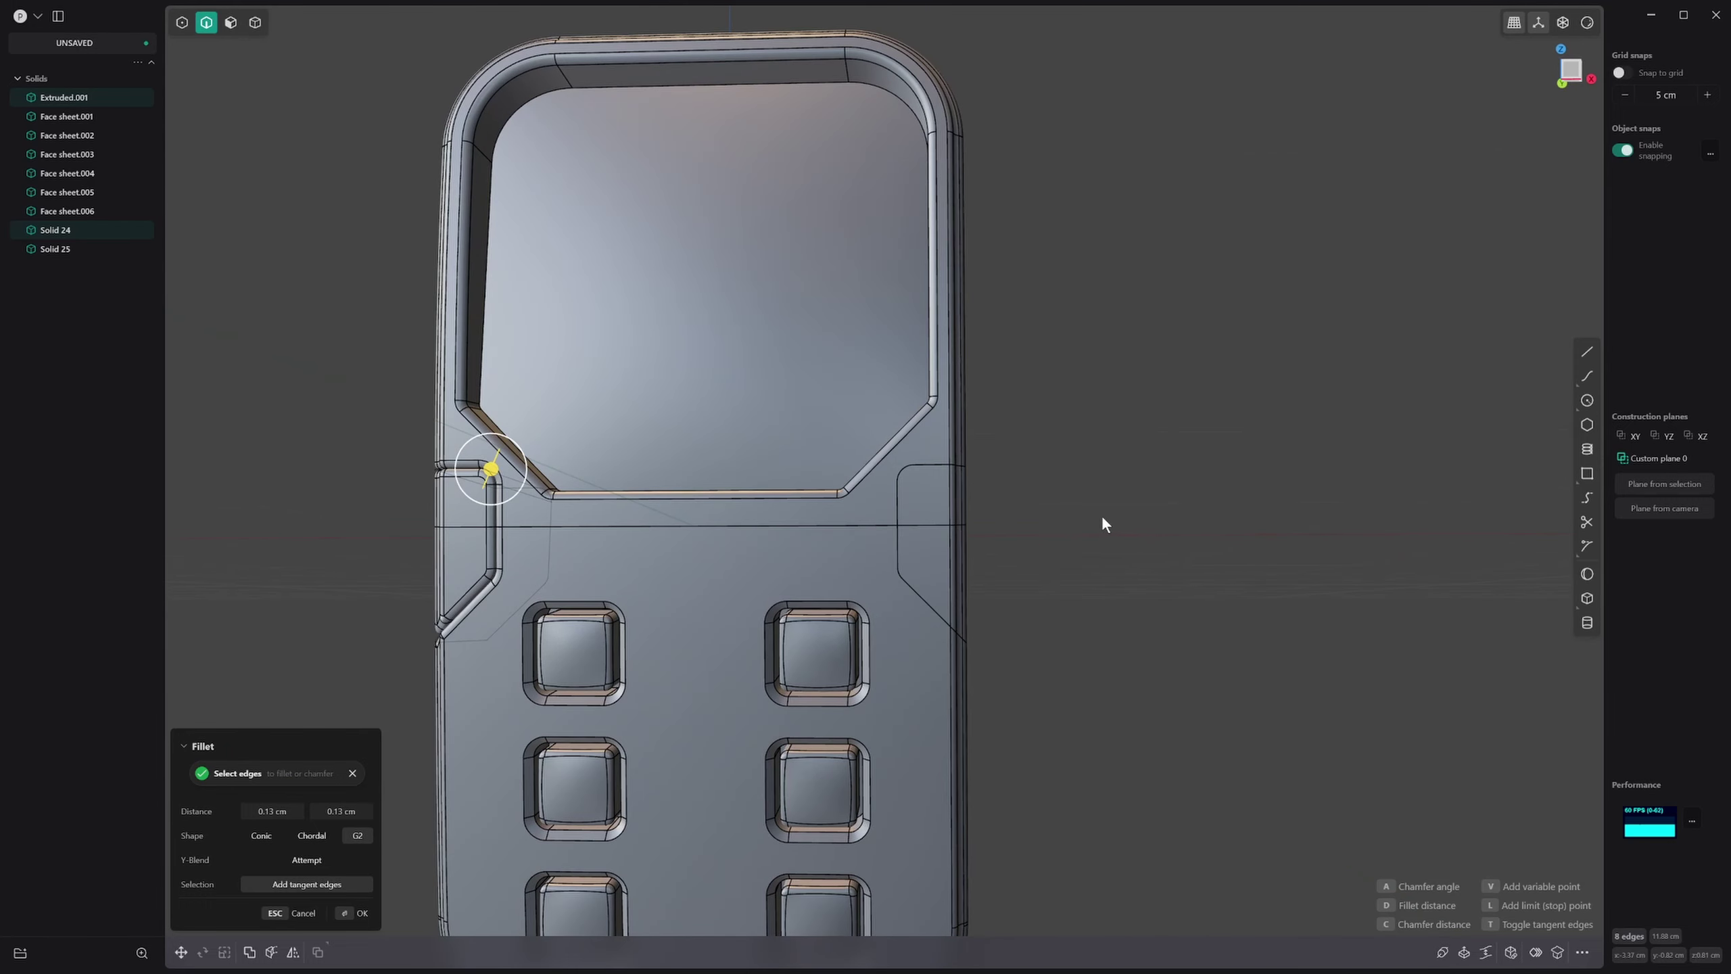
key(Return)
Step: Delete the unfilleted right side insert and mirror the filleted left insert across the body to replace it
key(4)
click(919, 511)
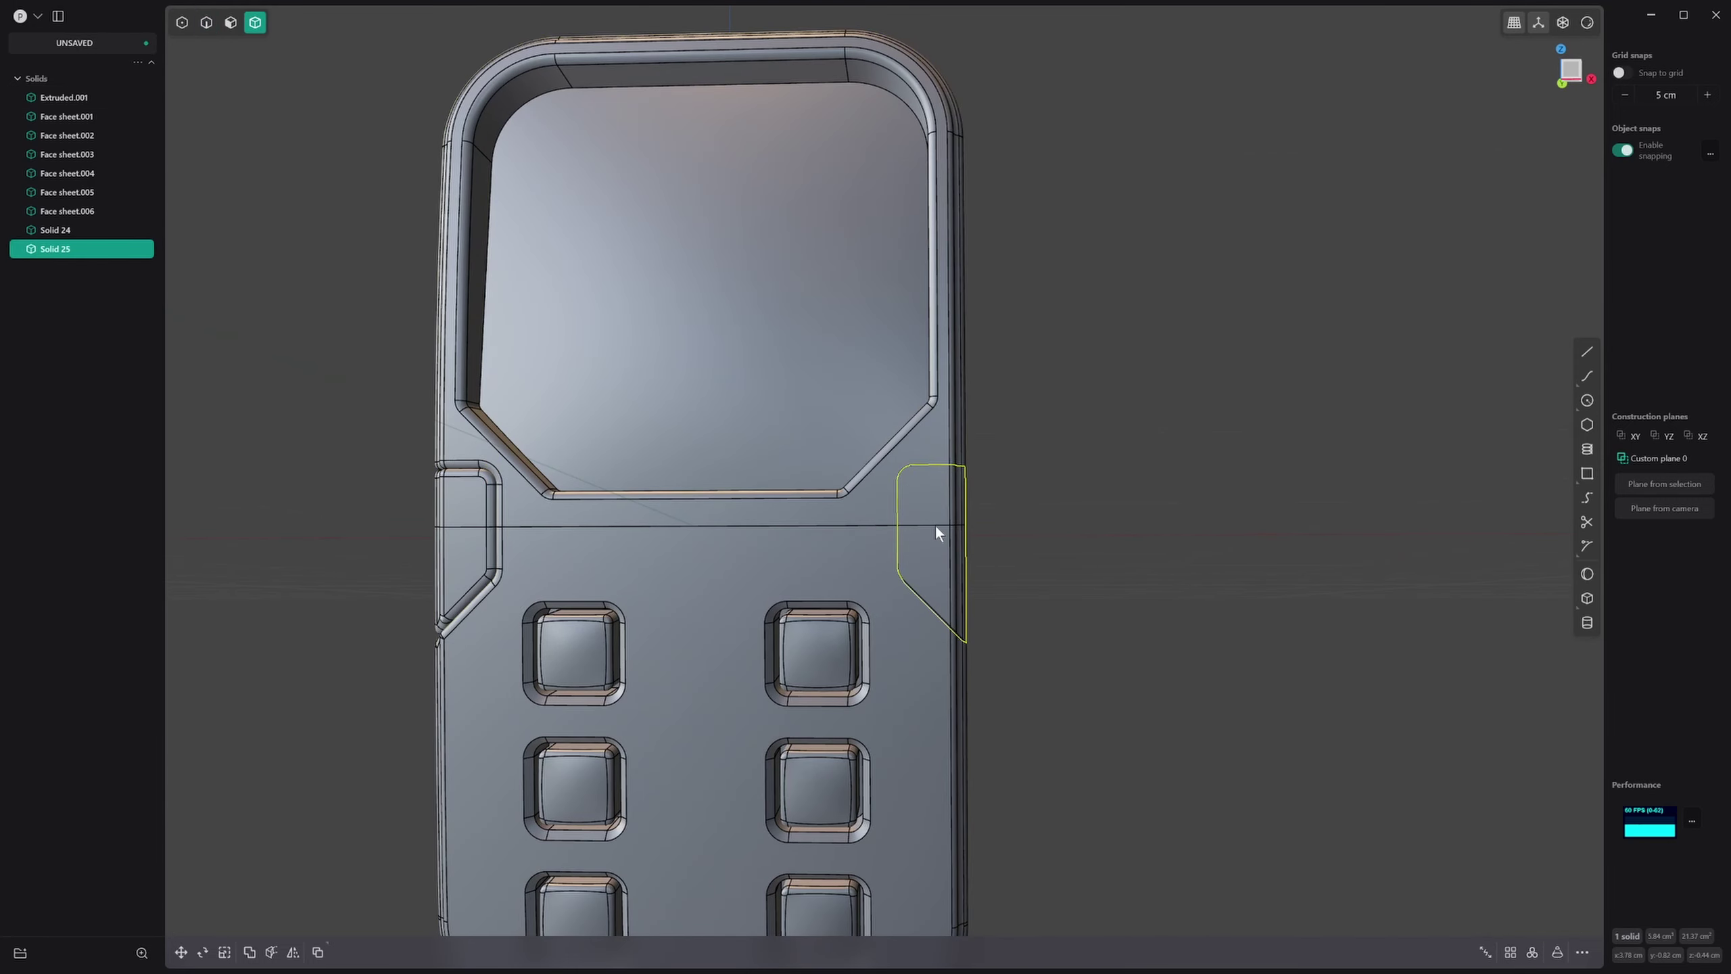
key(Delete)
click(465, 516)
key(alt+x)
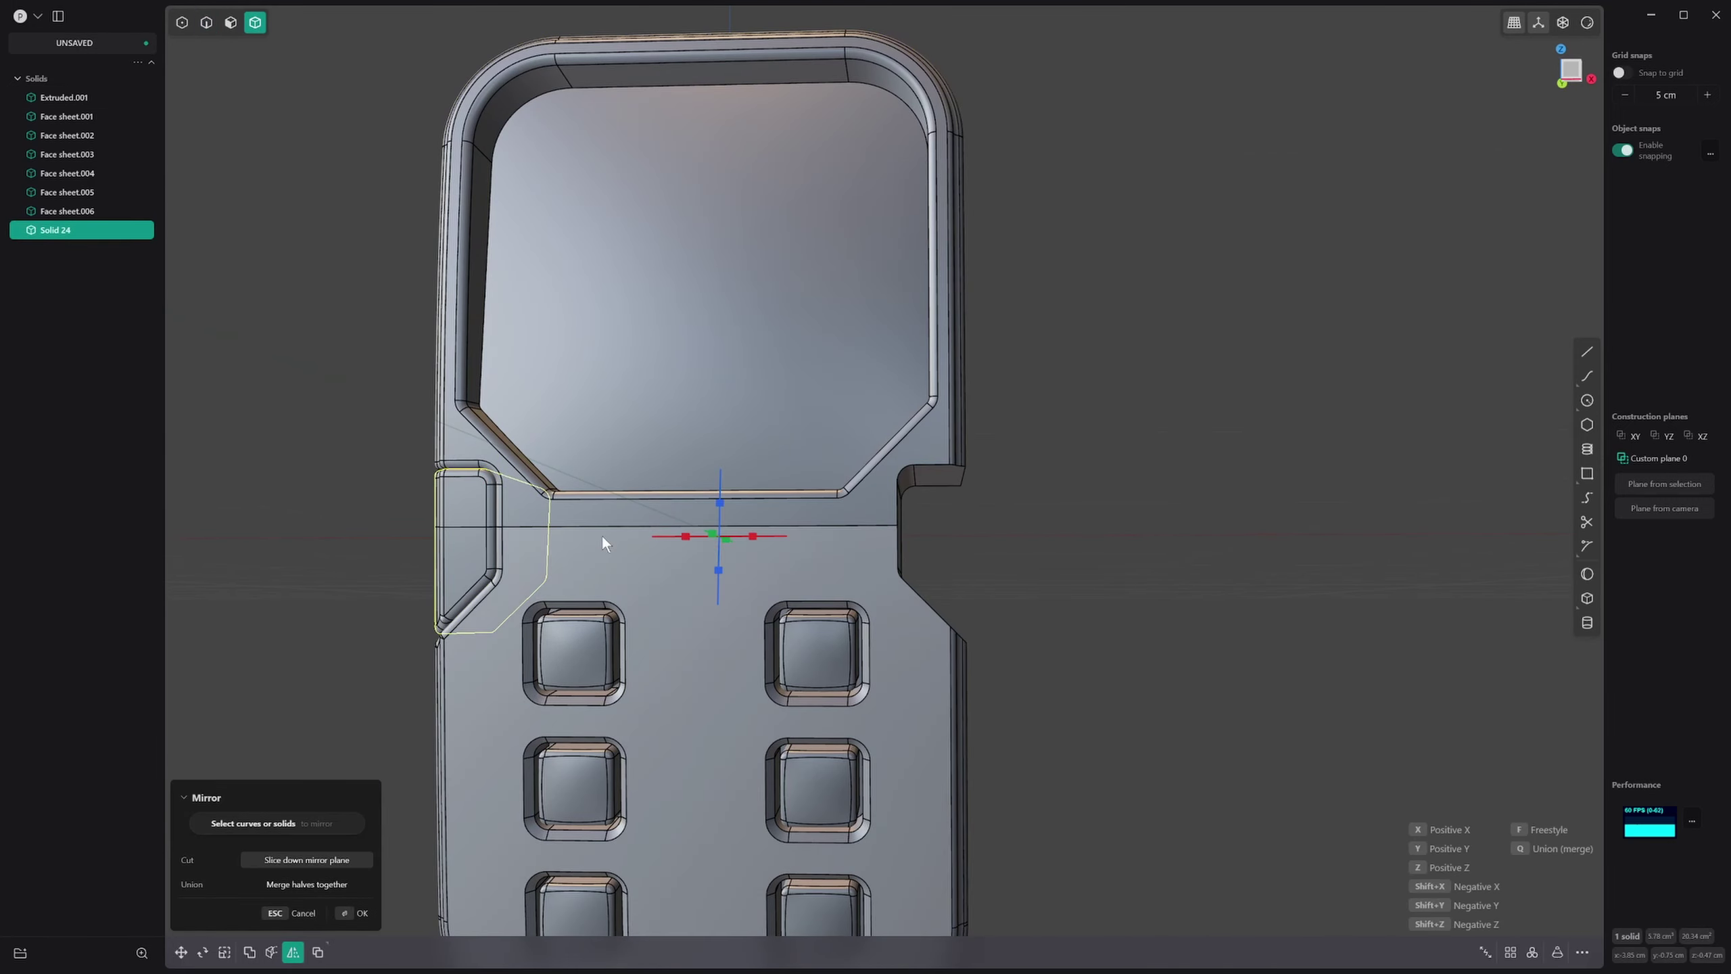
click(684, 536)
key(Return)
scroll(954, 600, down, 3)
click(1083, 595)
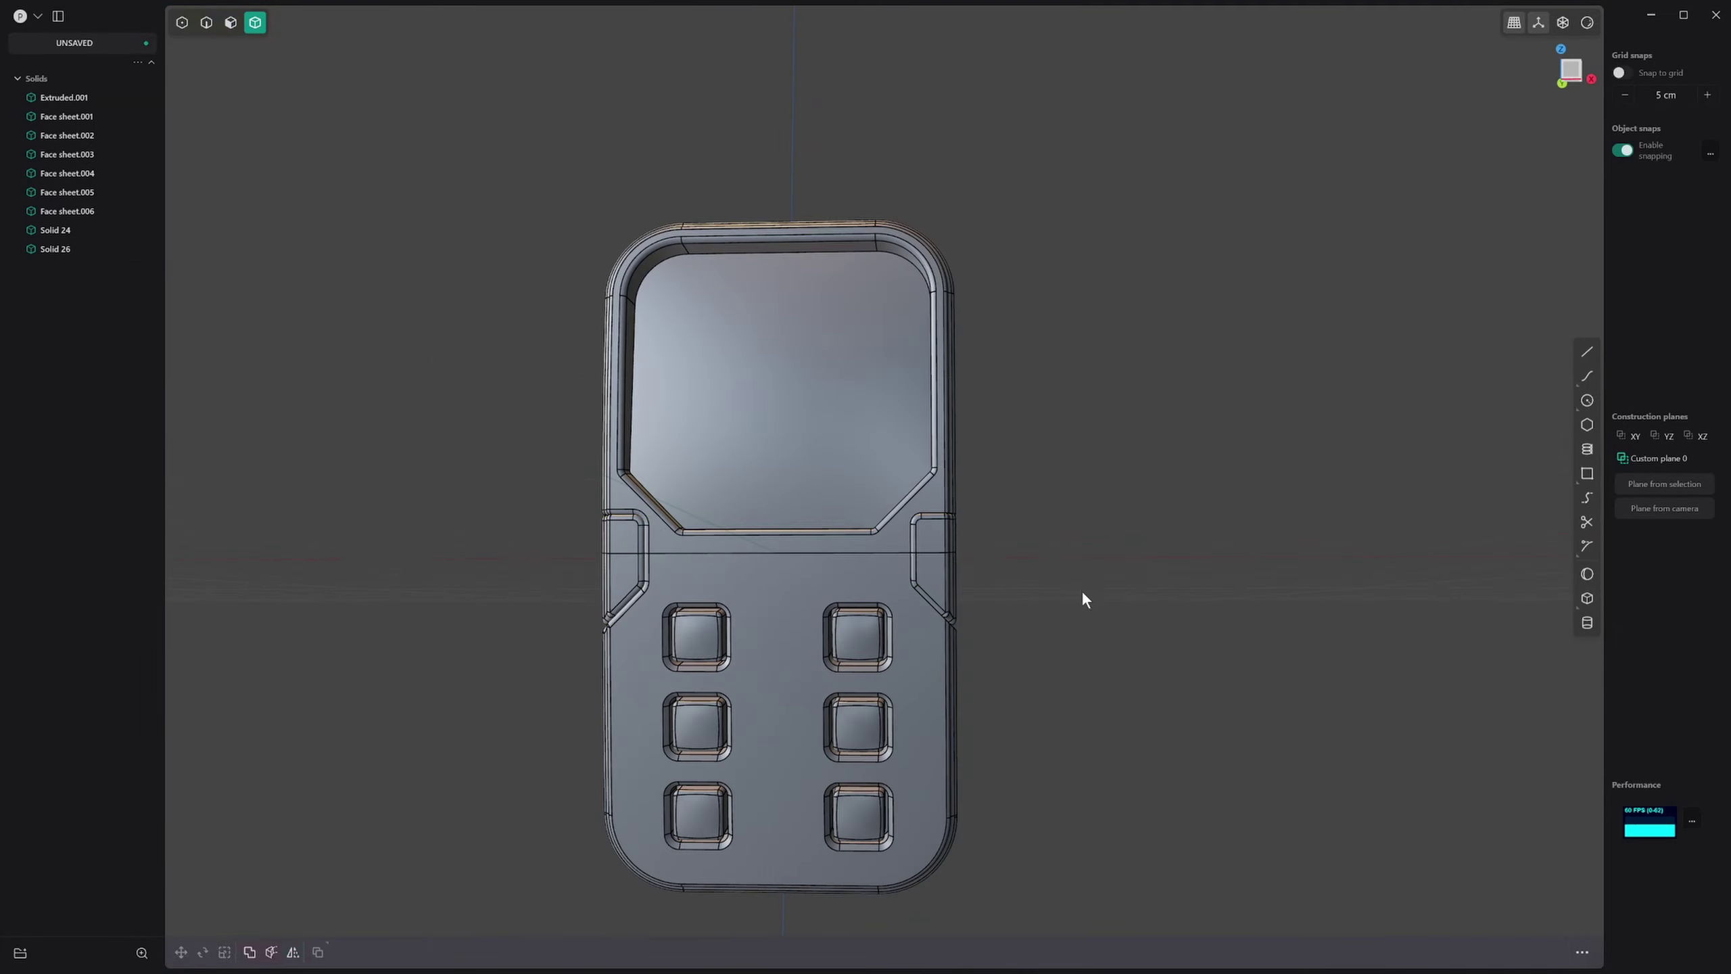
Step: Try to fillet the body's seam edges above and below the mirrored insert, working from the back
middle_drag(1084, 598, 938, 577)
key(2)
scroll(875, 504, up, 5)
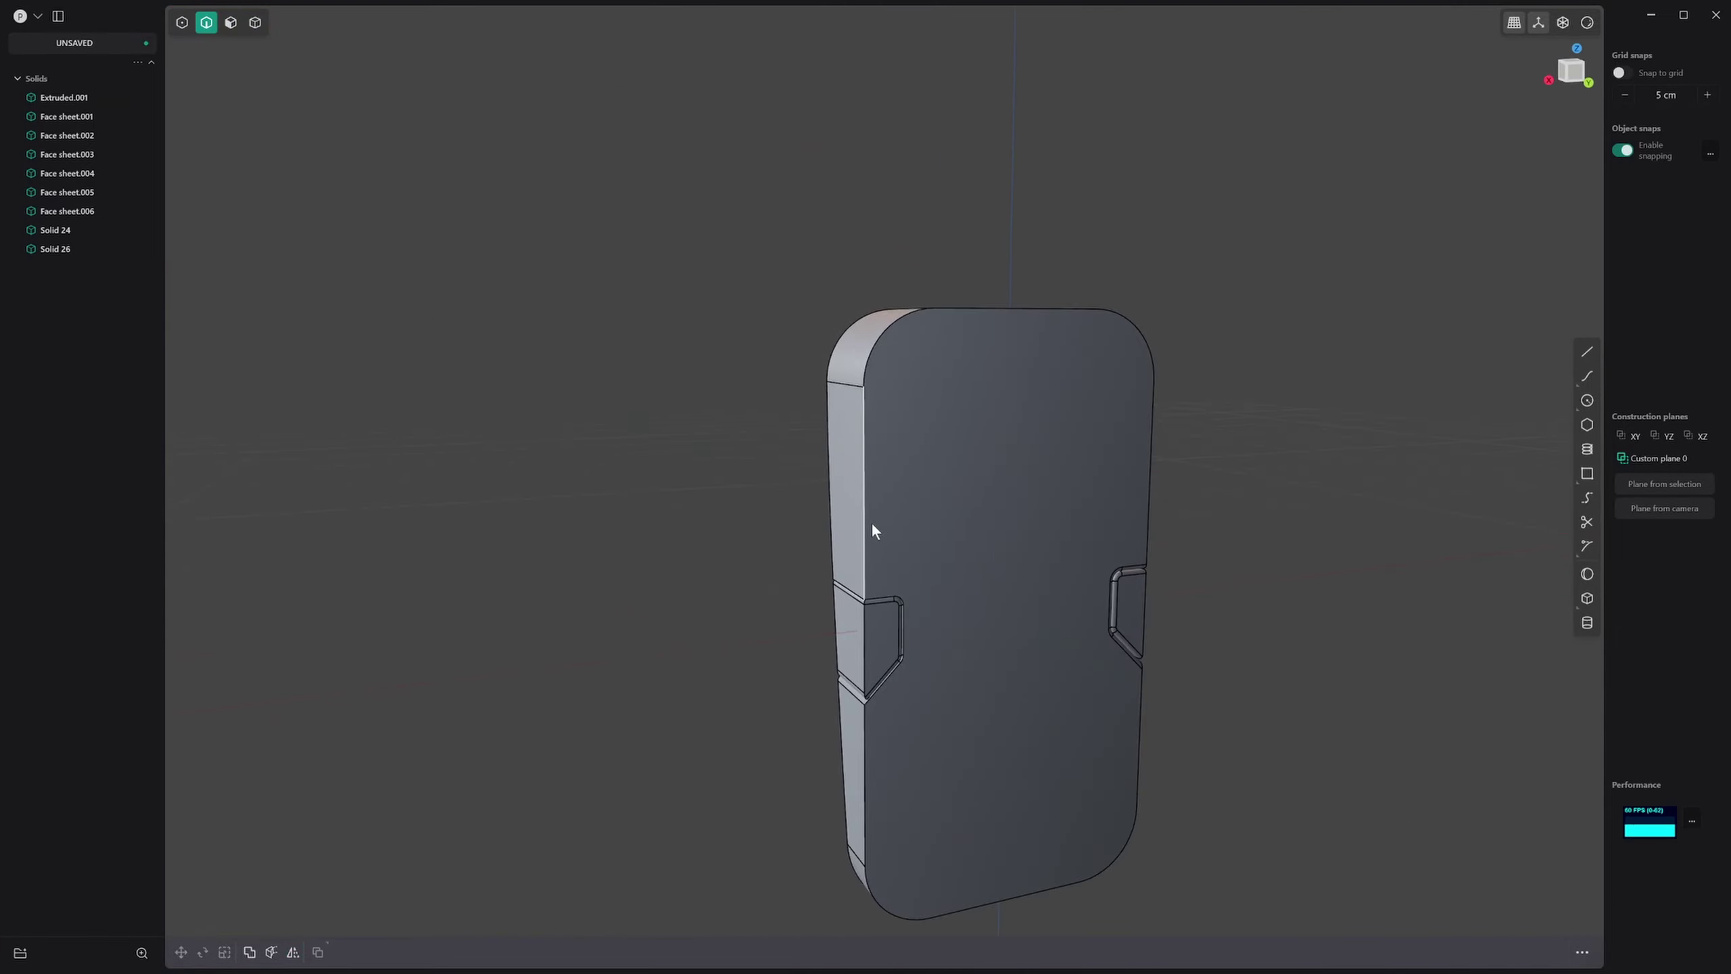
middle_drag(847, 543, 846, 618)
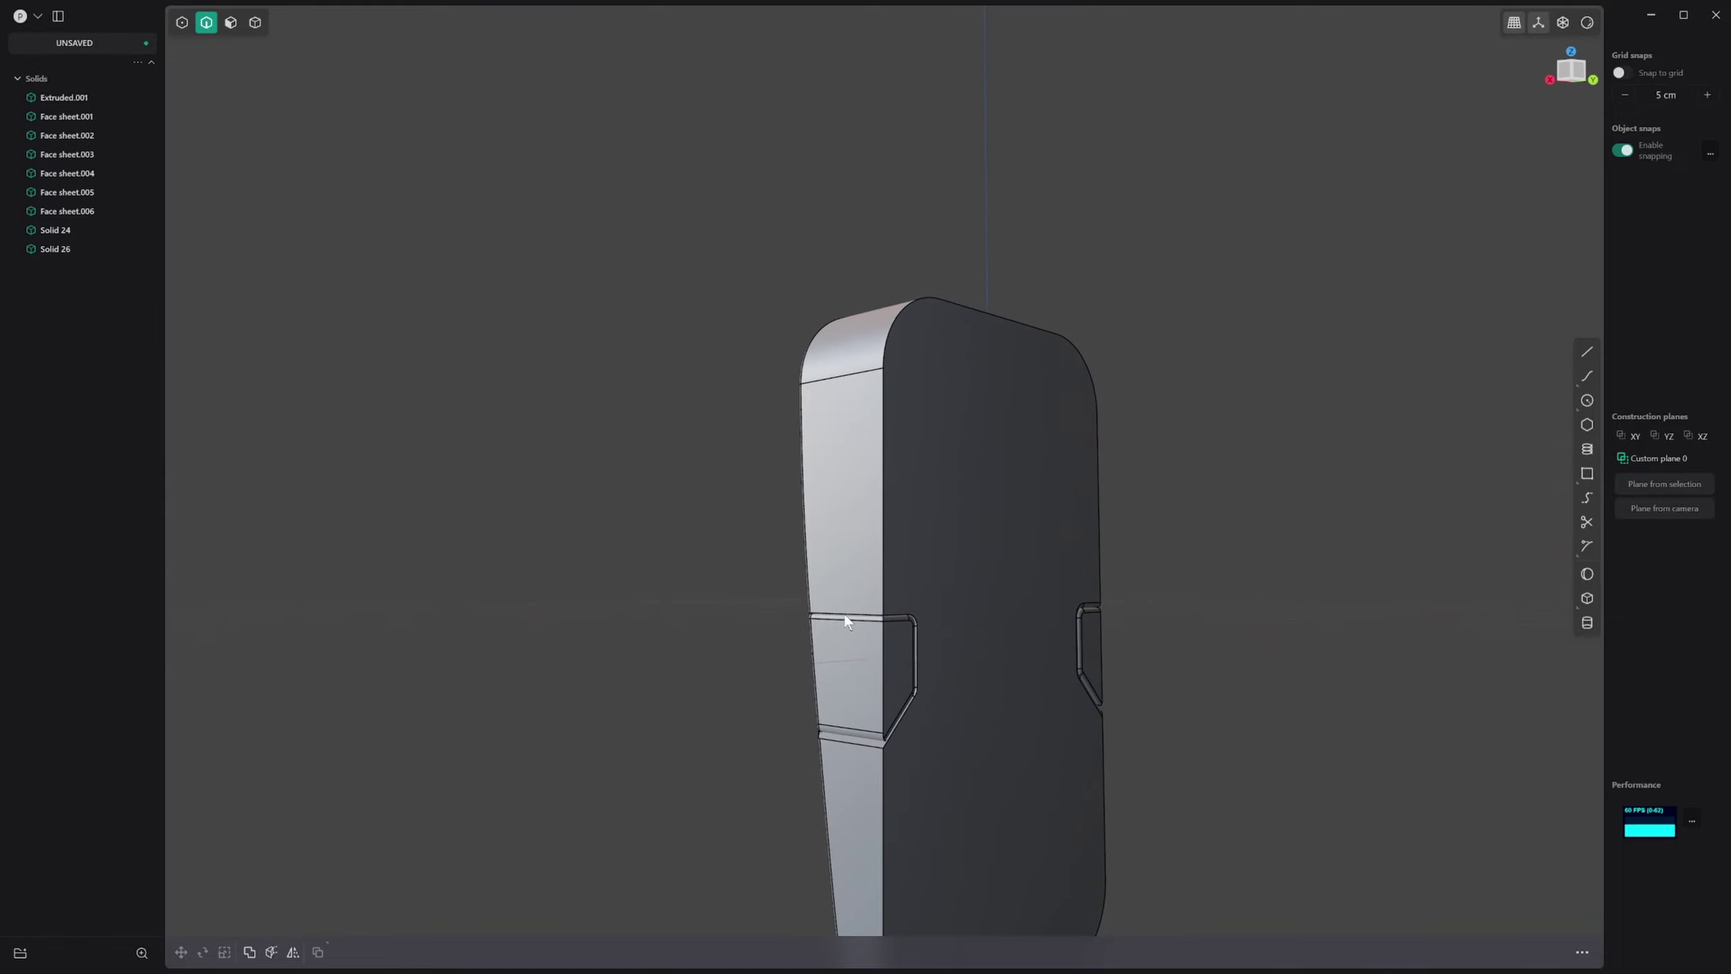
click(844, 616)
key(f)
middle_drag(857, 743, 776, 719)
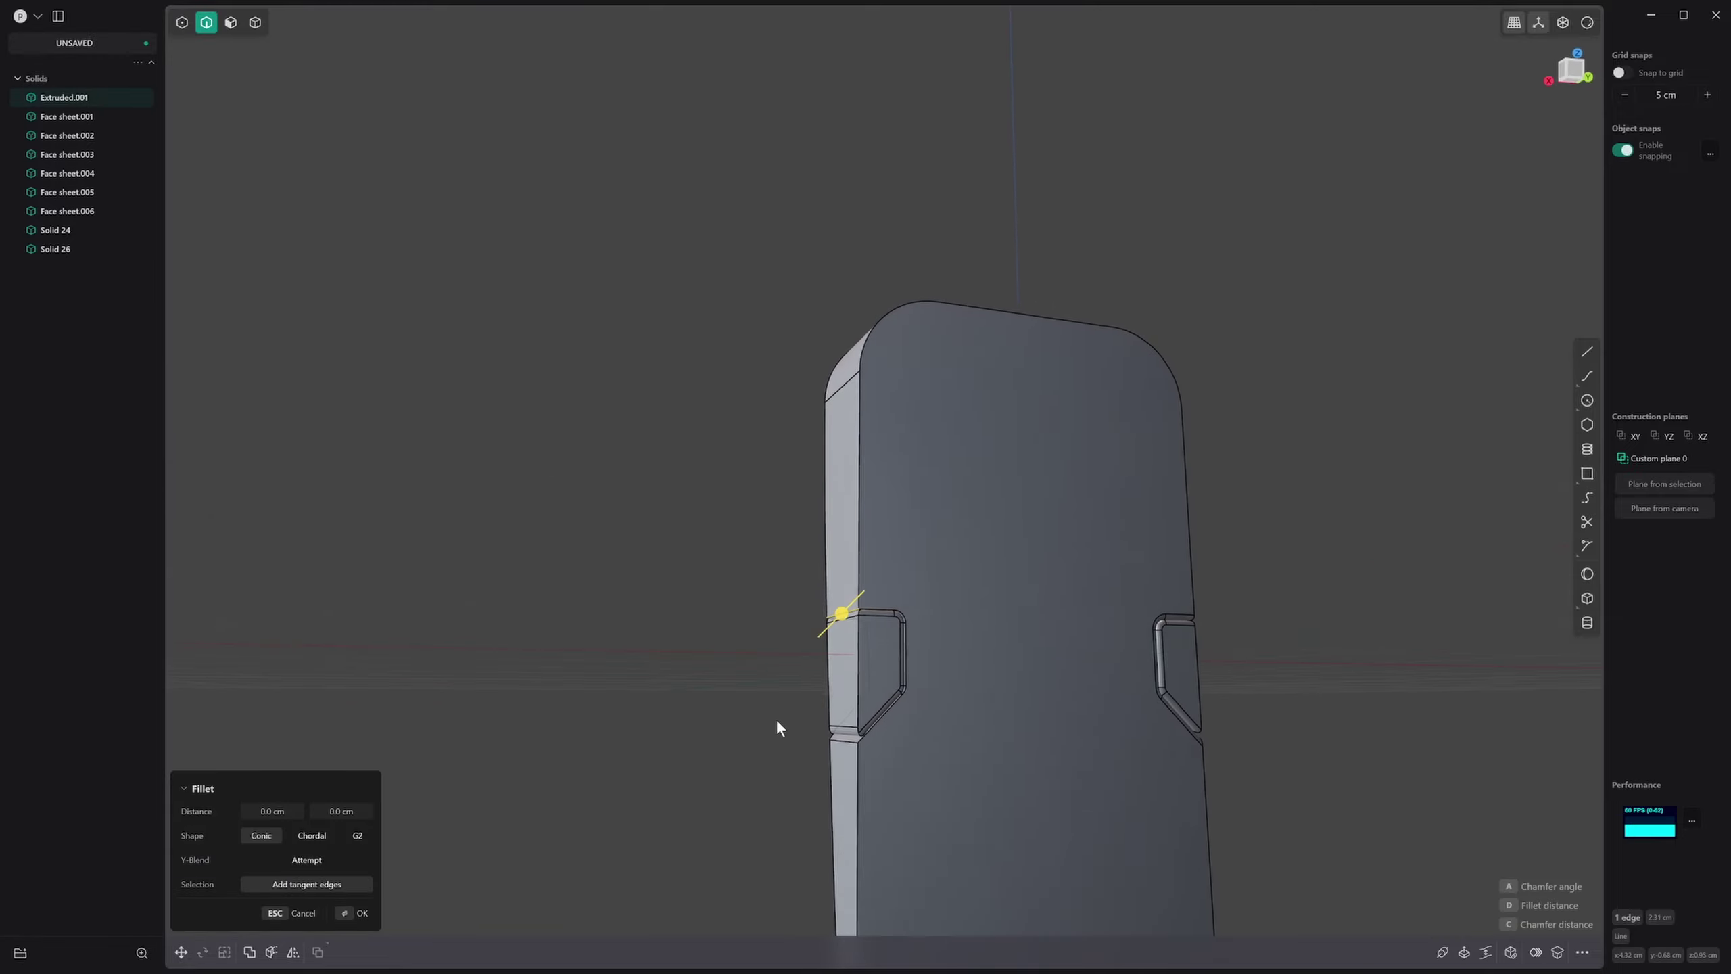
click(841, 736)
mouse_move(847, 743)
mouse_down()
mouse_move(845, 769)
mouse_move(833, 717)
mouse_move(867, 770)
mouse_move(871, 735)
mouse_up()
key(Return)
Step: Try a 0.082 cm chamfer on the body's seam edge below the mirrored insert, and undo it
scroll(845, 741, up, 5)
click(856, 749)
key(f)
scroll(902, 706, down, 5)
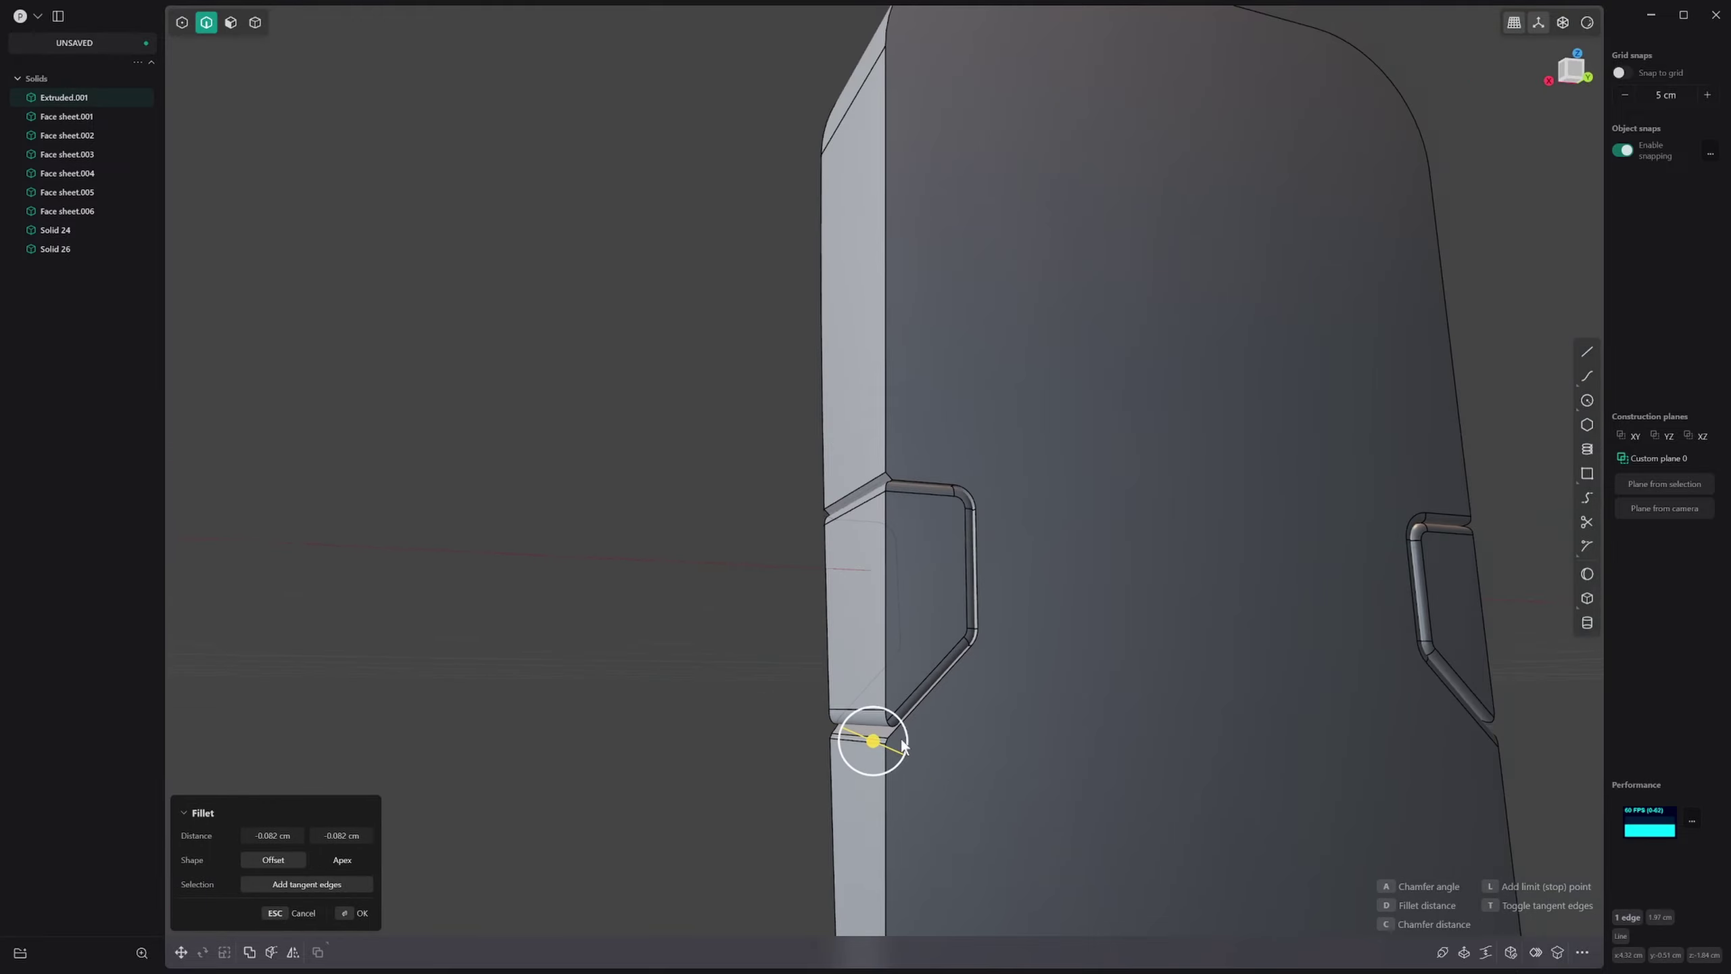
key(Return)
key(ctrl+z)
Step: Fillet the body's seam edges around the mirrored side insert by about 0.162 cm
key(b)
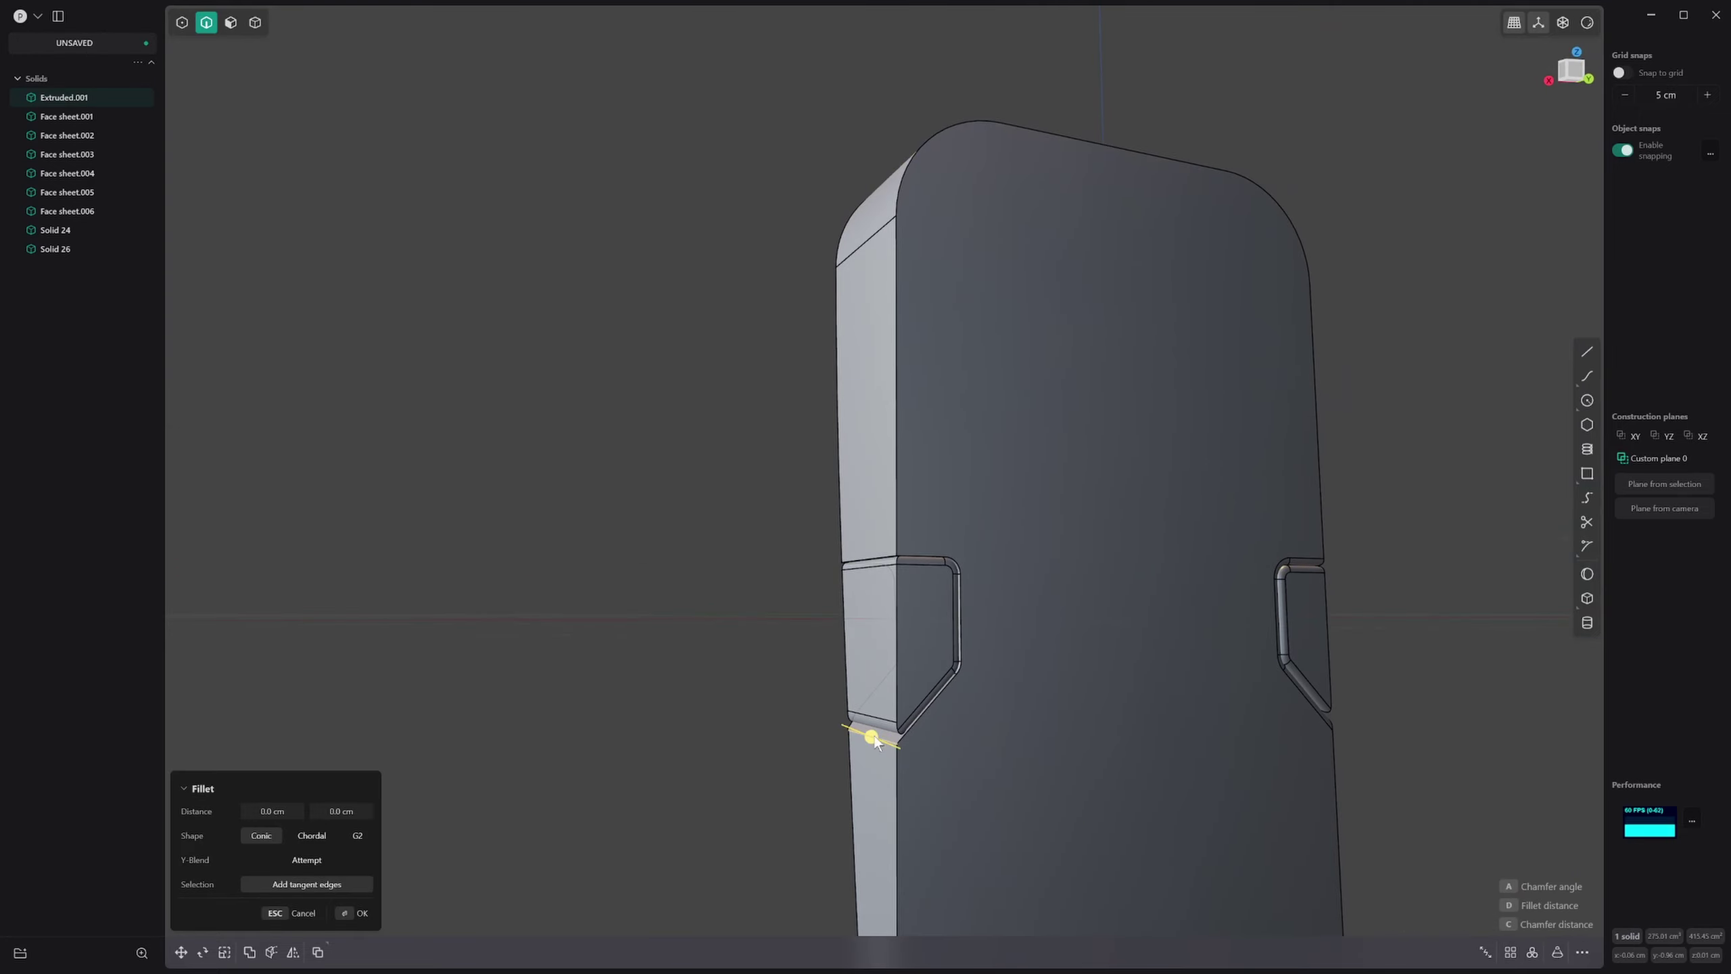
drag(874, 740, 875, 709)
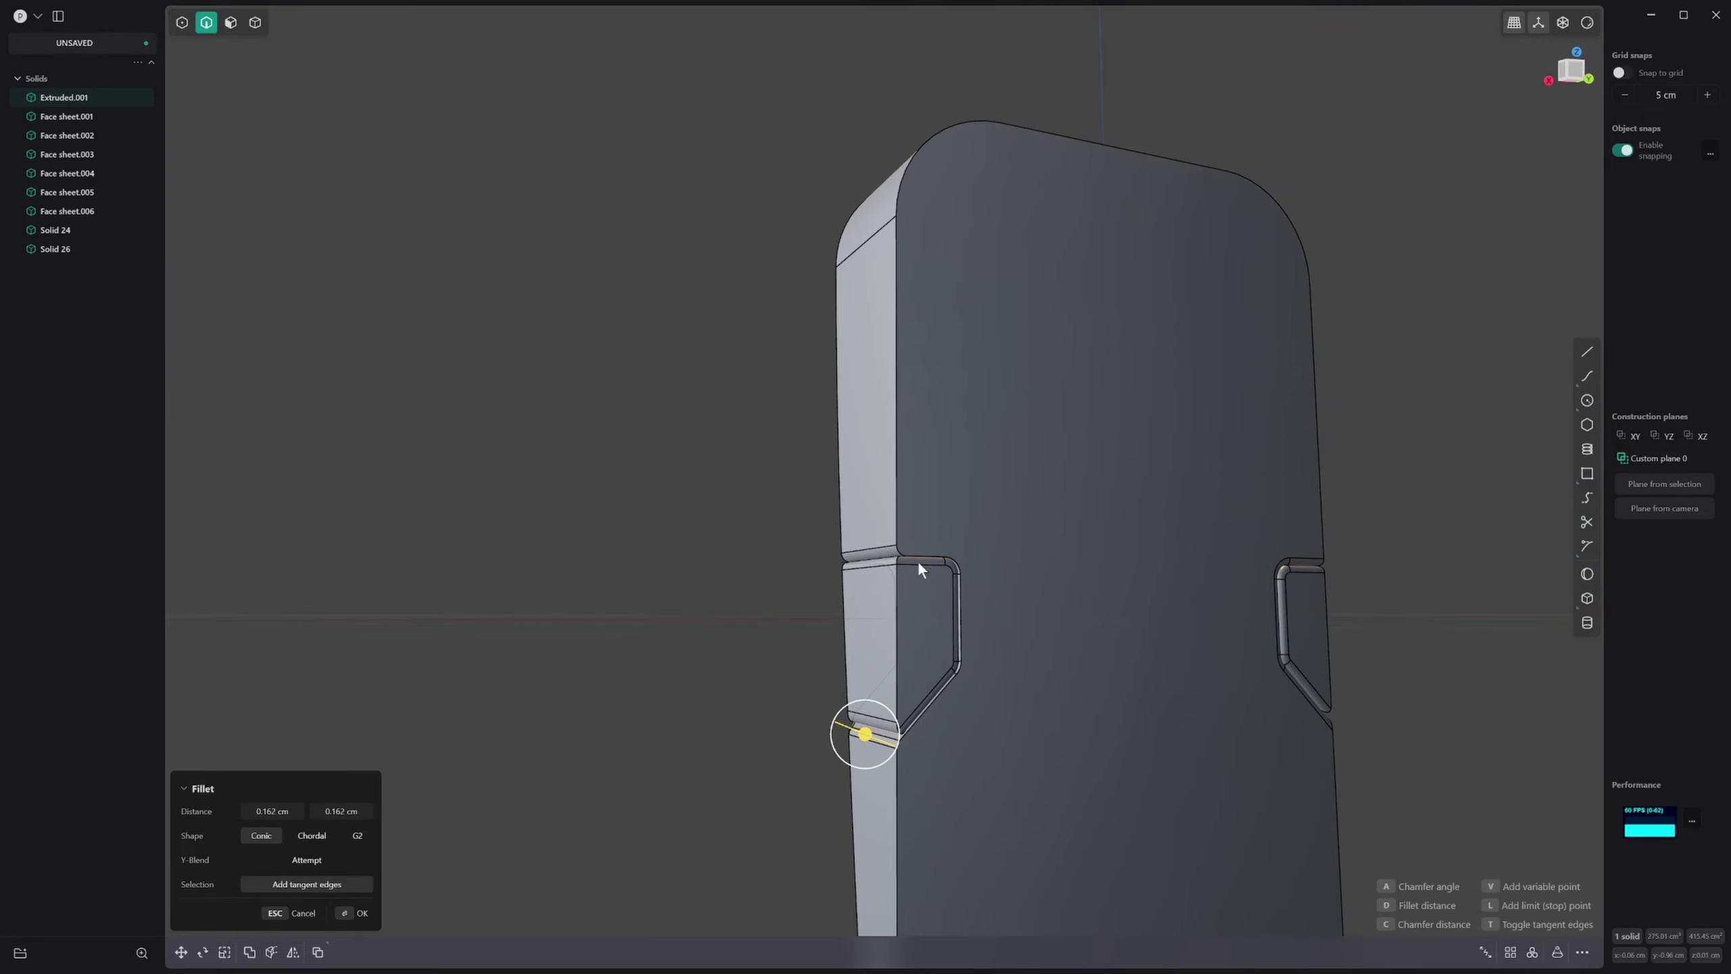
scroll(869, 850, down, 5)
key(Return)
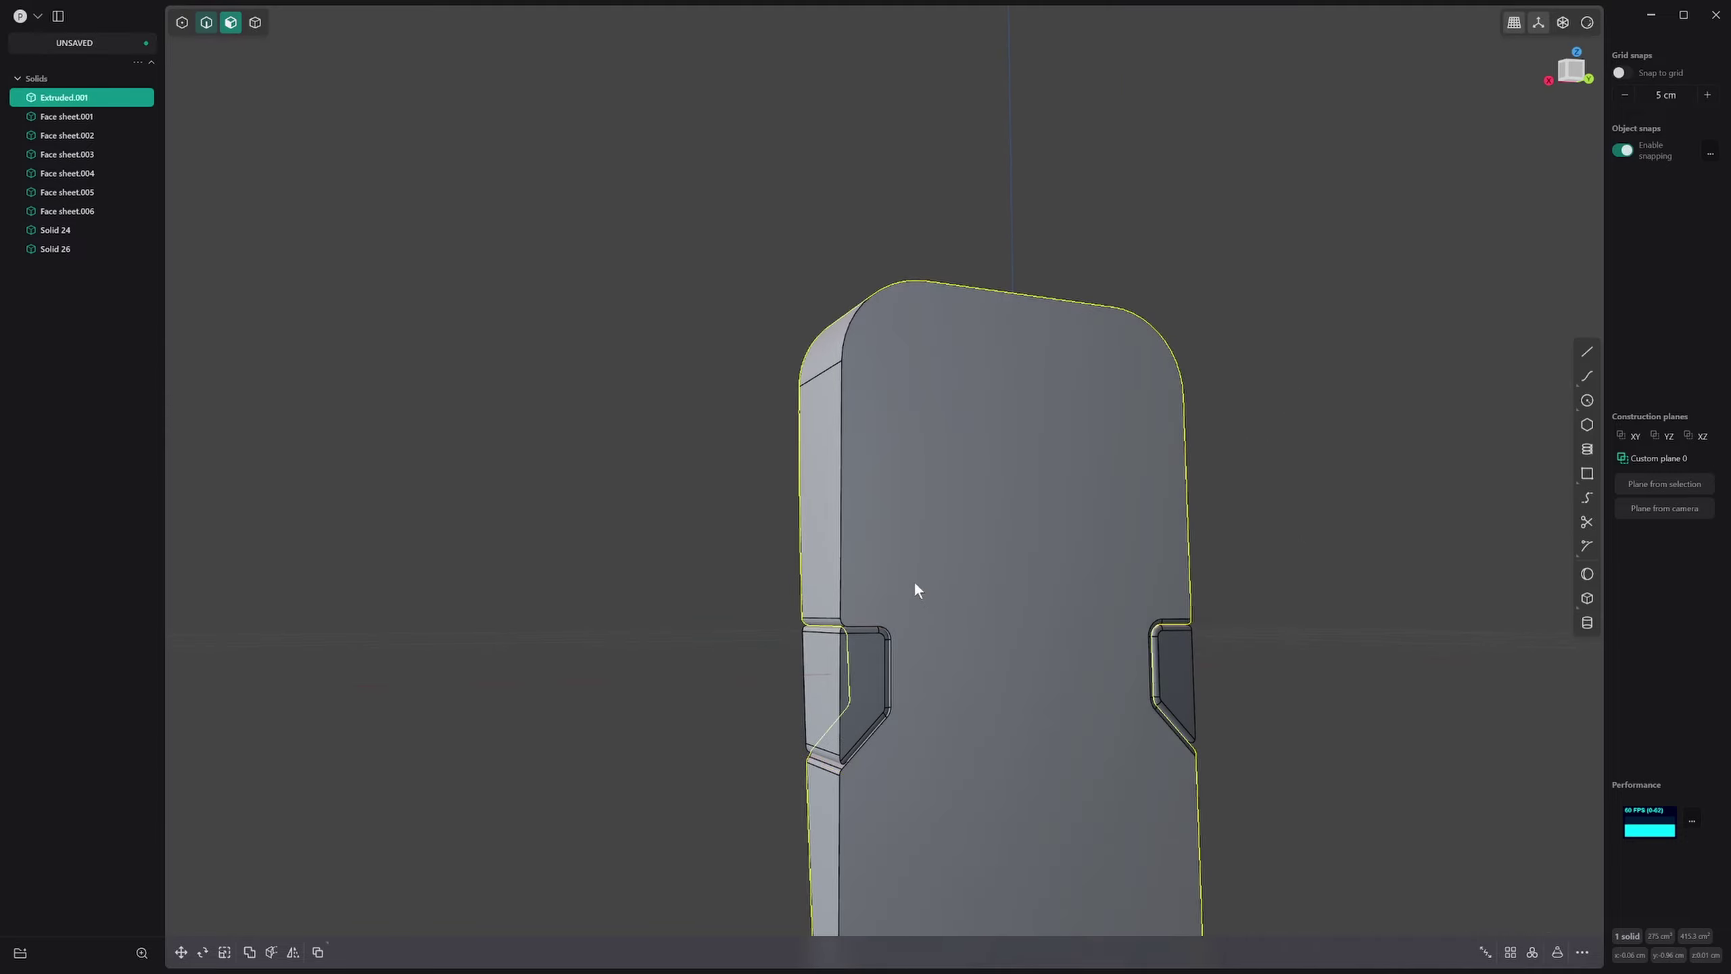
Step: Mirror the body across its vertical centre plane with the halves merged together
key(4)
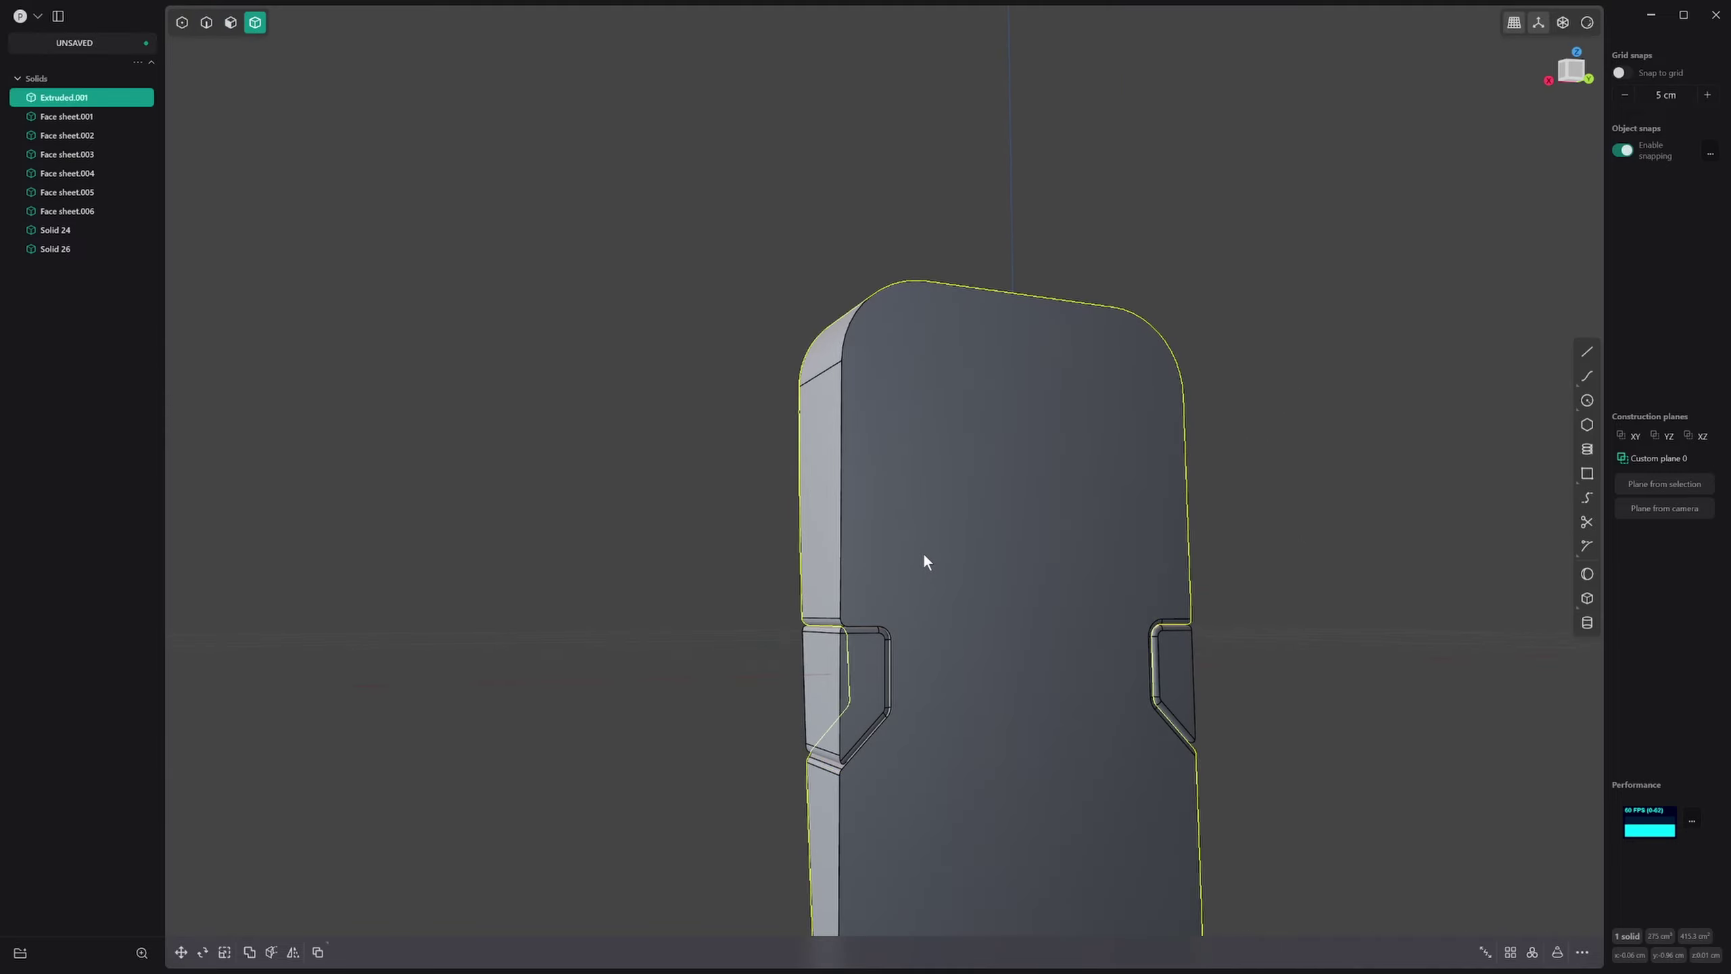
key(alt+x)
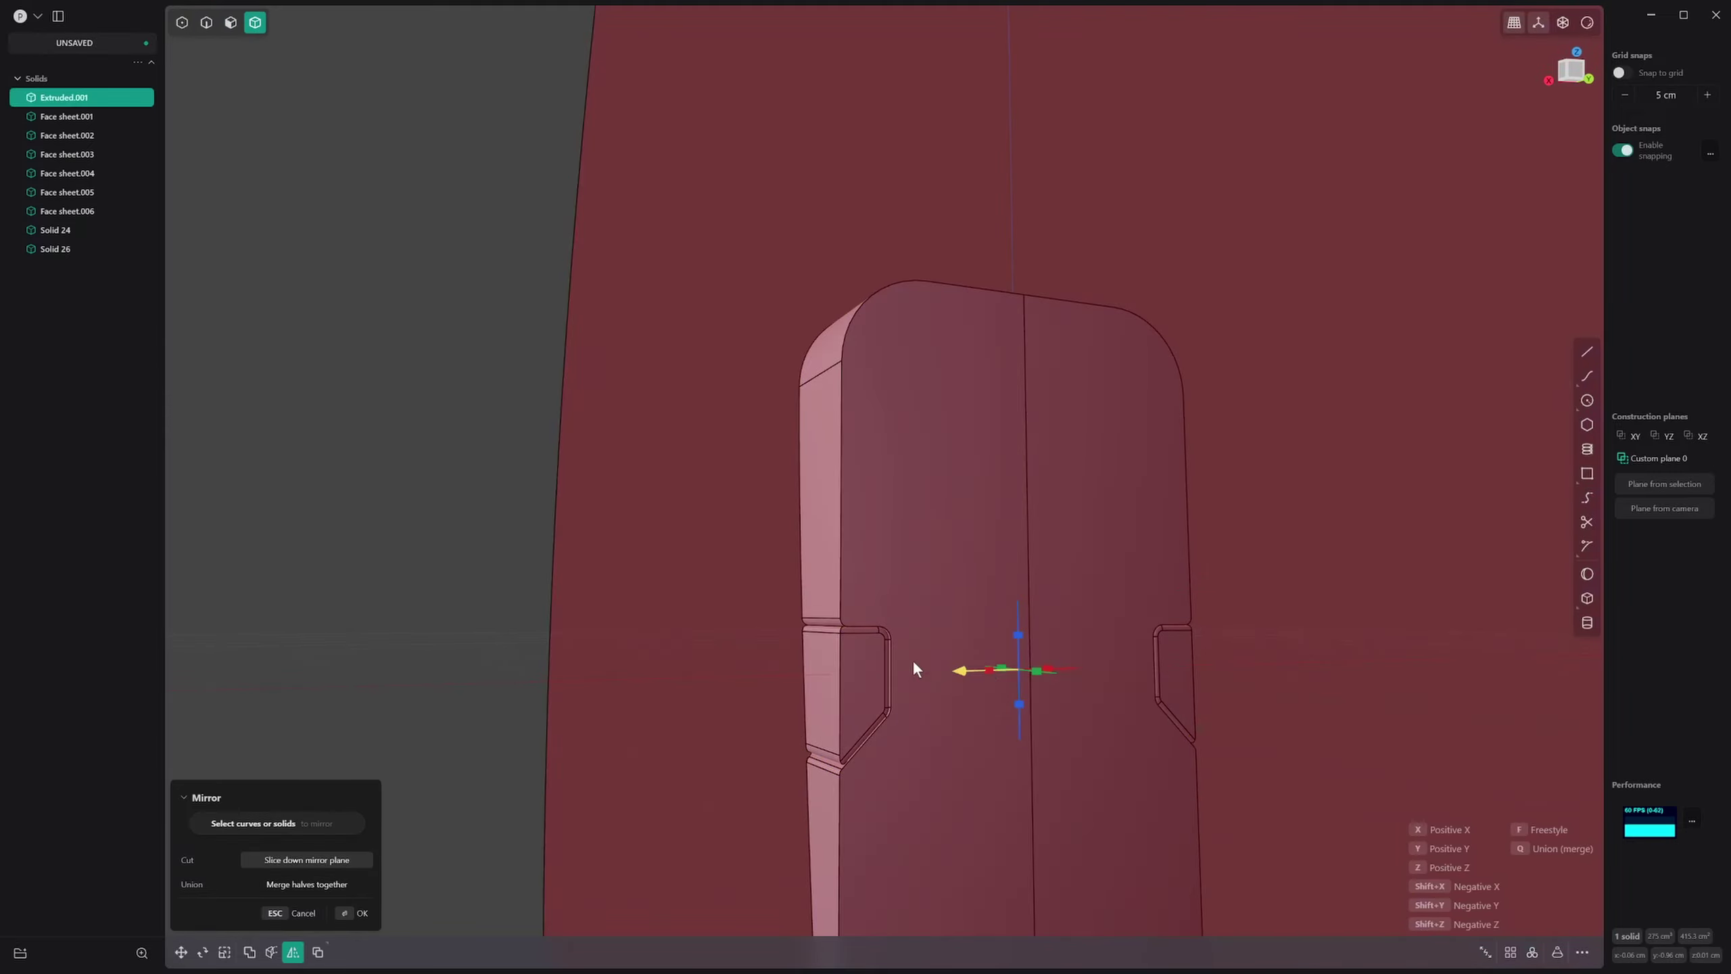
key(q)
middle_drag(884, 651, 1119, 567)
key(Return)
scroll(1038, 669, down, 3)
scroll(1107, 664, down, 3)
middle_drag(1119, 567, 1071, 611)
click(1190, 540)
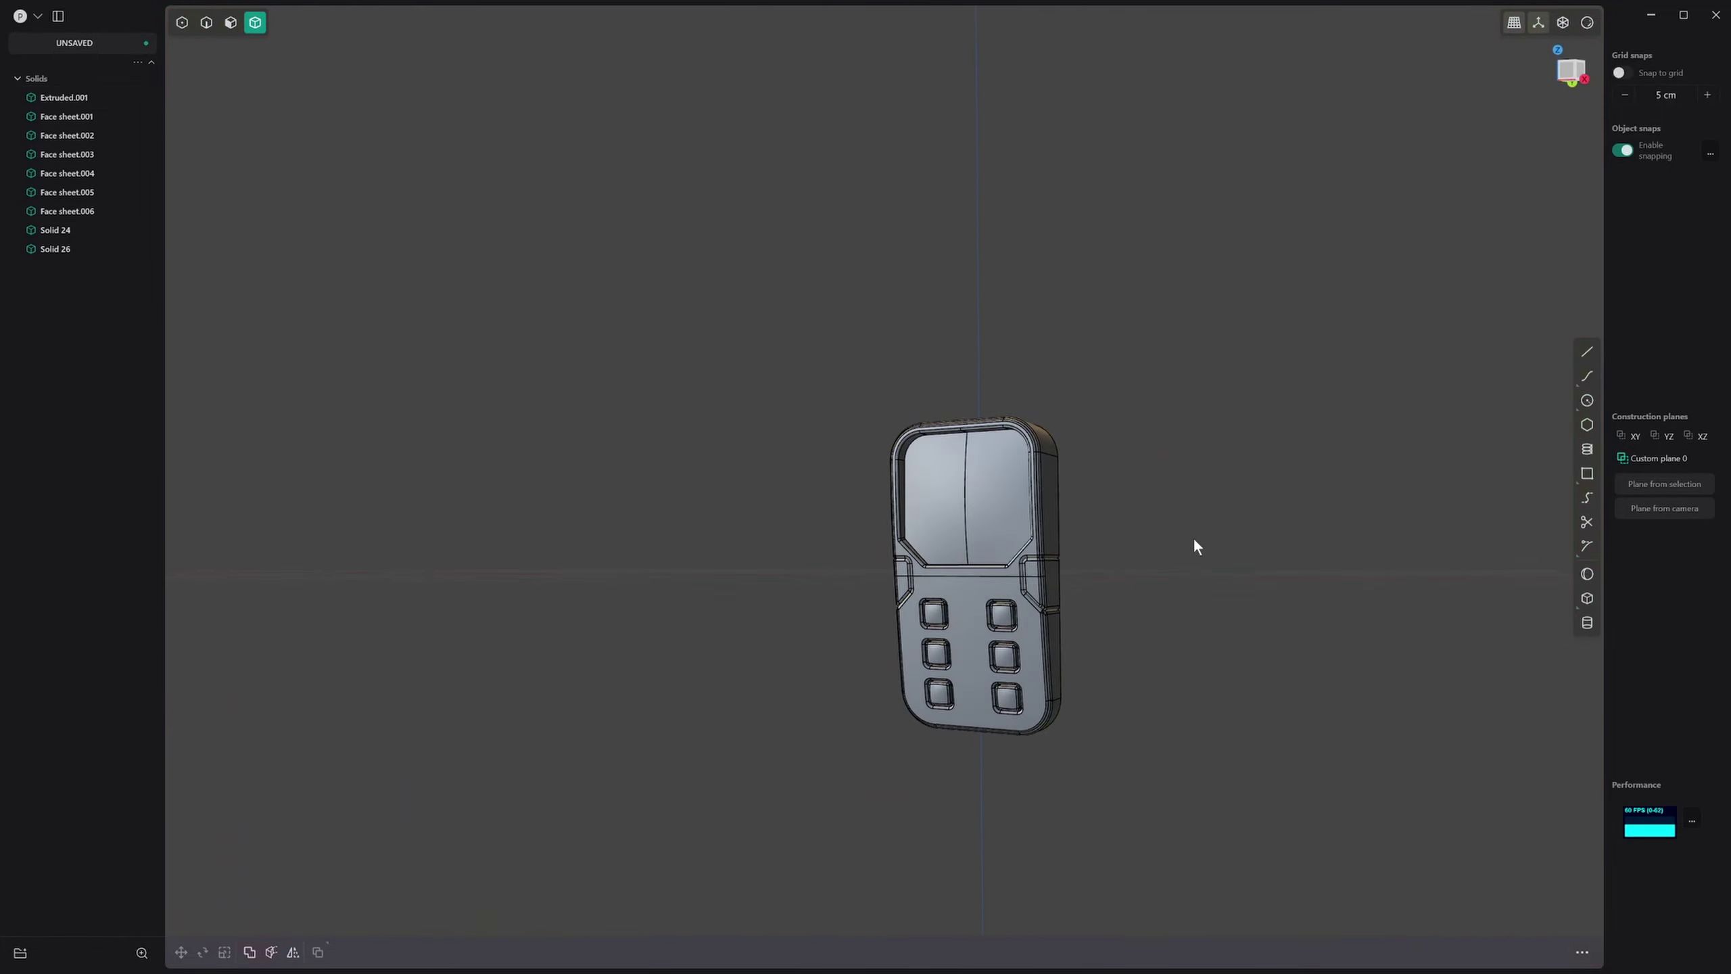
Step: Select the body's flat back face and open it for control-point editing
middle_drag(1192, 547, 1073, 514)
scroll(1073, 553, up, 5)
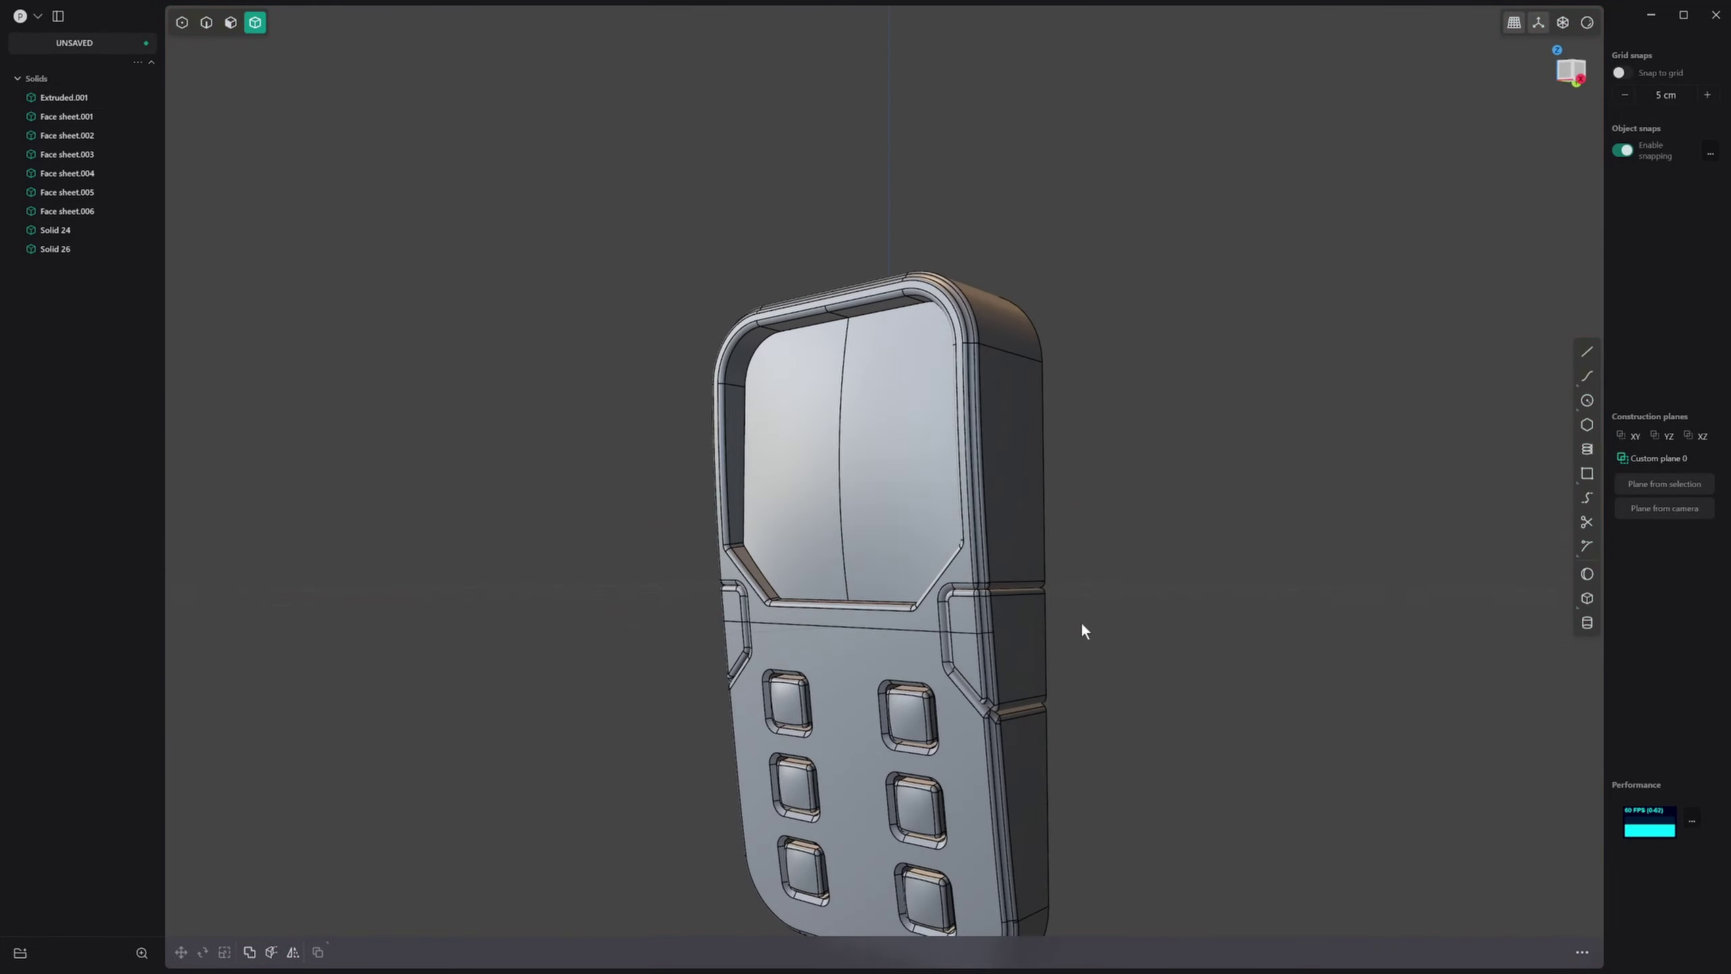
middle_drag(1080, 621, 876, 659)
key(2)
key(3)
click(1177, 481)
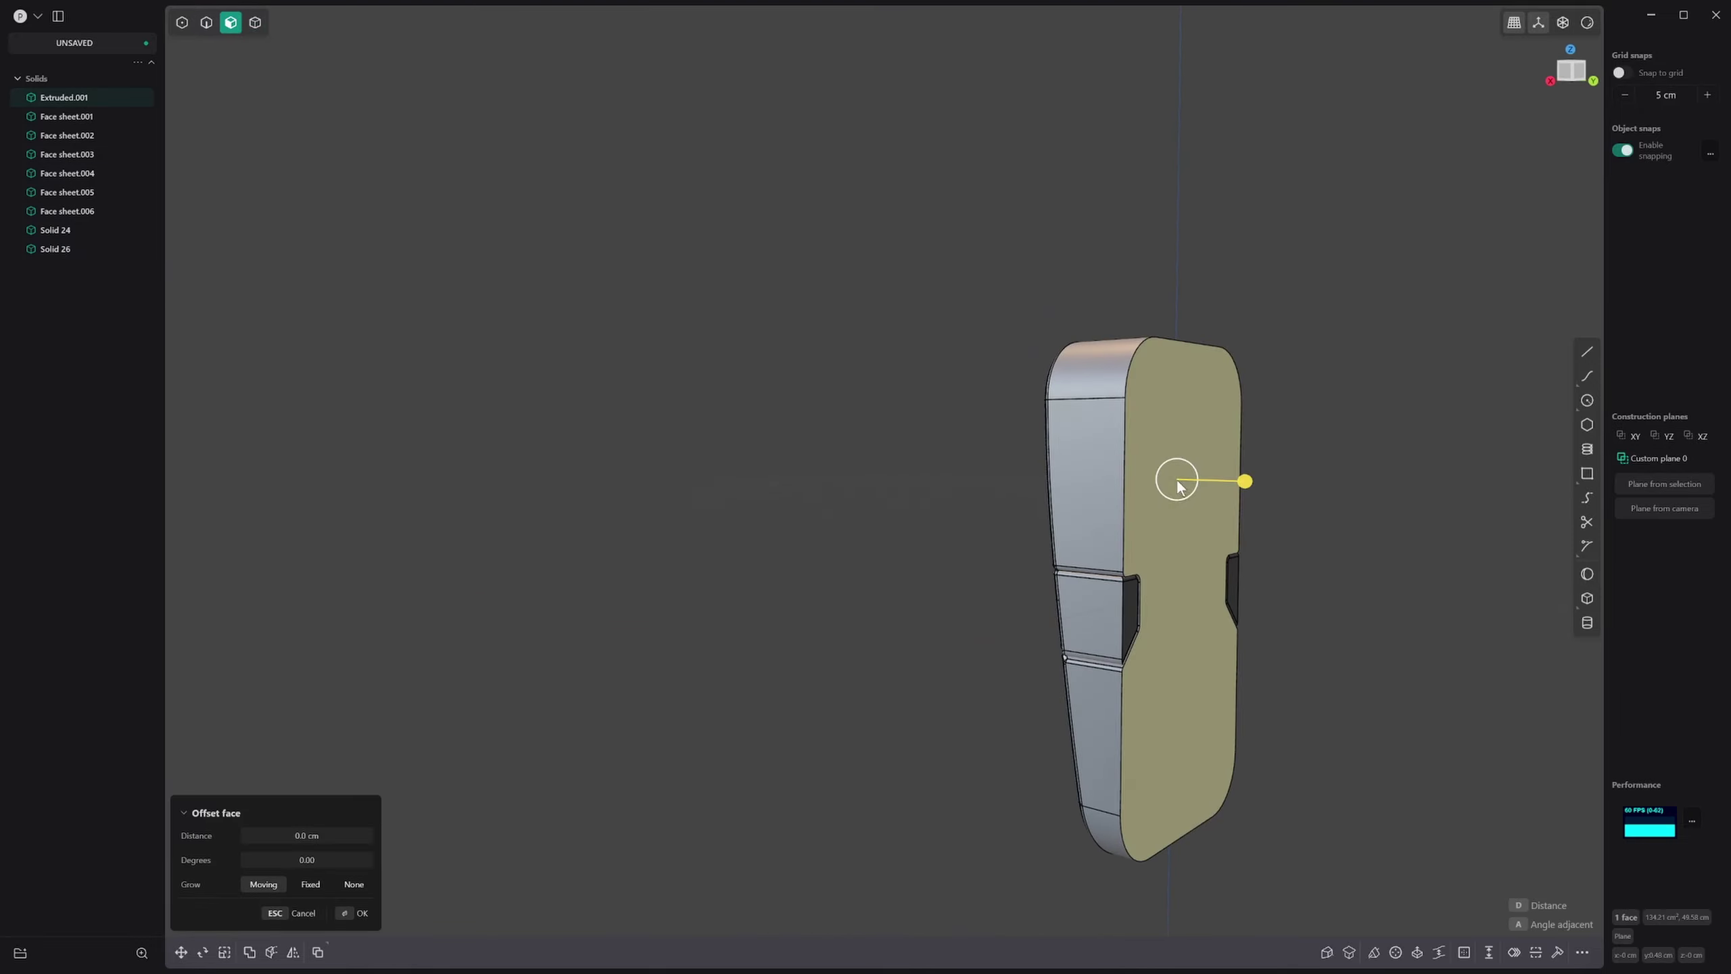
middle_drag(1177, 481, 1167, 502)
key(Tab)
middle_drag(1201, 354, 1159, 312)
Step: Move the middle control points of the back surface outward to dome the body's back
drag(1147, 278, 1208, 913)
middle_drag(1250, 780, 1212, 668)
click(1217, 657)
key(1)
key(Escape)
drag(1151, 311, 1209, 849)
middle_drag(1209, 848, 1271, 858)
key(g)
drag(1260, 593, 1294, 640)
key(Return)
Step: Fillet the body's outer back edges above and below the side inserts by about 0.342 cm
mouse_move(1298, 639)
middle_down()
mouse_move(1275, 727)
mouse_move(1314, 707)
mouse_move(1275, 618)
middle_up()
scroll(1276, 612, up, 1)
key(2)
click(1218, 313)
key(b)
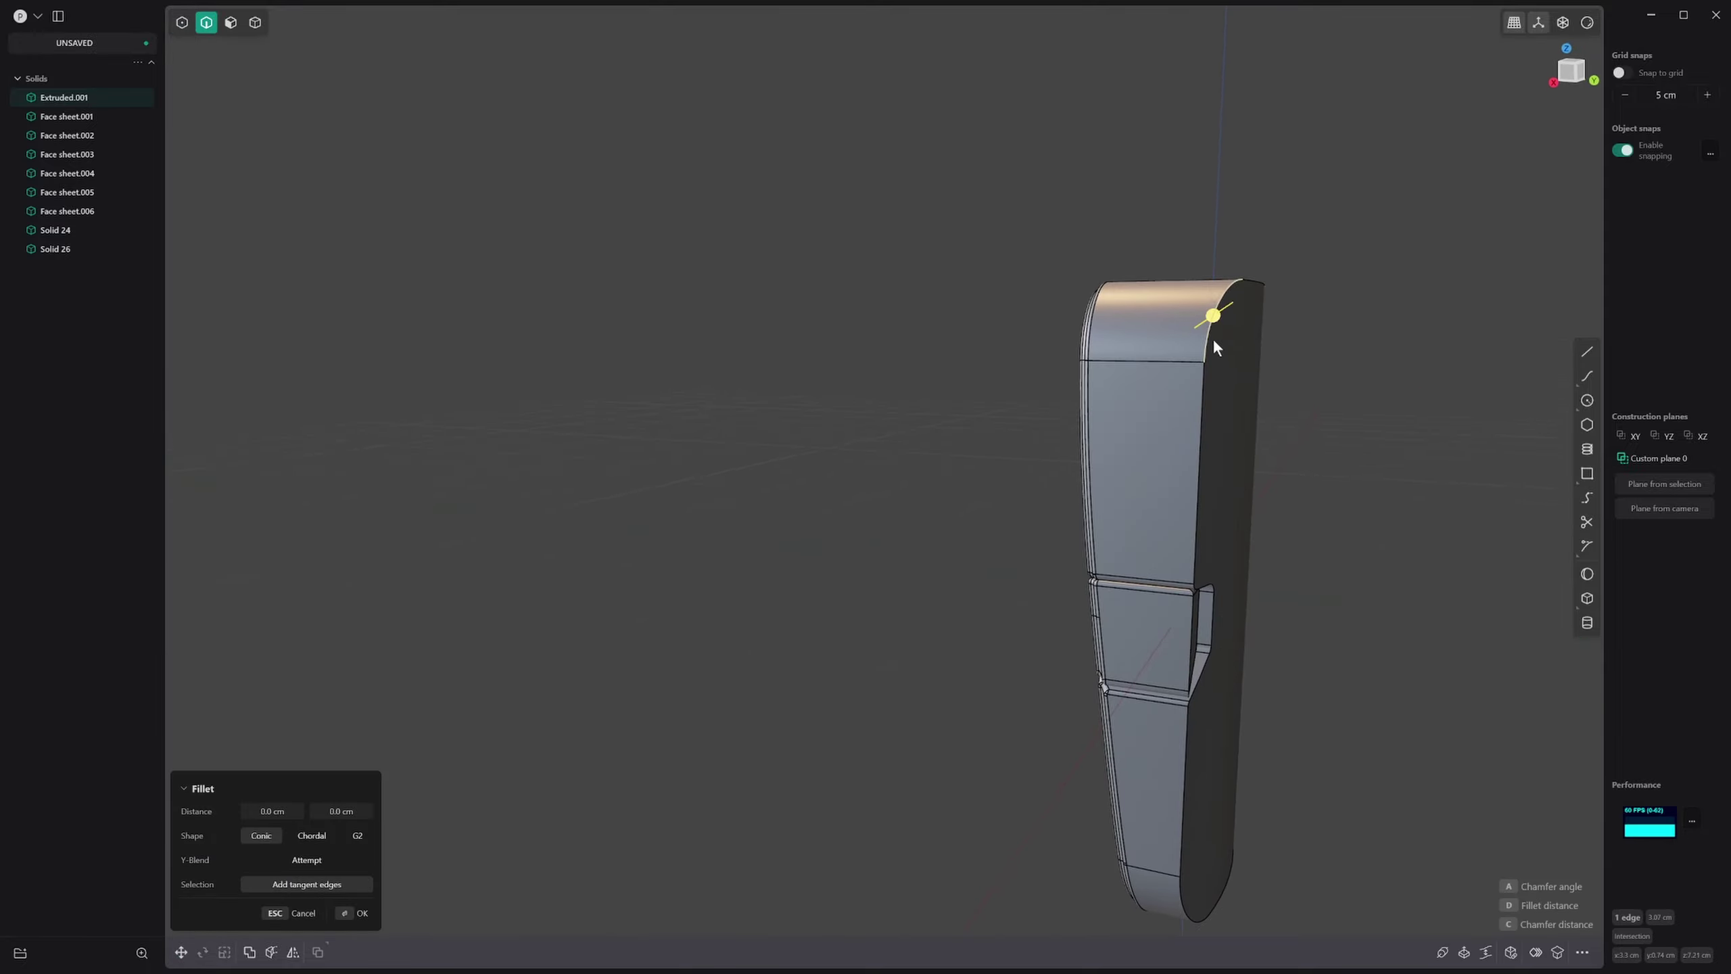
click(1184, 797)
drag(1185, 794, 1192, 799)
scroll(1063, 603, up, 1)
middle_drag(1063, 603, 1169, 626)
scroll(1248, 599, up, 2)
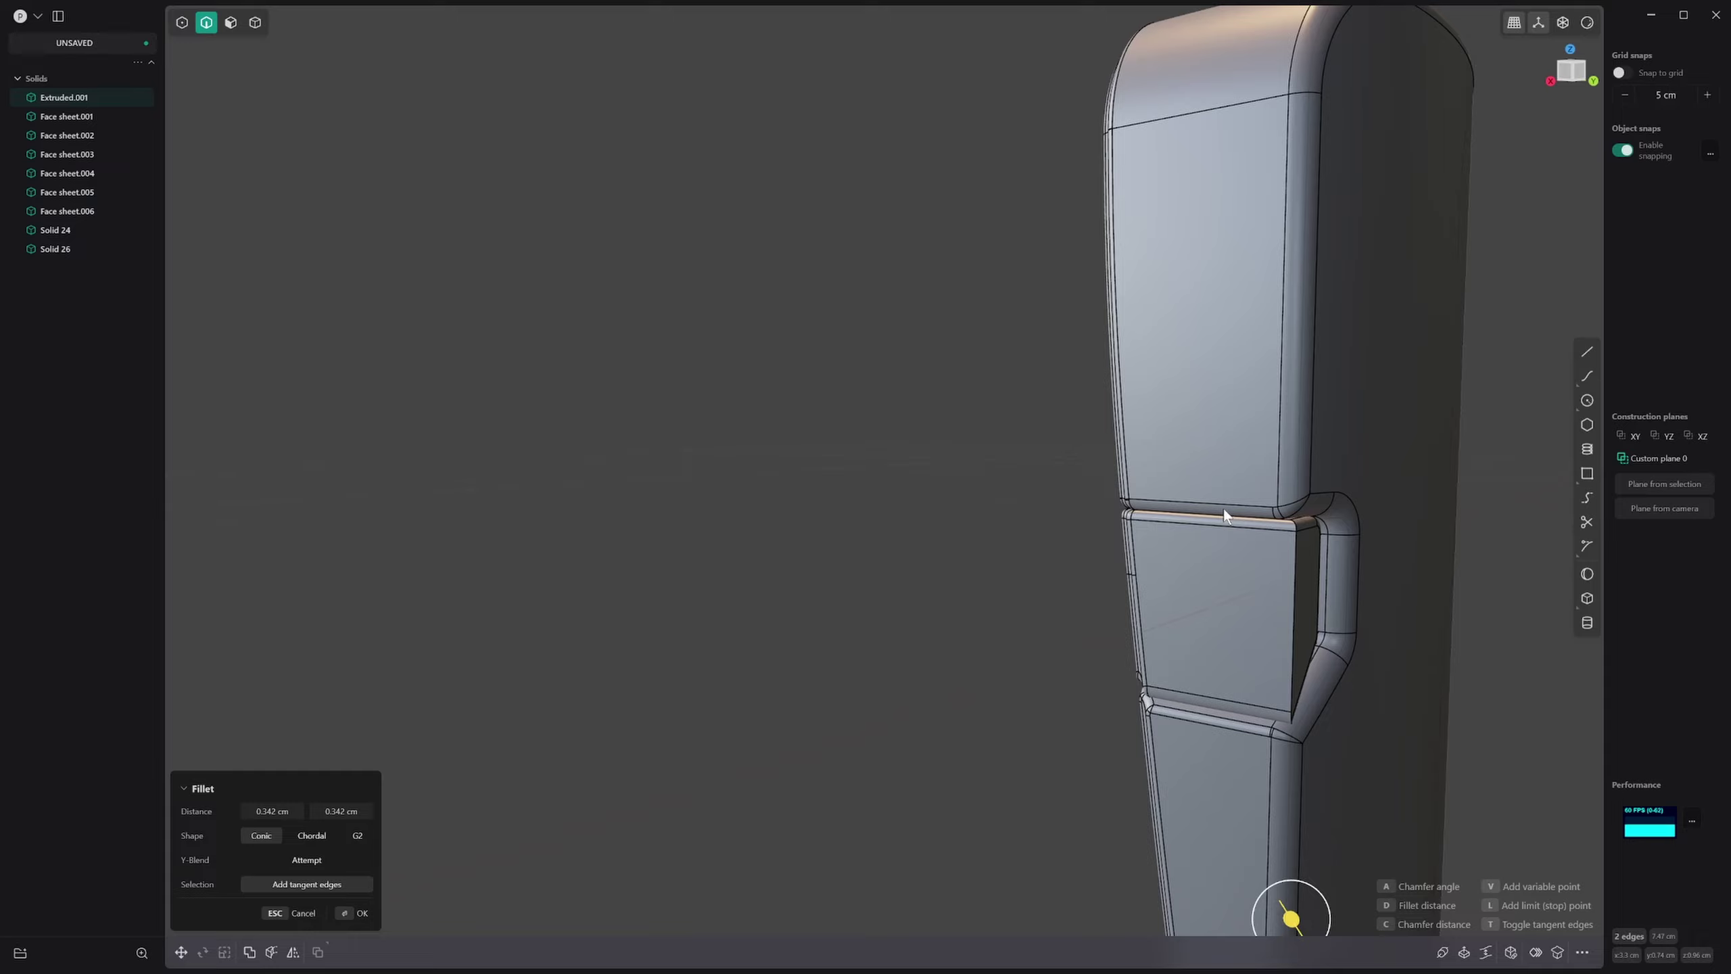
key(d)
click(1276, 531)
middle_drag(1316, 558, 688, 542)
key(Return)
Step: Try to fillet and chamfer the vertical back corner edges of both side inserts
click(1291, 560)
key(f)
shift+click(1089, 539)
key(d)
key(Escape)
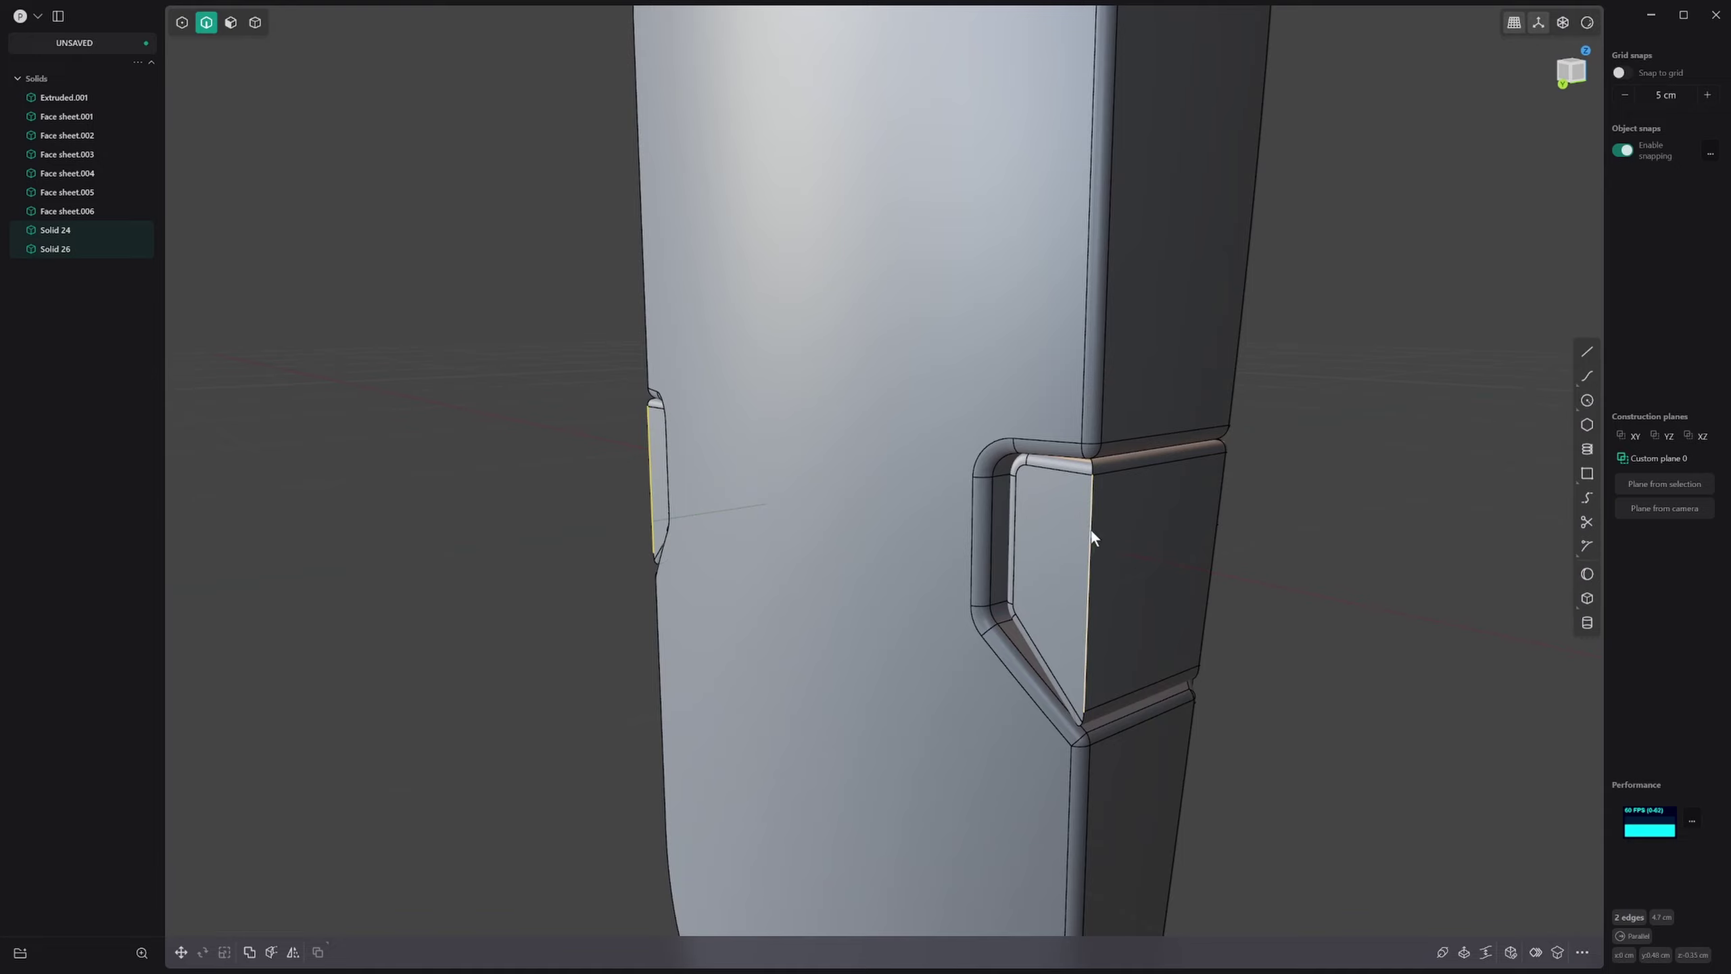
click(1089, 547)
key(f)
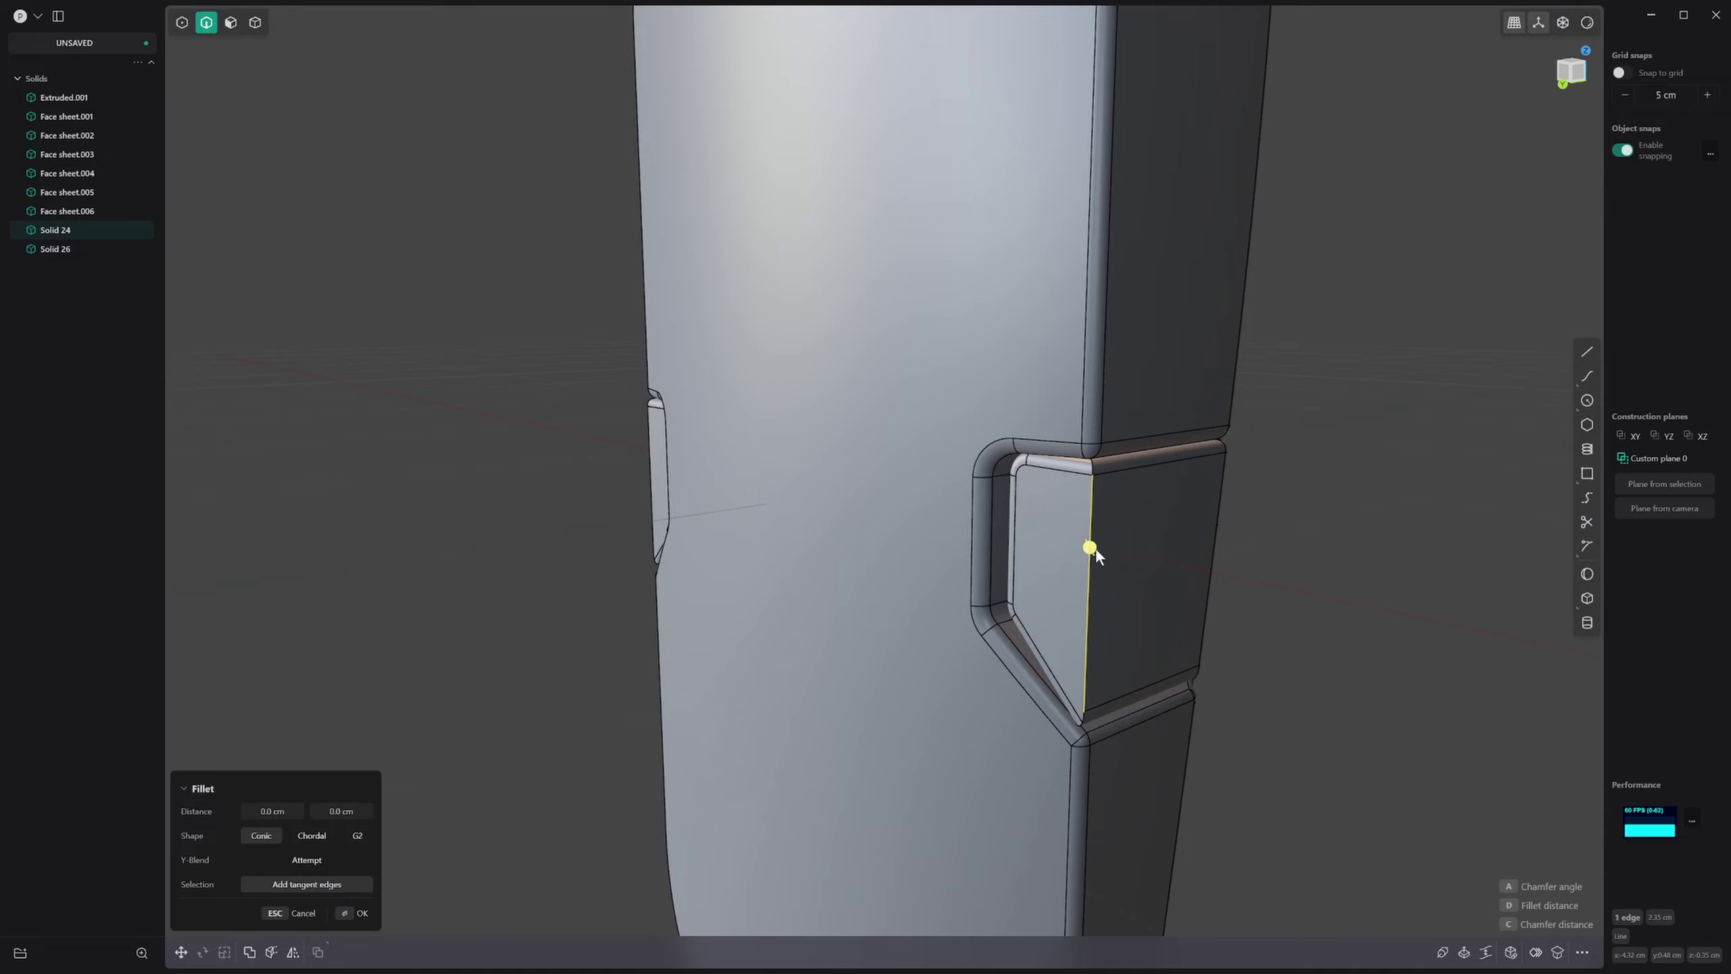
key(Escape)
key(b)
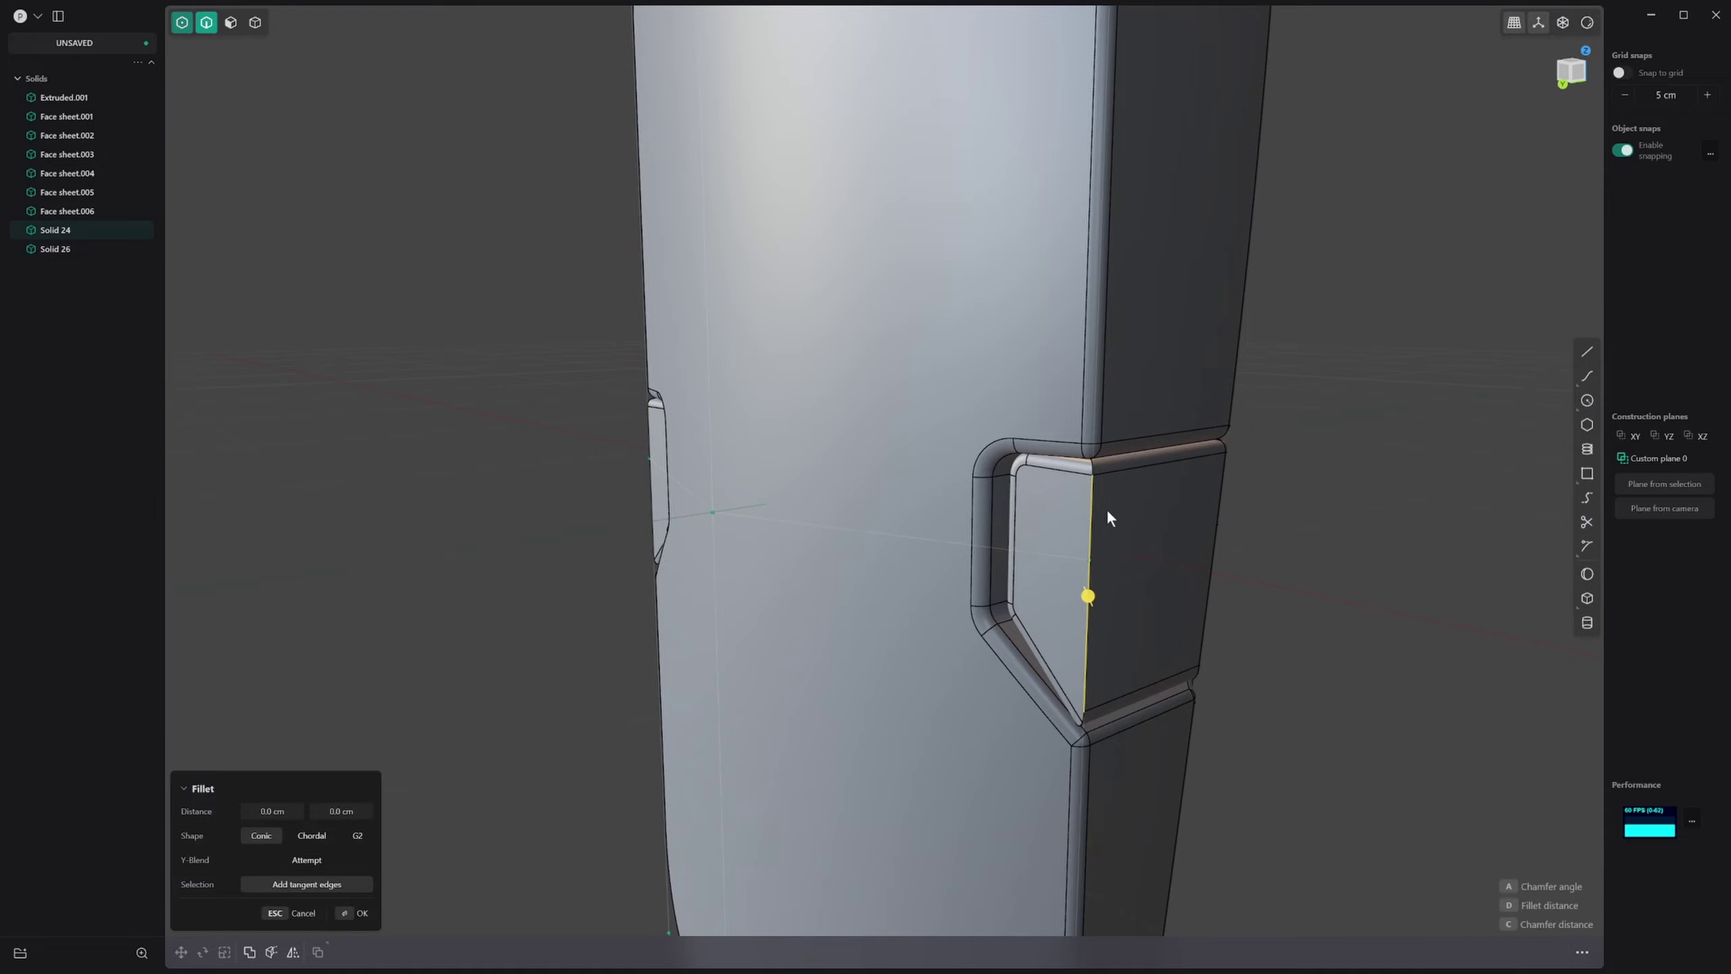
middle_drag(1106, 507, 1295, 545)
middle_drag(1016, 584, 745, 568)
shift+click(730, 538)
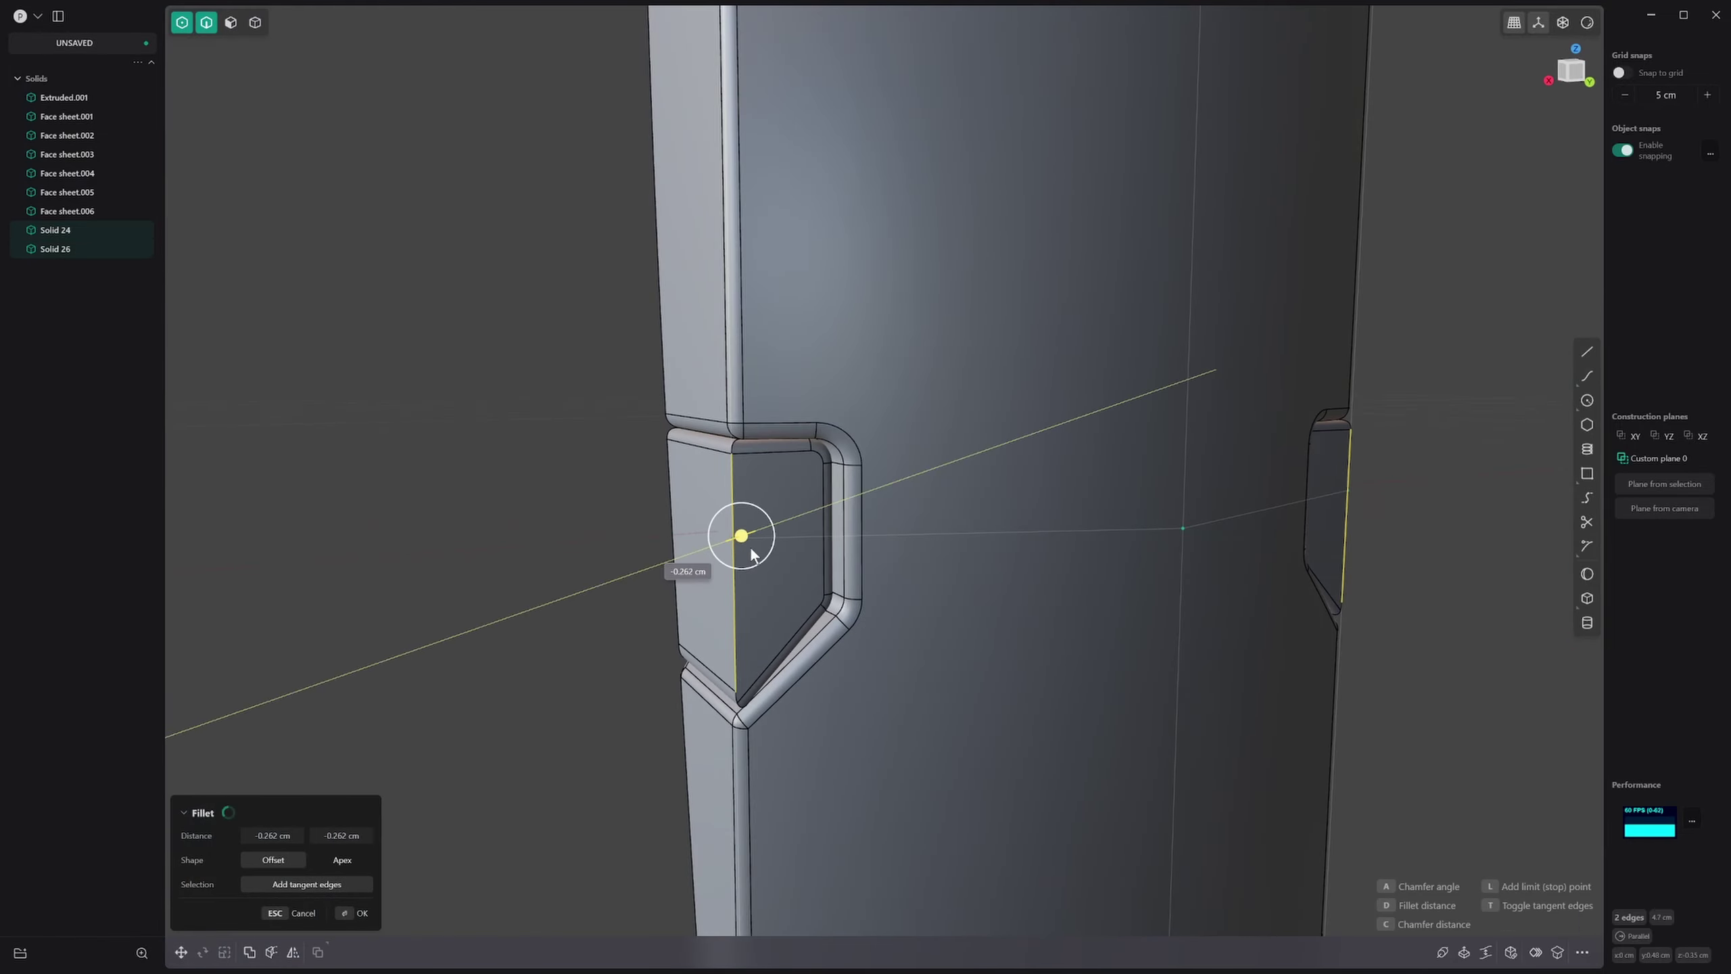
key(Escape)
key(p)
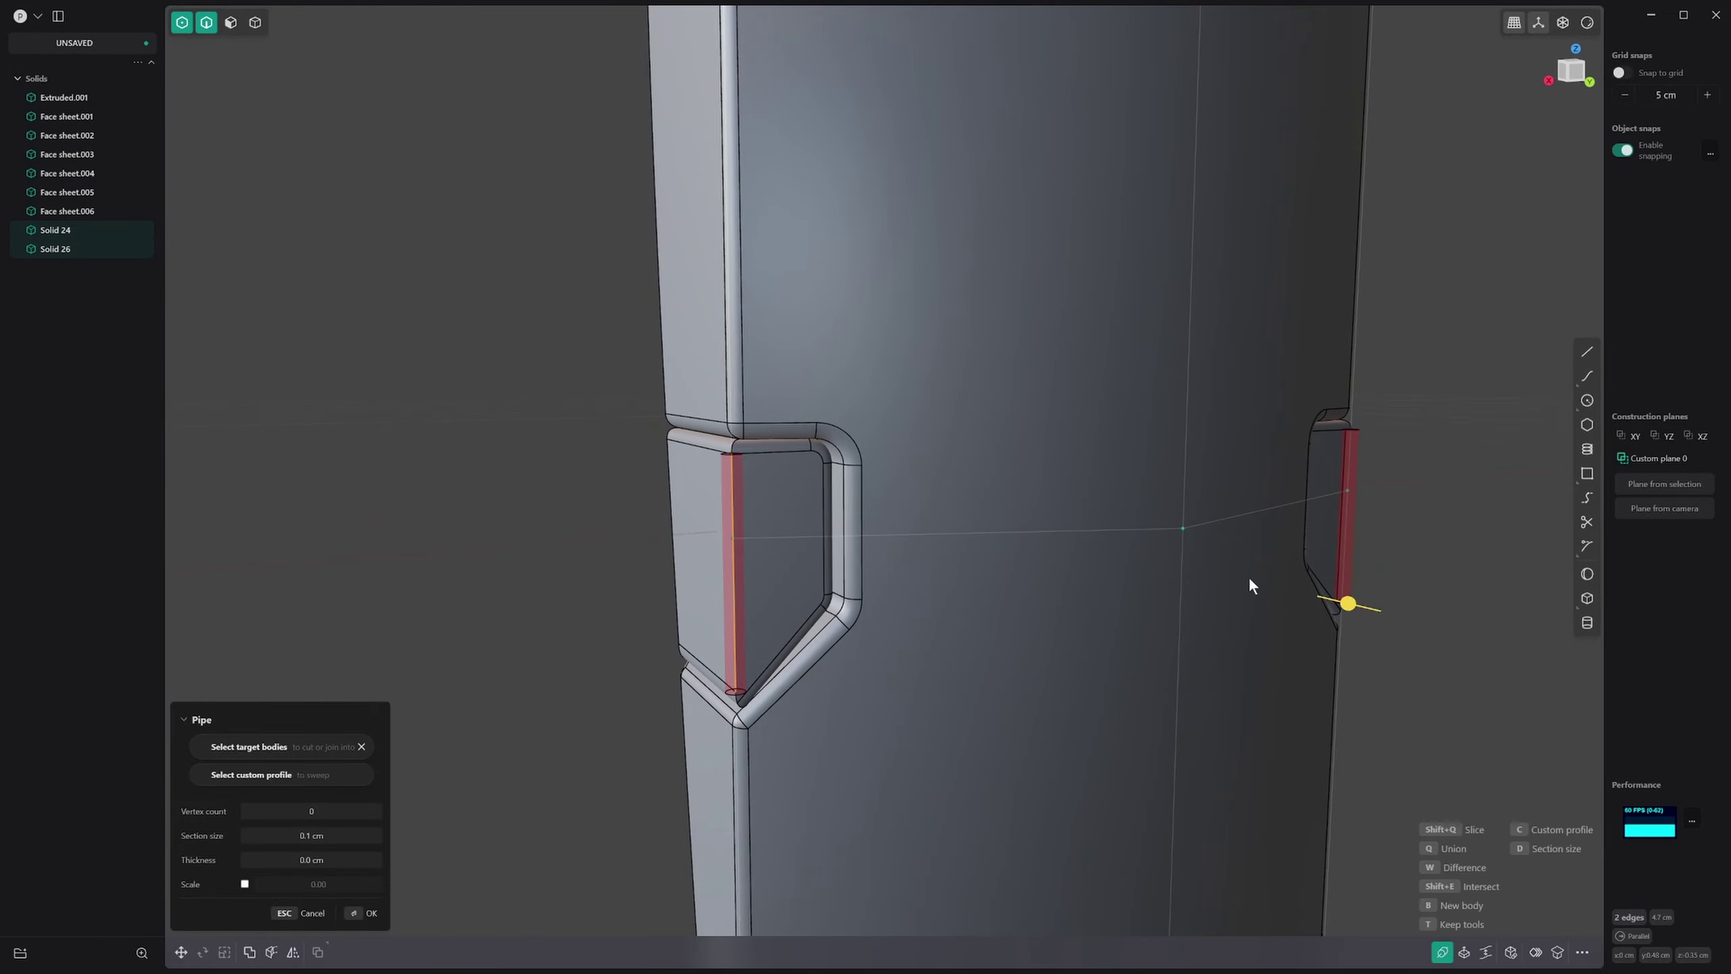
middle_drag(1250, 584, 1277, 636)
key(Escape)
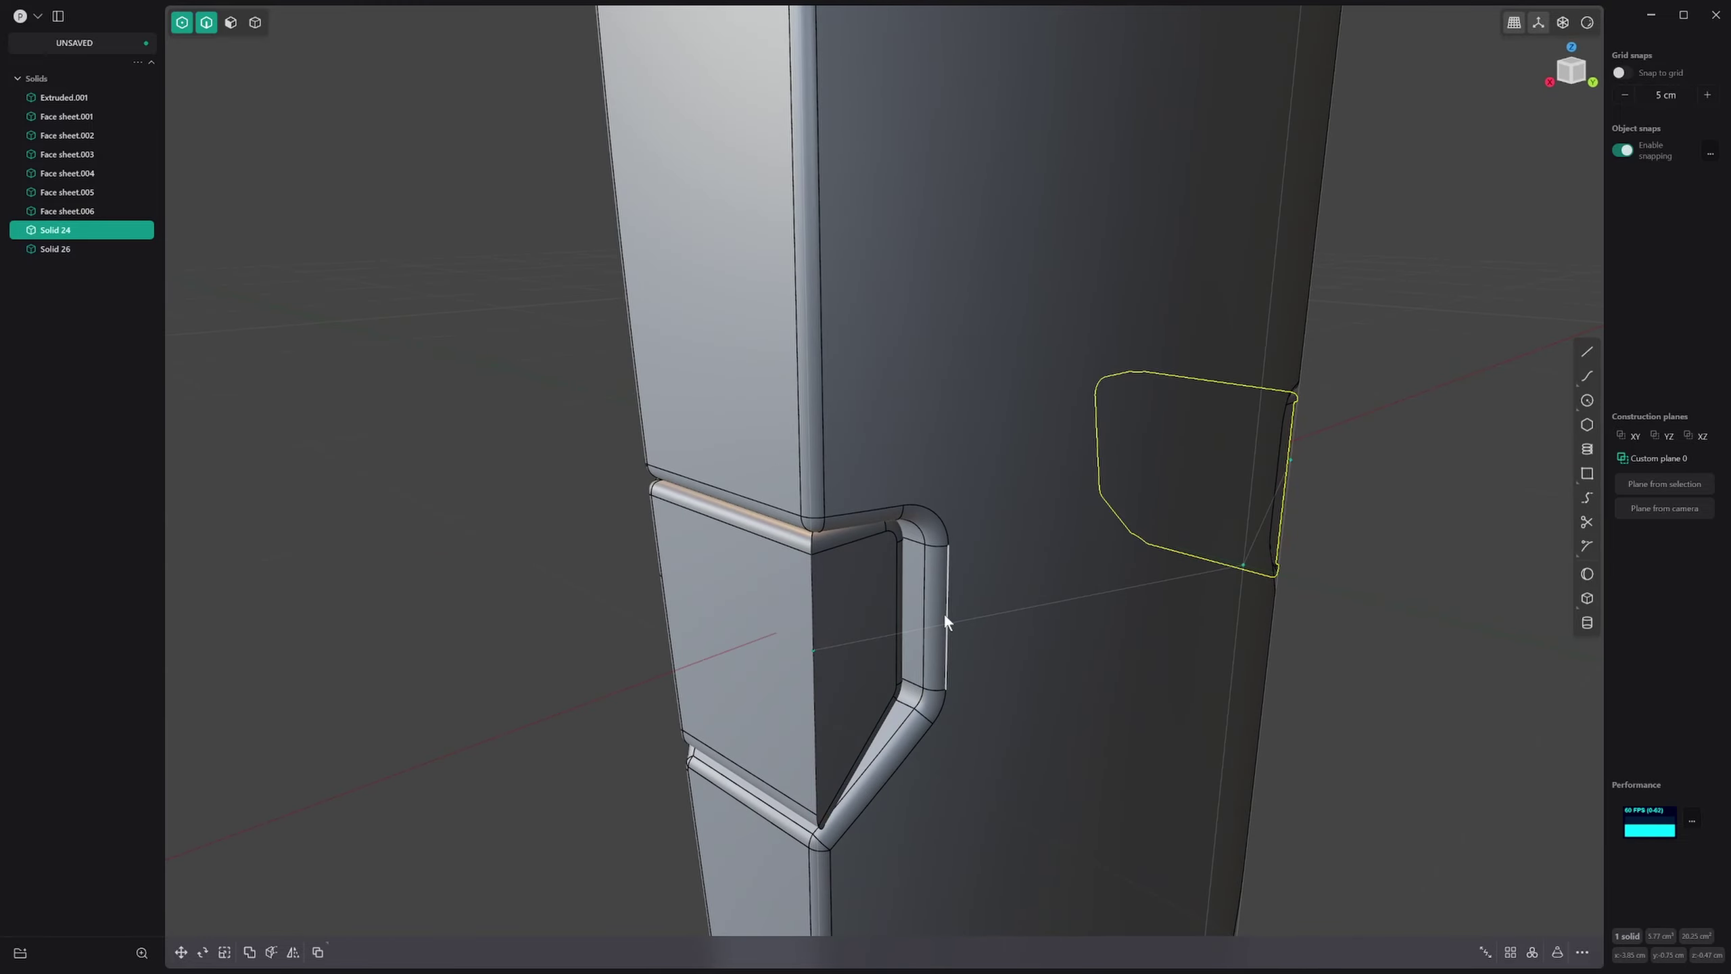
Step: Inspect the device's domed back, sides and front from several angles
middle_drag(944, 612, 1446, 553)
drag(1286, 99, 1454, 324)
key(ctrl+3)
scroll(1429, 349, down, 1)
shift+middle_drag(1428, 349, 1166, 207)
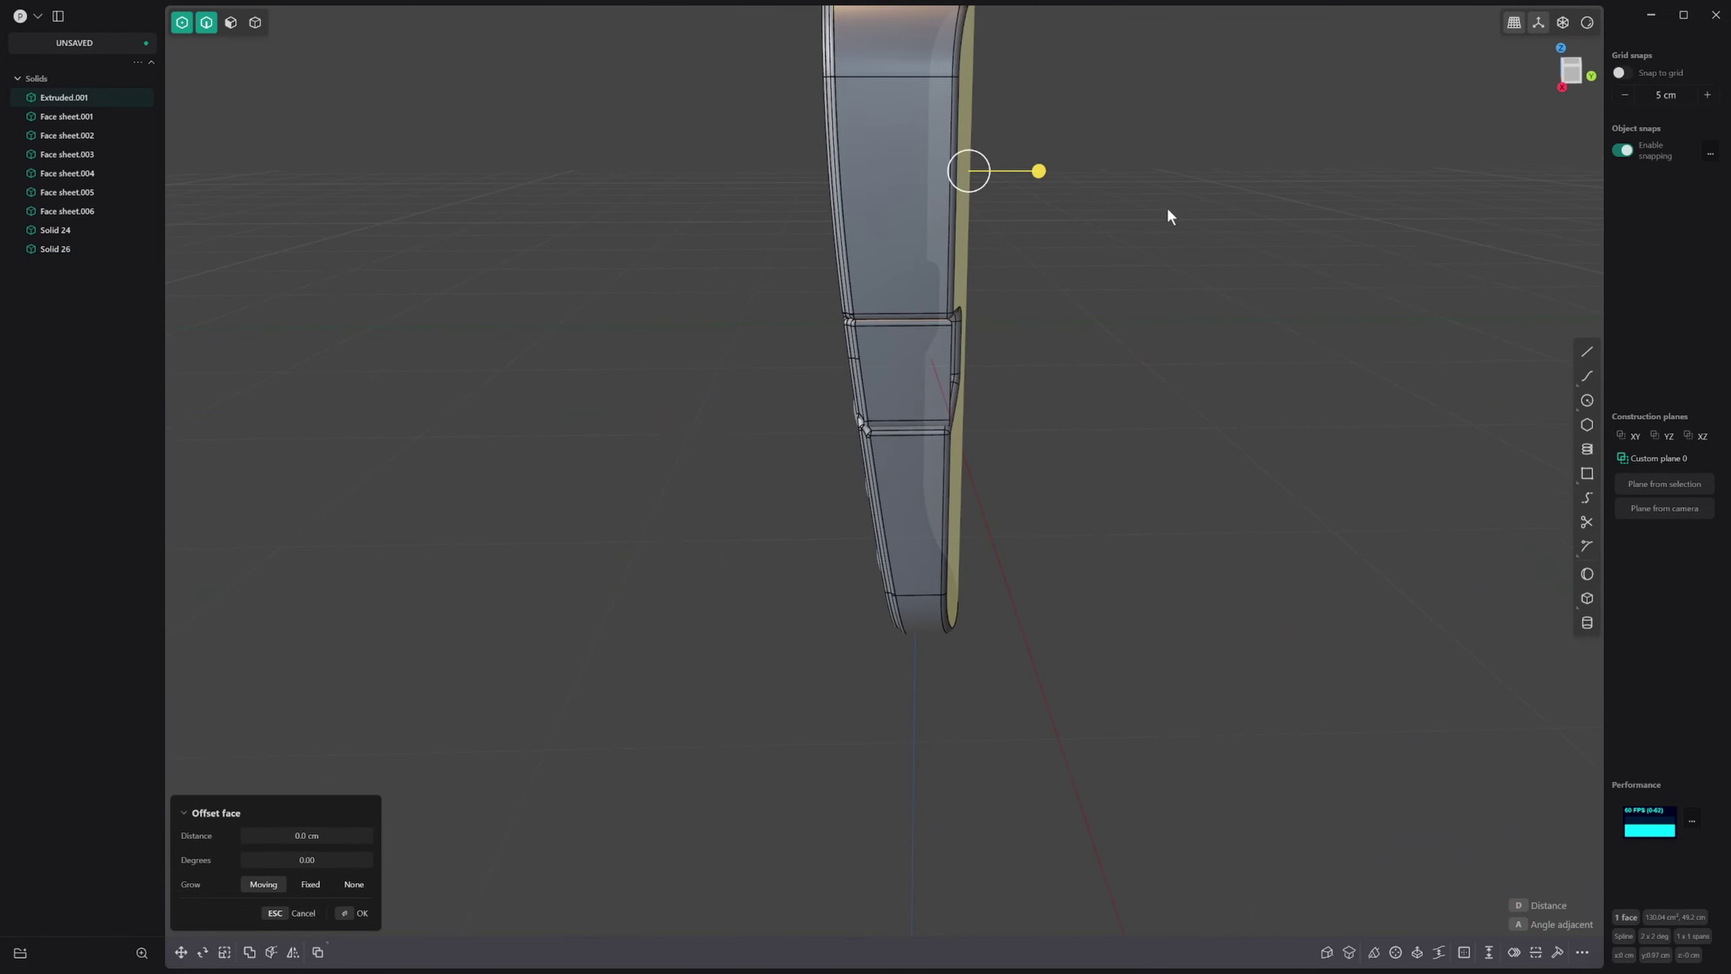
key(Escape)
middle_drag(1019, 377, 1099, 386)
key(z)
scroll(923, 479, down, 4)
shift+middle_drag(935, 481, 920, 613)
middle_drag(920, 612, 1116, 556)
middle_drag(898, 510, 782, 521)
middle_drag(1117, 450, 1099, 332)
Step: Set the view to the right side of the device
key(1)
key(KP_1)
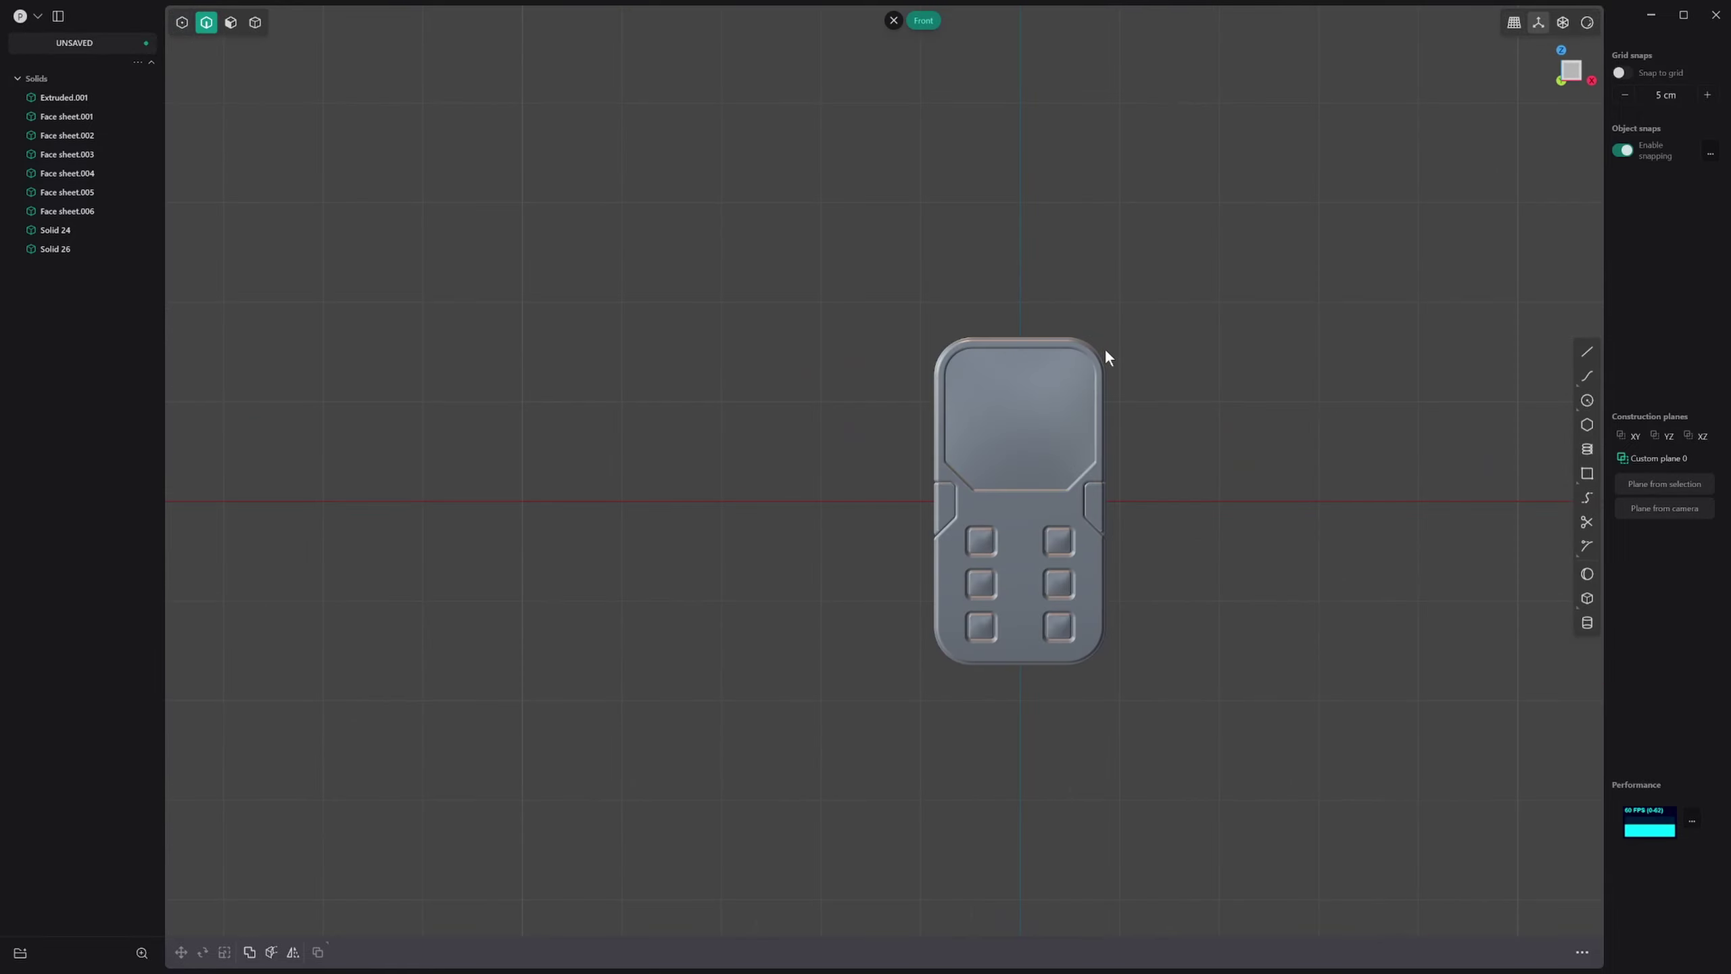
key(KP_3)
scroll(1158, 375, up, 5)
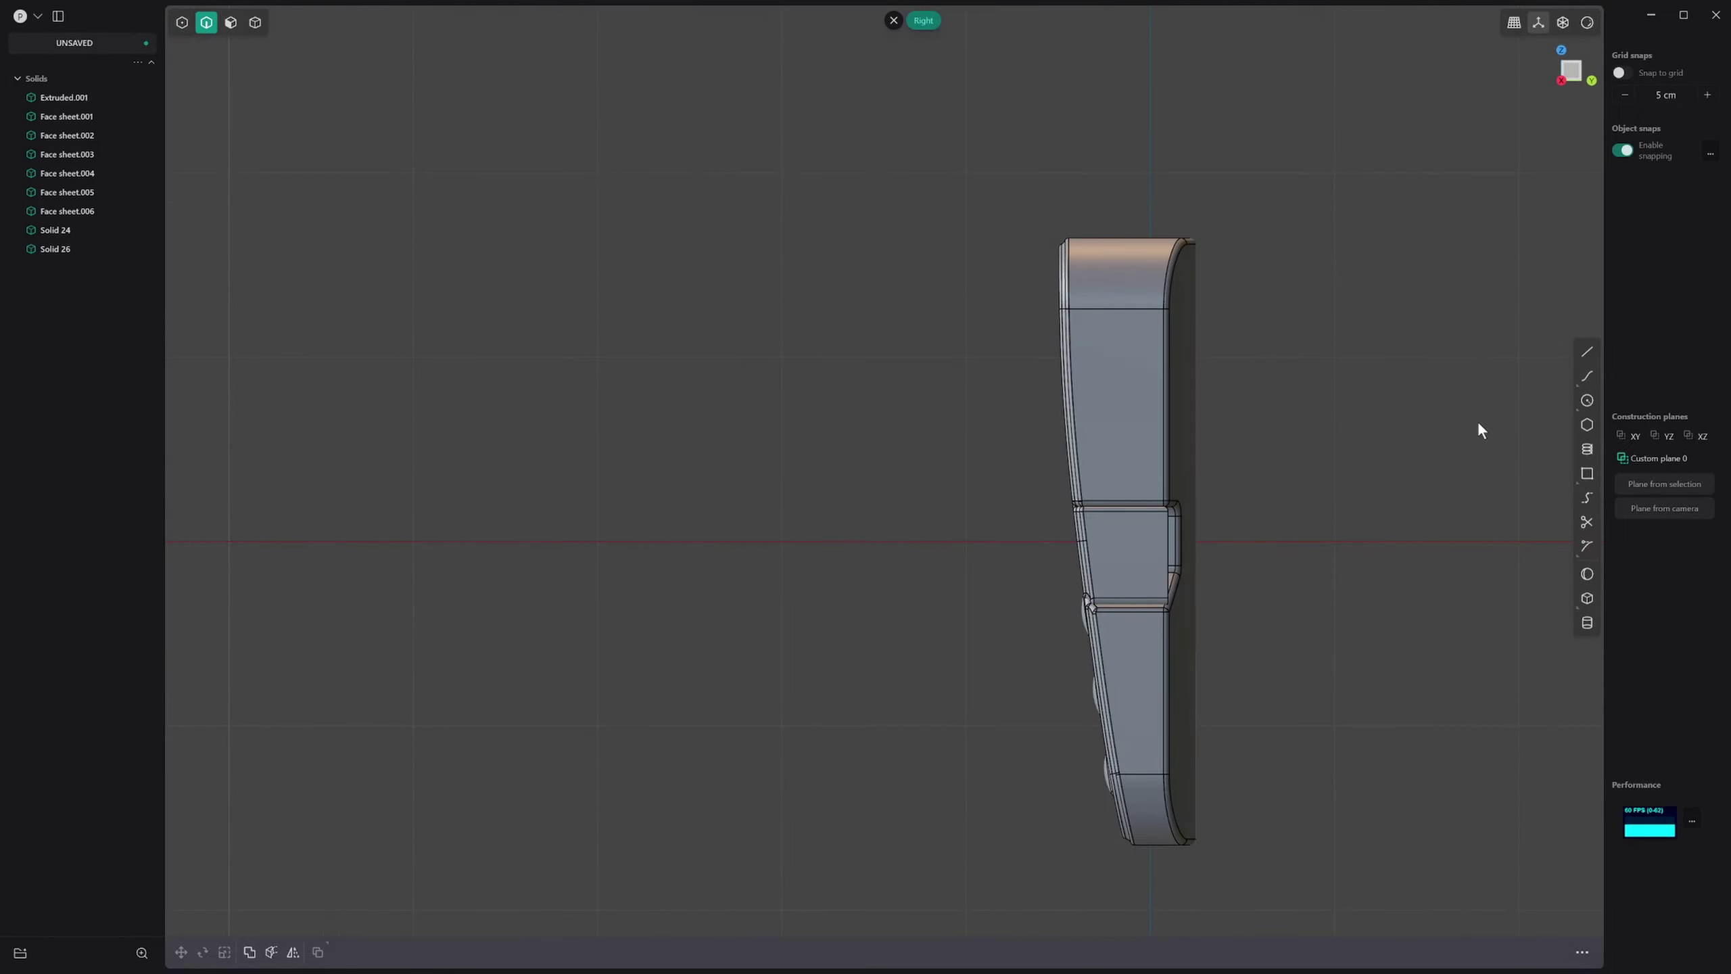
click(1587, 351)
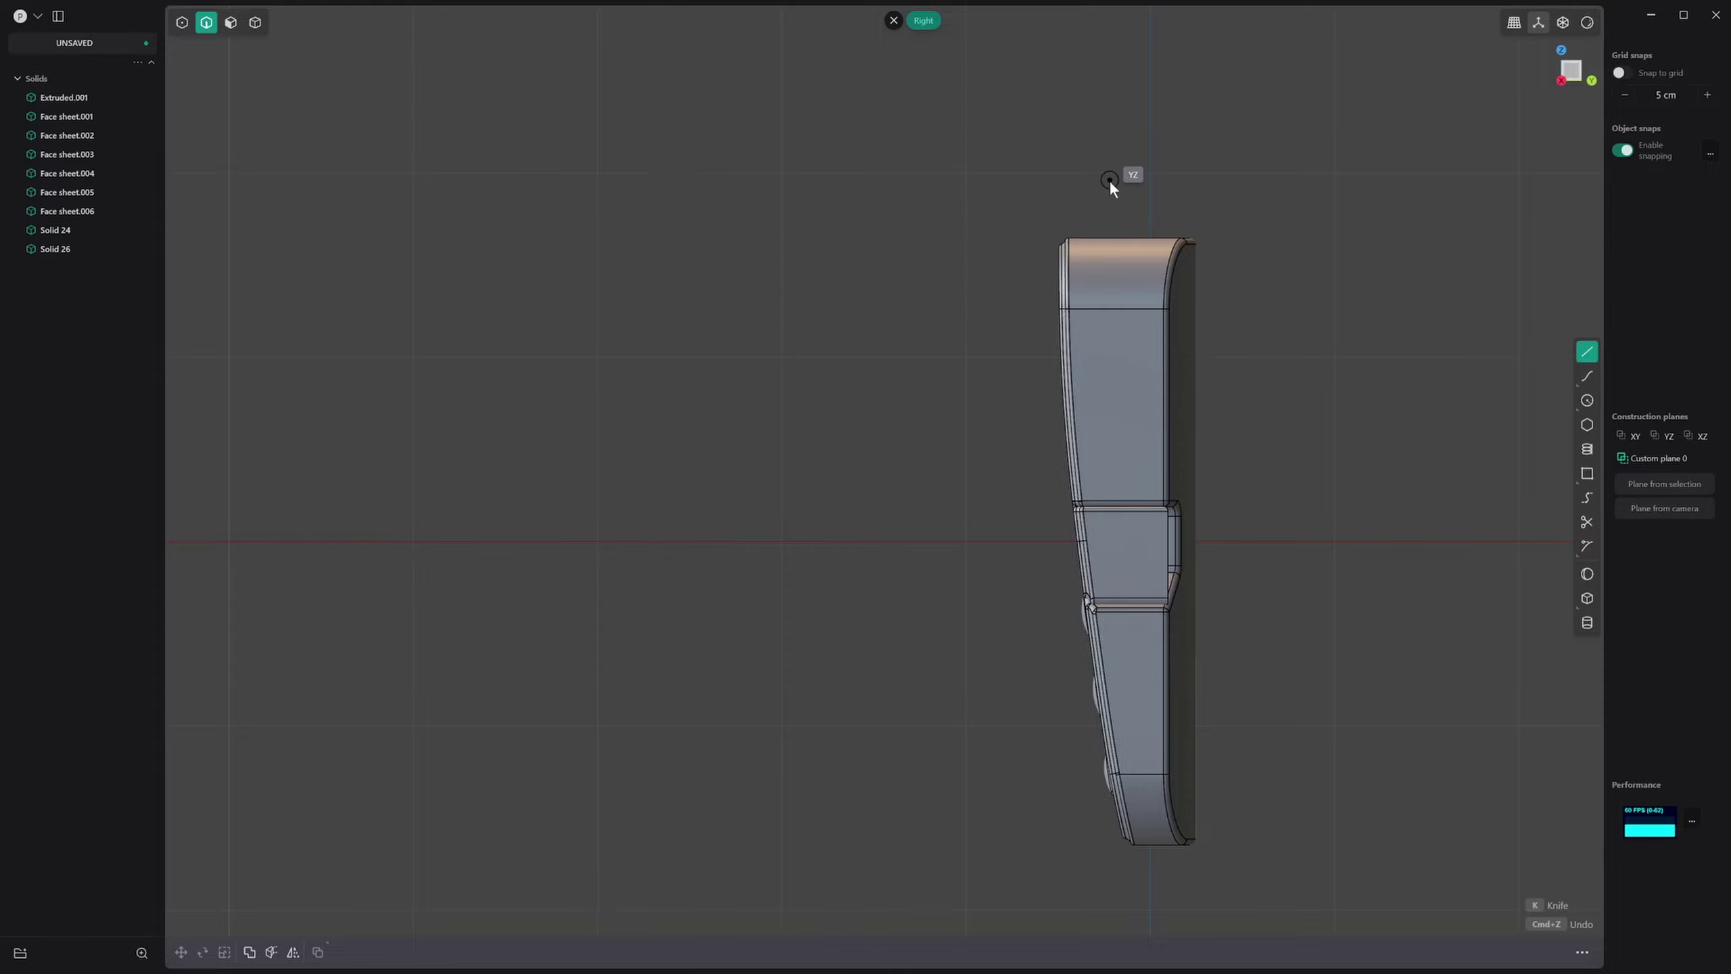
click(1121, 198)
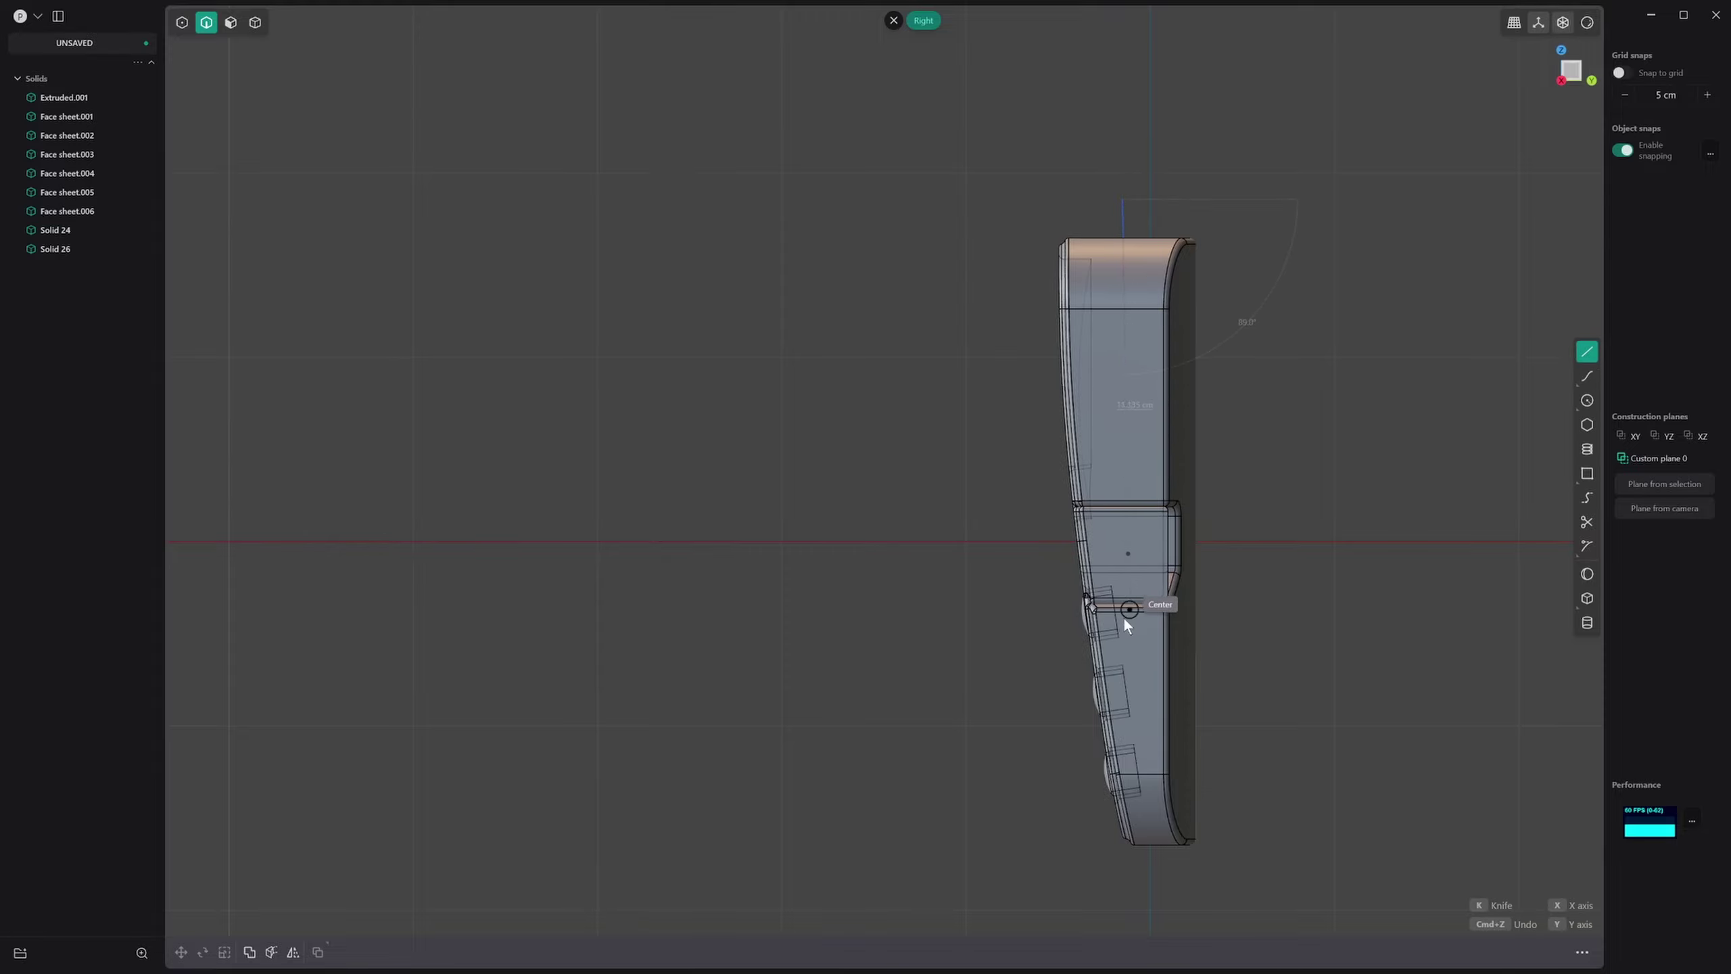
click(1129, 553)
key(Escape)
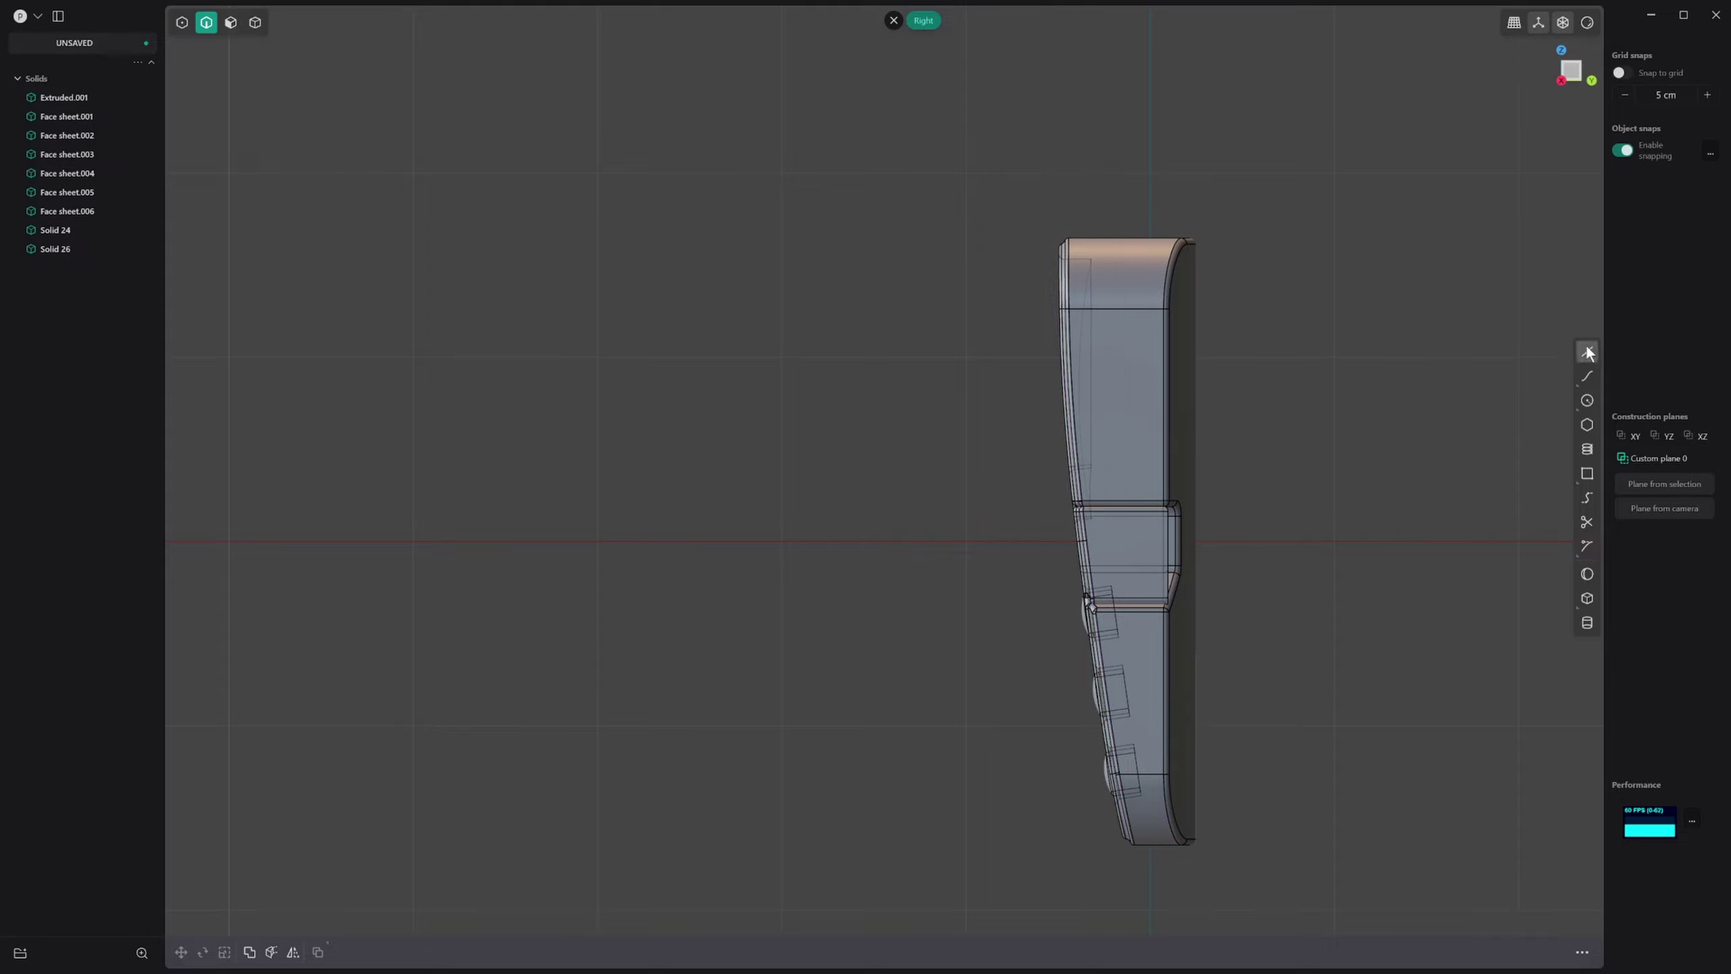
Step: Draw a two-segment polyline down through the body's side profile, bending beside the buttons parallel to the slanted front and extending past both ends
click(1587, 352)
click(1129, 140)
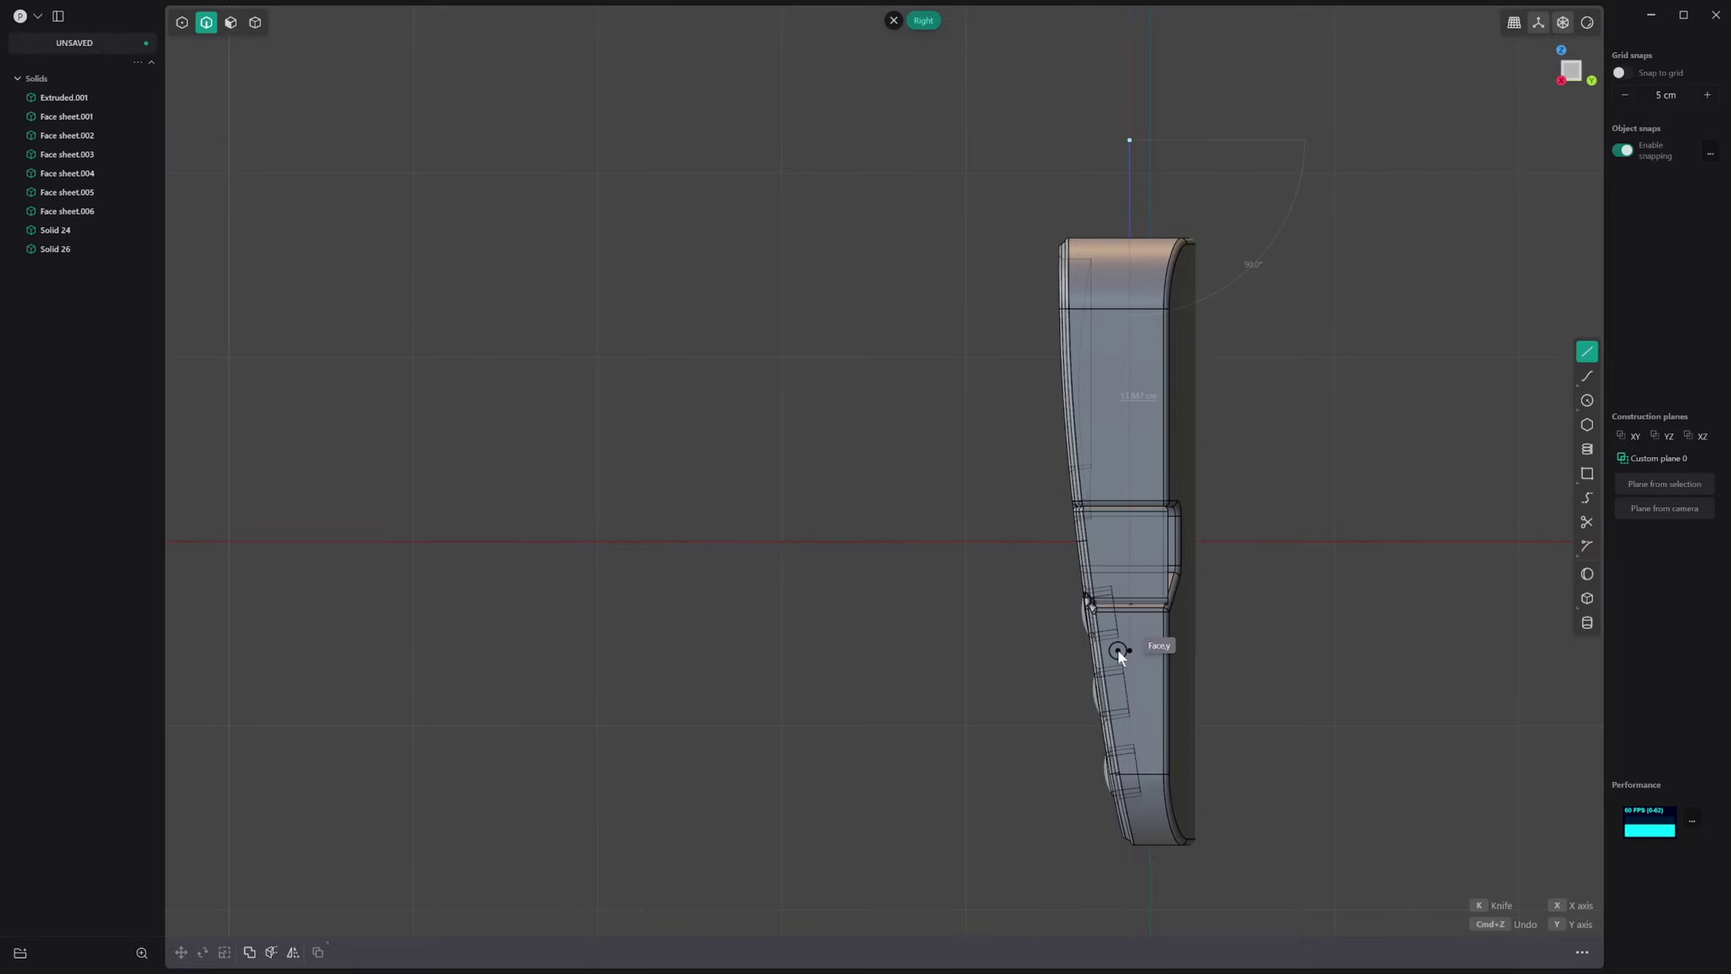
key(ctrl)
key(ctrl)
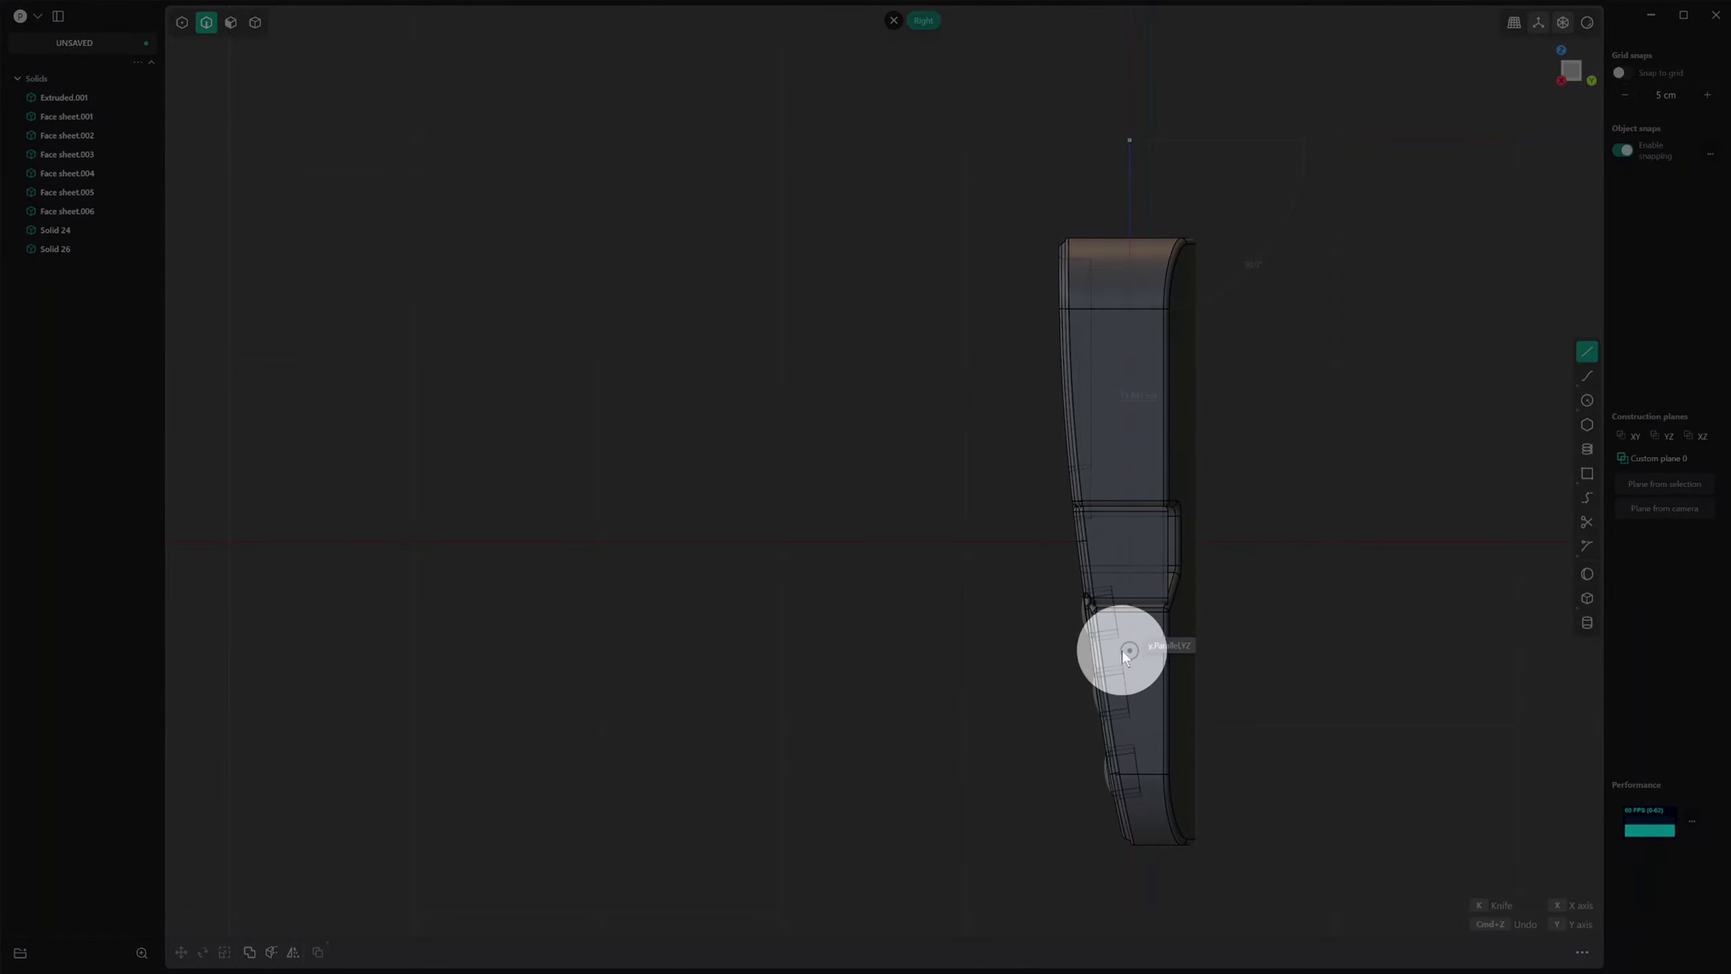
scroll(1119, 651, up, 6)
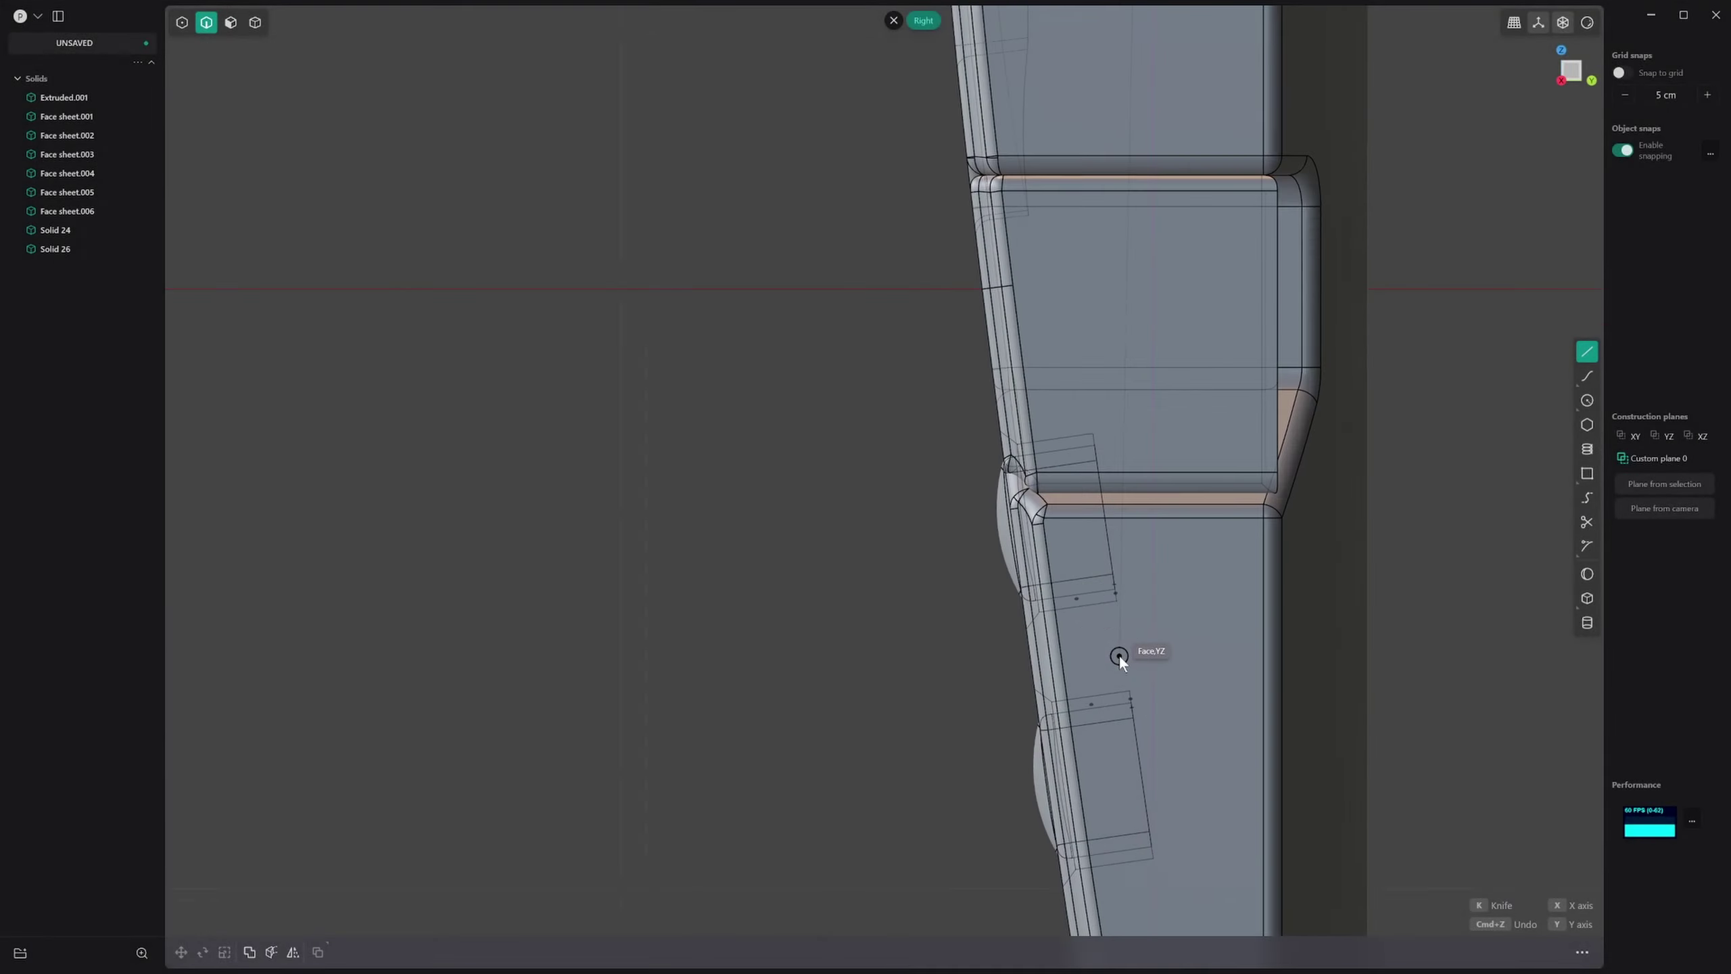
scroll(1120, 654, up, 2)
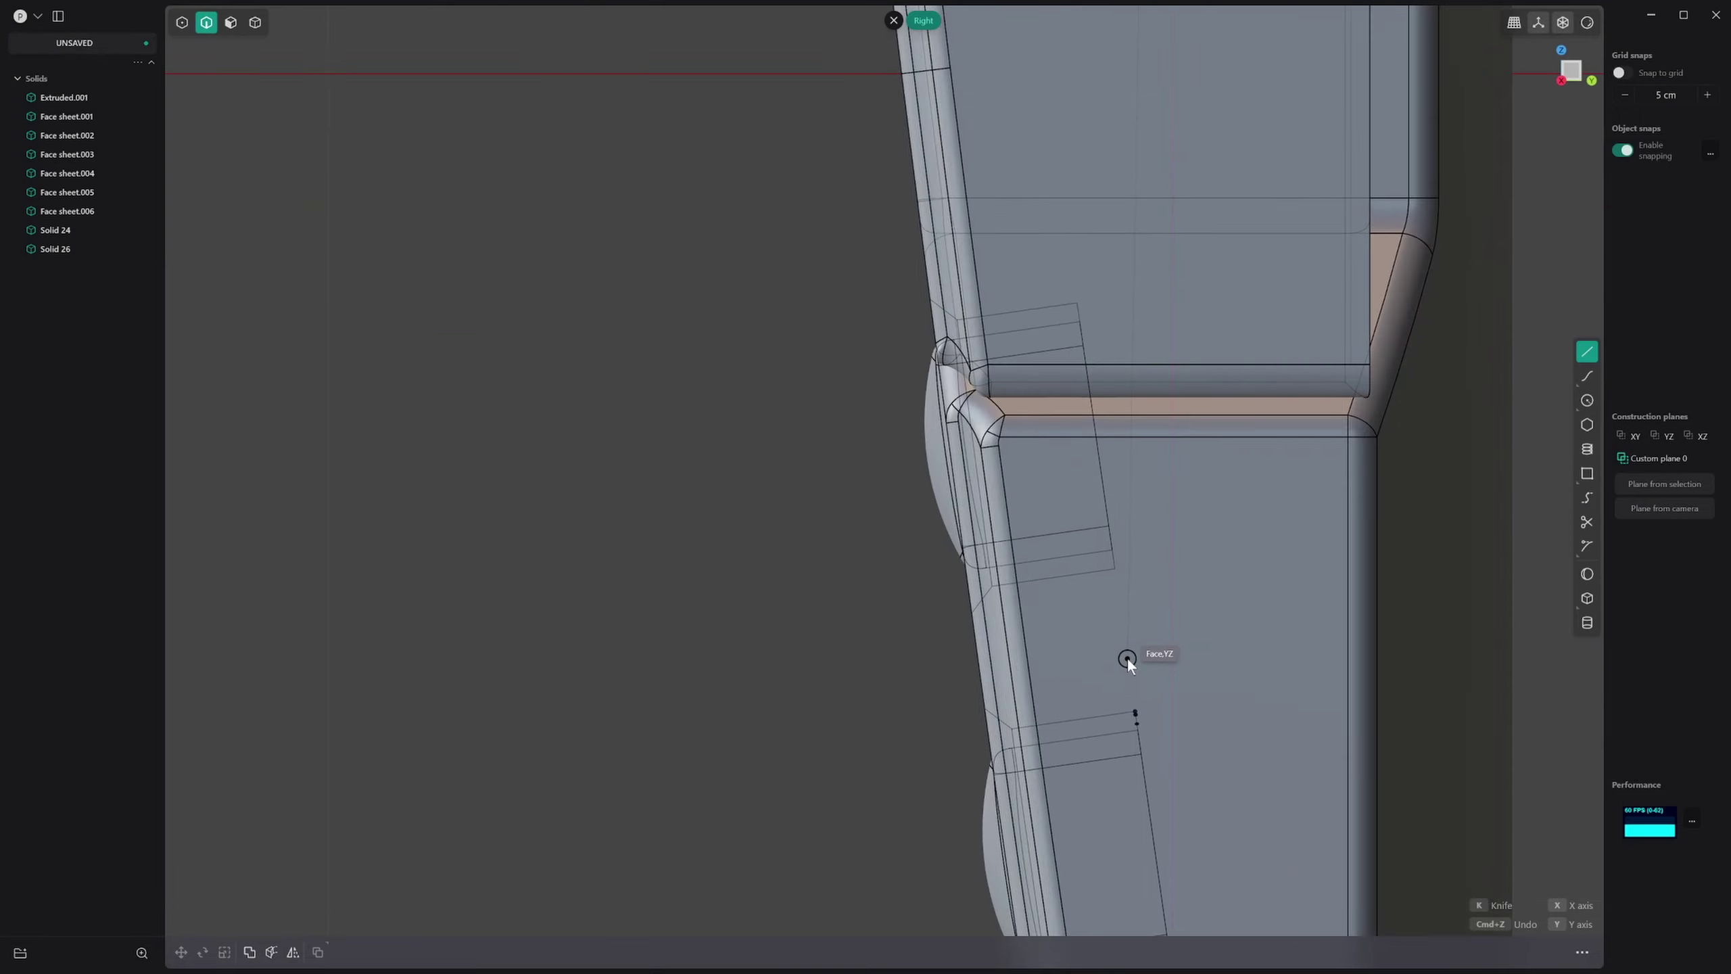
click(1030, 679)
scroll(1127, 752, down, 5)
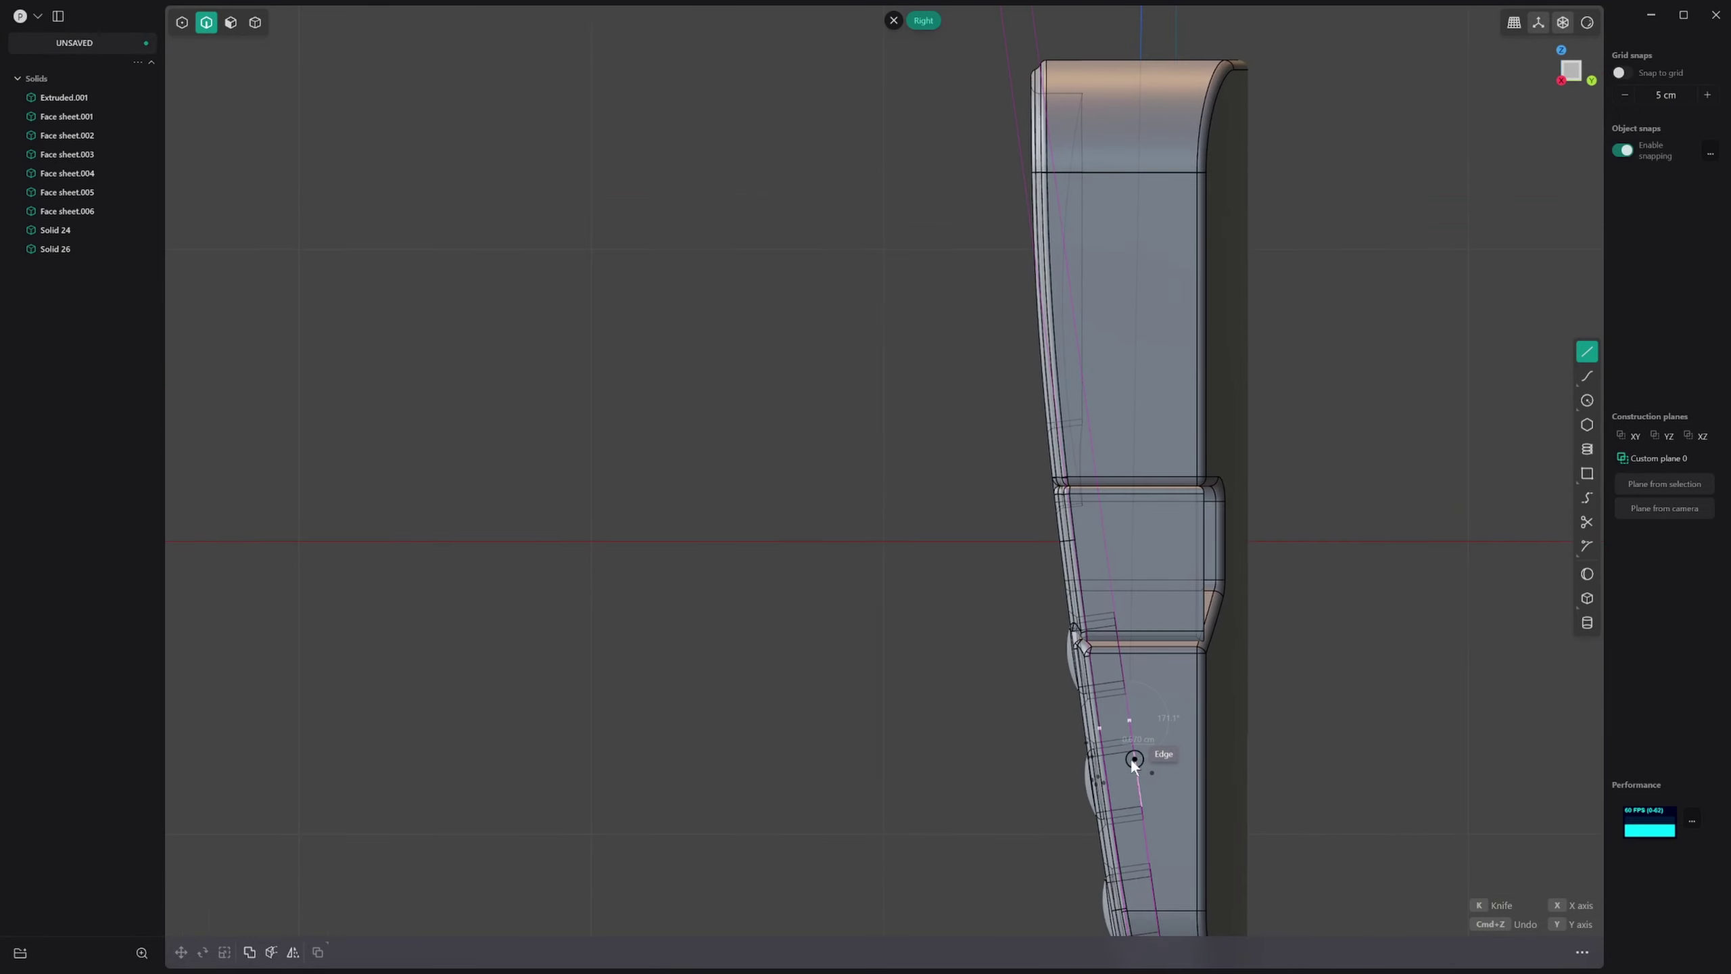
shift+middle_drag(1057, 313, 1050, 248)
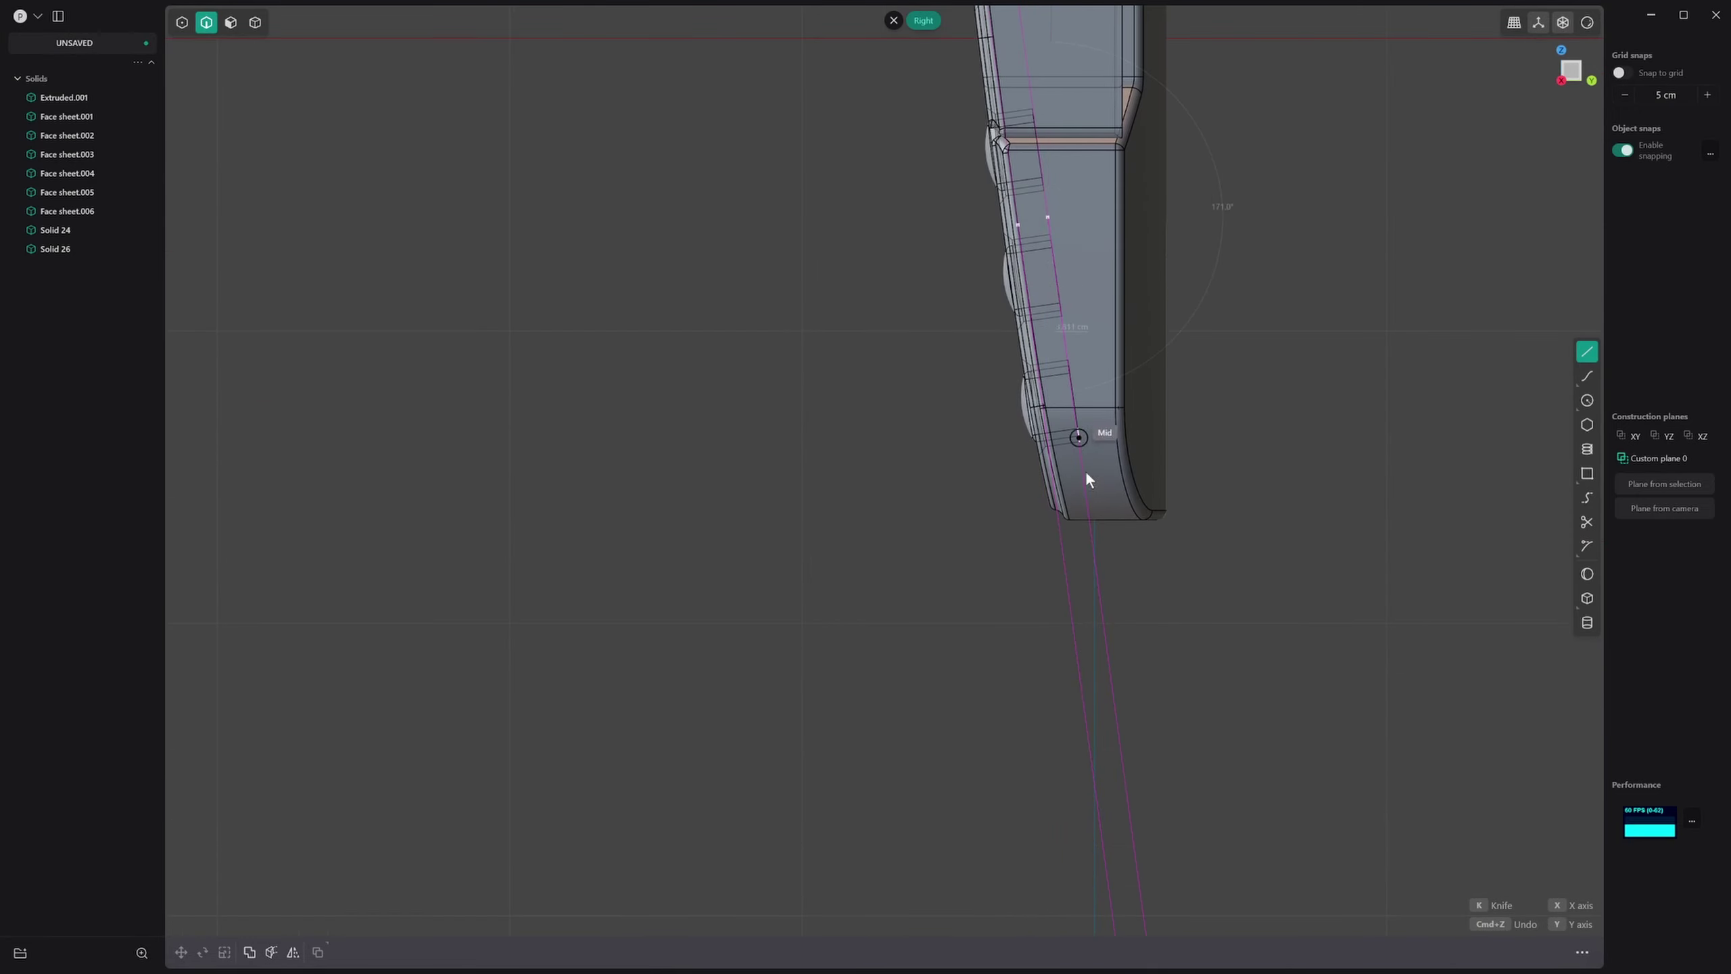
click(1098, 603)
key(Return)
scroll(1111, 572, up, 3)
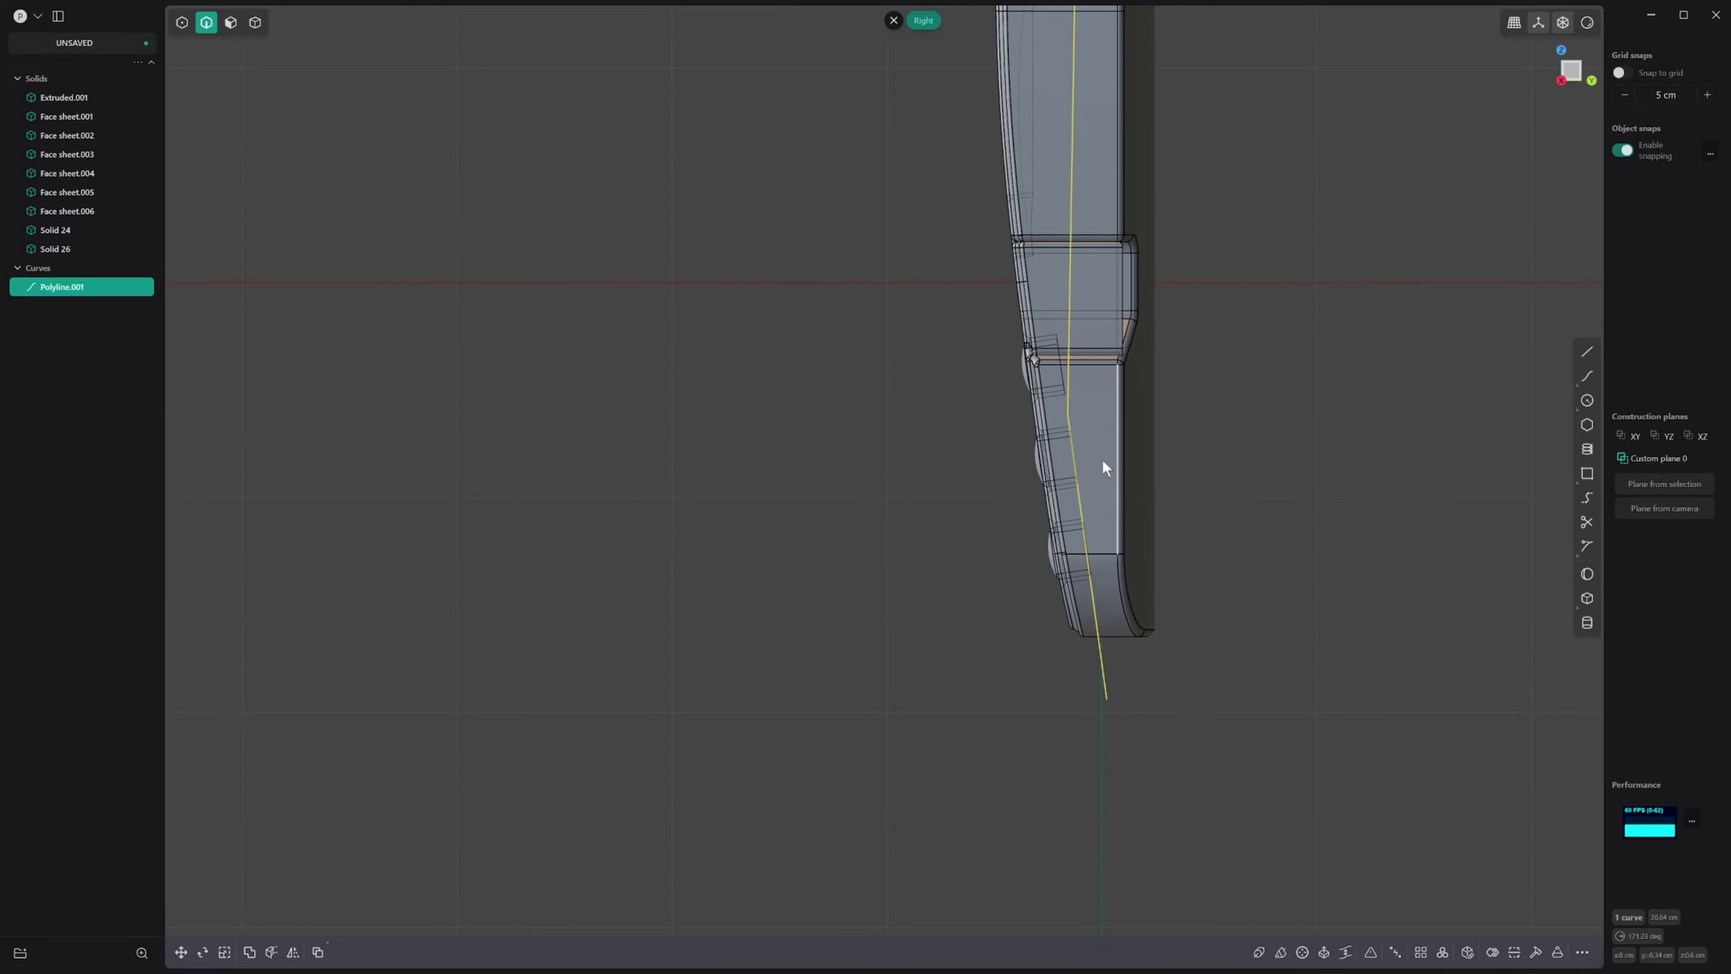
Step: Fillet the polyline's bend point with a distance of about 21 cm
key(1)
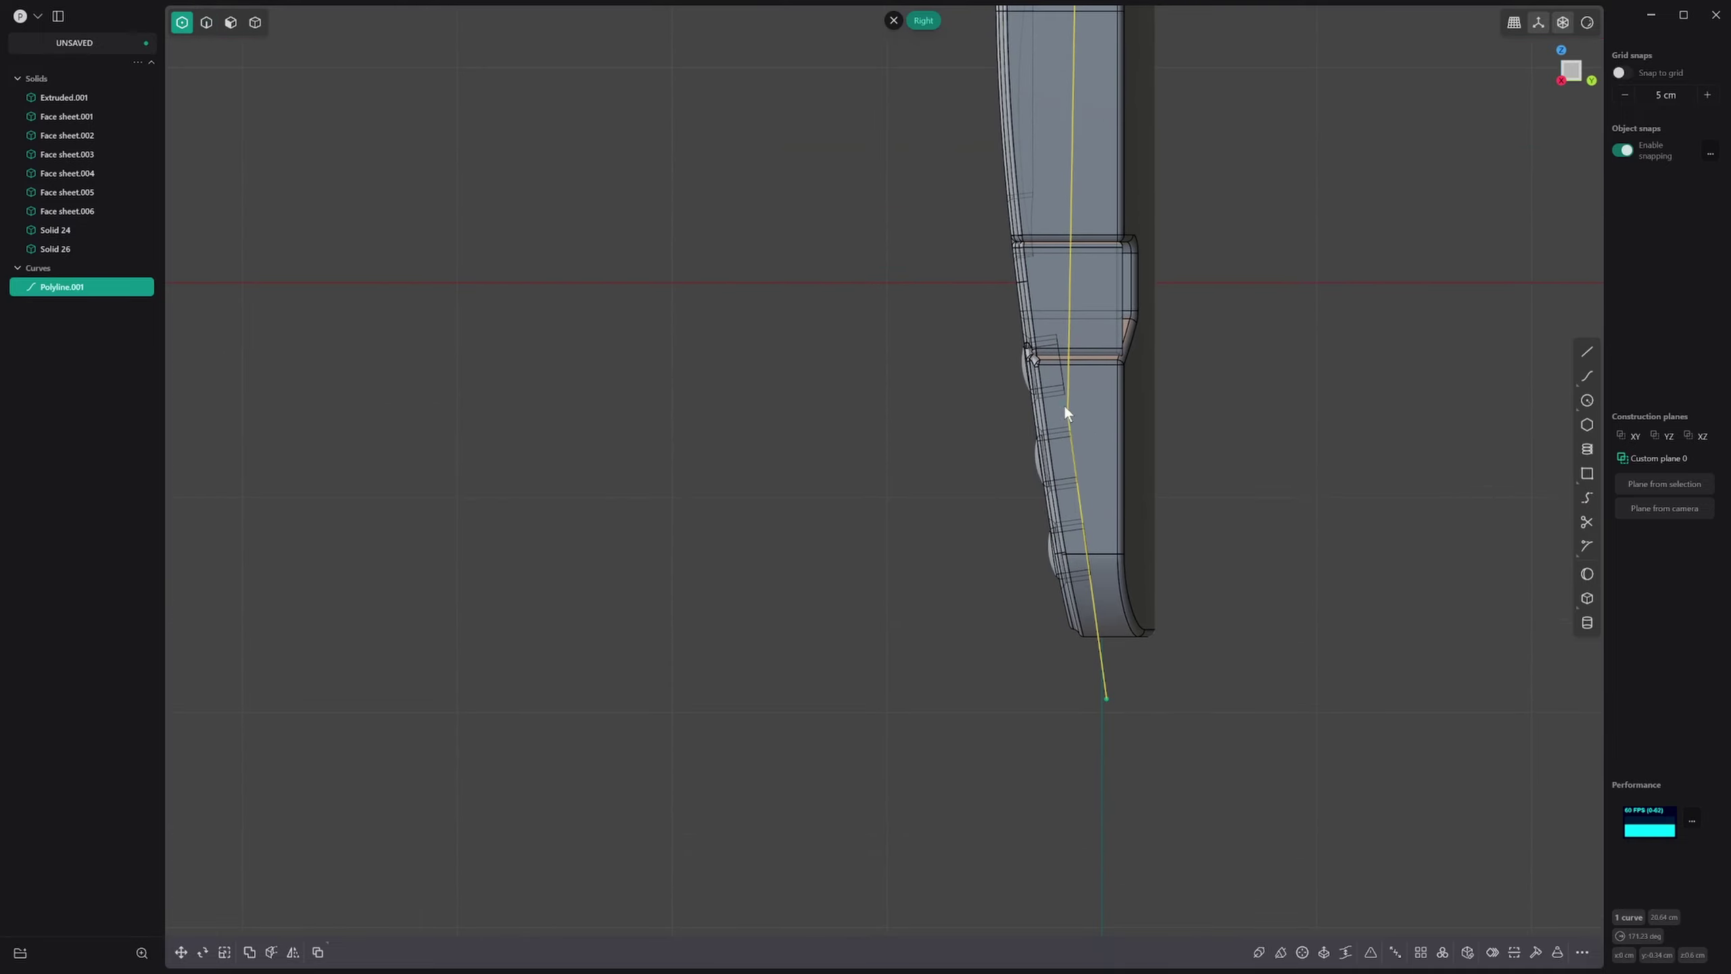
key(Escape)
click(1080, 427)
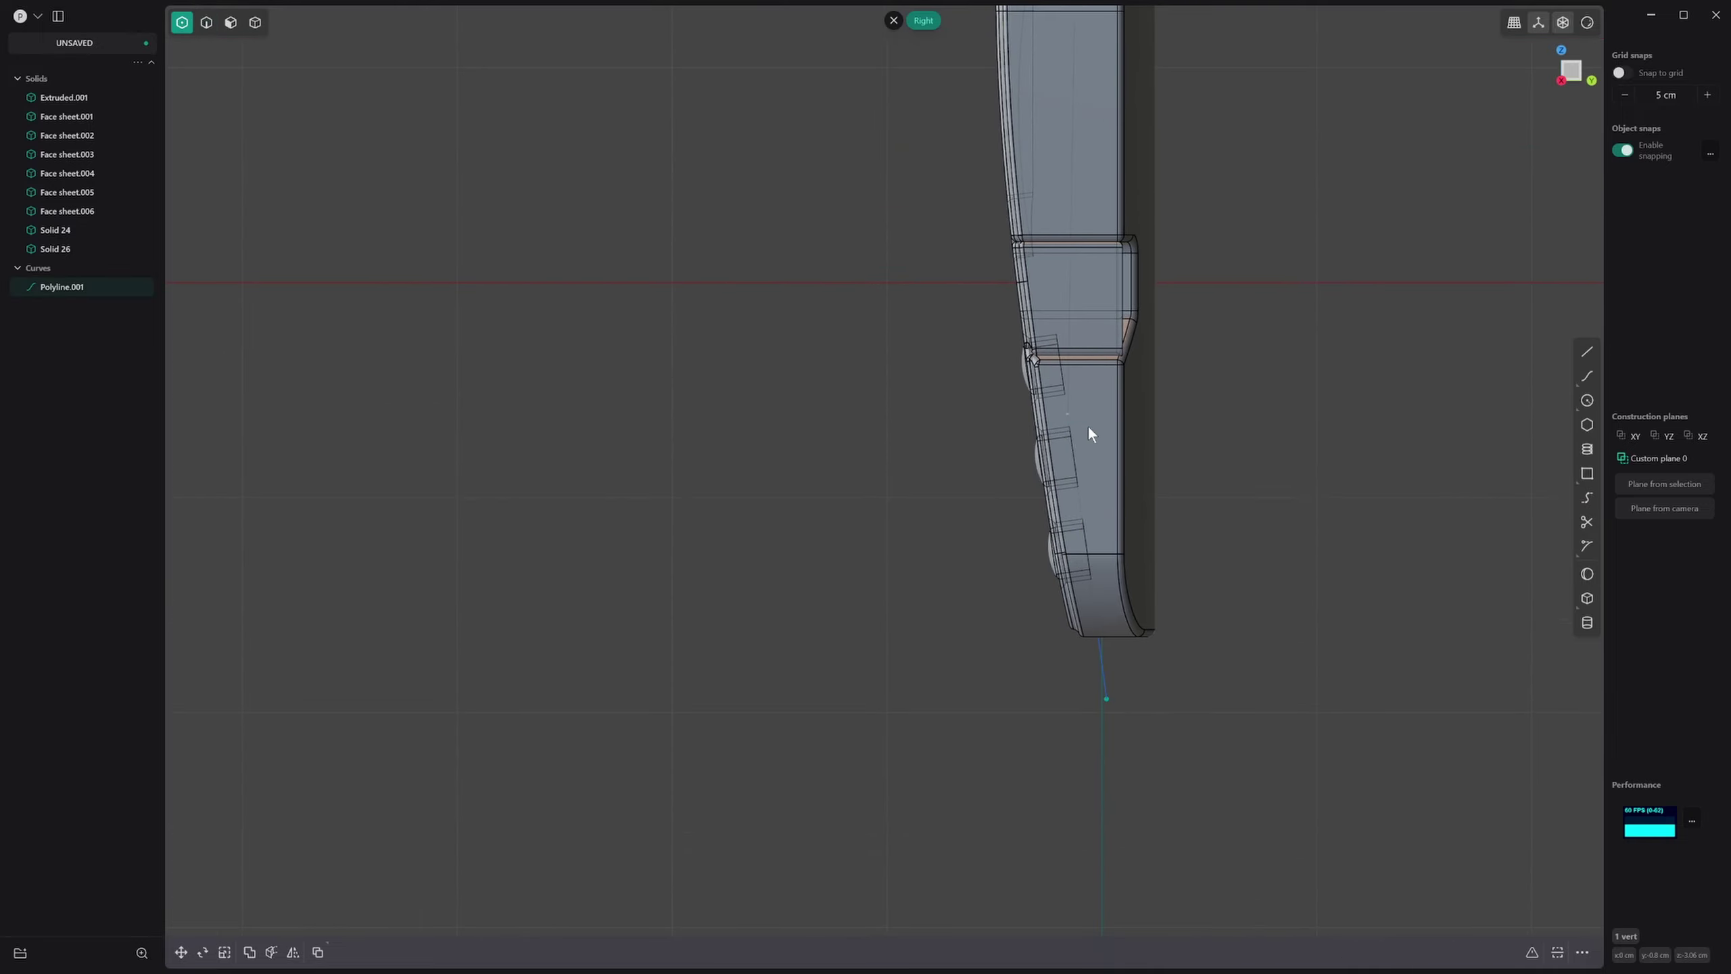
key(f)
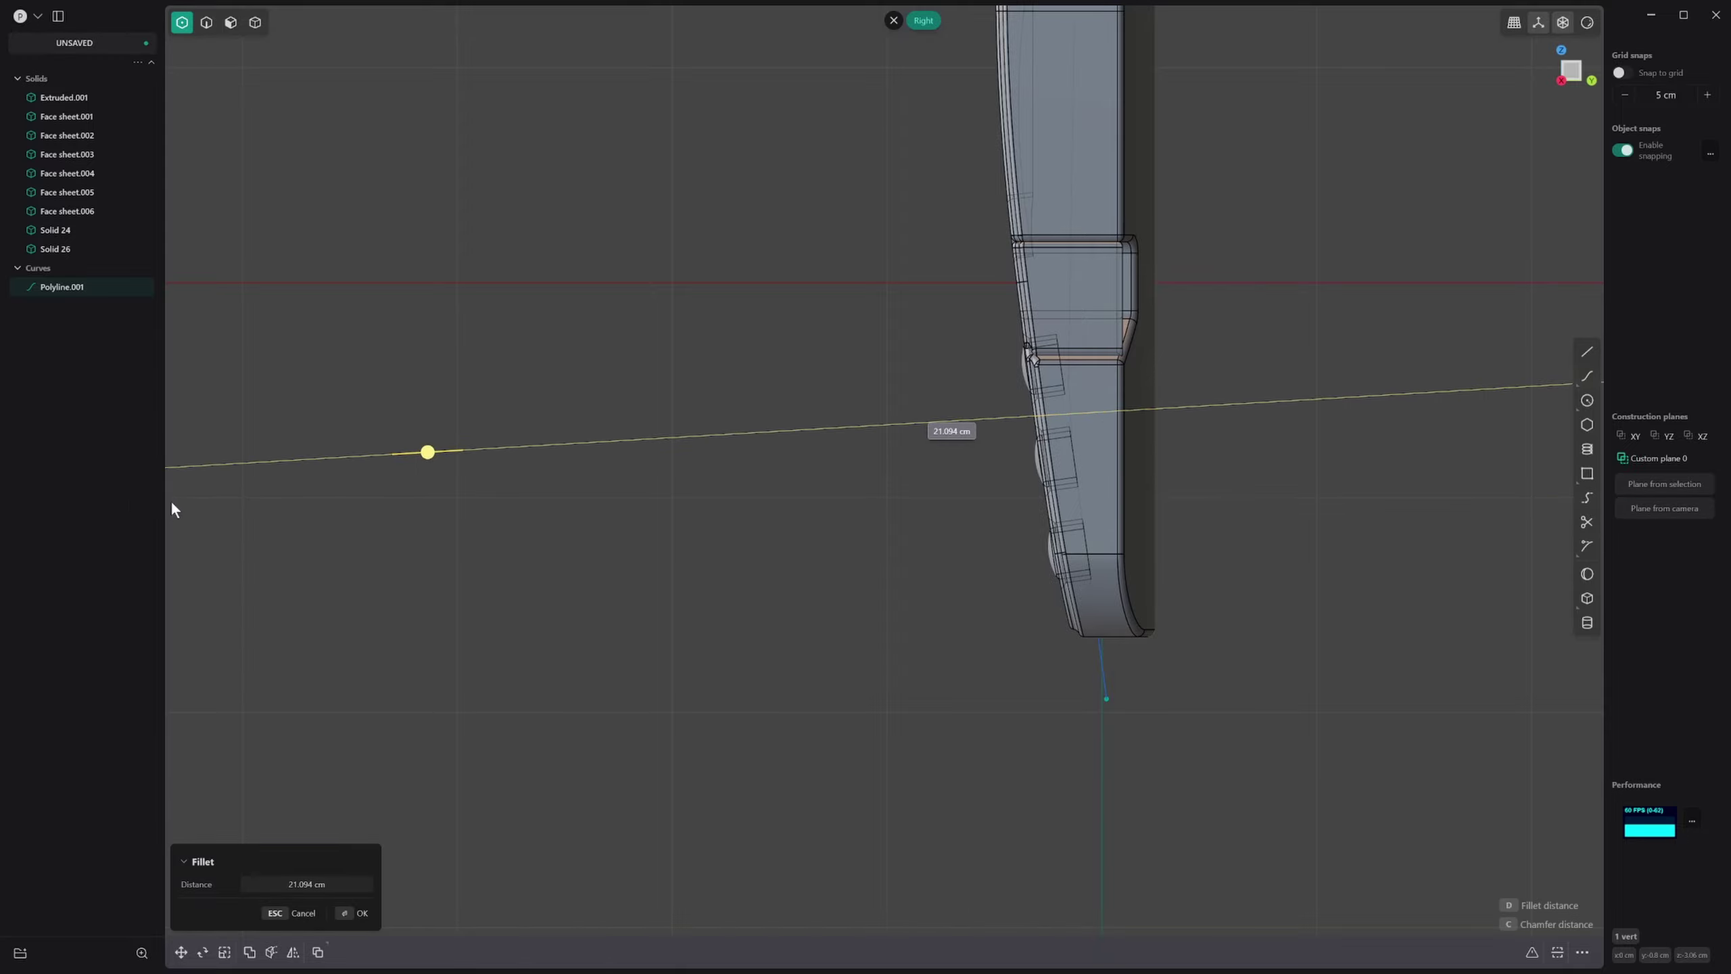
click(135, 484)
scroll(610, 367, down, 2)
key(Return)
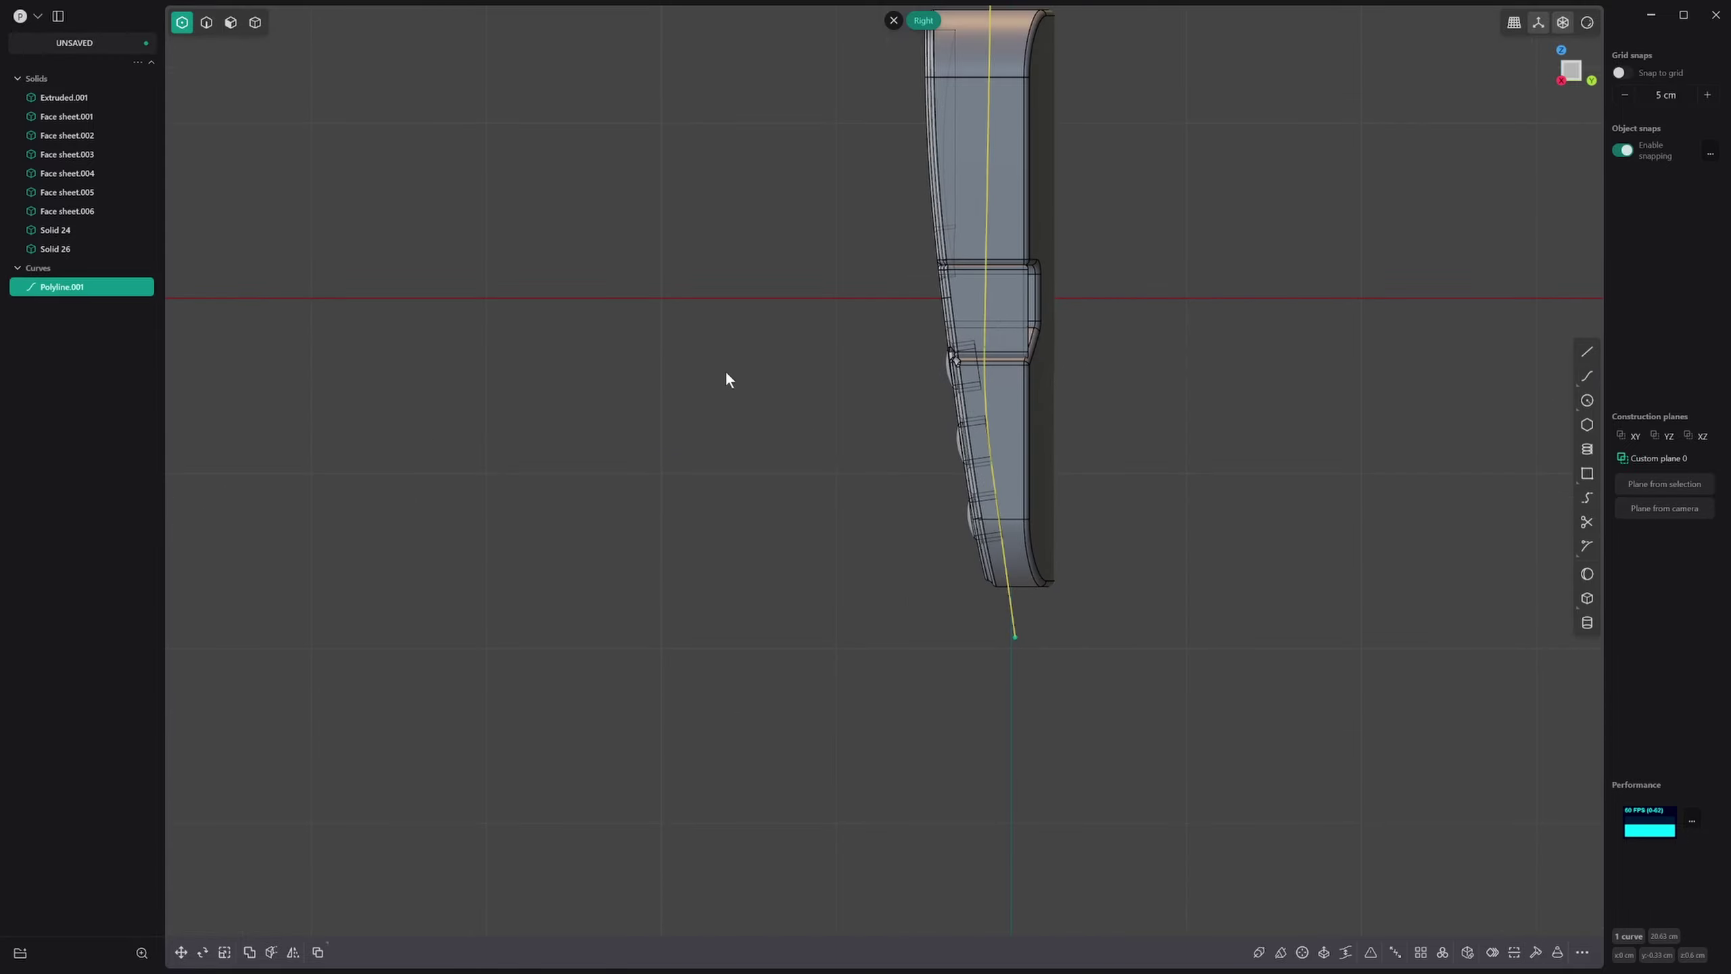
Step: Cut the body into front and back halves with the rounded polyline
scroll(909, 271, down, 2)
shift+middle_drag(1023, 255, 952, 404)
key(c)
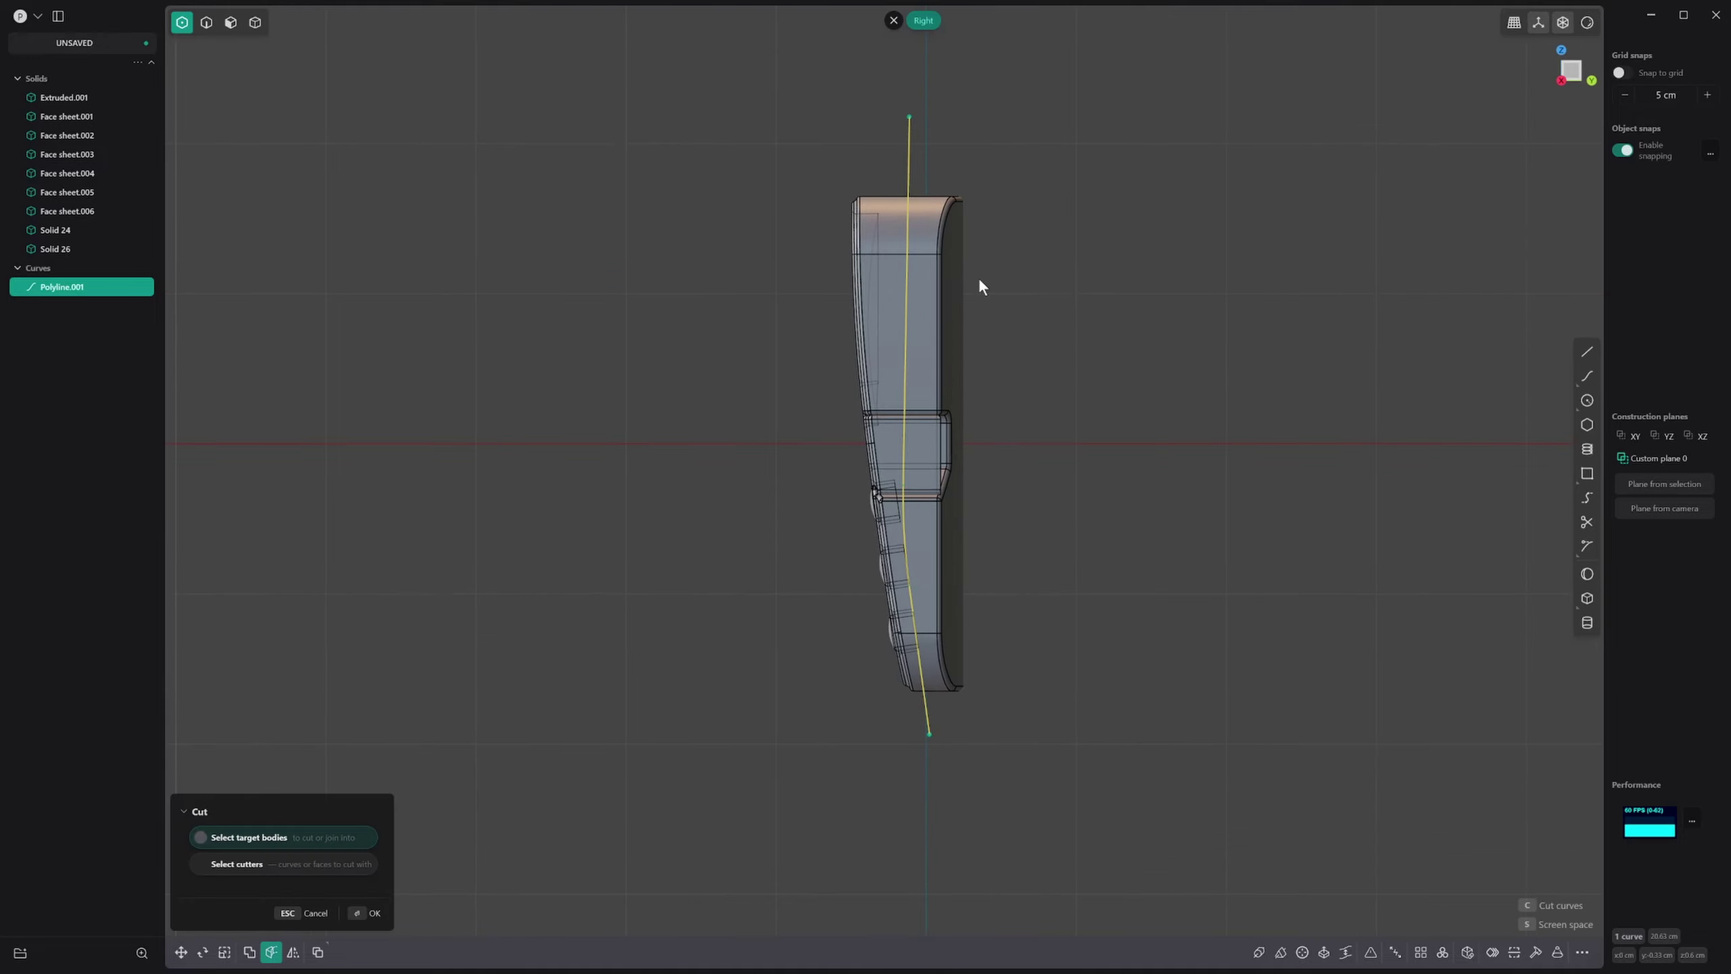
click(933, 286)
key(Return)
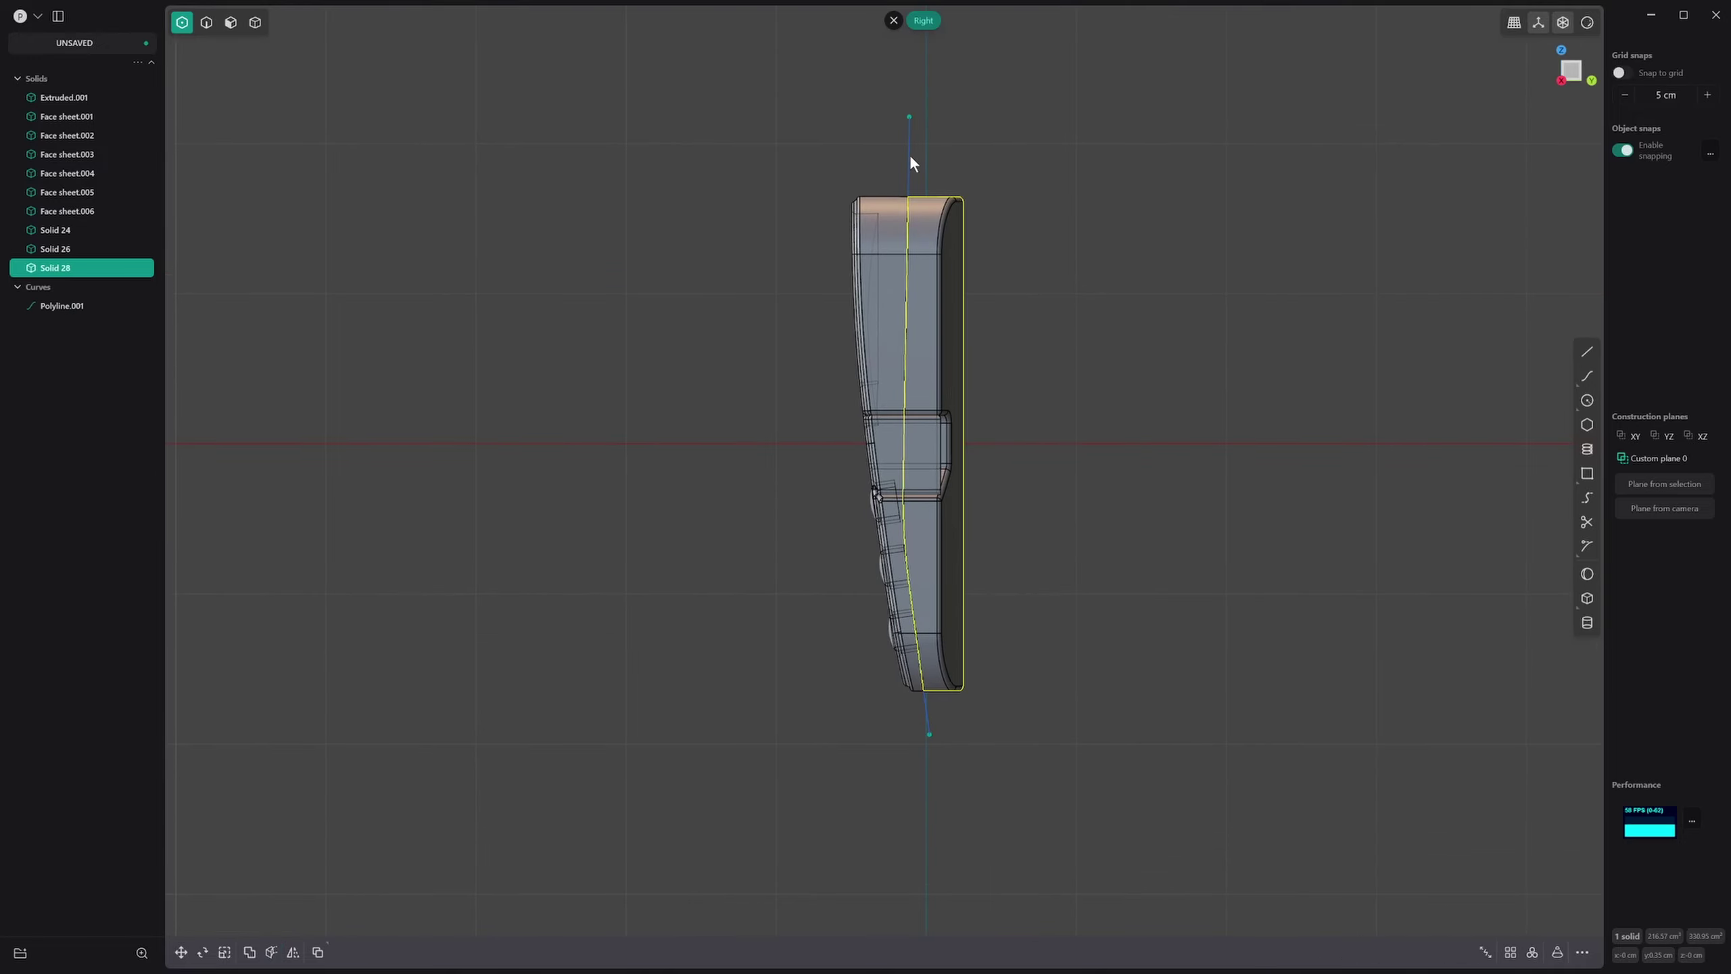
Step: Delete the polyline used as the cutter
key(2)
click(909, 149)
key(x)
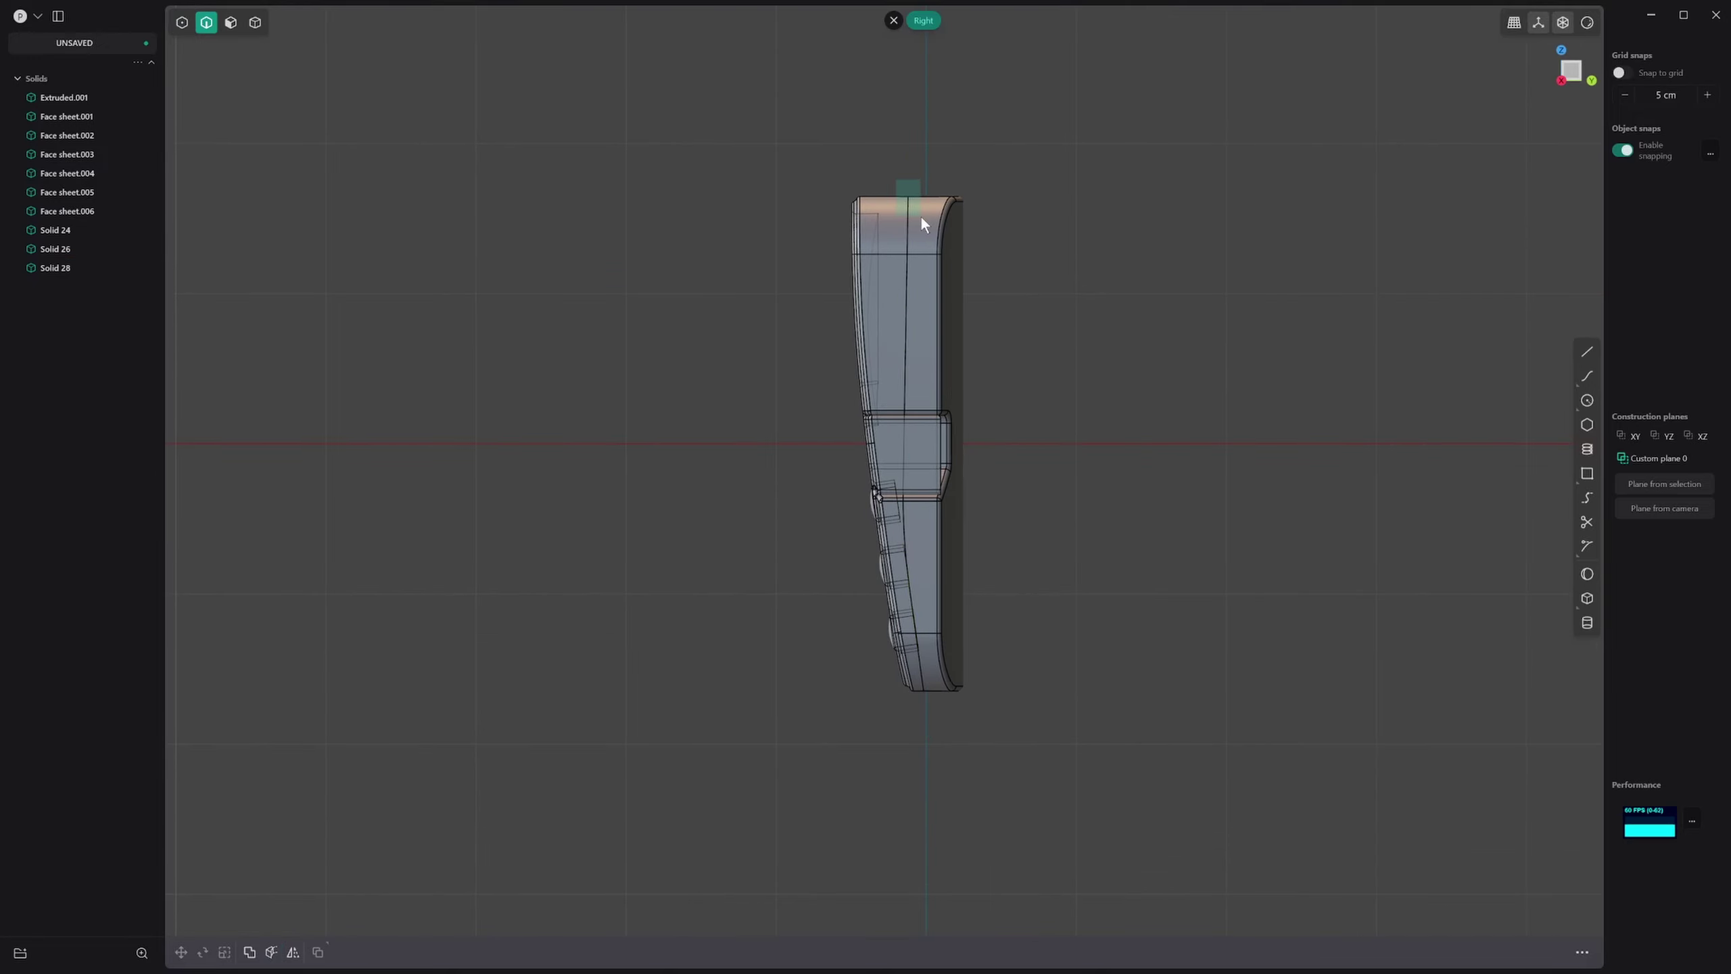
click(925, 278)
key(f)
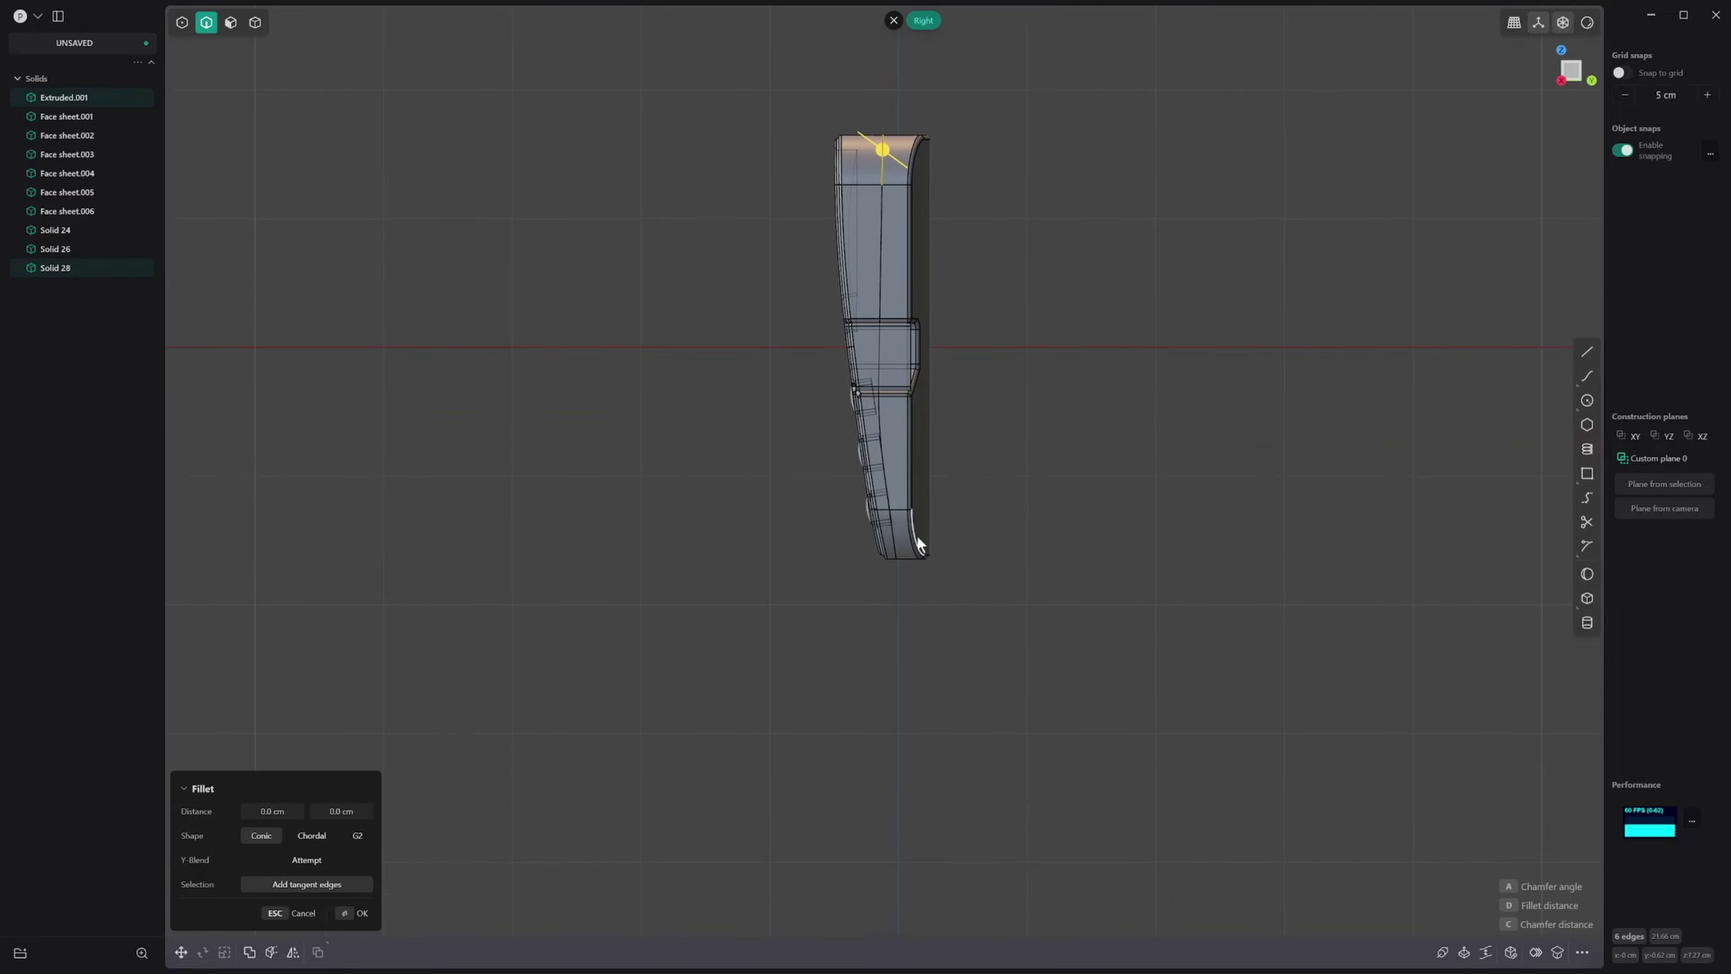
scroll(894, 559, up, 3)
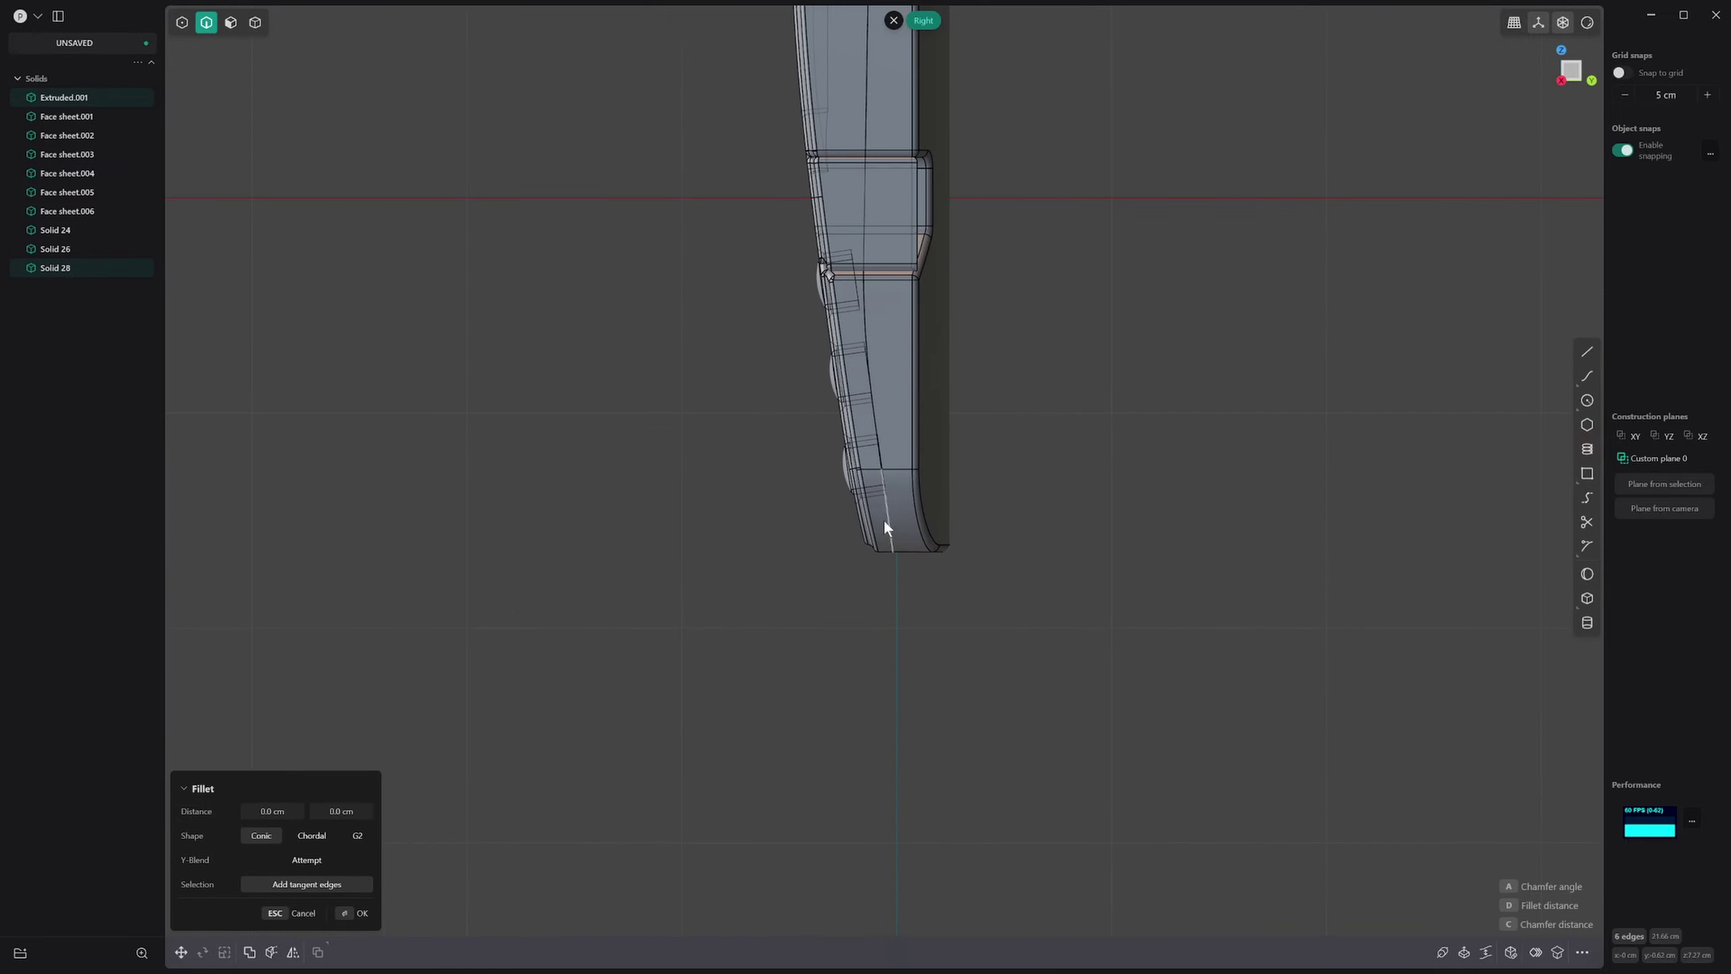
drag(918, 584, 918, 584)
drag(873, 458, 914, 574)
scroll(909, 557, up, 1)
key(Escape)
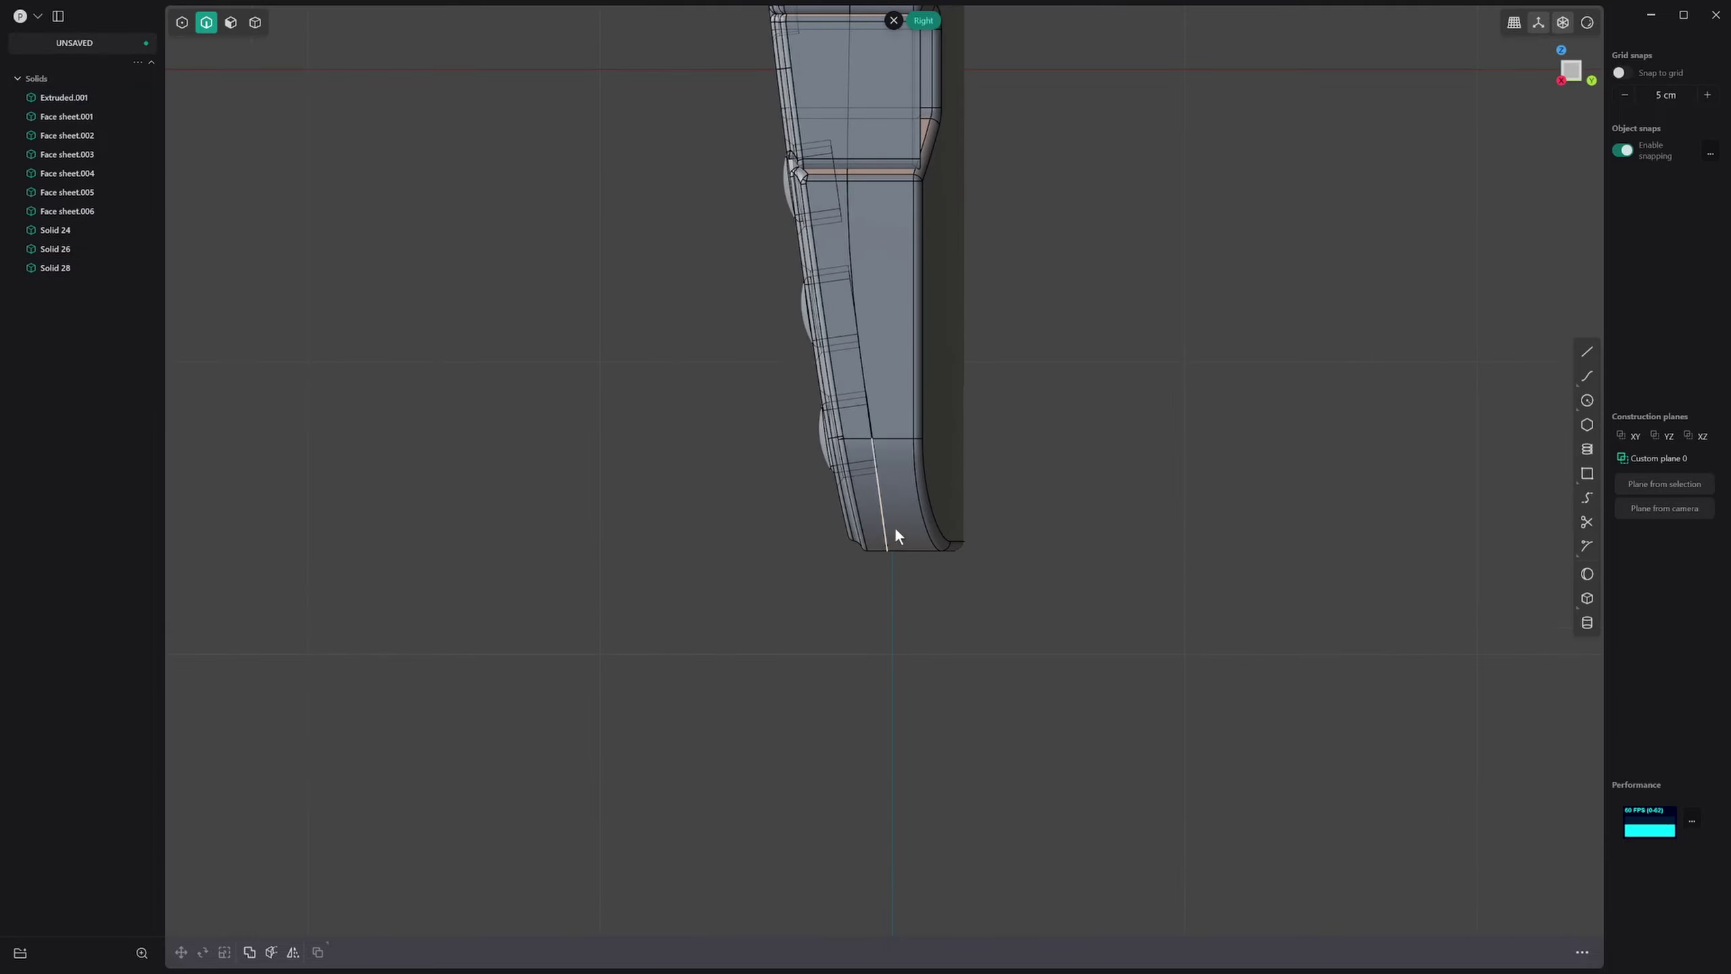
Step: Fillet the edges along the split line on both the front and back body halves with a distance of about 0.162 cm
key(ctrl+z)
scroll(1036, 390, down, 3)
shift+middle_drag(1036, 399, 1004, 567)
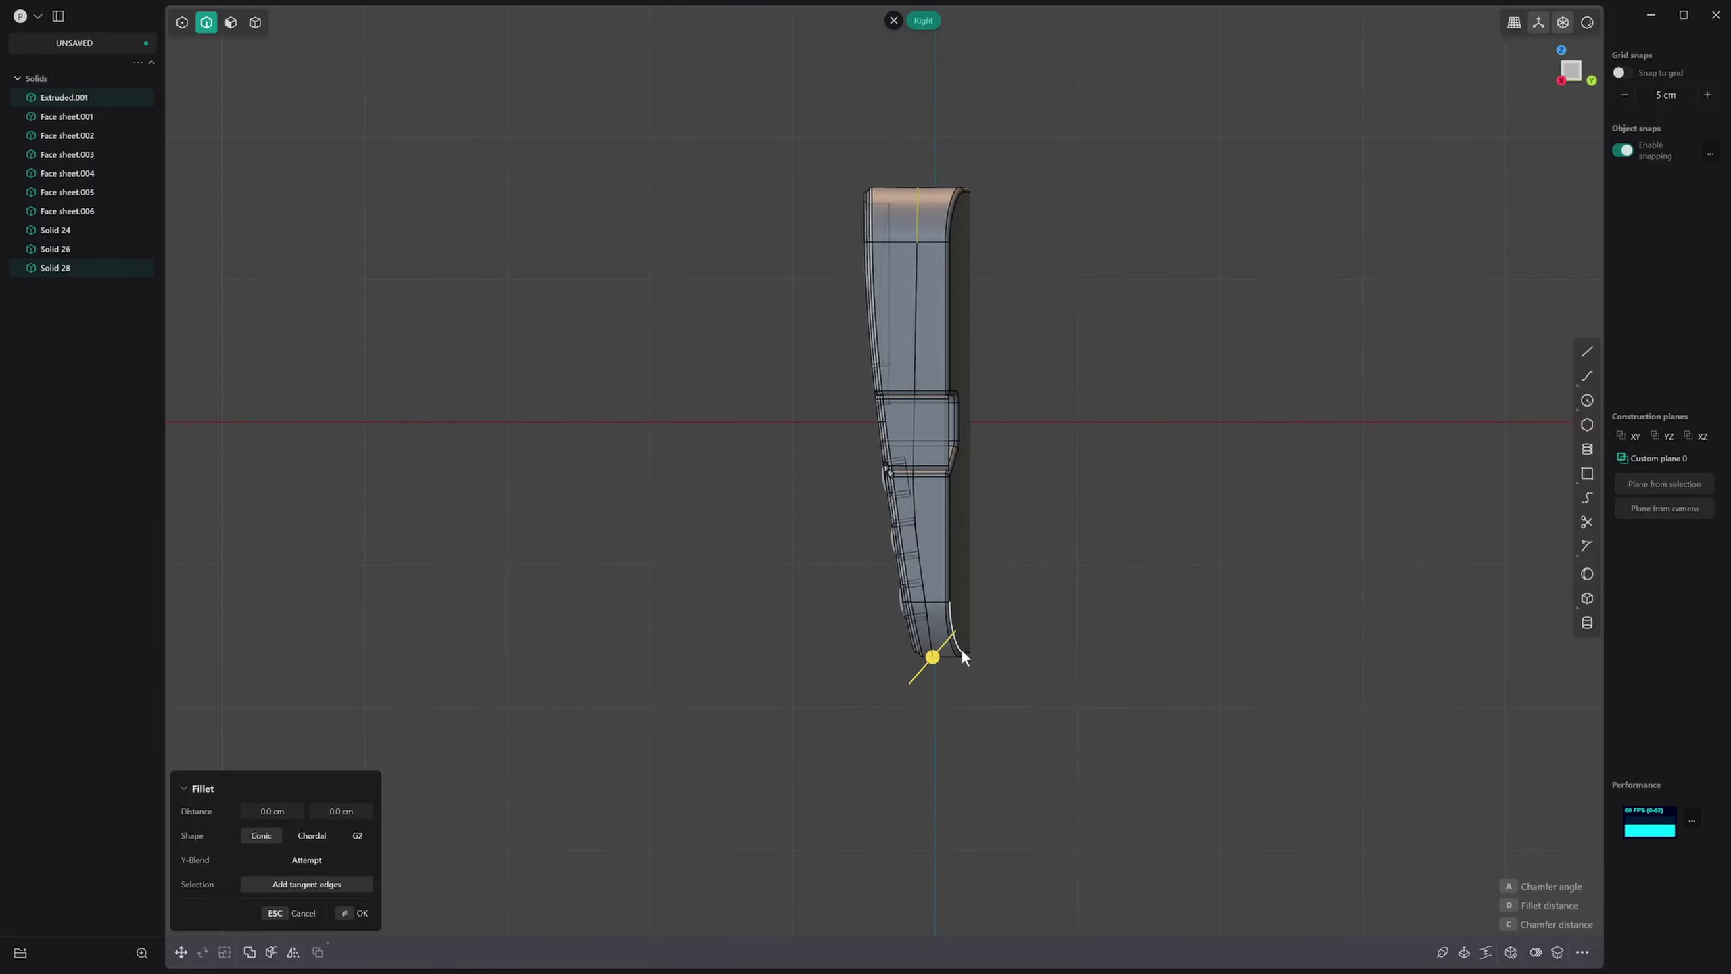
scroll(927, 630, up, 3)
scroll(935, 634, up, 1)
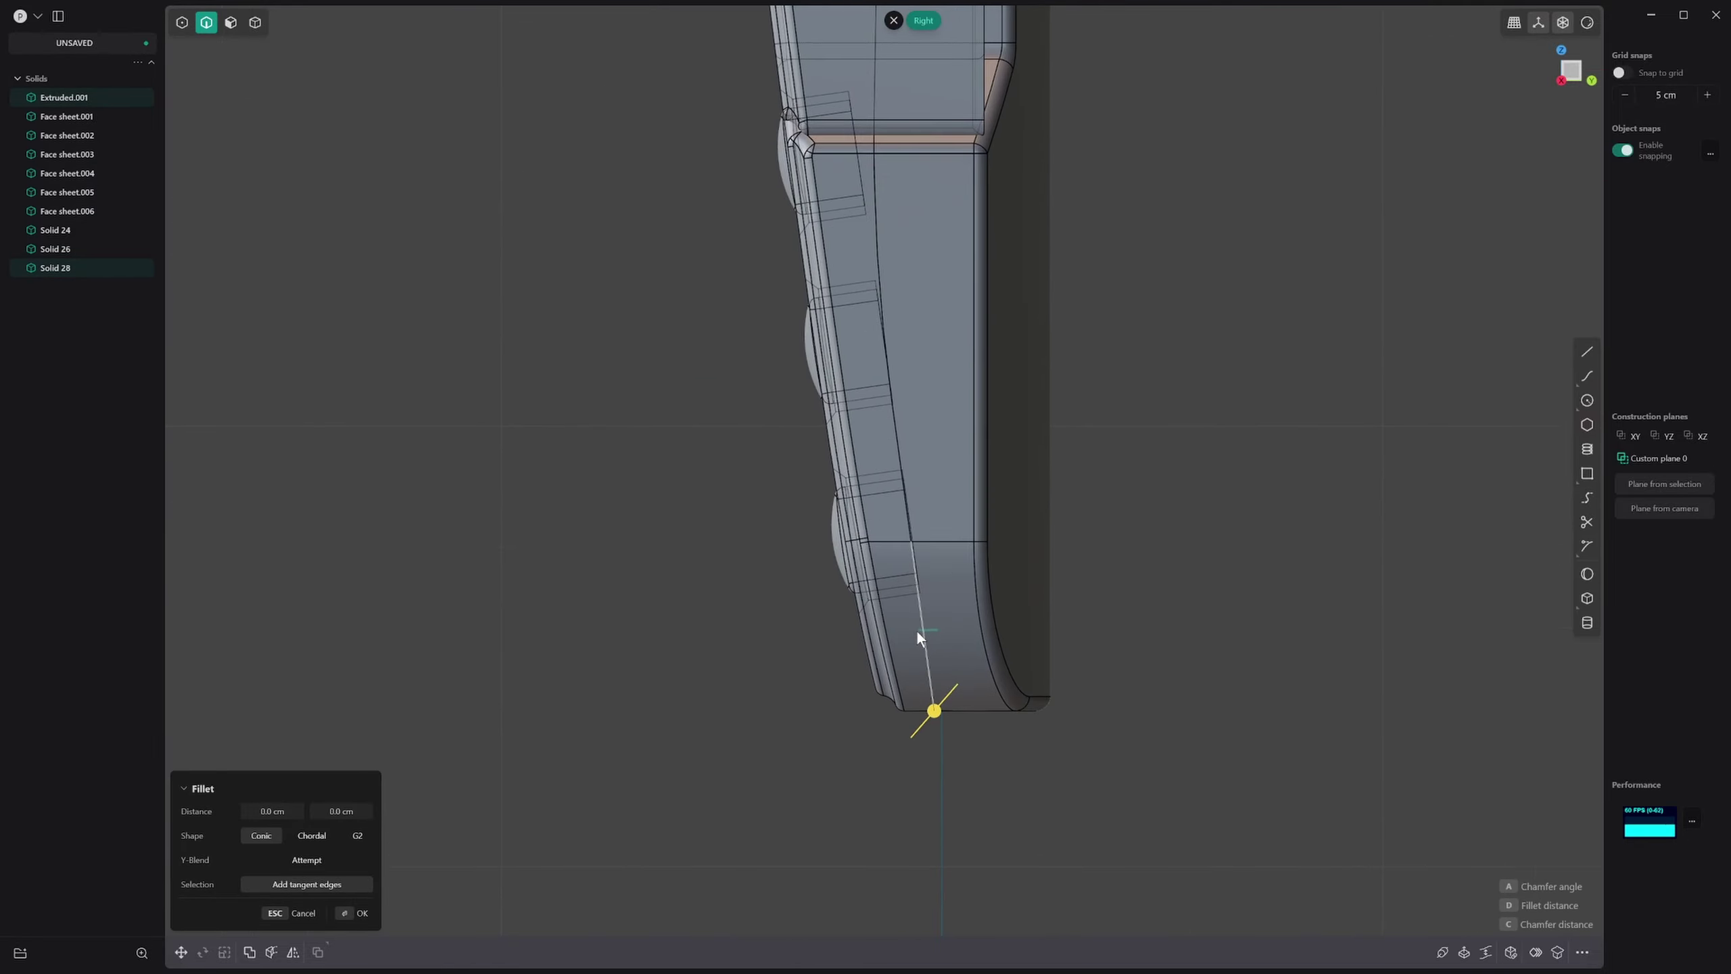
mouse_move(929, 657)
mouse_down()
mouse_move(946, 665)
mouse_move(922, 666)
mouse_up()
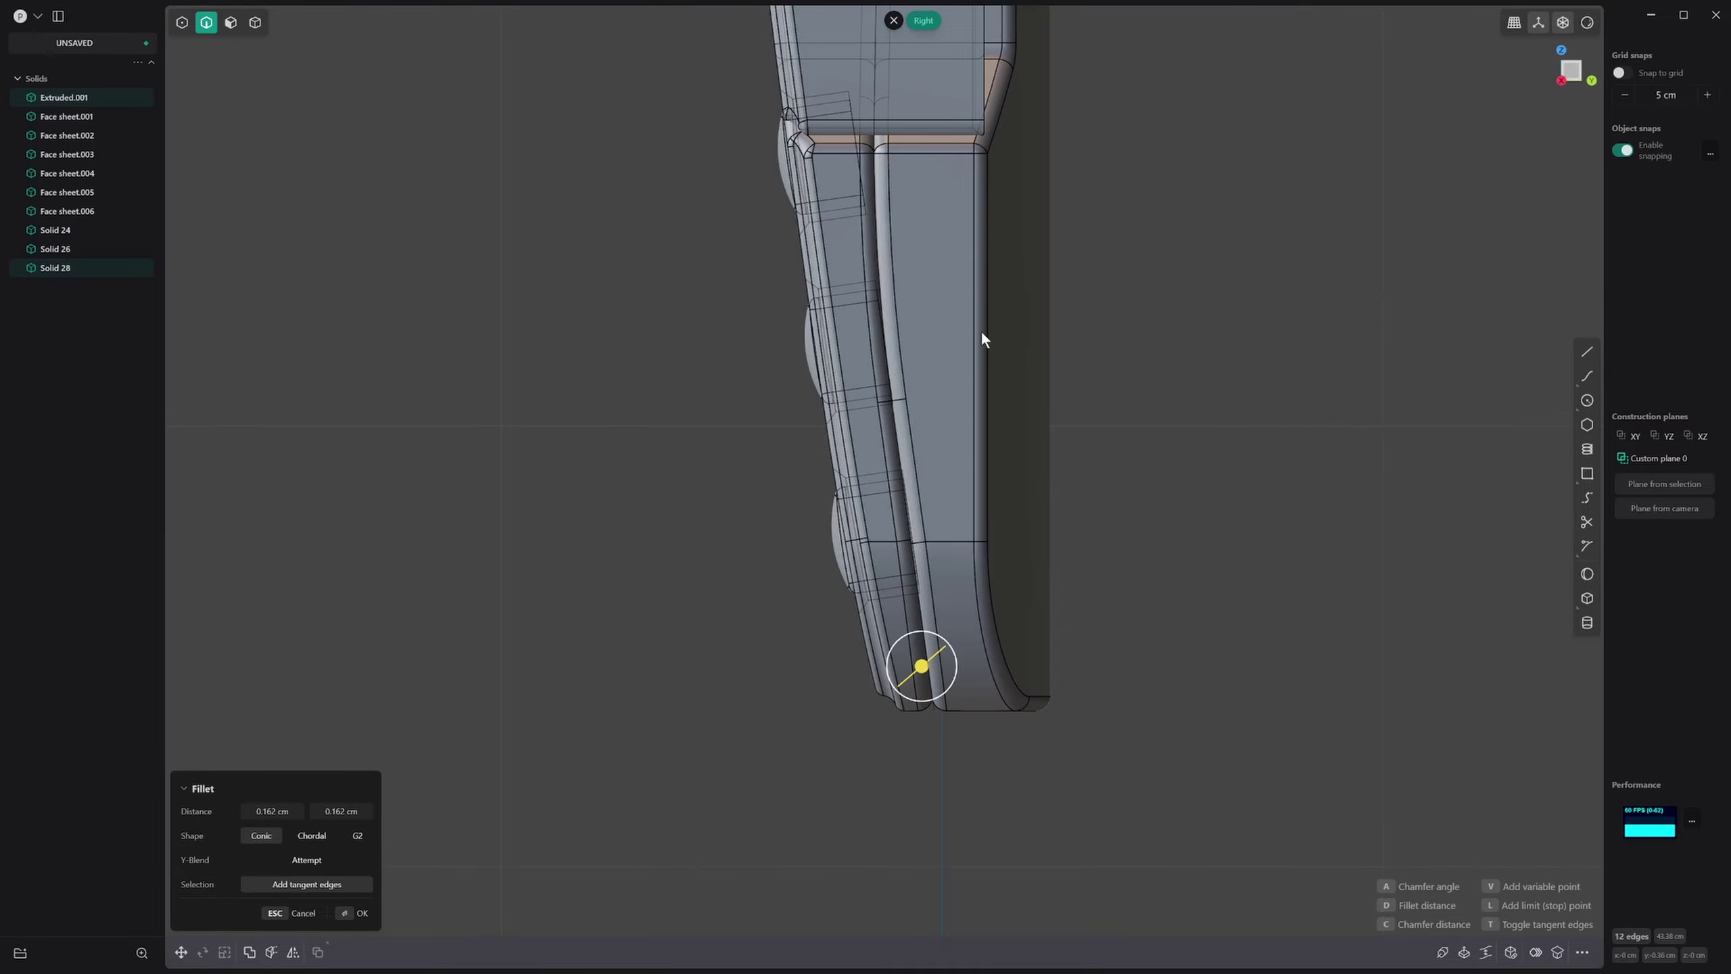
scroll(980, 330, down, 5)
shift+middle_drag(1004, 344, 1034, 369)
key(Return)
click(1065, 425)
scroll(937, 450, up, 5)
scroll(1063, 483, down, 4)
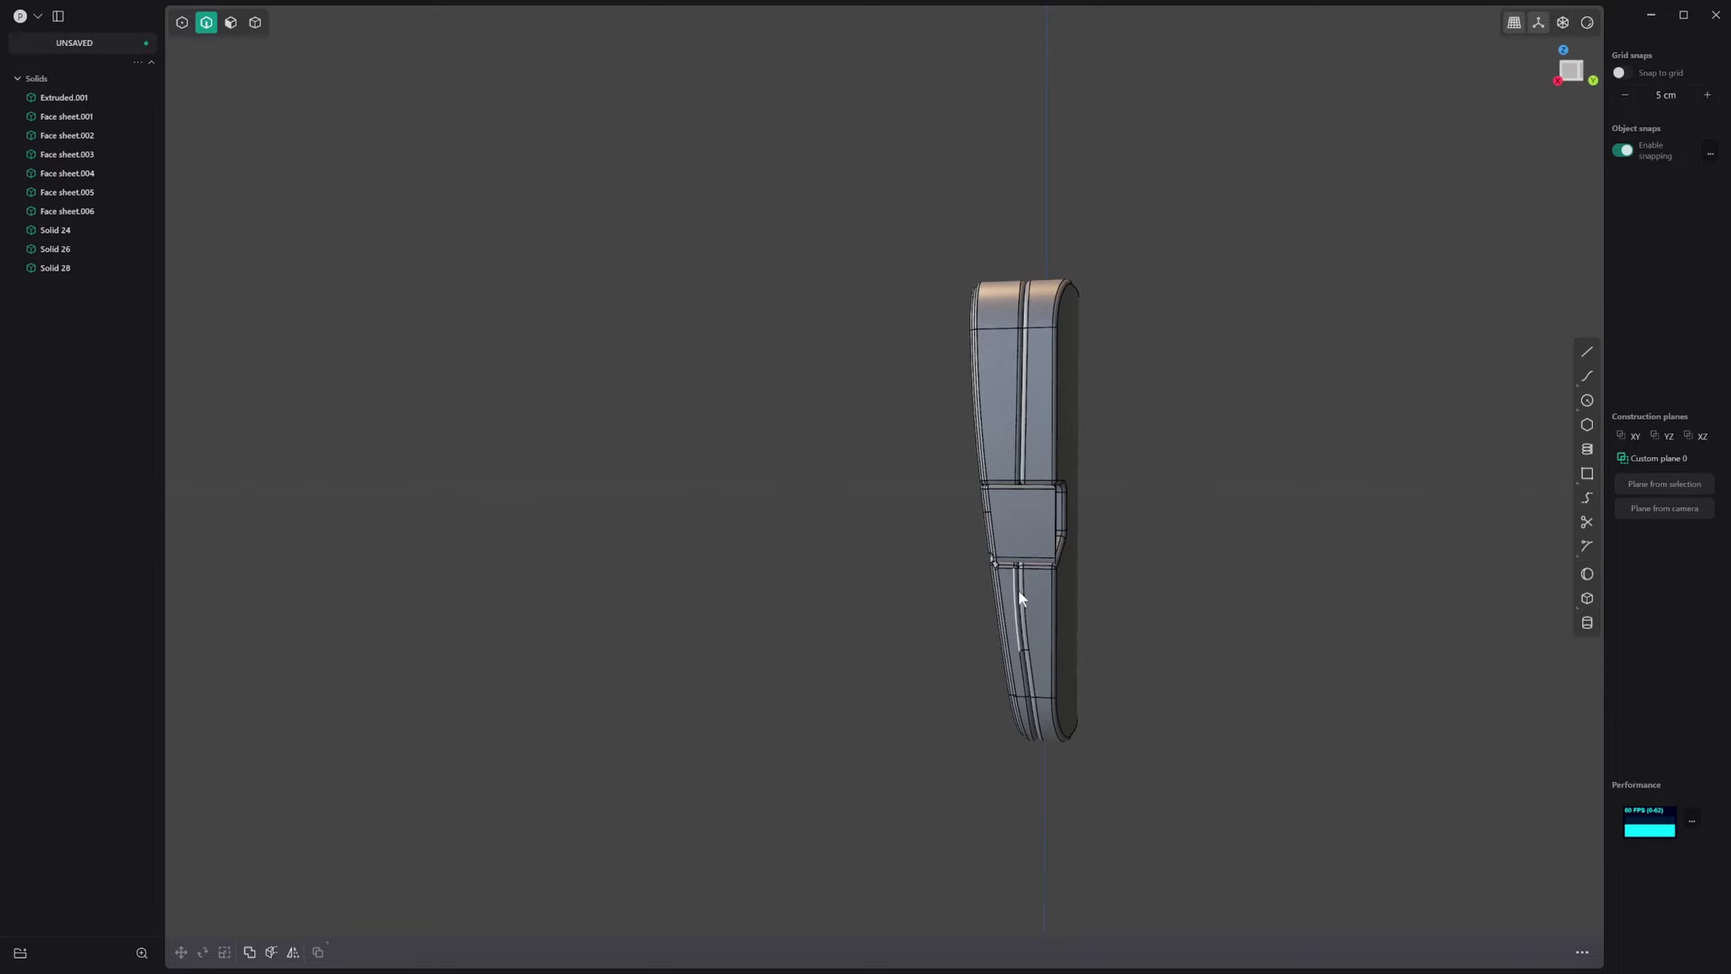
Step: Draw an upright centre rectangle beside the device in the front view, slightly smaller than the body outline
middle_drag(1073, 789, 1010, 439)
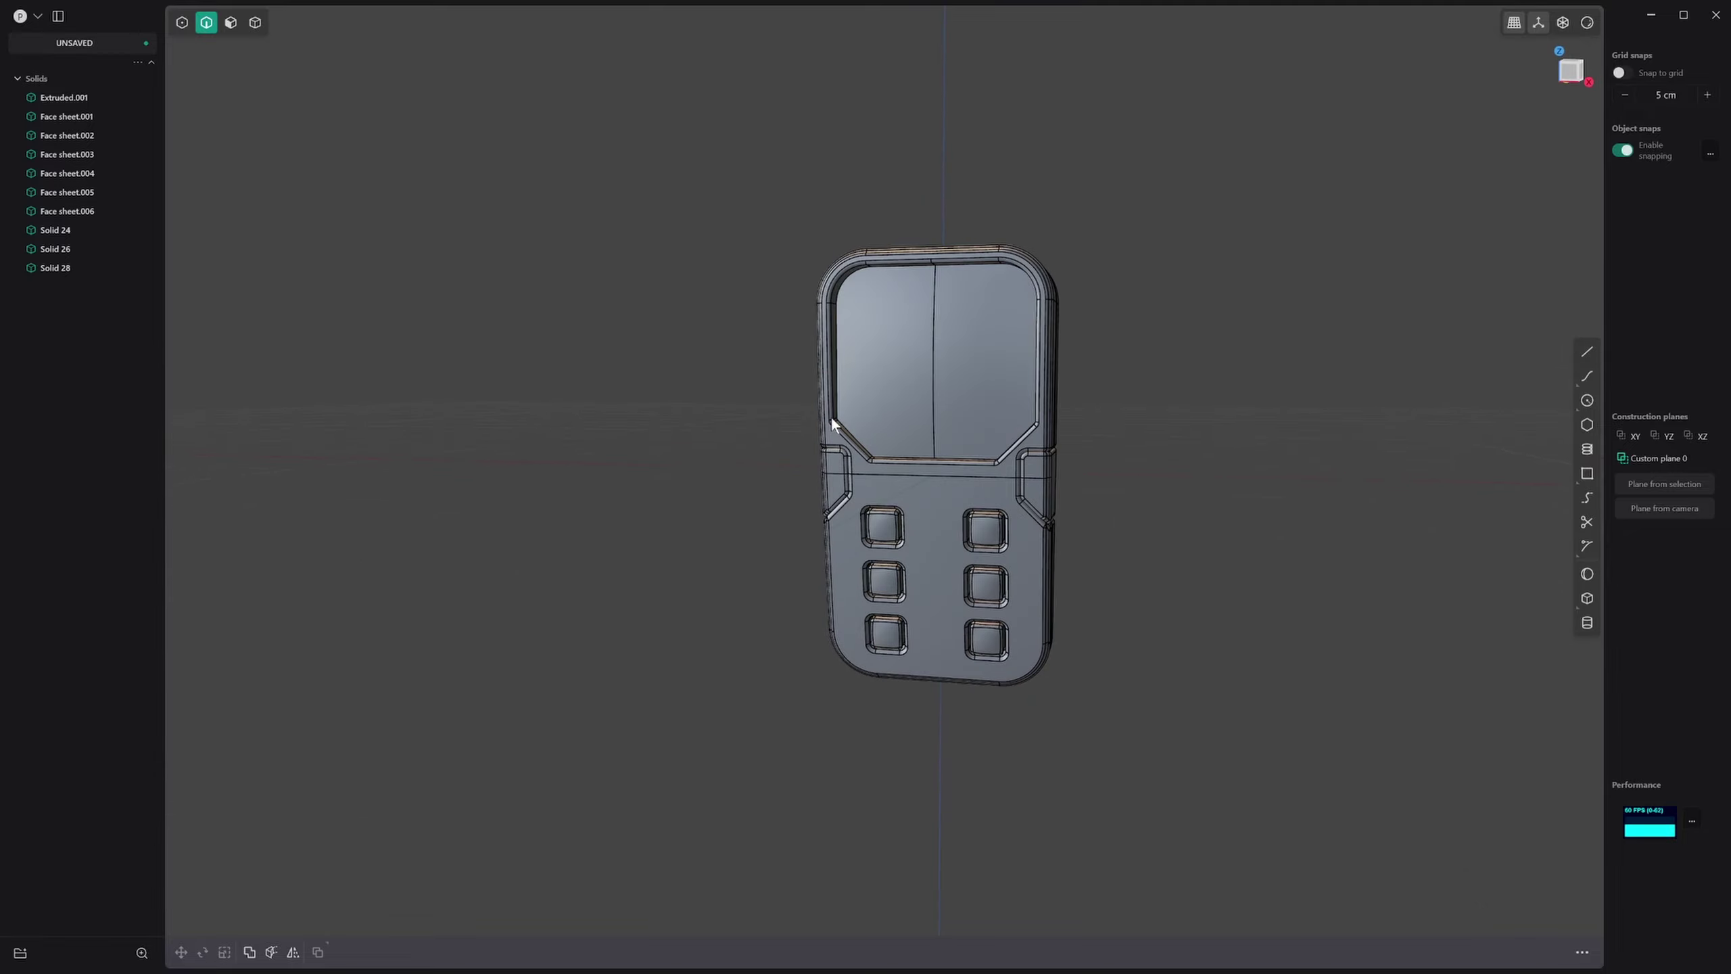
mouse_move(829, 415)
middle_down()
mouse_move(925, 505)
mouse_move(845, 402)
middle_up()
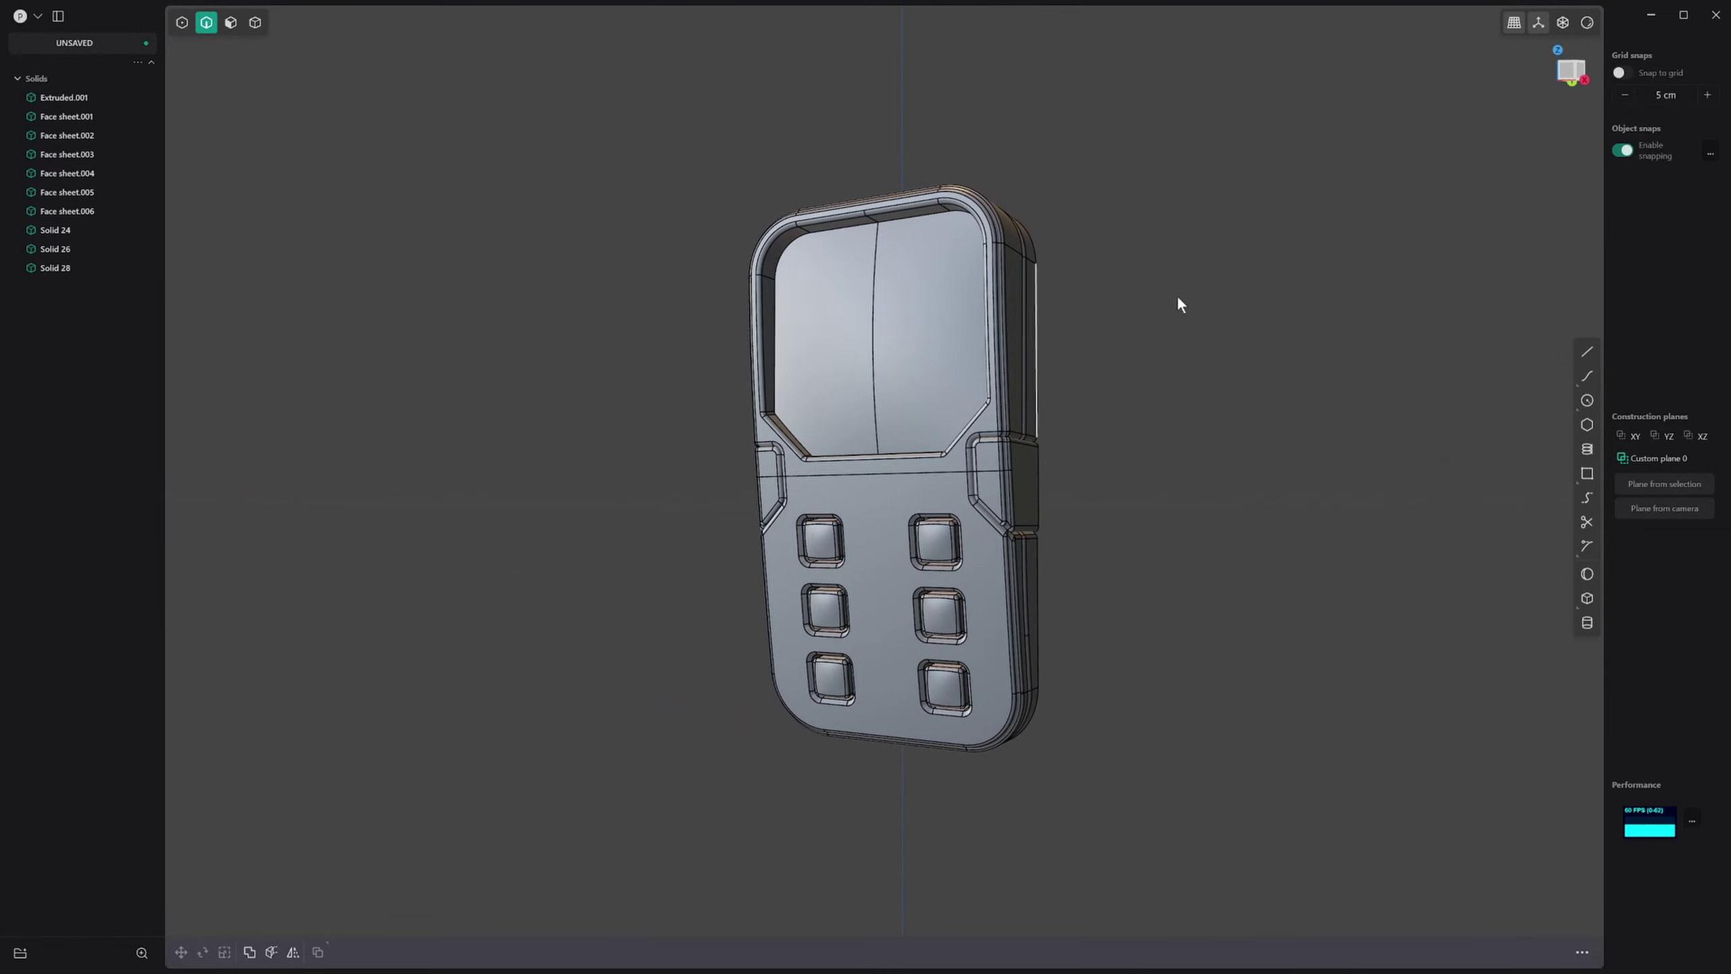
middle_drag(1198, 383, 1281, 444)
key(KP_1)
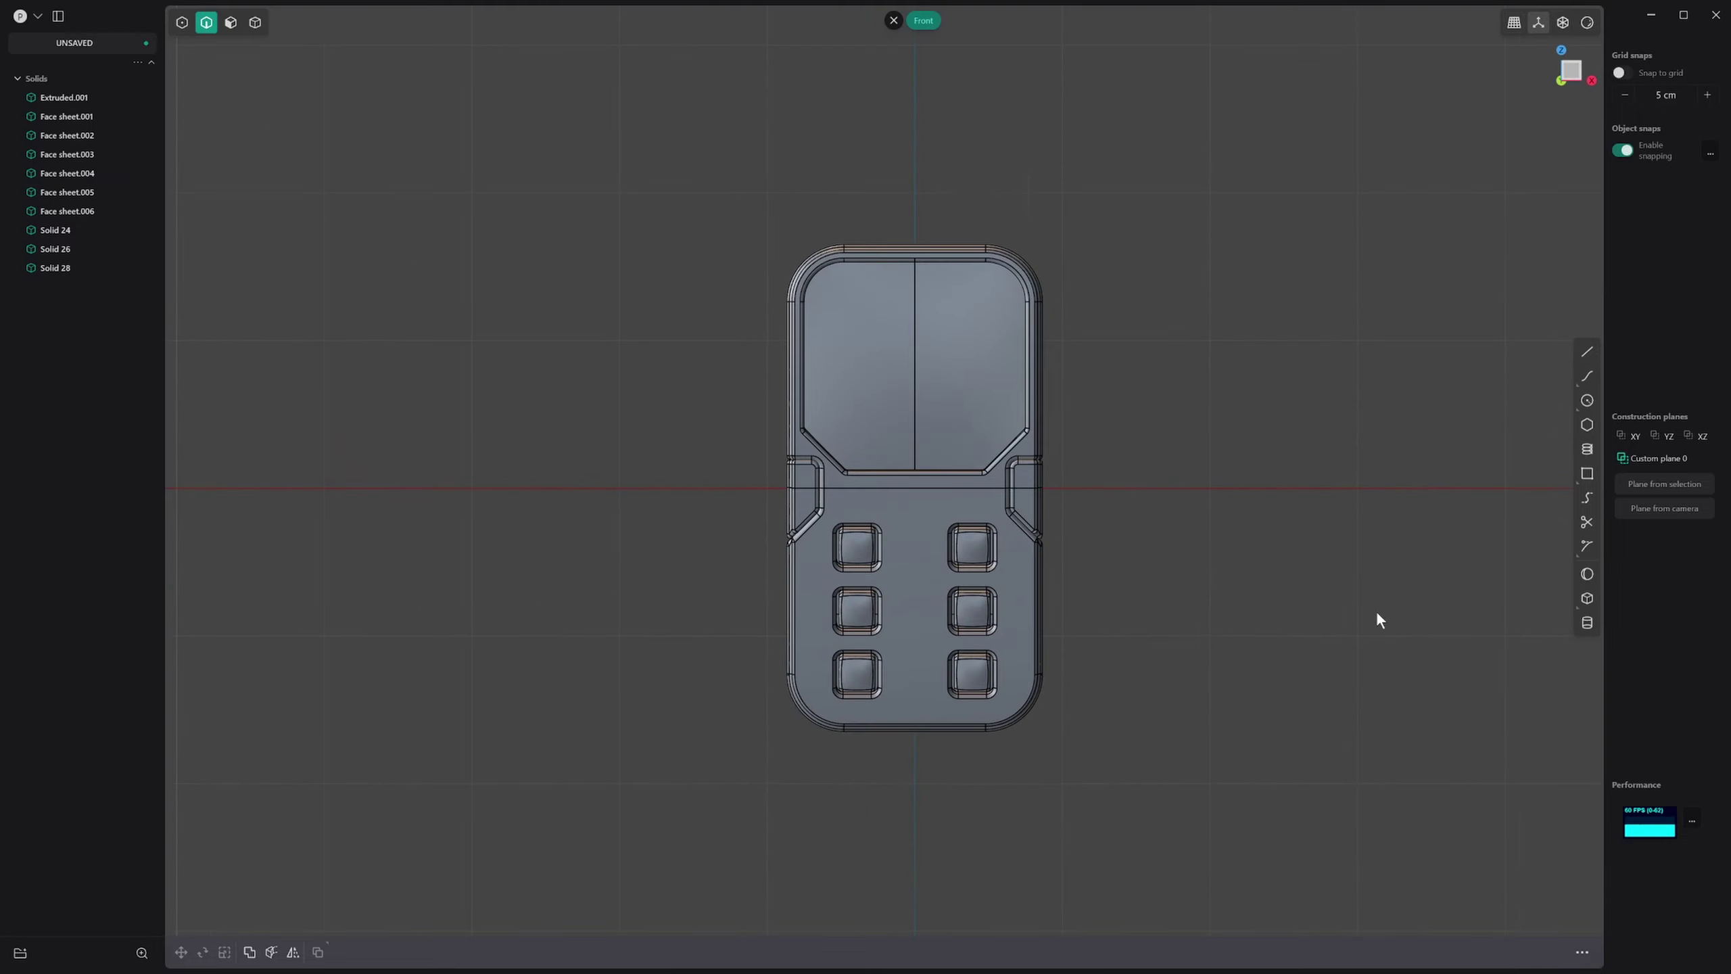
click(1586, 473)
click(1270, 455)
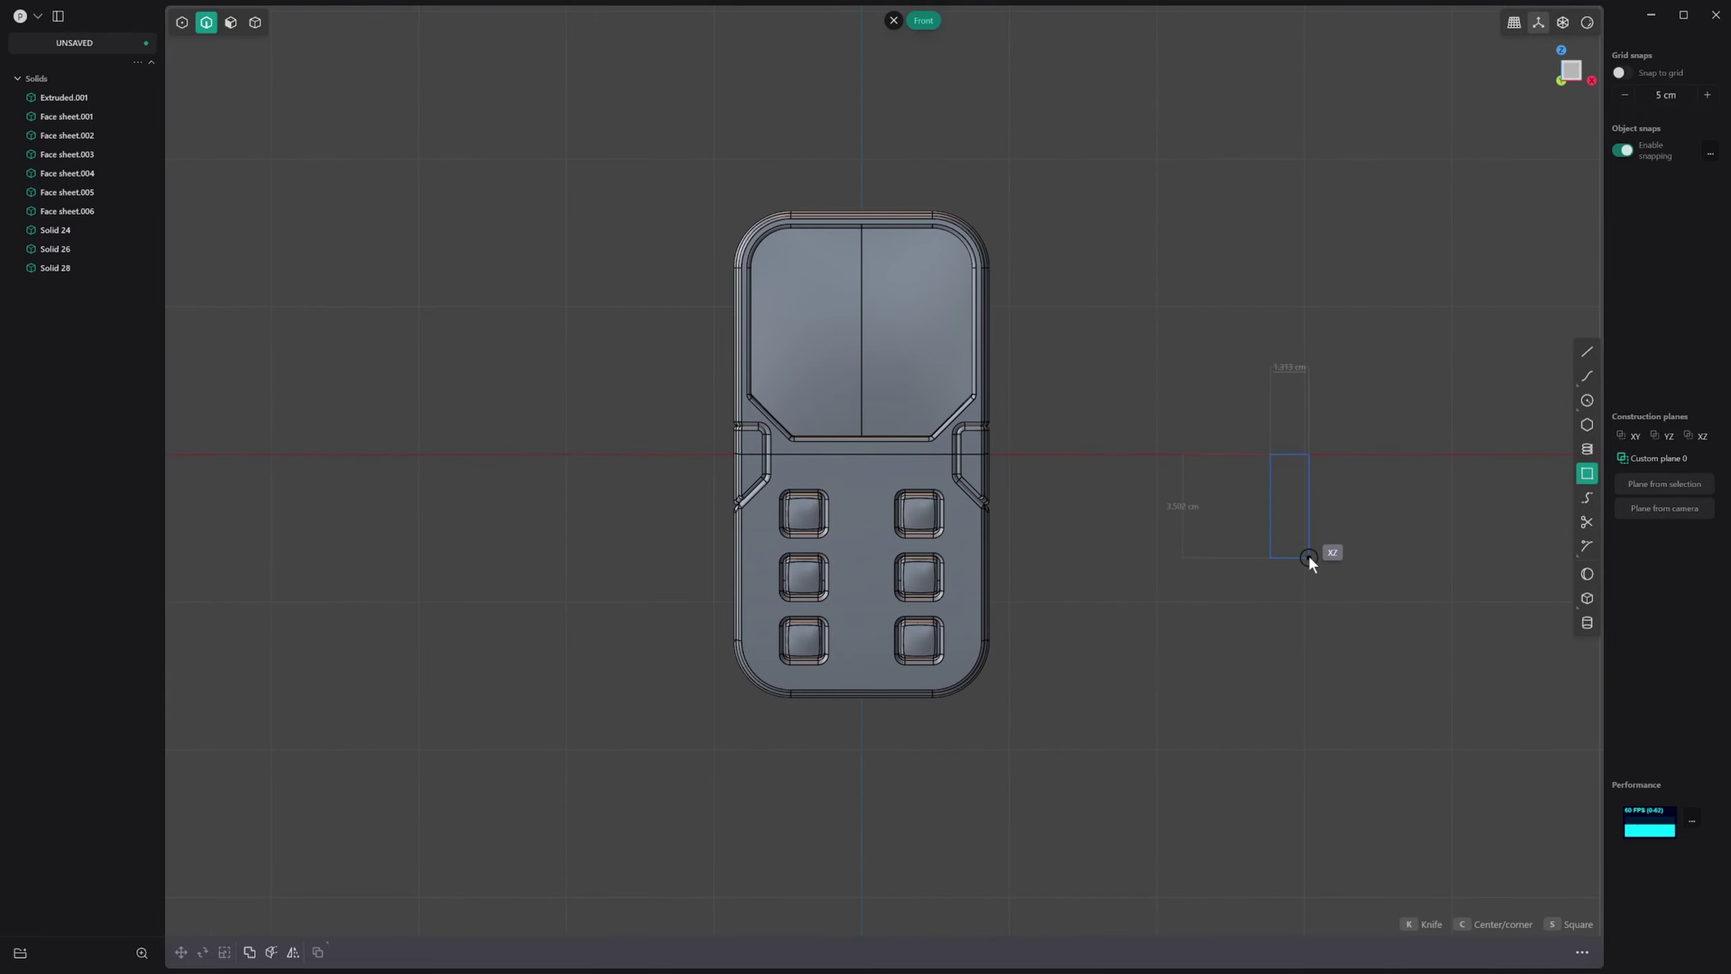
click(1380, 687)
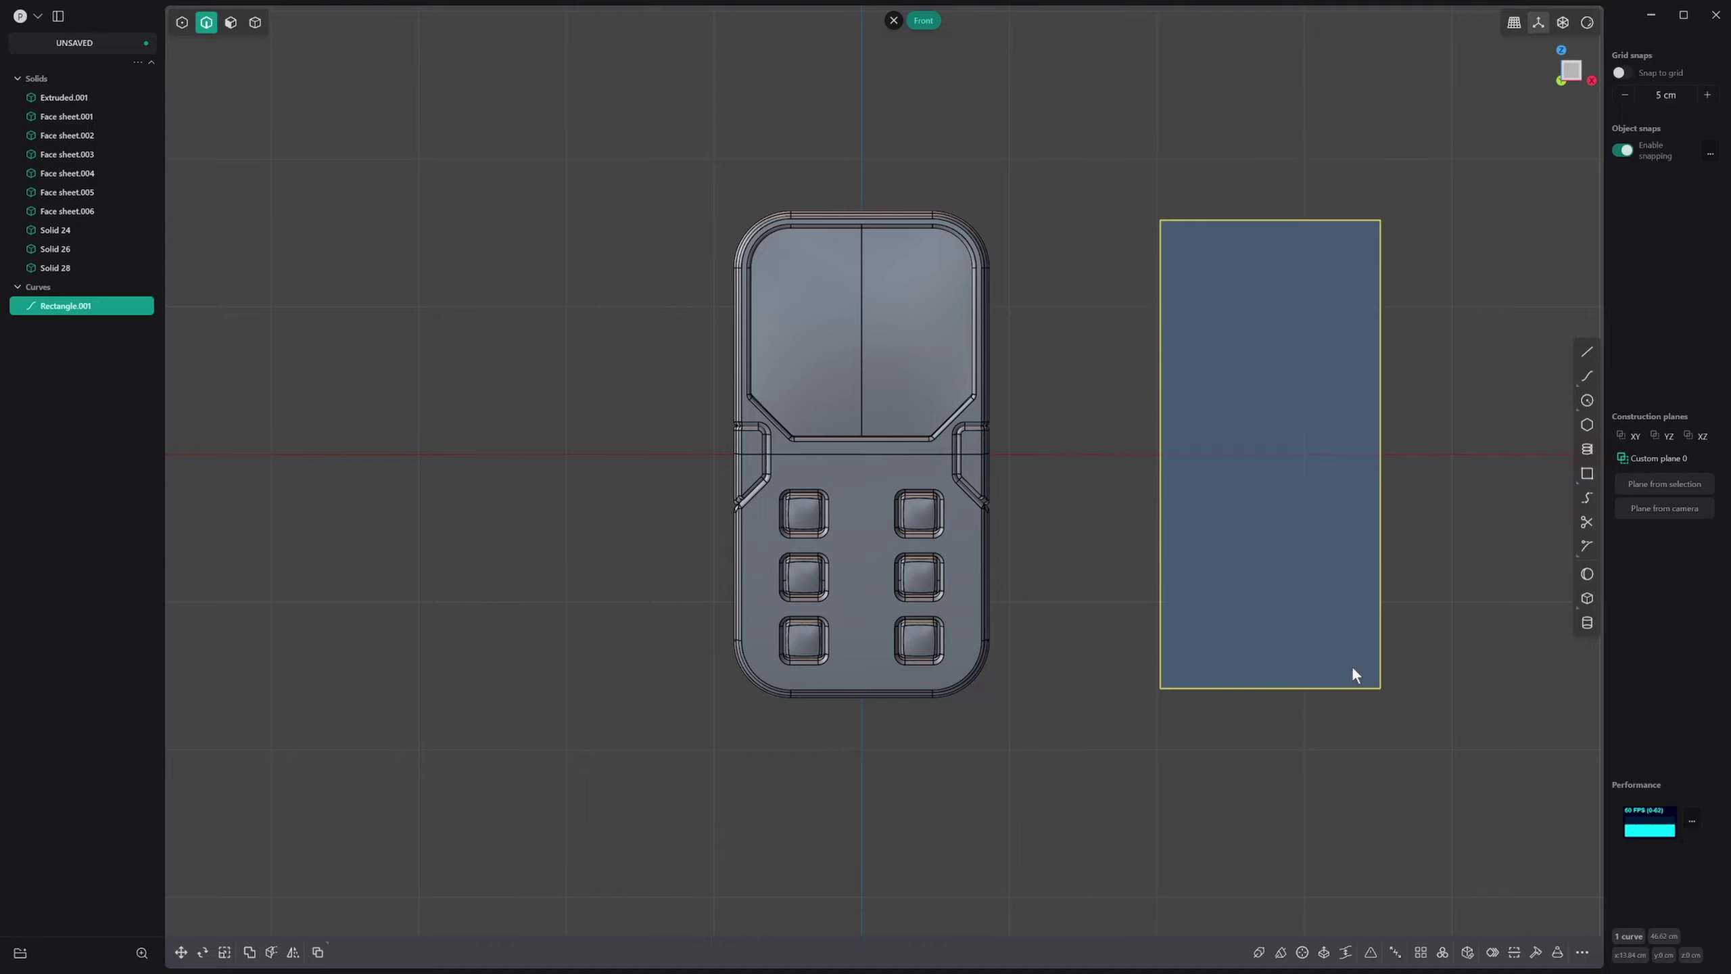
Step: Fillet all four corners of the rectangle beside the device
drag(1100, 166, 1430, 843)
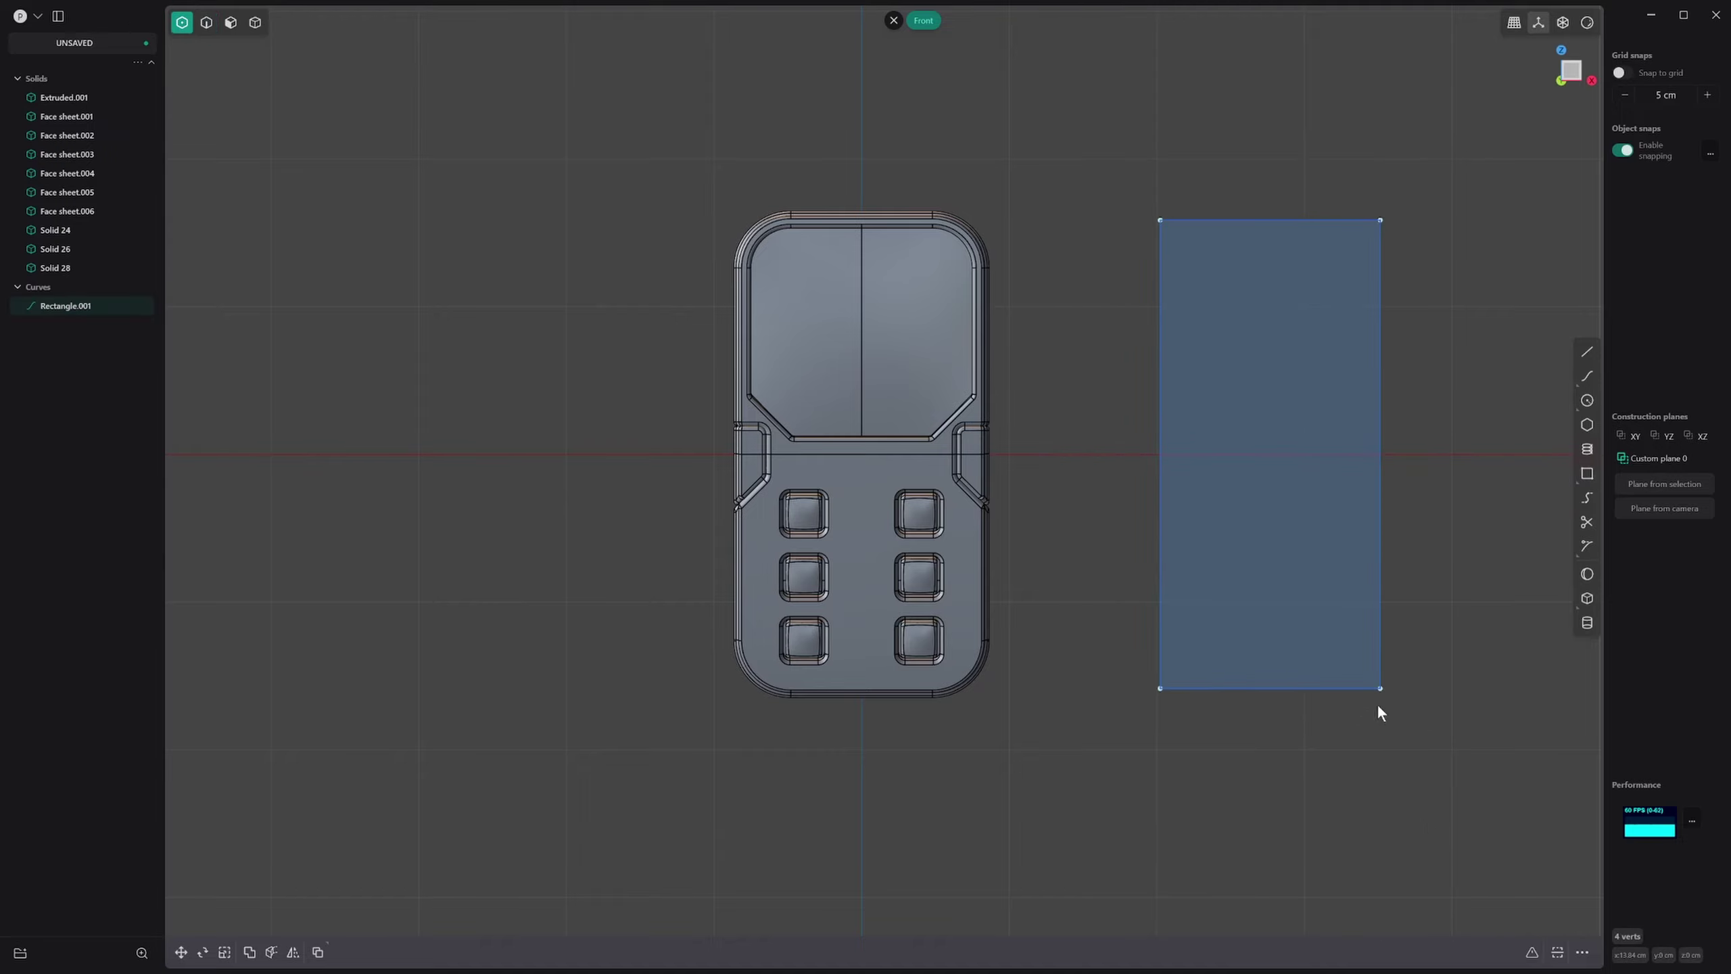
key(f)
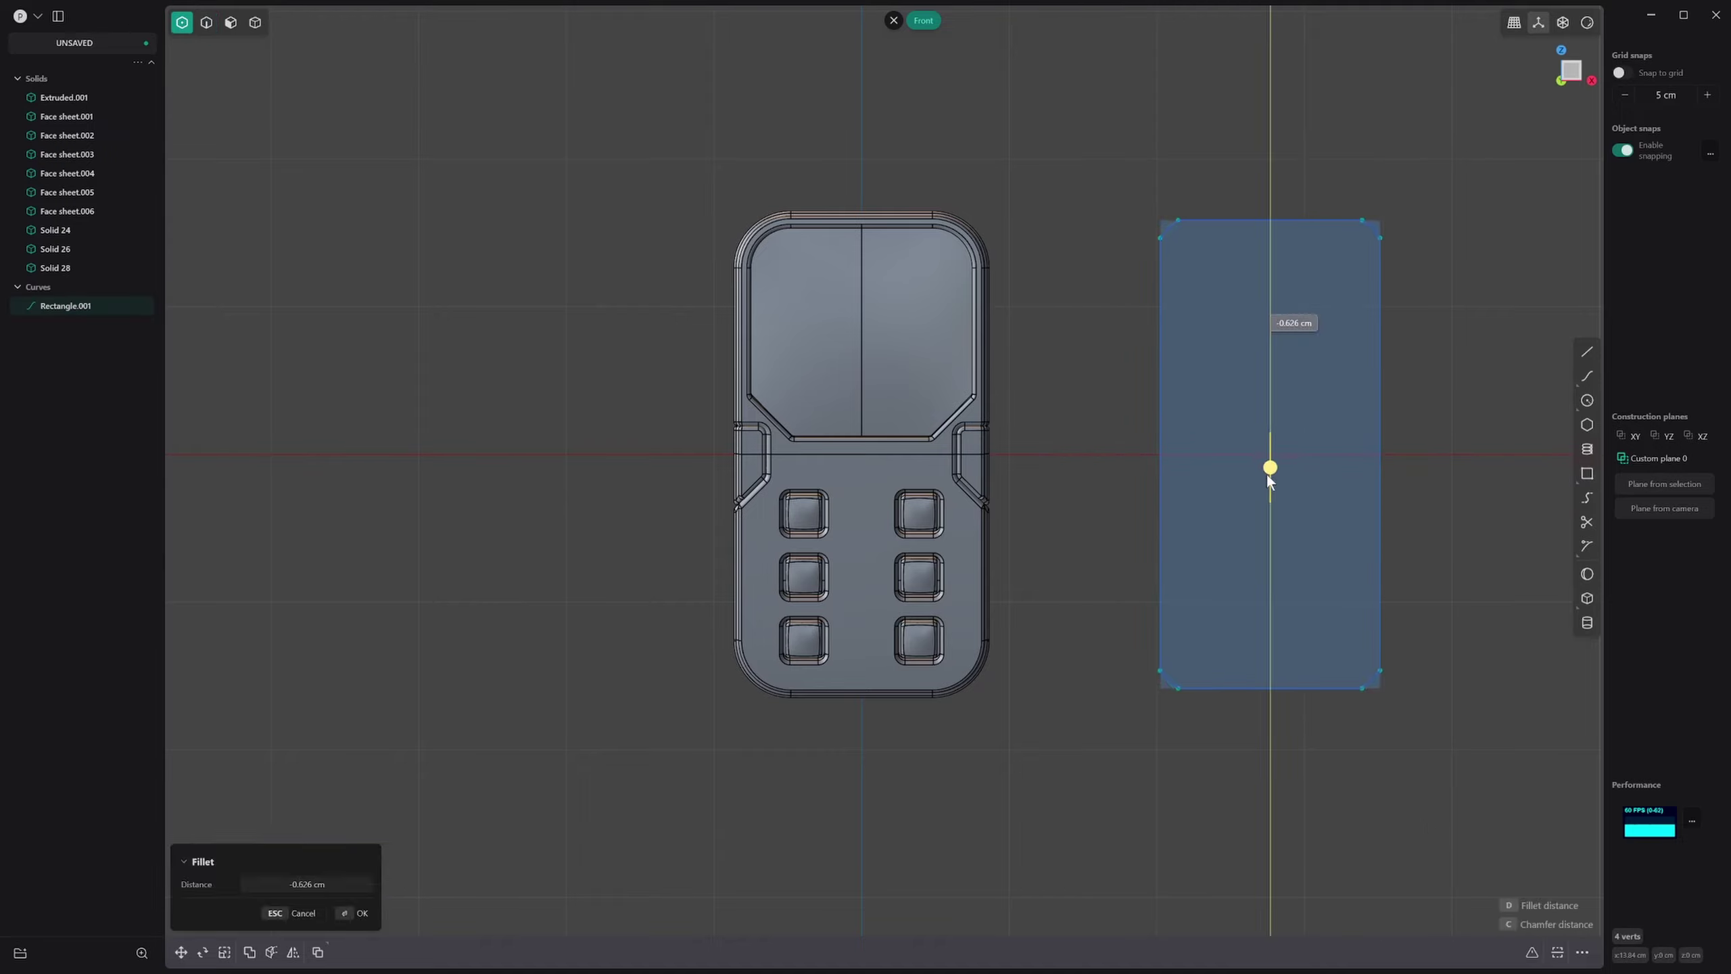
drag(1269, 462, 1267, 414)
key(Return)
scroll(522, 386, down, 2)
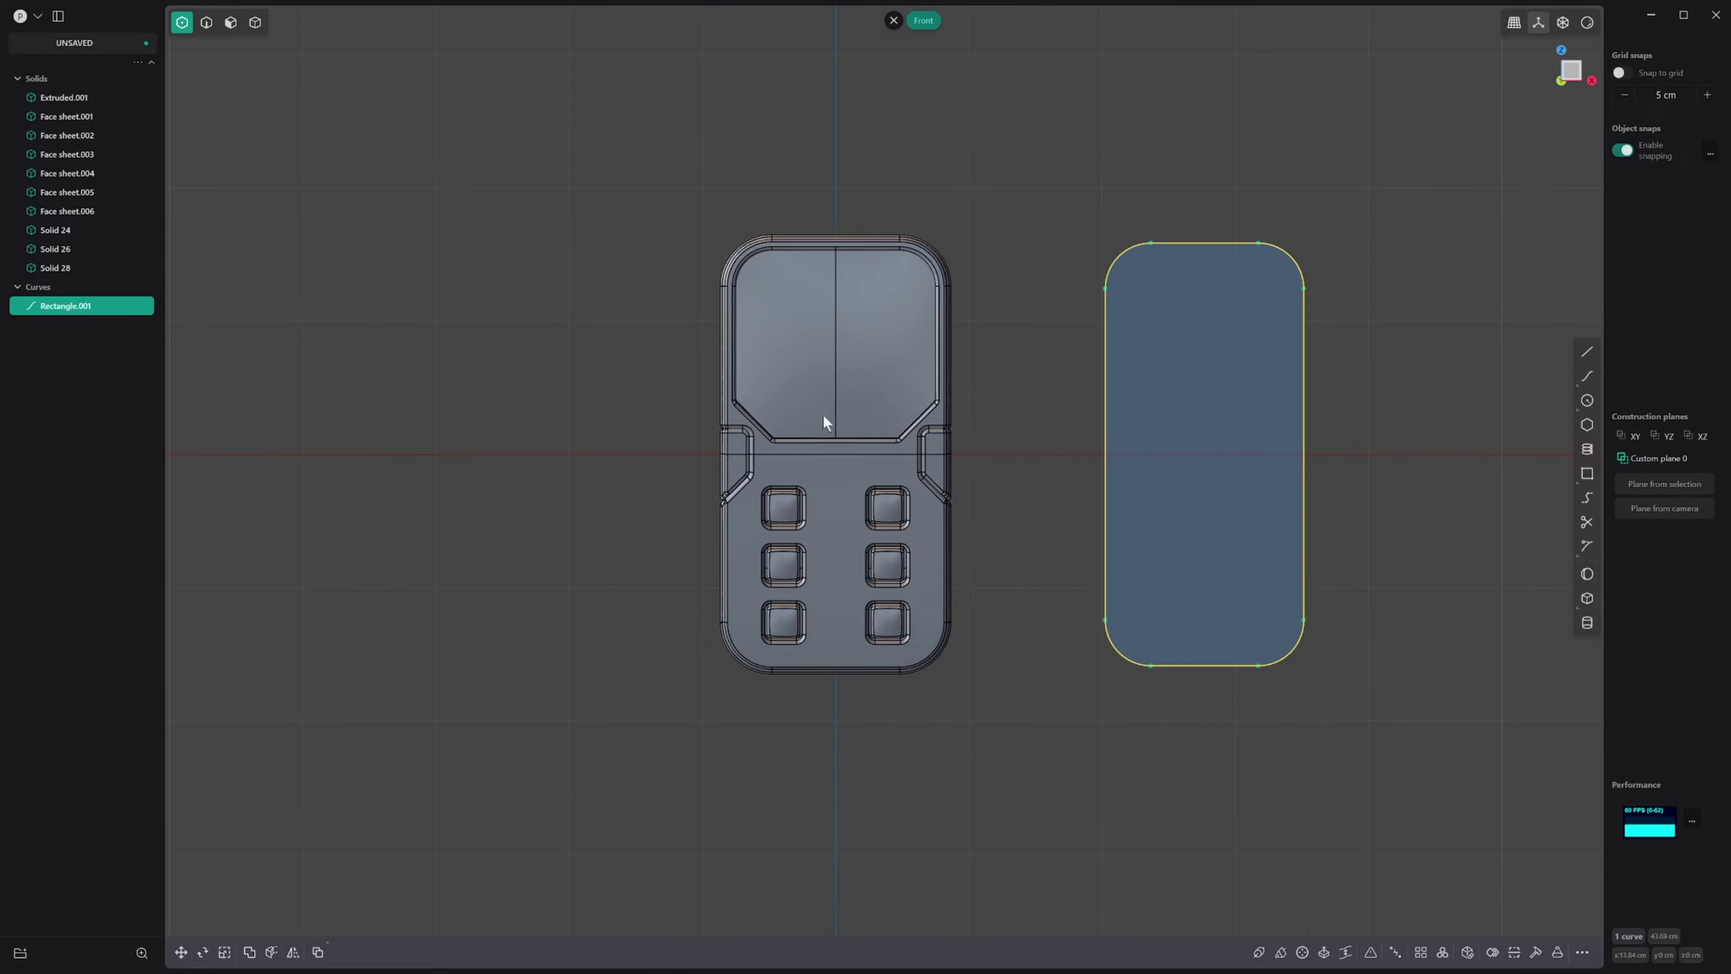
Step: Delete the rounded rectangle beside the device
scroll(1131, 515, down, 3)
shift+middle_drag(1189, 571, 1030, 565)
middle_drag(1253, 573, 1109, 543)
click(1264, 500)
key(2)
click(1179, 385)
key(Delete)
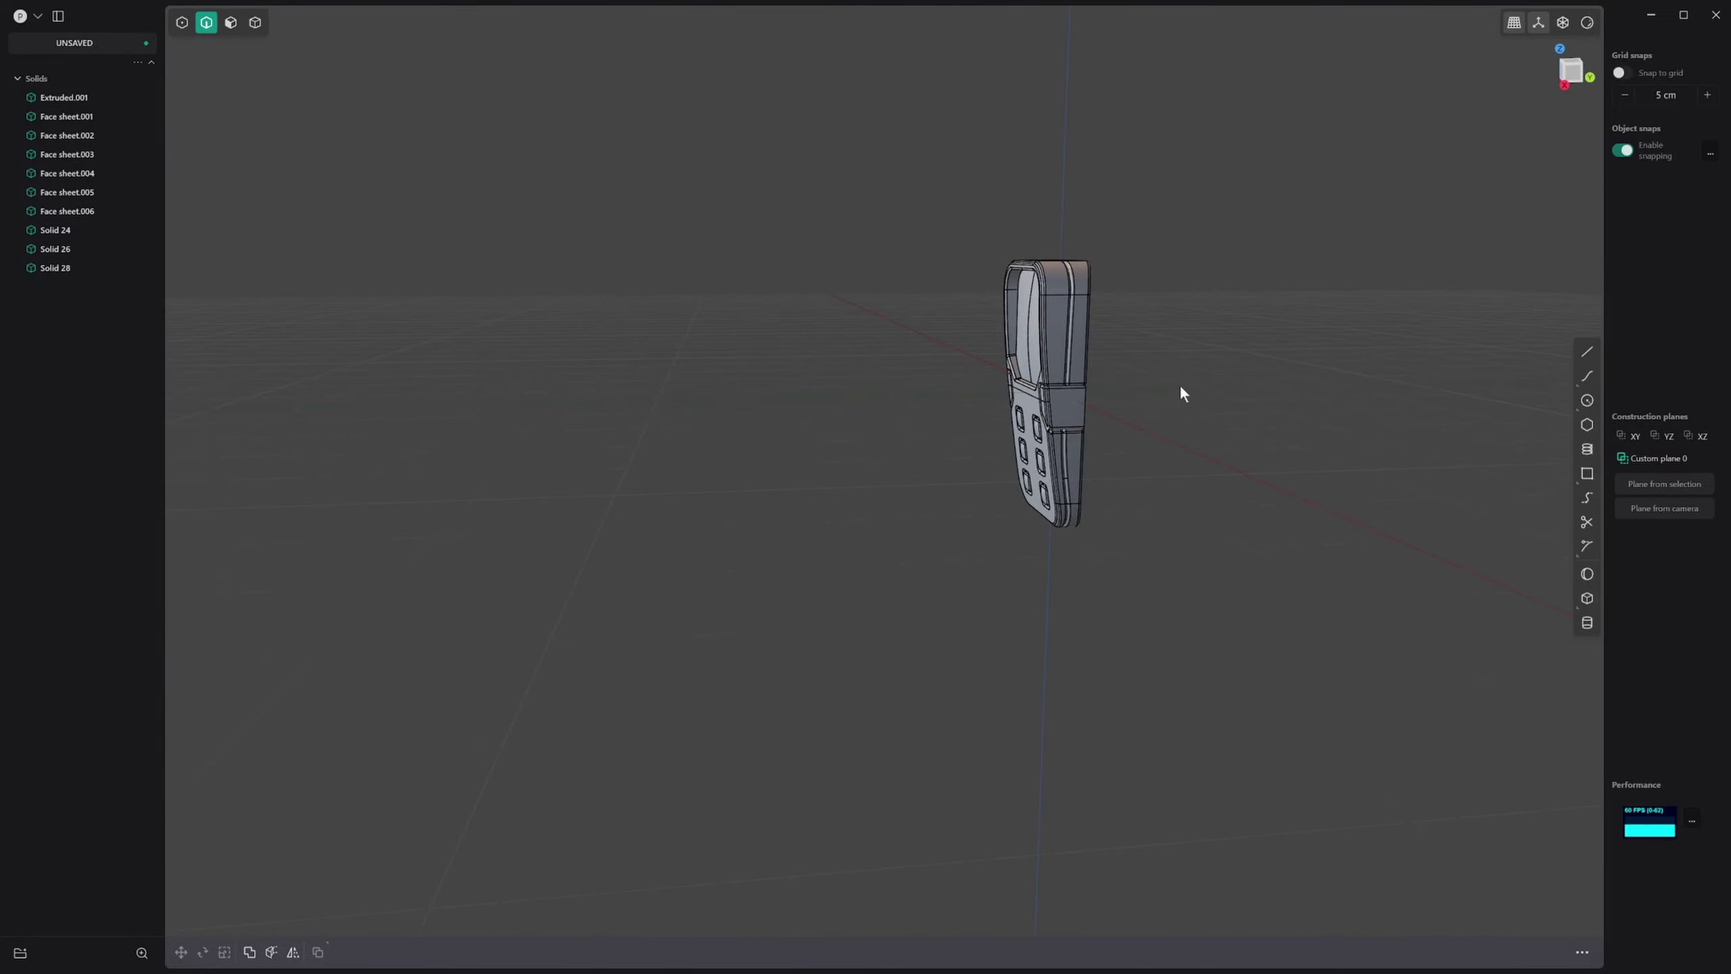
Step: Examine the device's screen recess, domed buttons, side insert and filleted split line from several angles
middle_drag(1182, 391, 1251, 376)
scroll(947, 351, up, 3)
scroll(946, 349, up, 5)
shift+middle_drag(956, 470, 966, 324)
scroll(997, 576, down, 4)
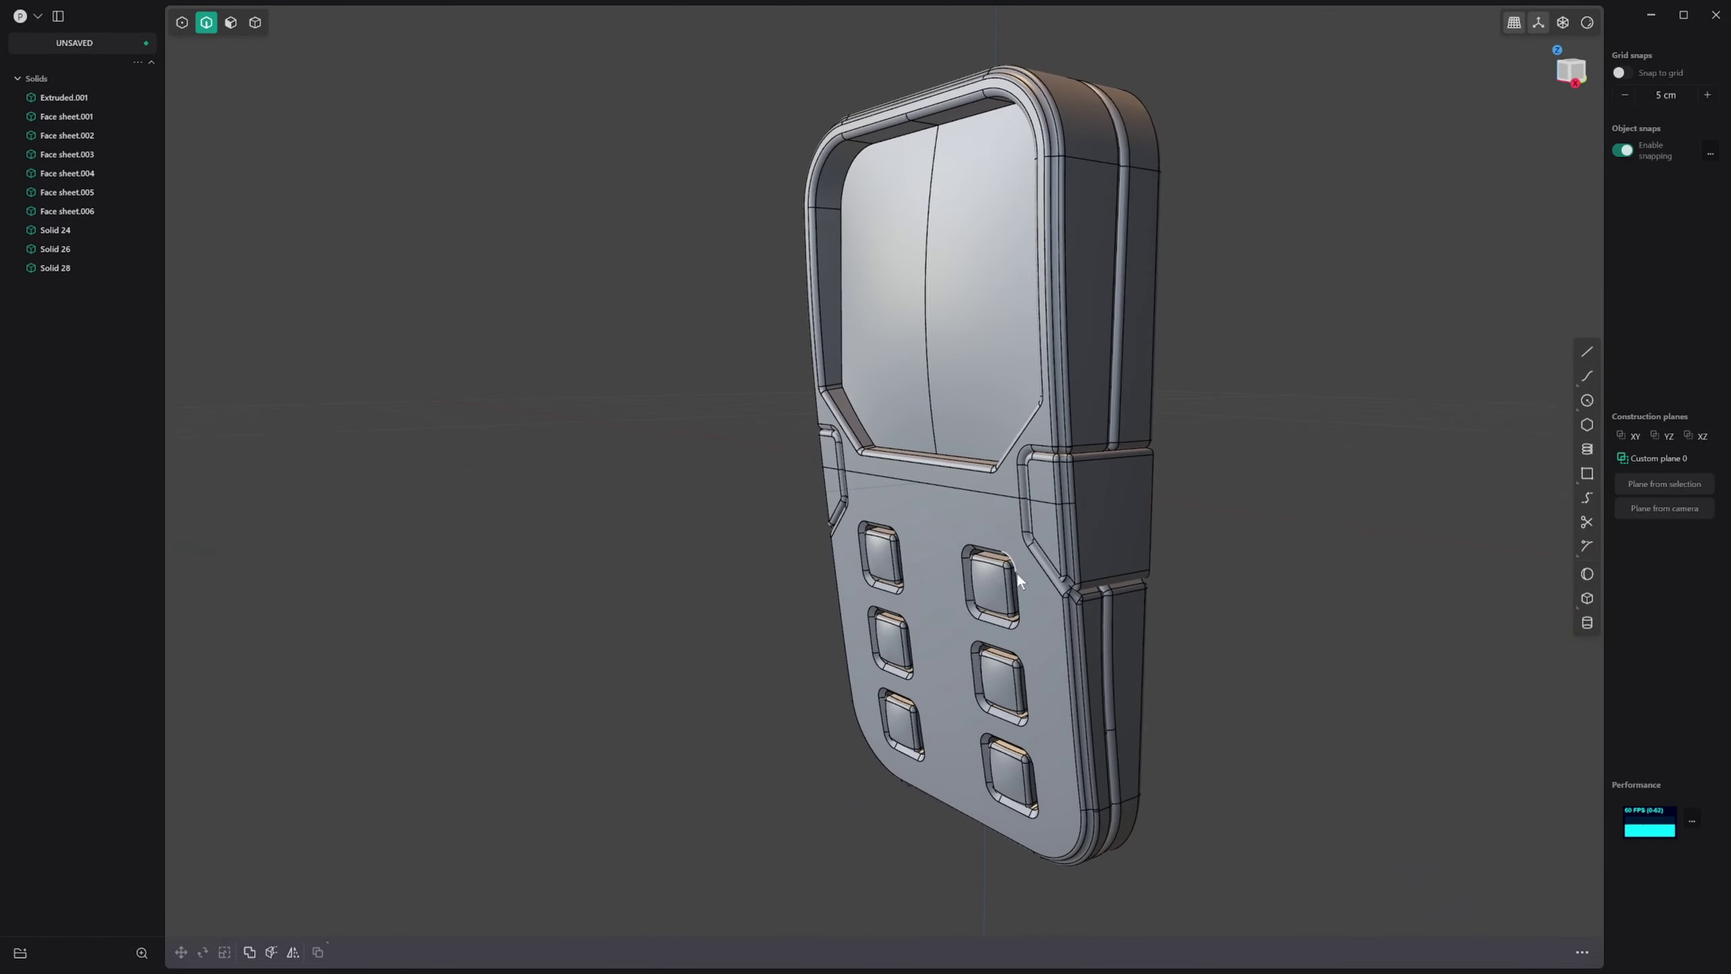
shift+middle_drag(1022, 498, 830, 418)
scroll(1003, 378, down, 4)
mouse_move(1043, 379)
middle_down()
mouse_move(909, 415)
mouse_move(1067, 395)
middle_up()
Step: Delete redundant topology from the front body half, the side insert and the back body half together
key(4)
click(1049, 324)
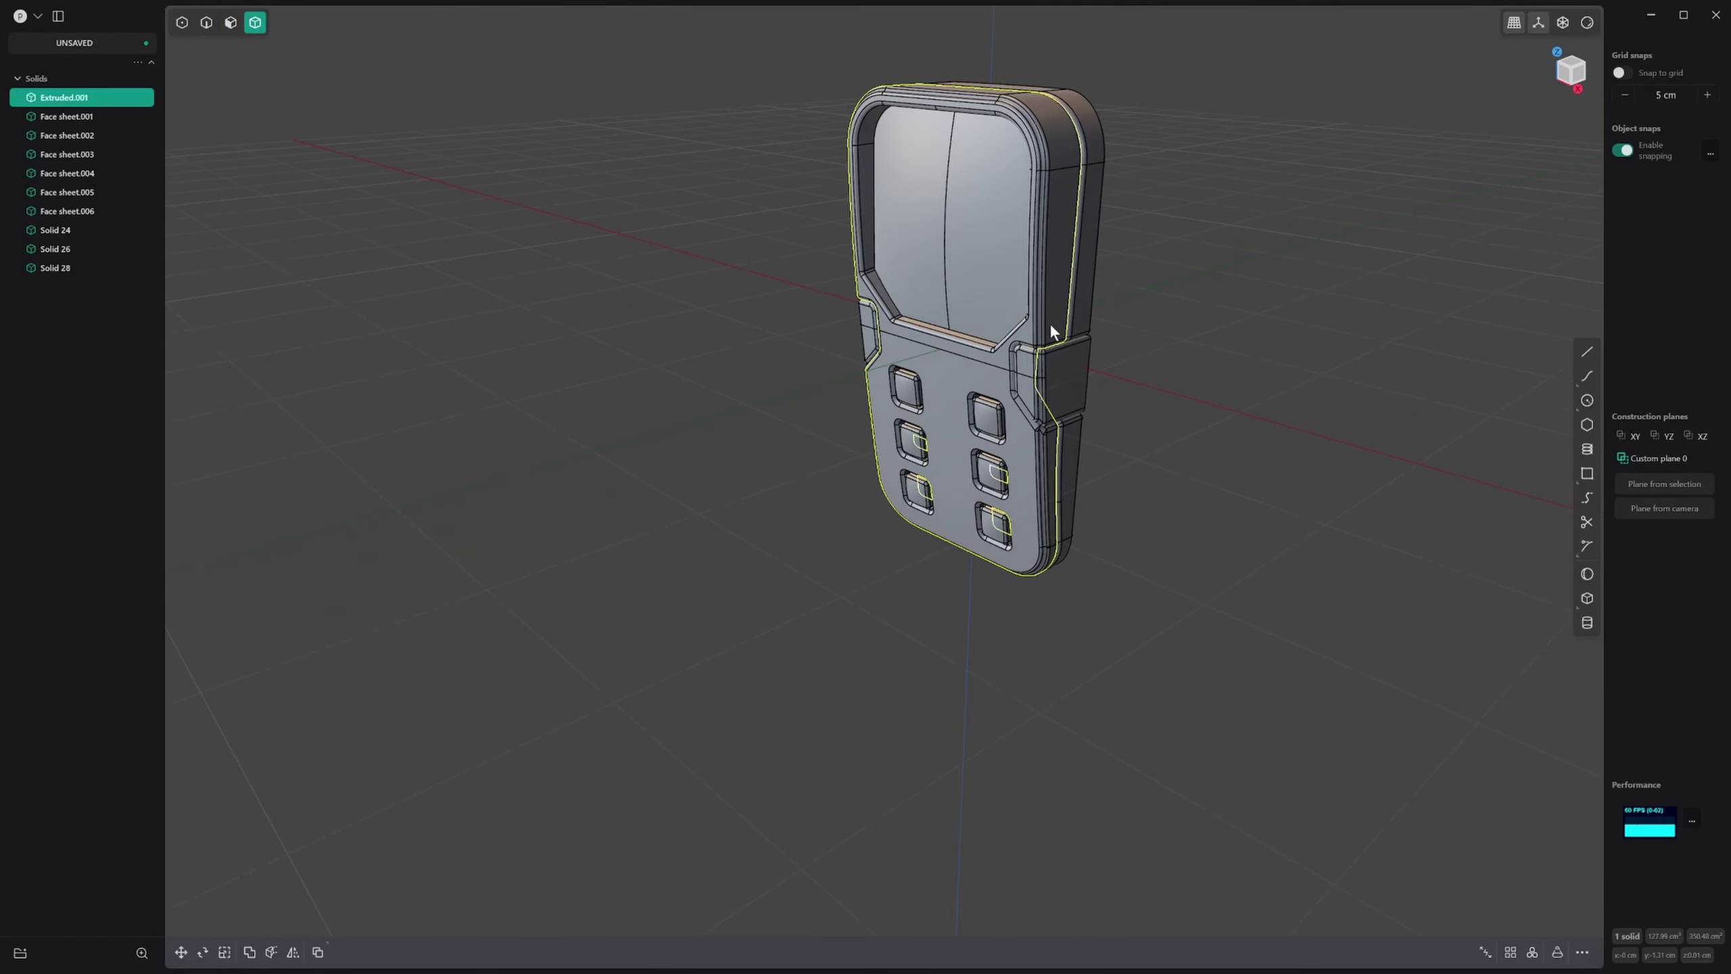
click(1049, 370)
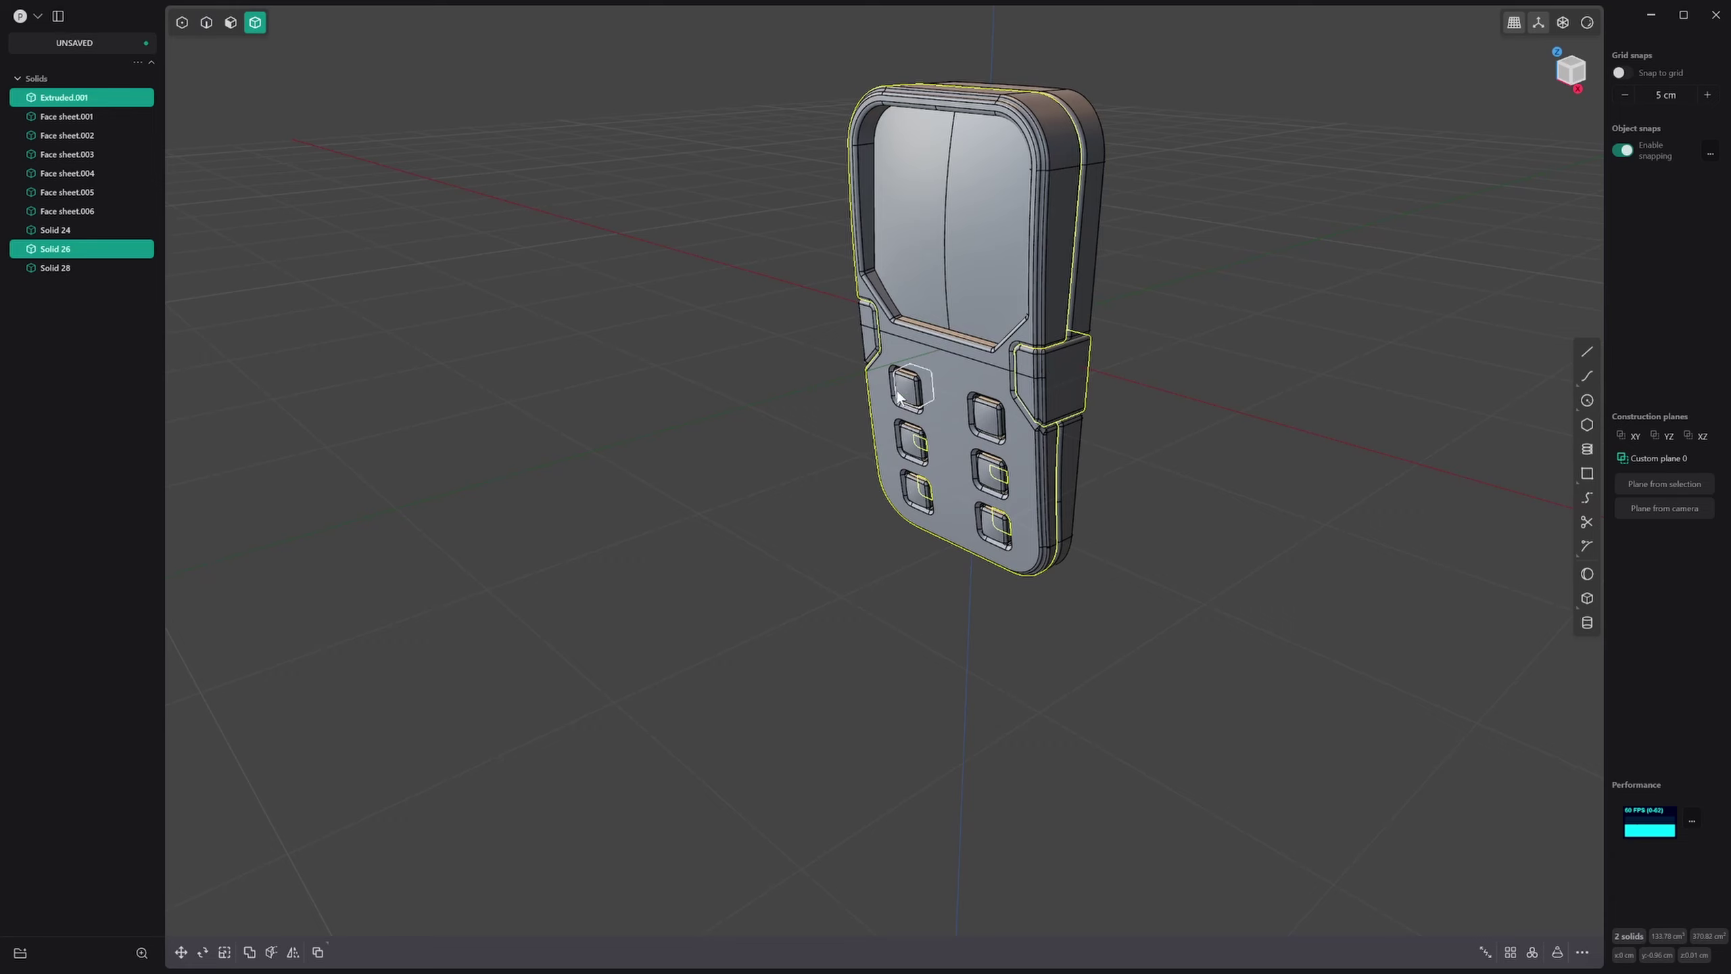
click(1080, 293)
key(f)
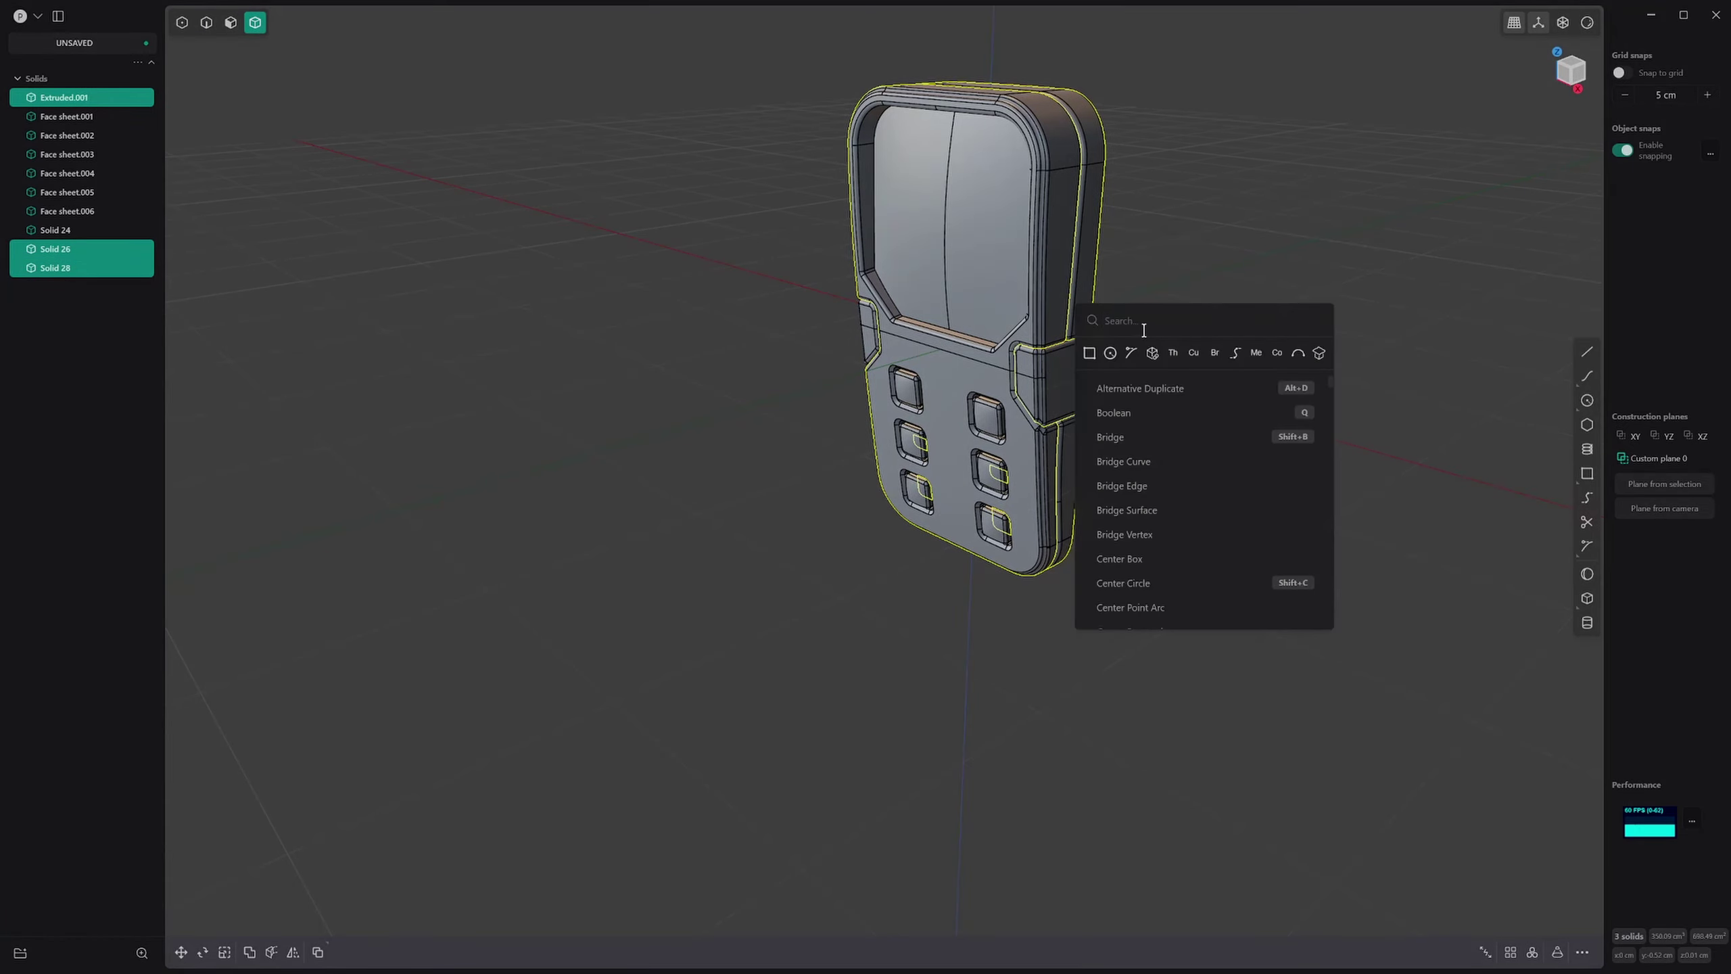
text(red)
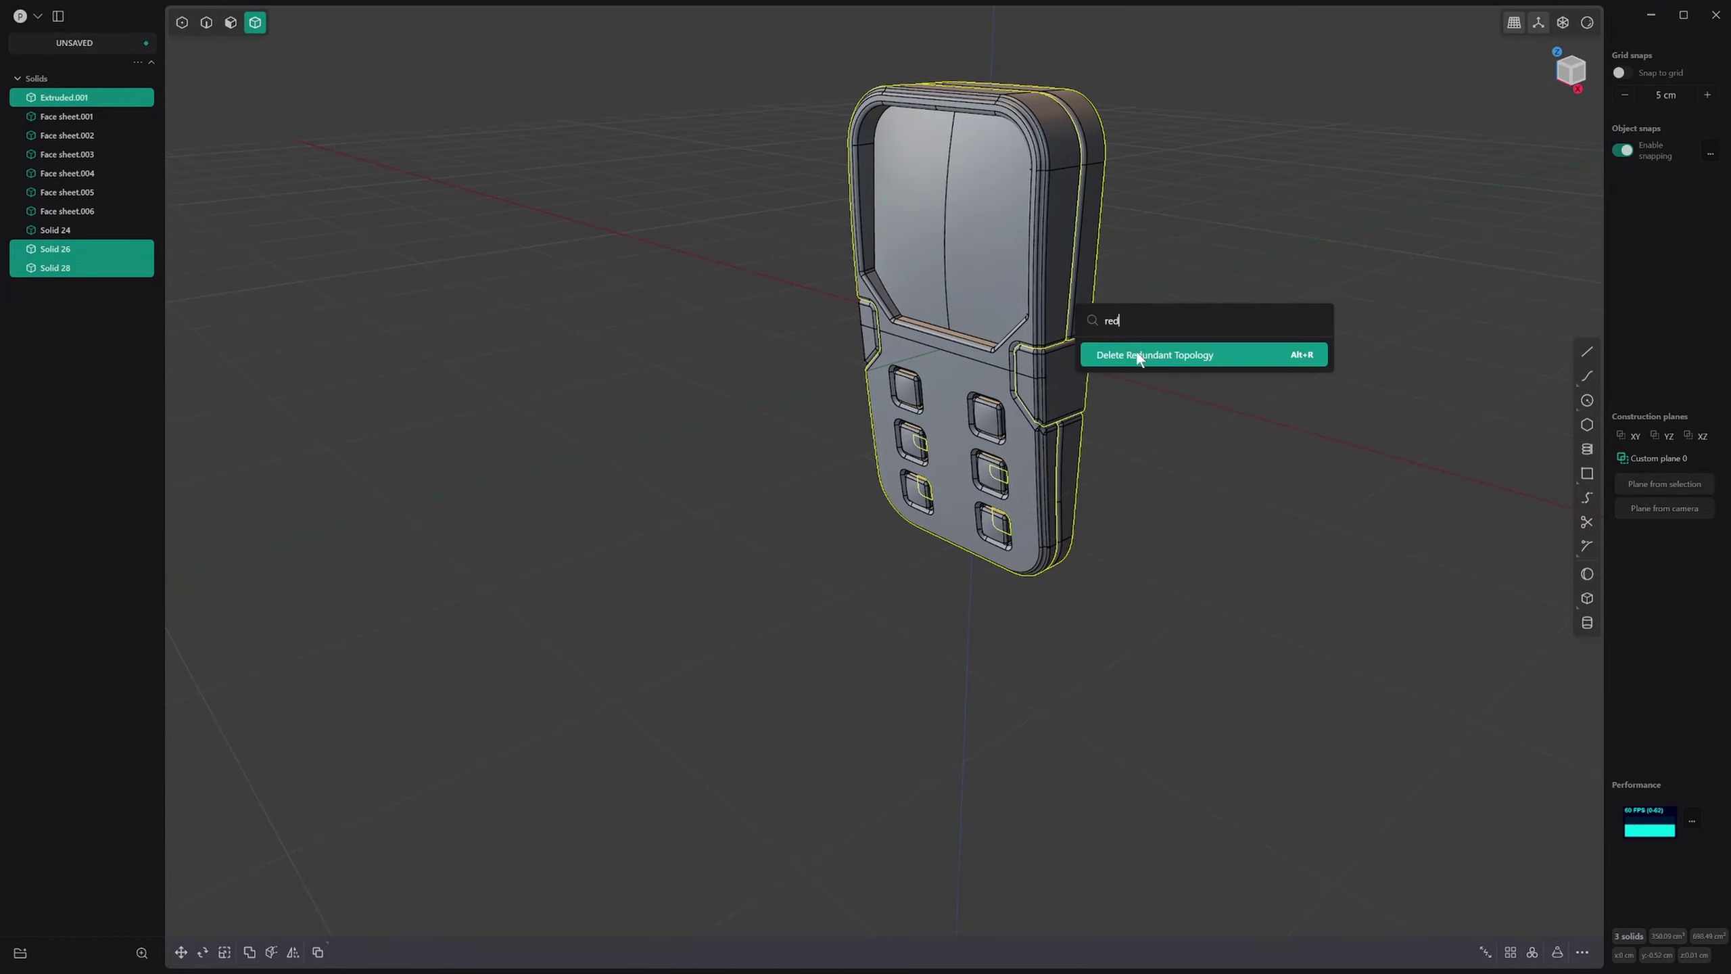
click(1140, 353)
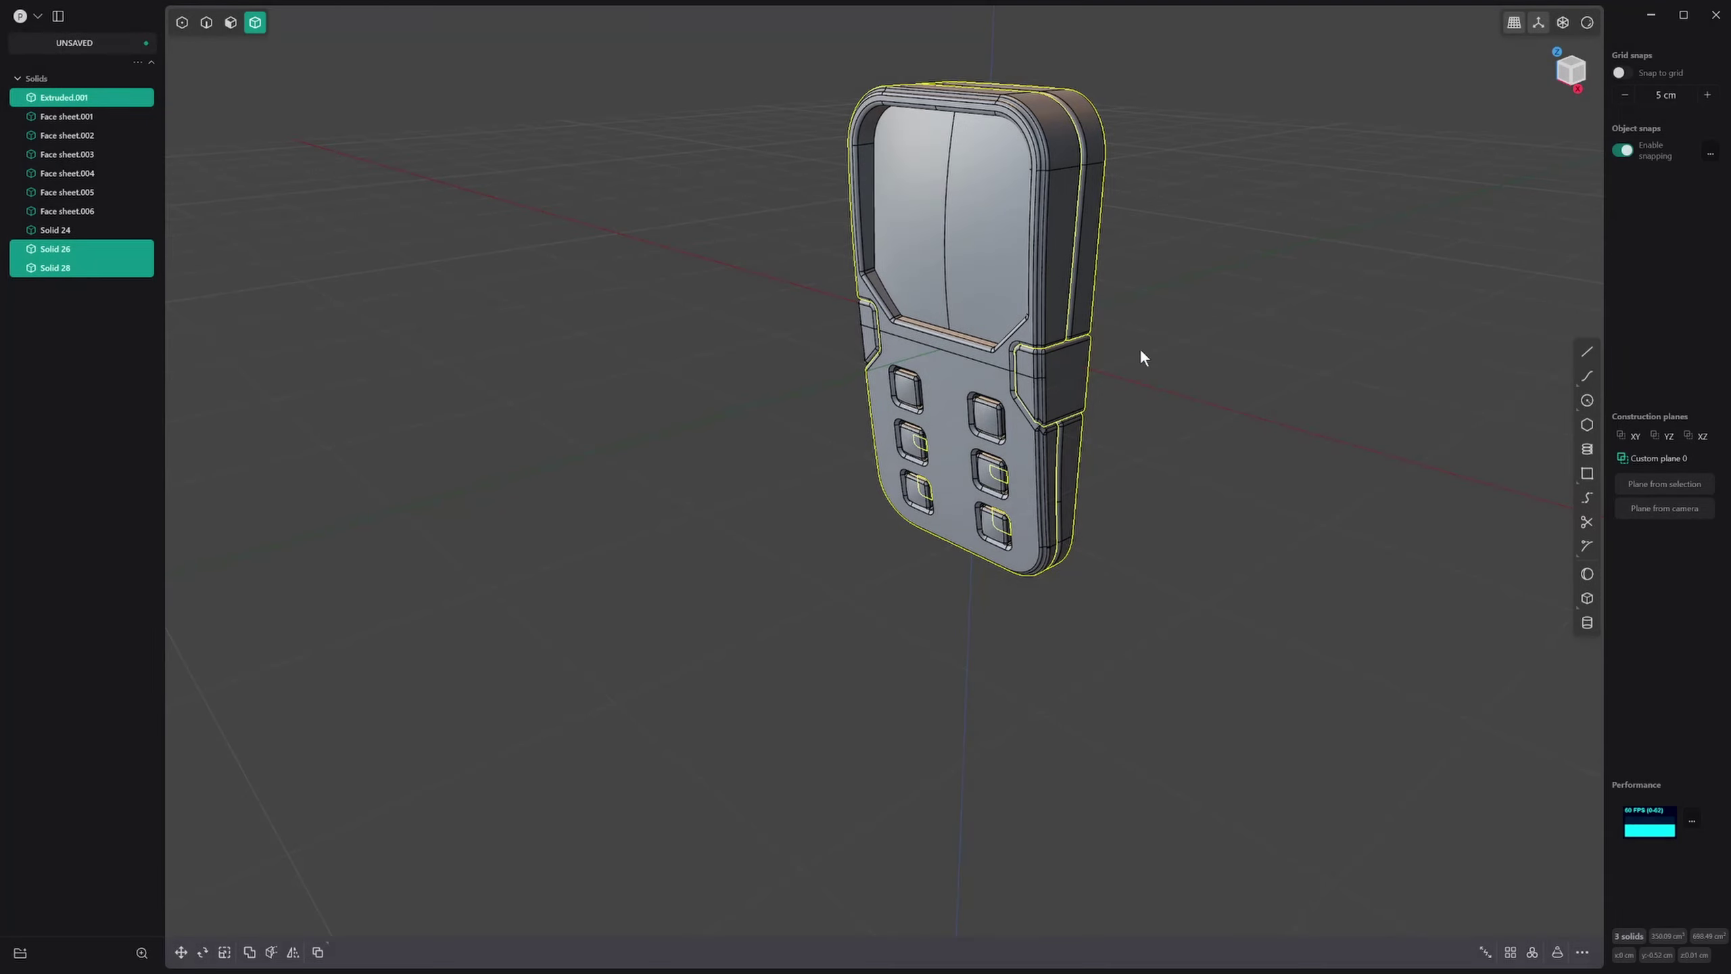
Step: Run Delete Redundant Topology on the front body half alone
click(995, 297)
text(f)
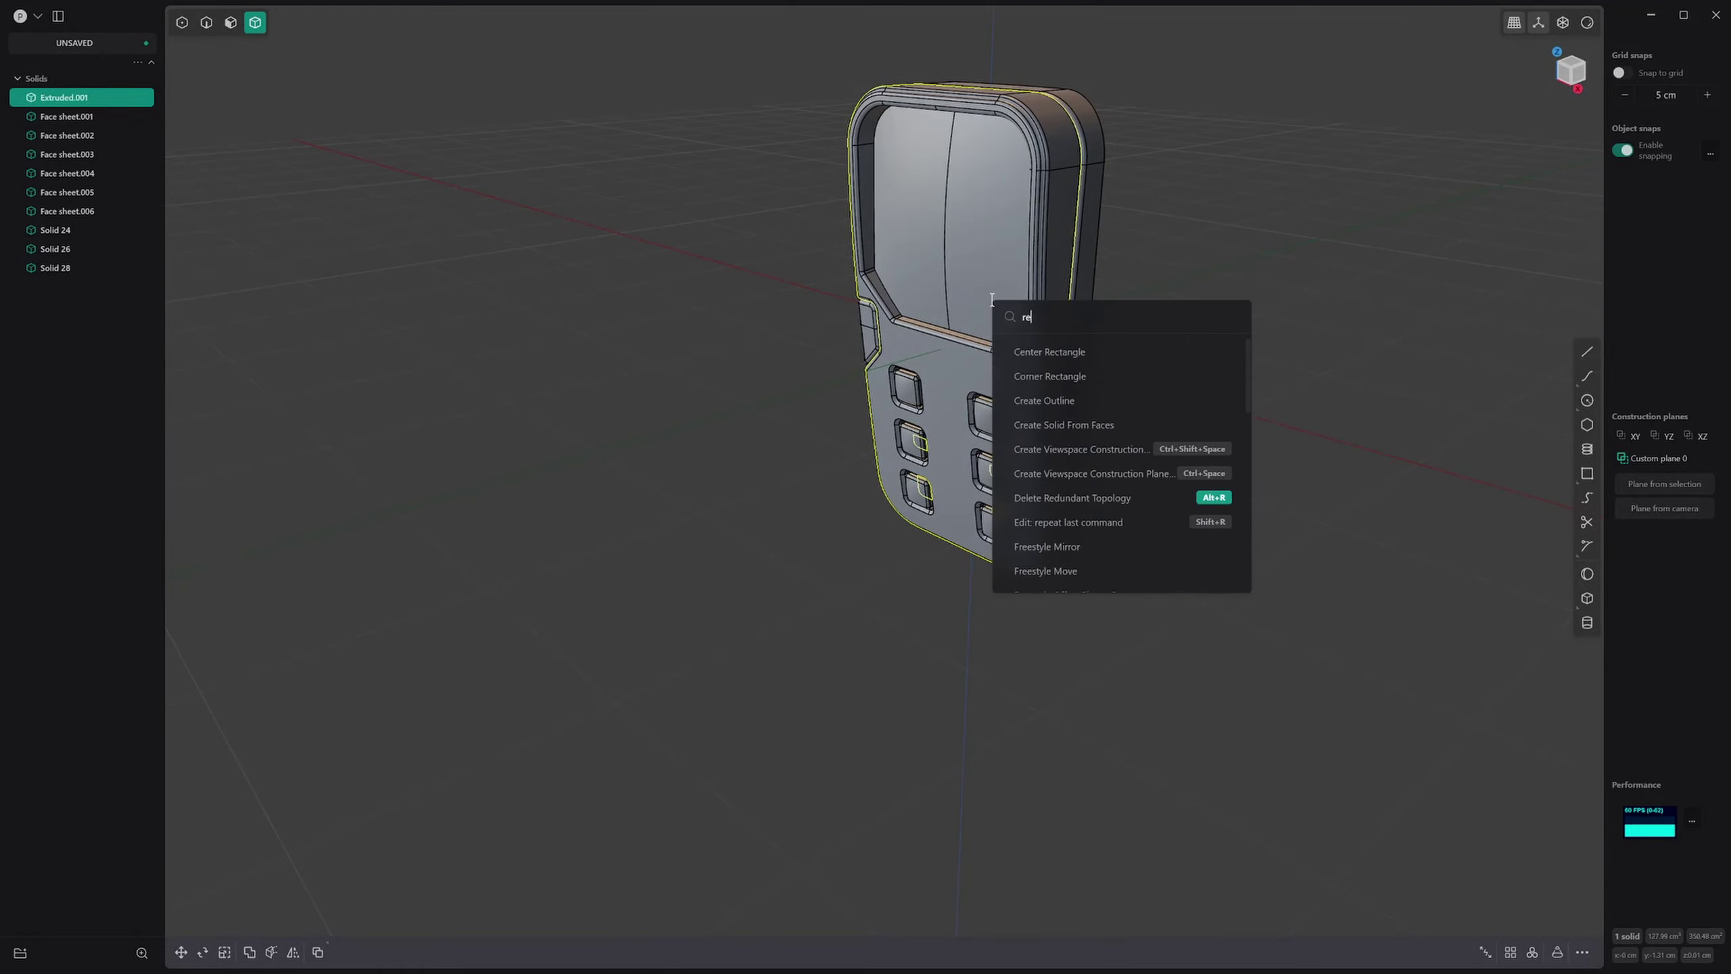
text(red)
click(1088, 351)
Step: Select the back body half as a solid
middle_drag(936, 361, 1138, 322)
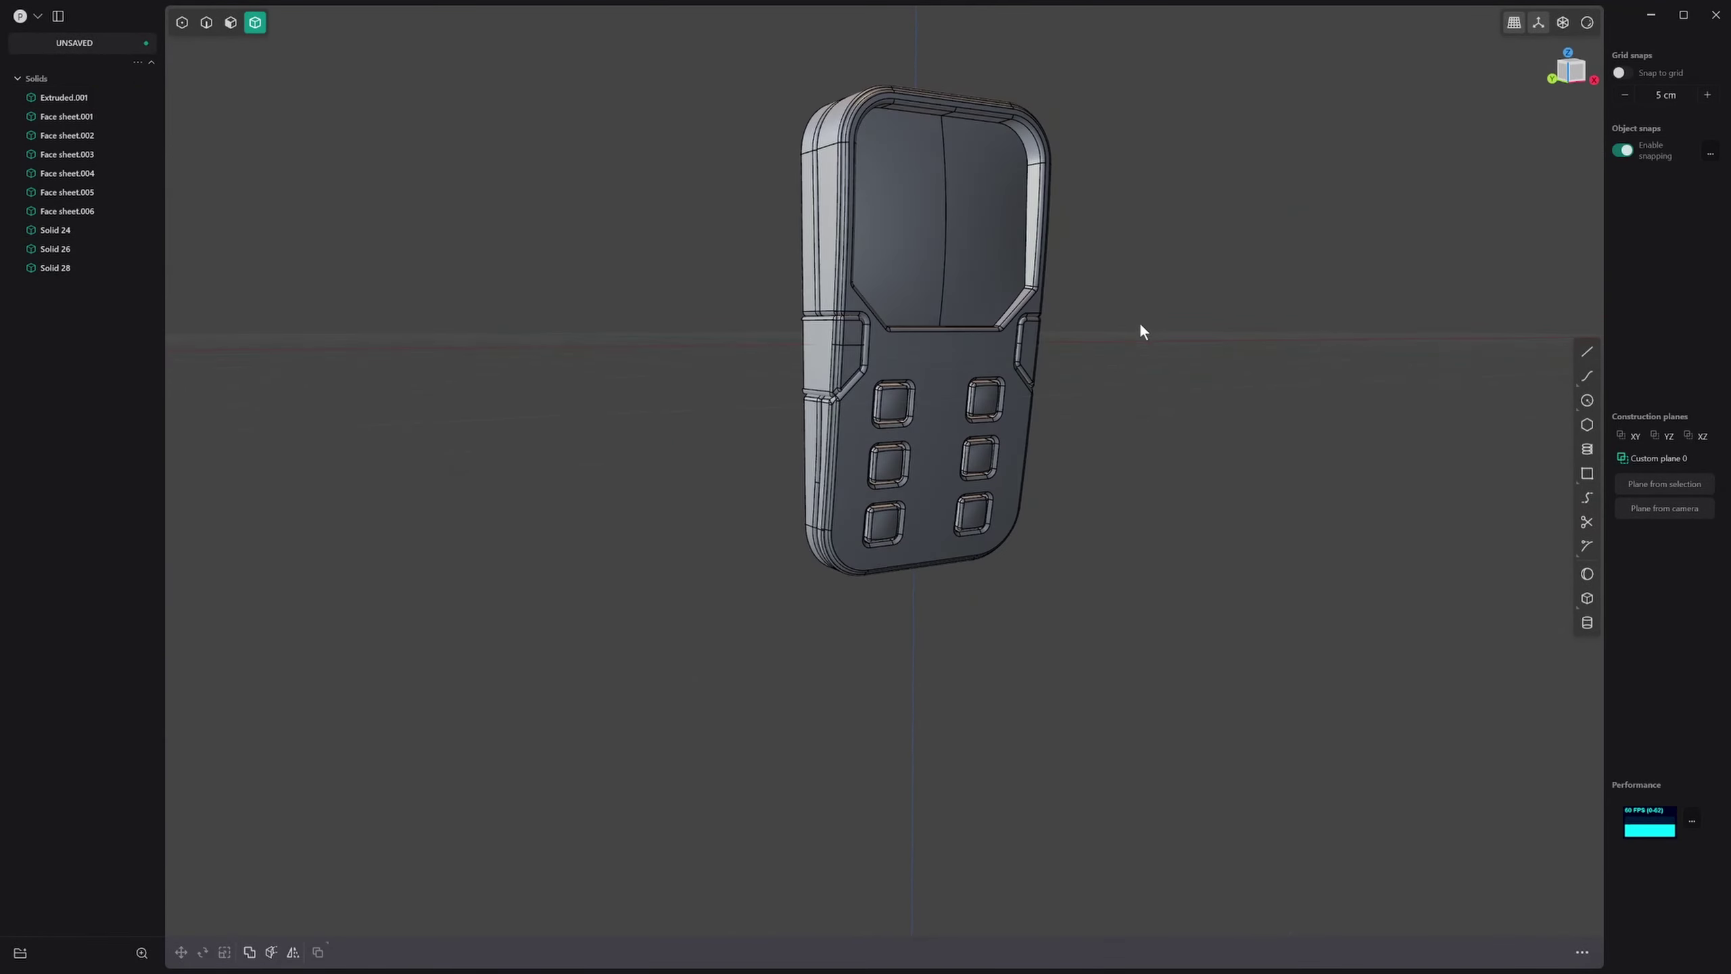
middle_drag(797, 480, 927, 486)
click(797, 257)
middle_drag(780, 290, 1146, 374)
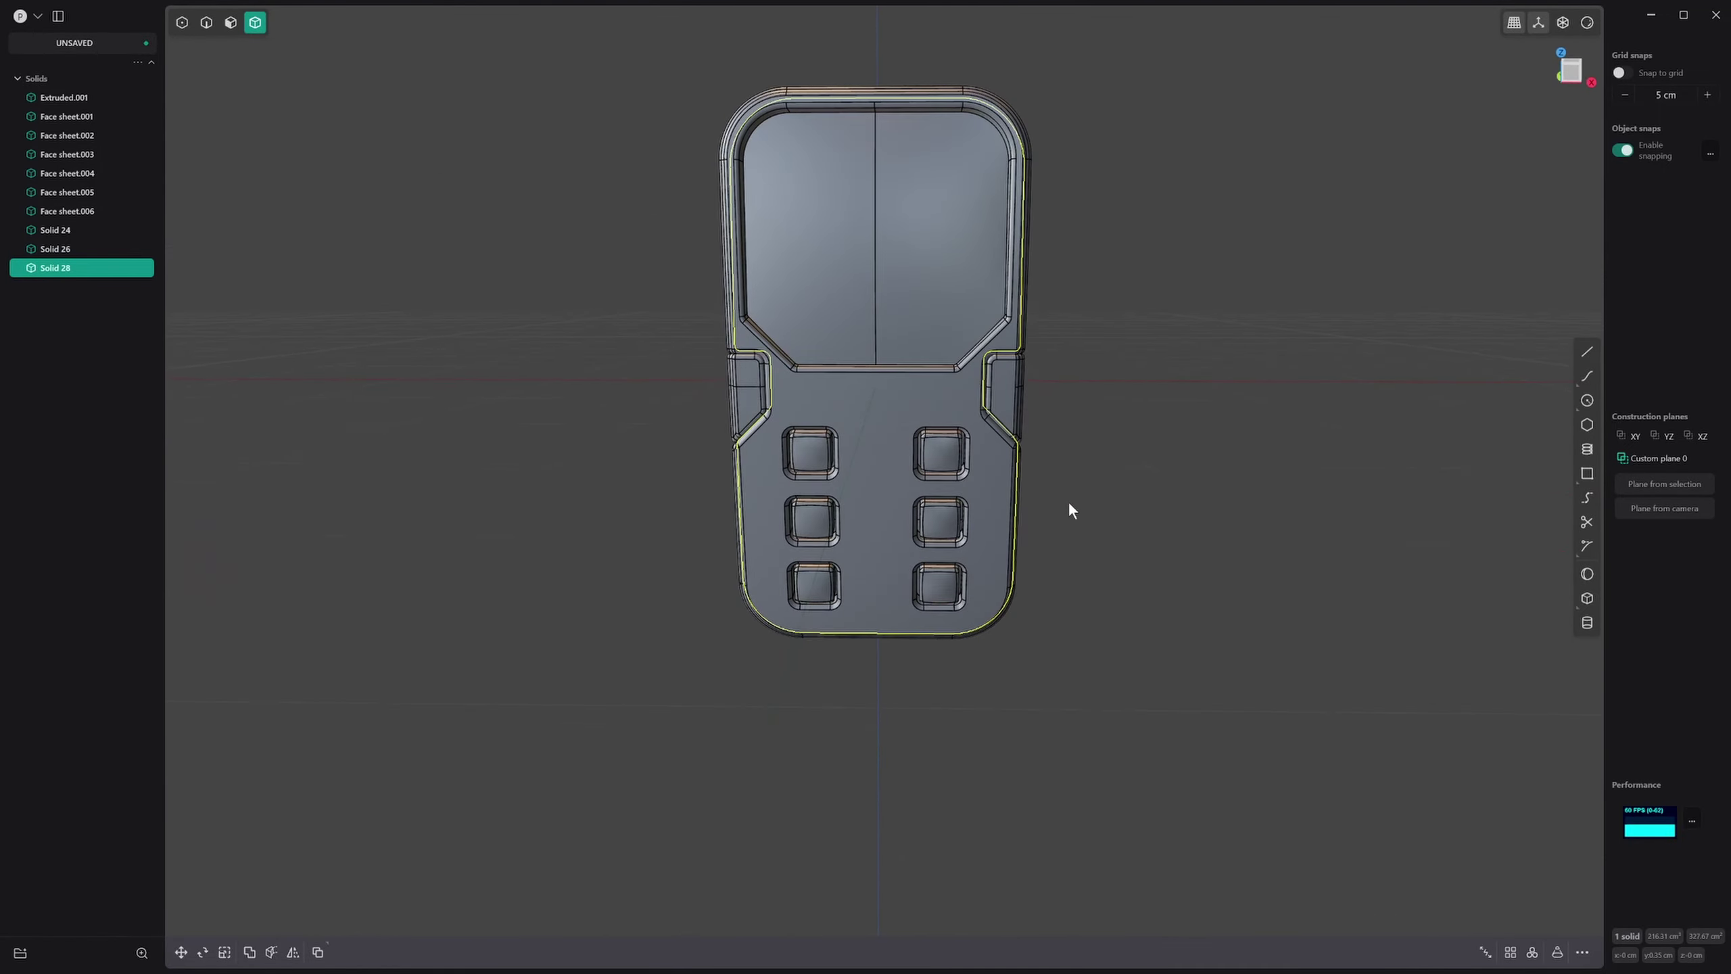